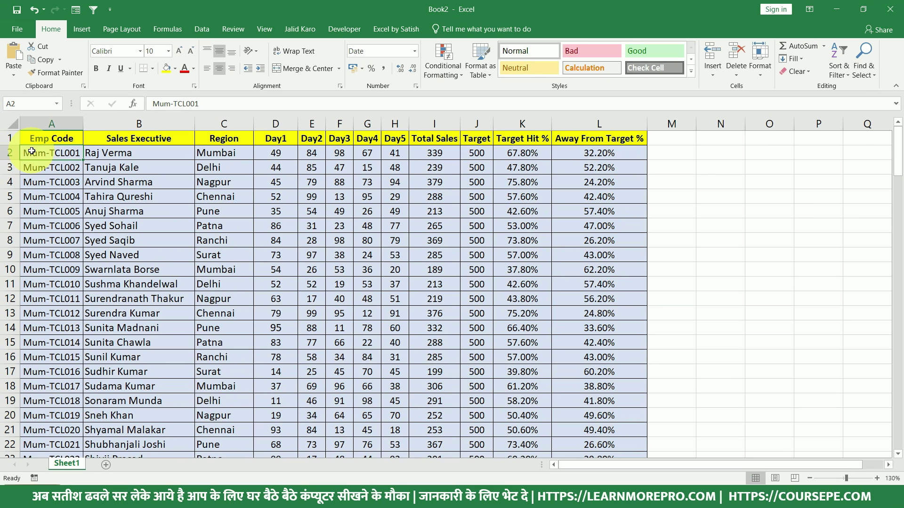
Review the Target, Target Hit % and Away From Target % columns in the first data row.
click(484, 139)
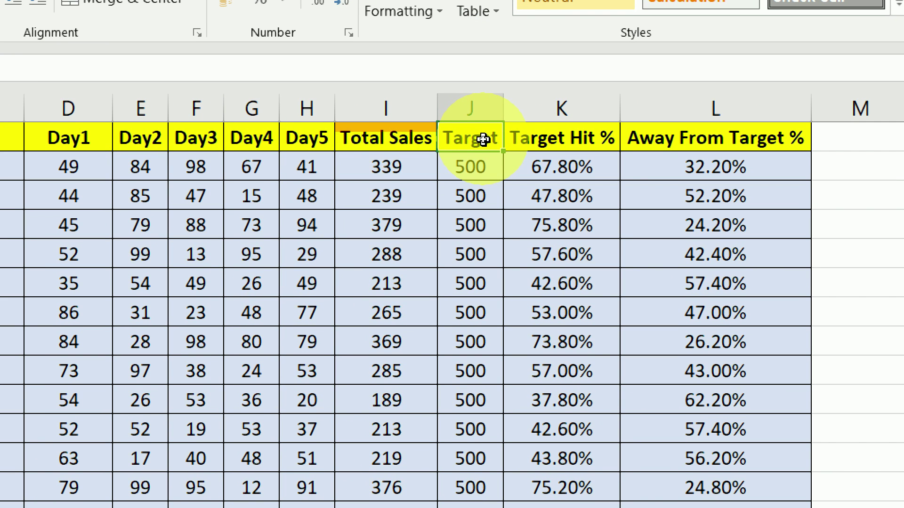
click(478, 168)
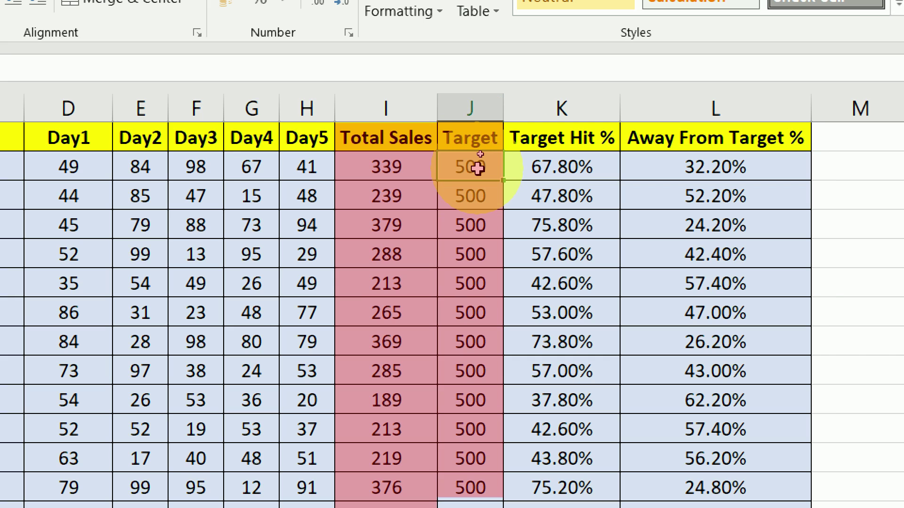
click(511, 155)
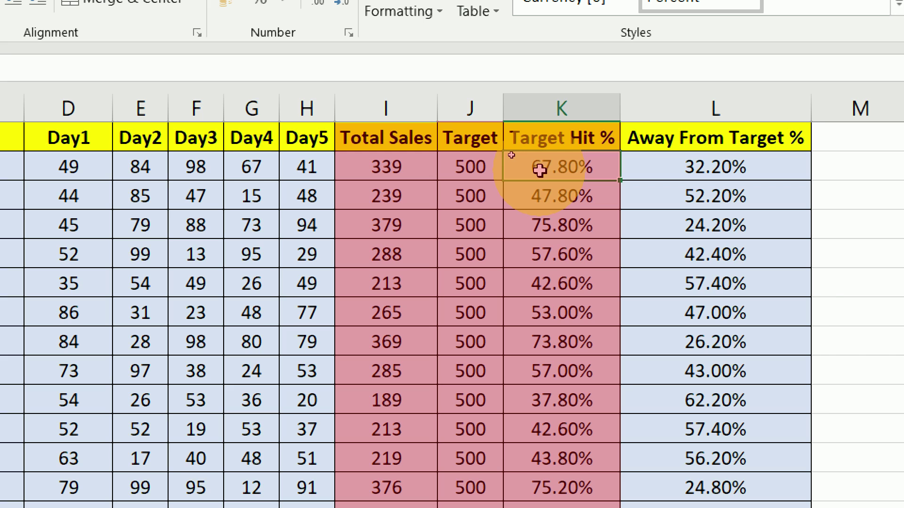
click(664, 164)
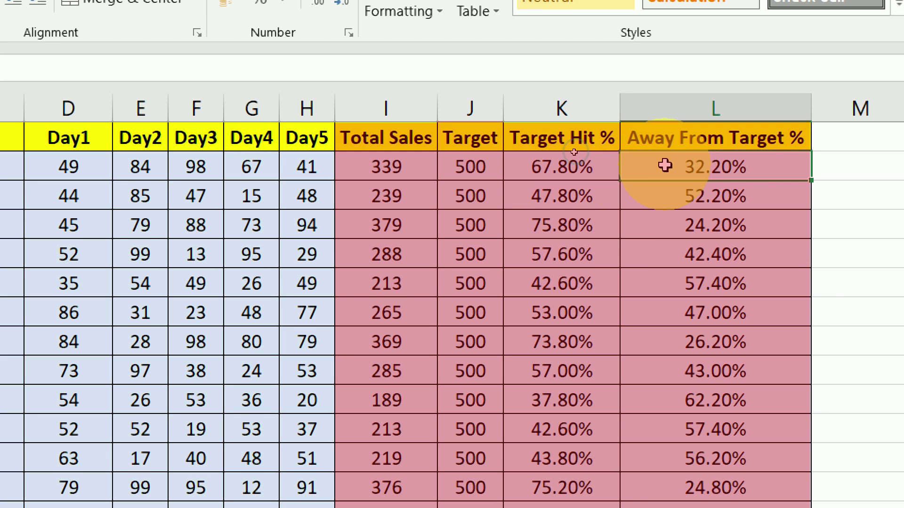
click(562, 170)
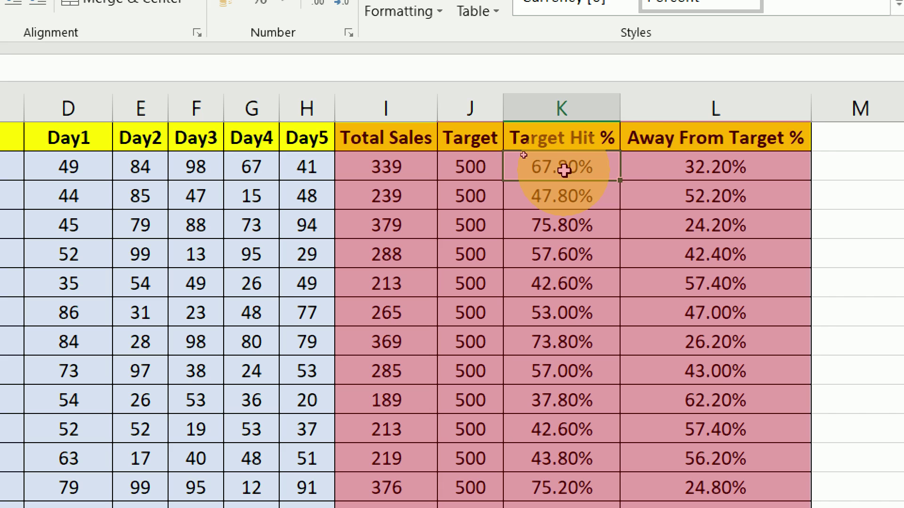
click(767, 156)
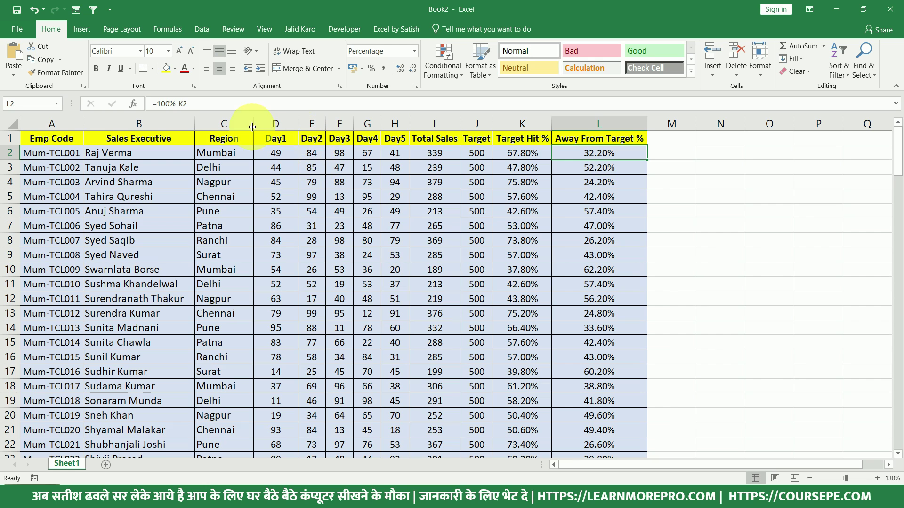
Create a PivotTable on a new worksheet from the whole sales data table, range A1:L142 of Sheet1.
click(70, 135)
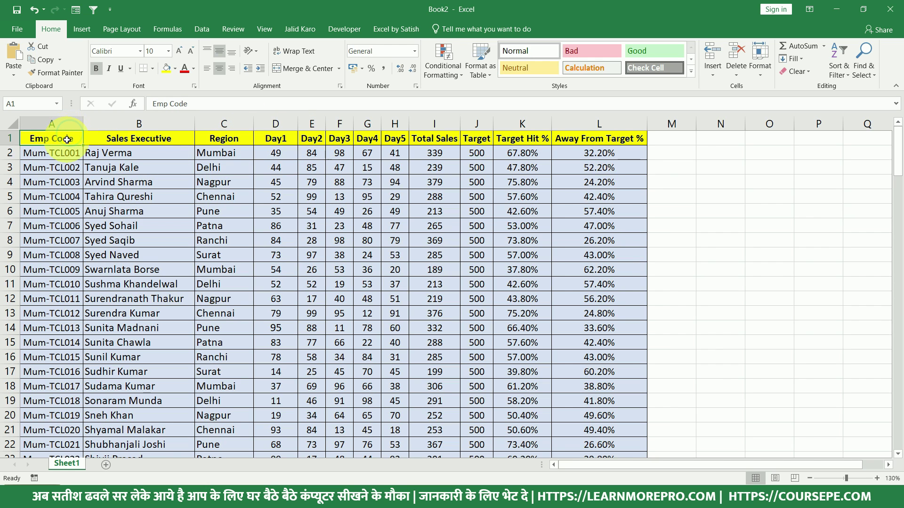
key(ctrl+a)
scroll(66, 137, down, 20)
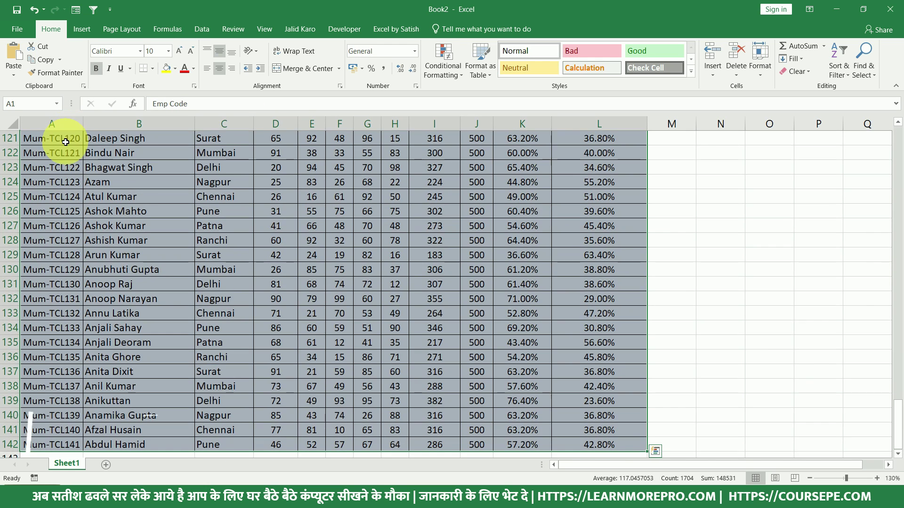
scroll(178, 228, up, 15)
scroll(176, 216, up, 20)
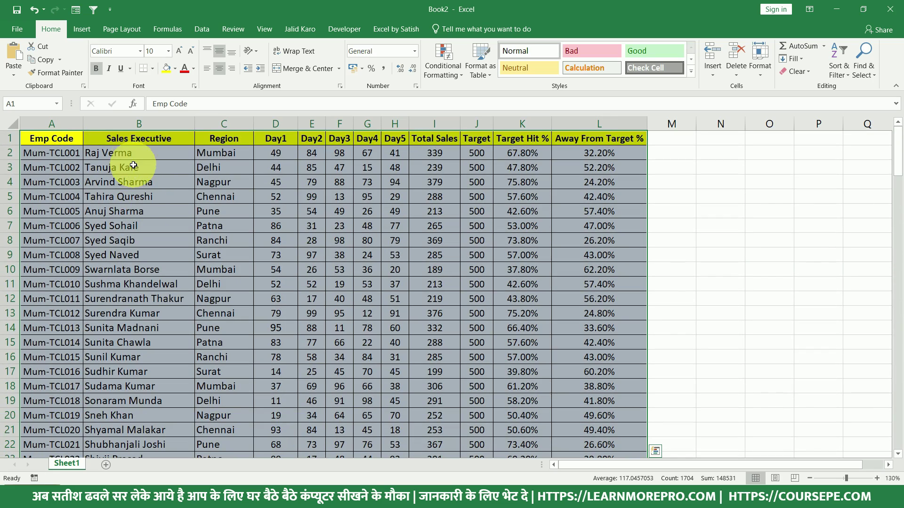
click(87, 30)
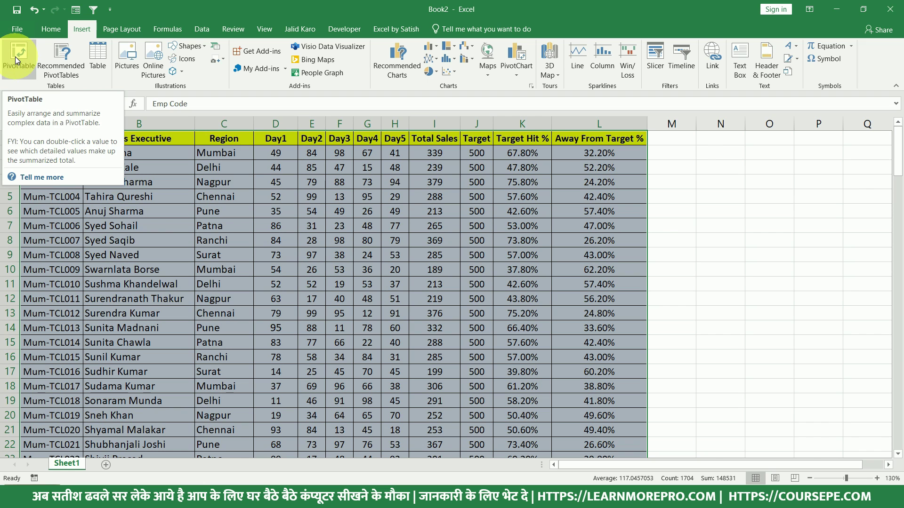
click(15, 56)
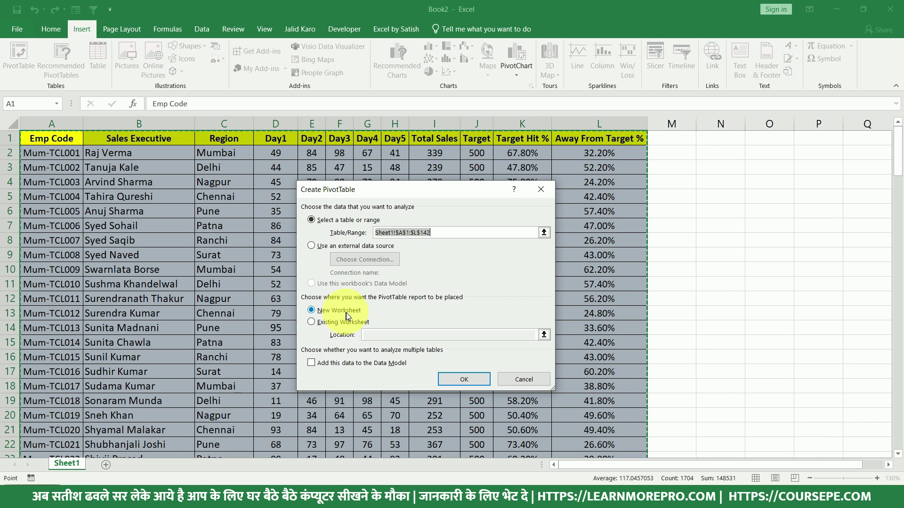
click(462, 379)
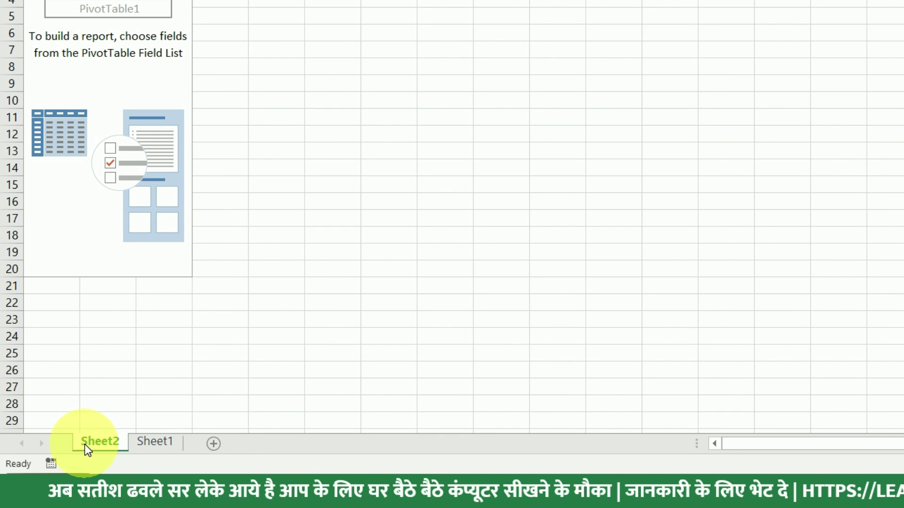
Rename the new pivot table worksheet as DASHBOARD.
double_click(88, 442)
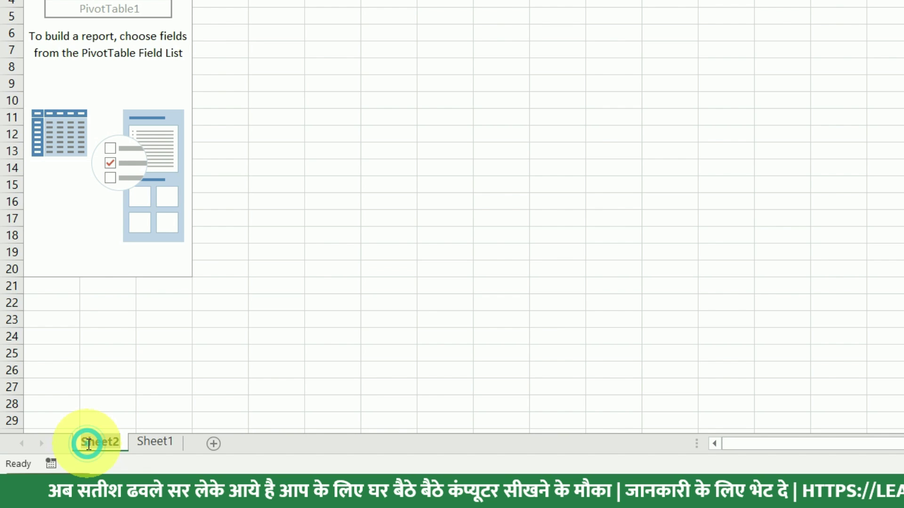
text(DASHB)
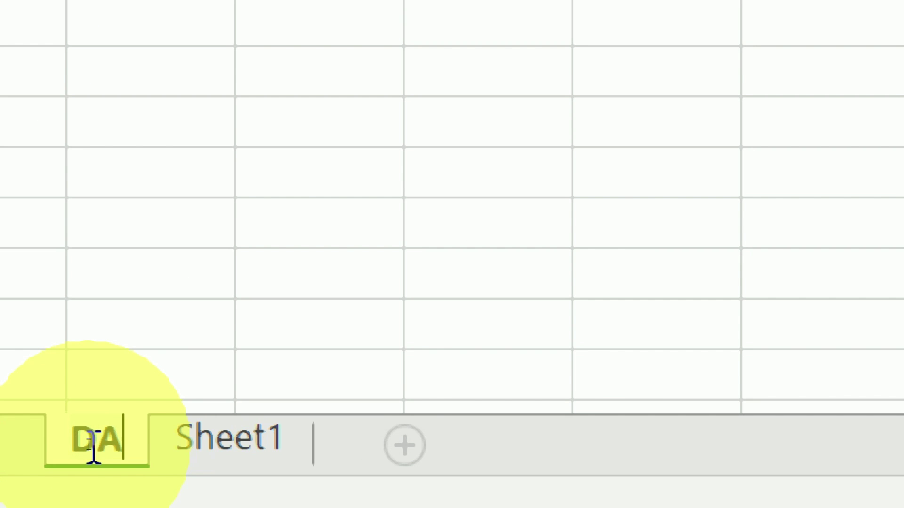
text(OARD)
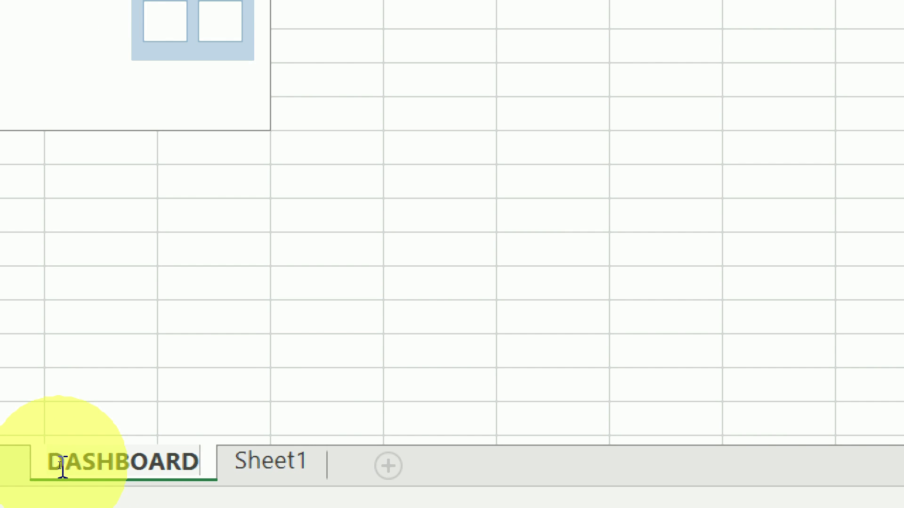
key(Return)
Rename the source data worksheet Sheet1 as RAW DATA.
double_click(292, 473)
text(RAW DATA)
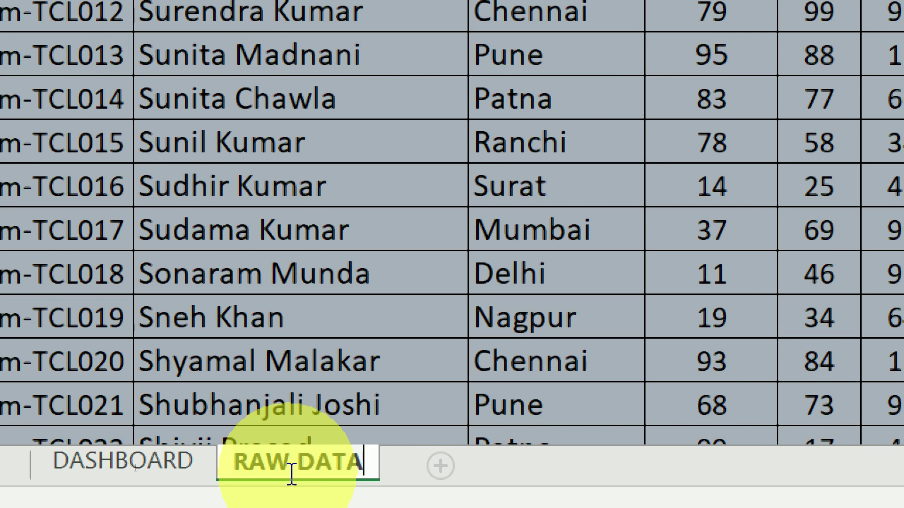
key(Return)
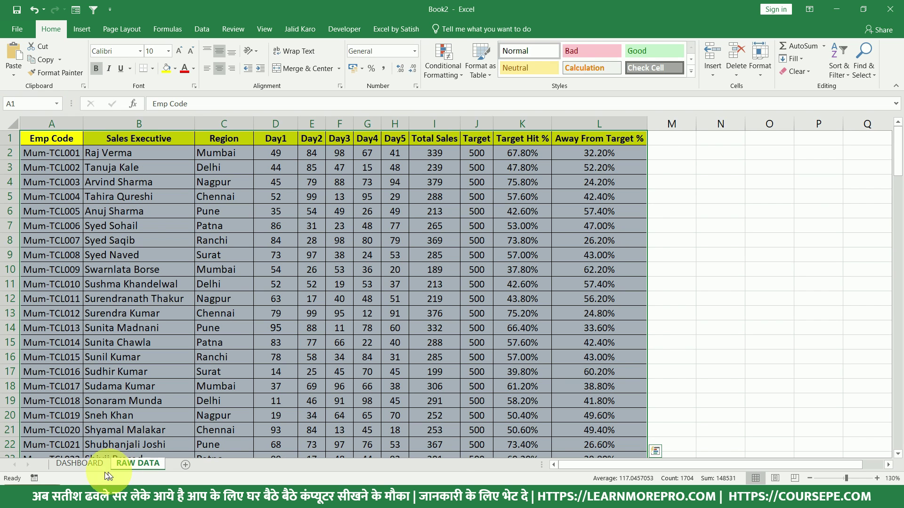
Compare the empty pivot table and its field list on the DASHBOARD sheet with the column headers on RAW DATA.
click(79, 464)
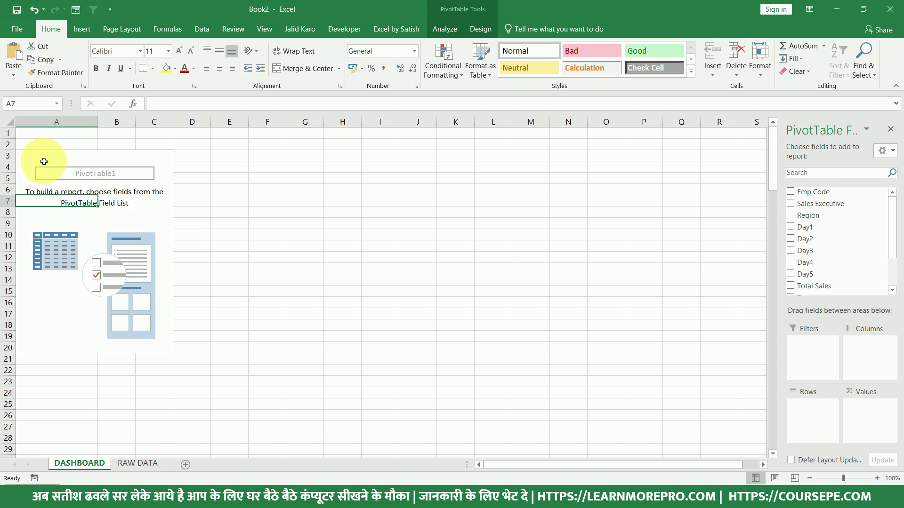
drag(38, 156, 149, 198)
click(120, 197)
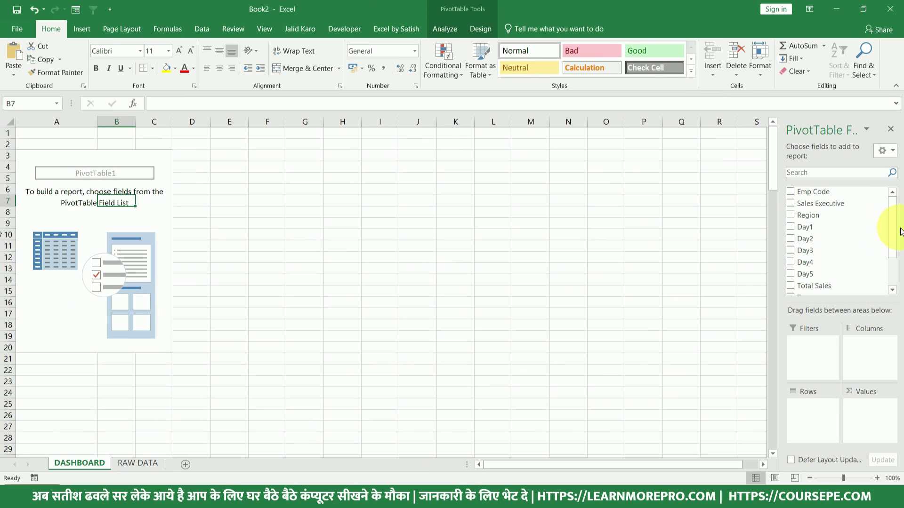
click(144, 462)
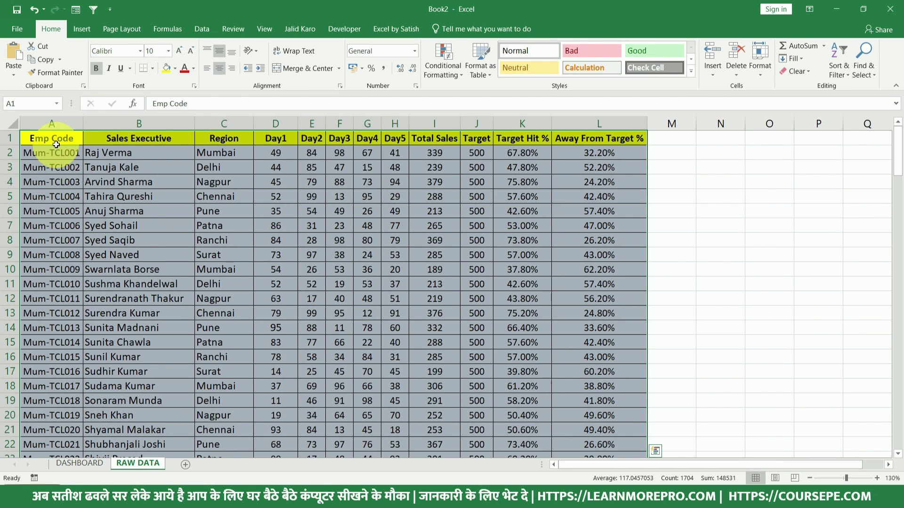
click(89, 462)
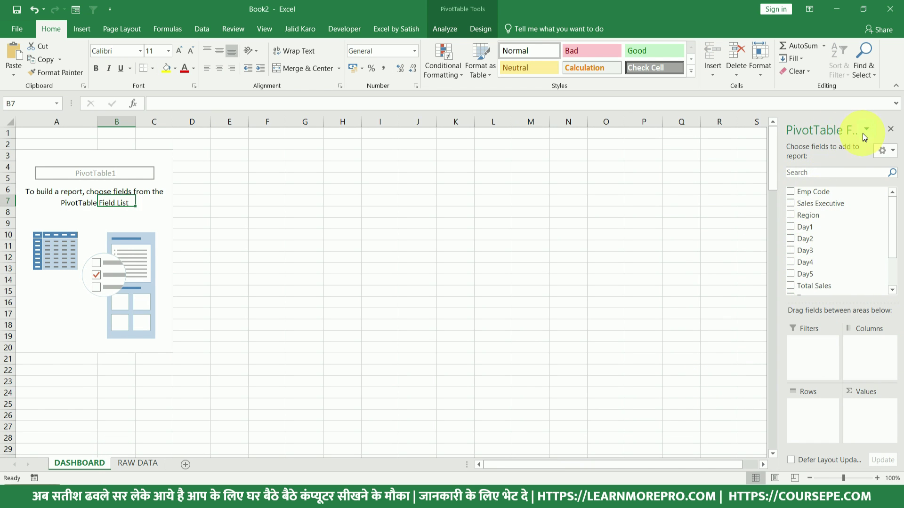
Widen the PivotTable field list, close it, and show it again for the empty pivot table.
drag(781, 213, 682, 221)
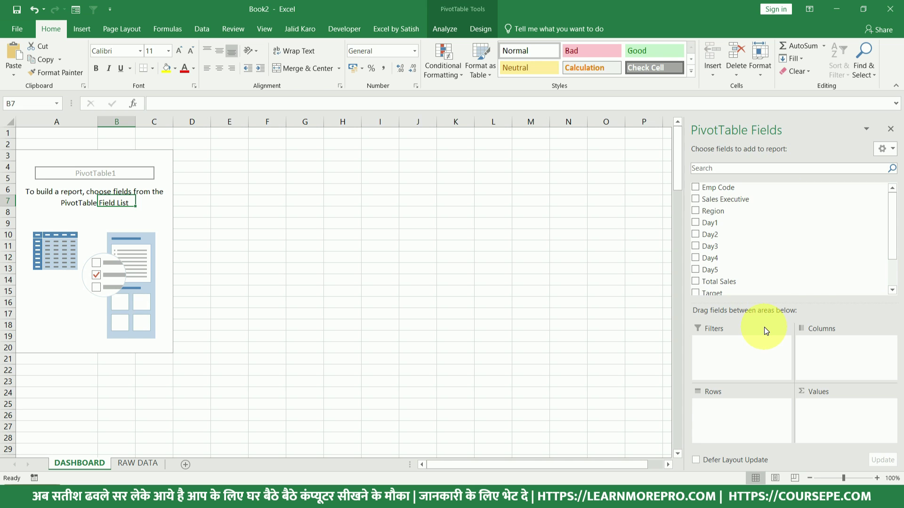
click(890, 130)
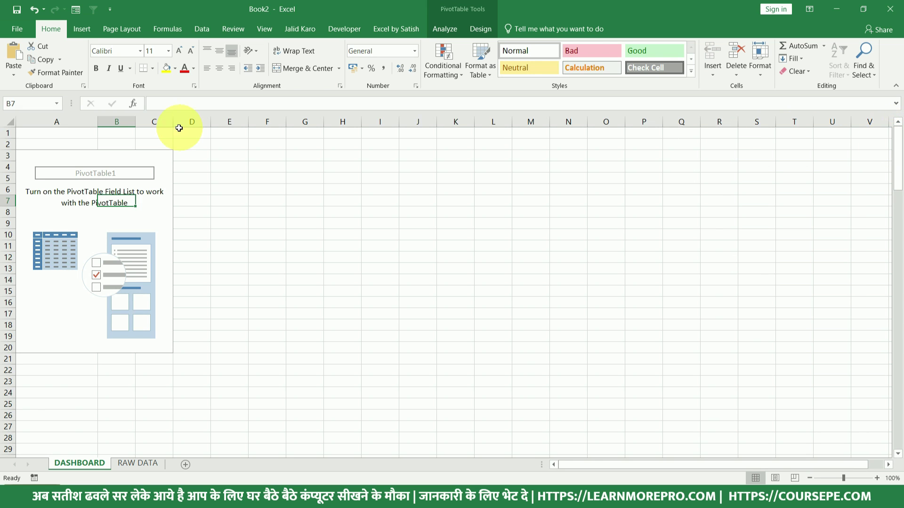
right_click(73, 205)
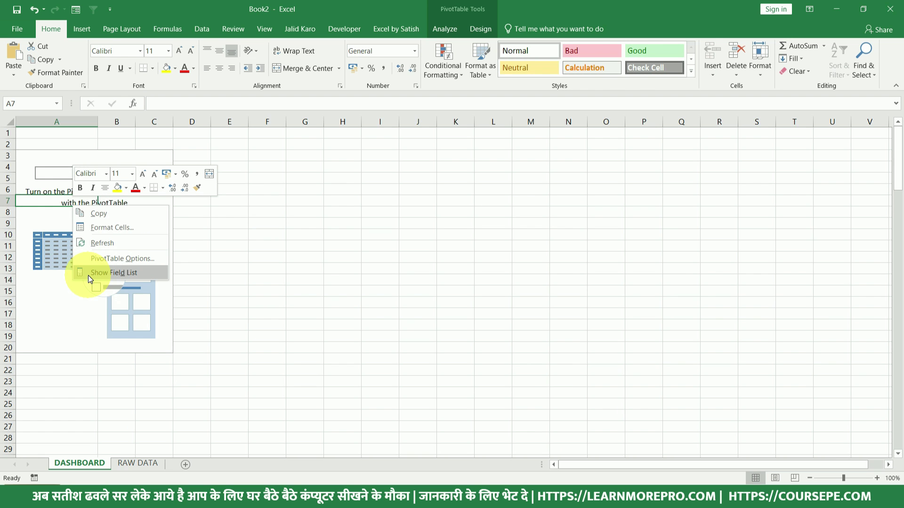
click(89, 276)
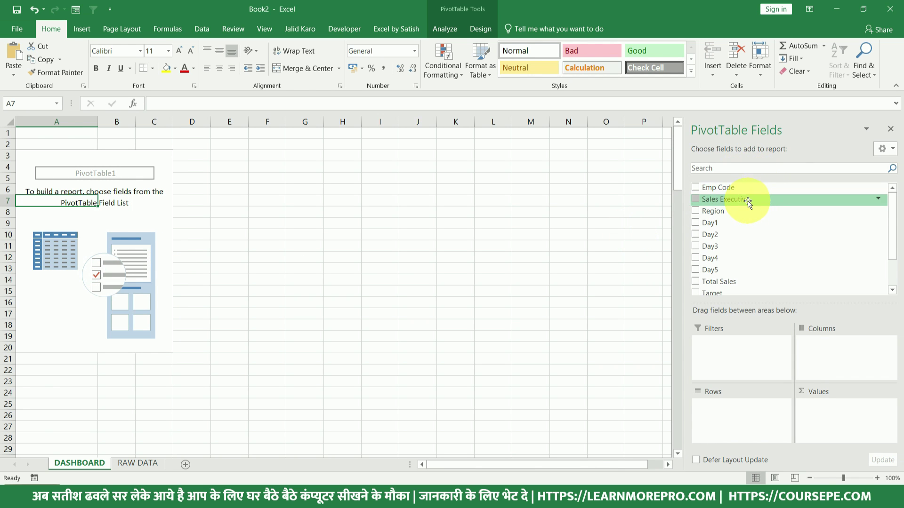
Add the Sales Executive field to the pivot table's rows and select the first names listed, A4 through A24.
drag(748, 208, 729, 221)
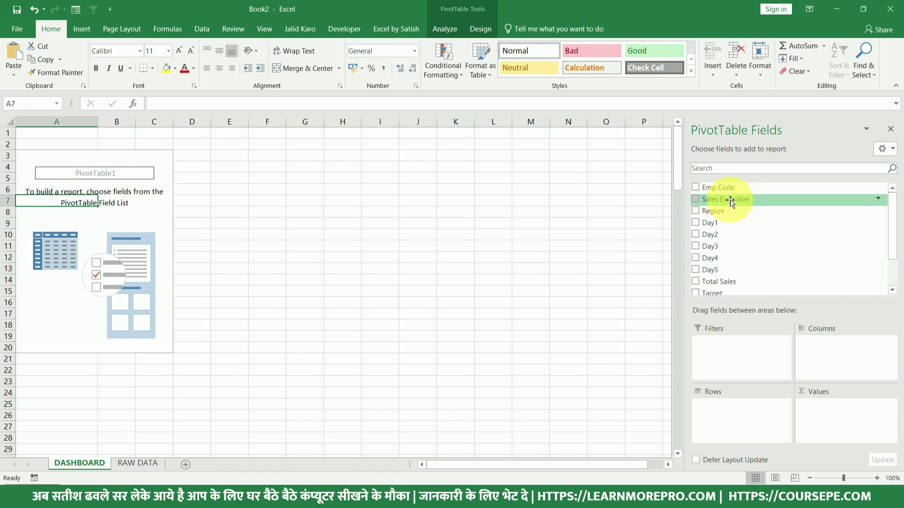
drag(730, 201, 752, 244)
drag(756, 351, 737, 419)
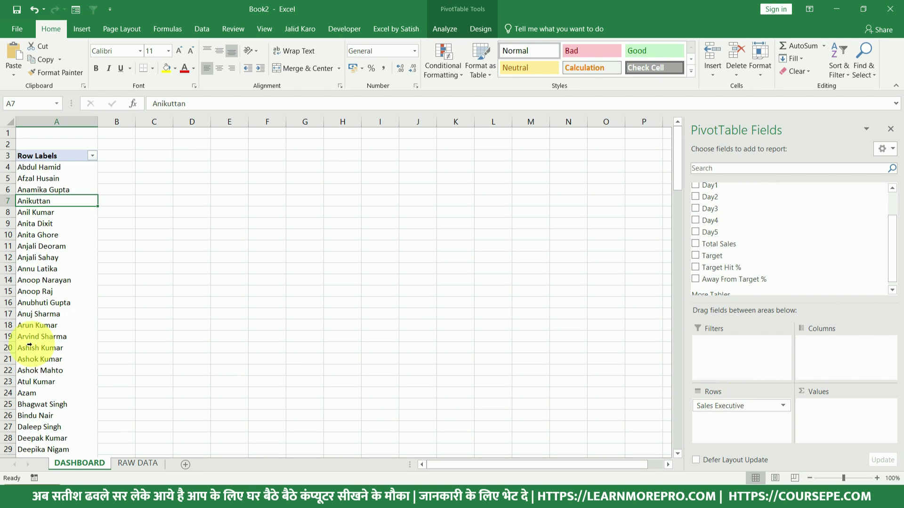
drag(38, 167, 37, 394)
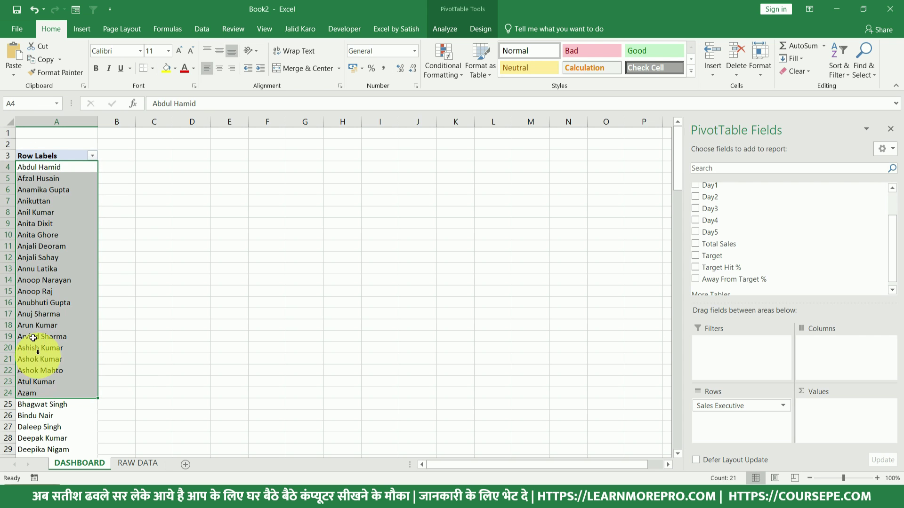
Add the Total Sales field to the pivot table's values as a sum.
scroll(743, 258, up, 2)
scroll(743, 259, down, 3)
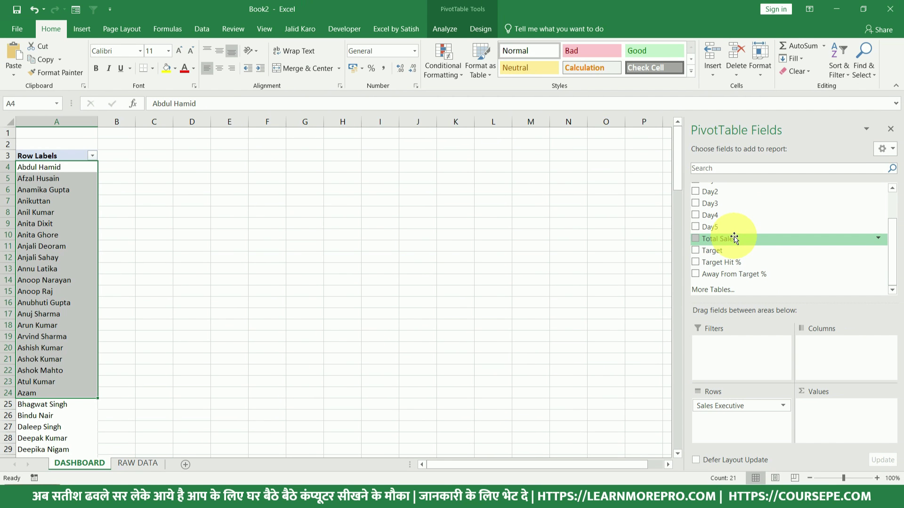
drag(734, 239, 843, 419)
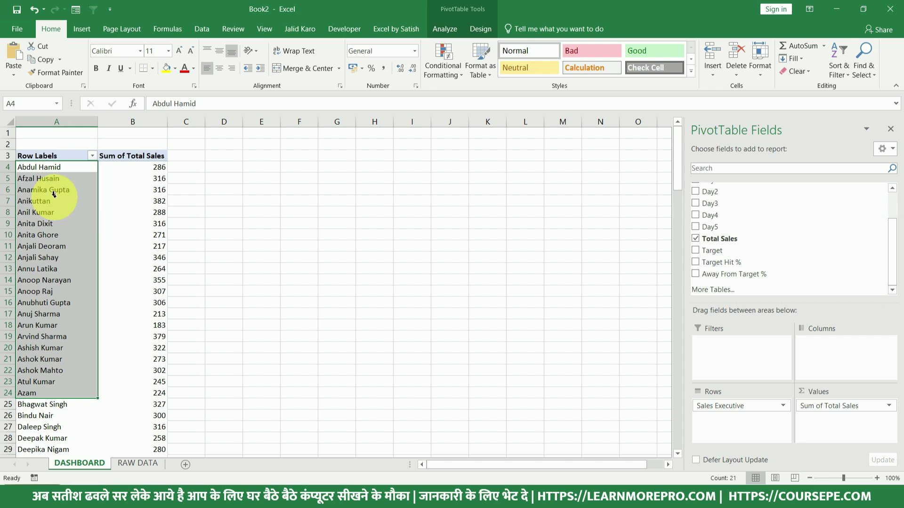
Examine the total sales listed for each sales executive in the pivot table, starting with row 4.
click(44, 171)
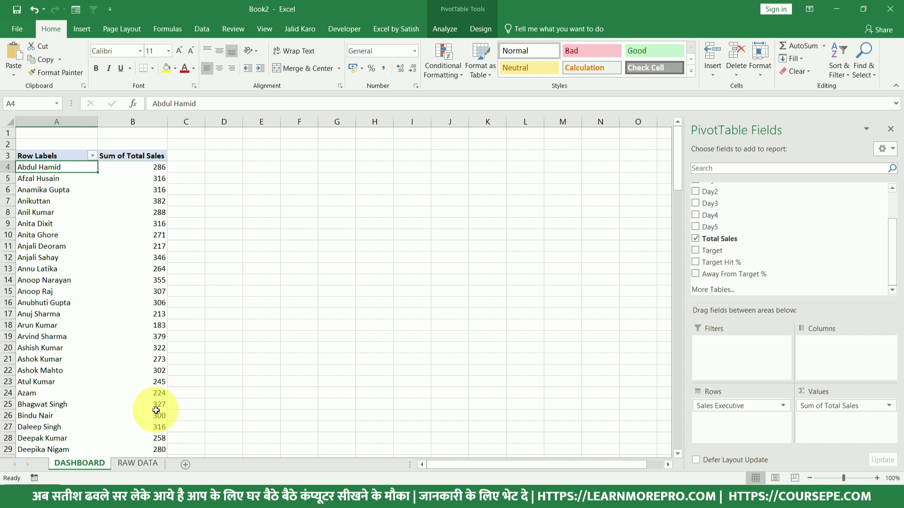
drag(82, 167, 166, 168)
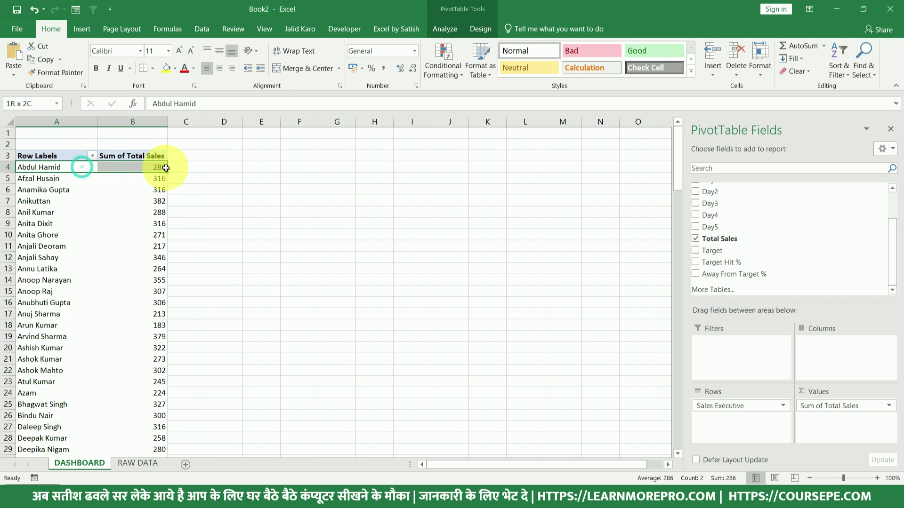
click(149, 168)
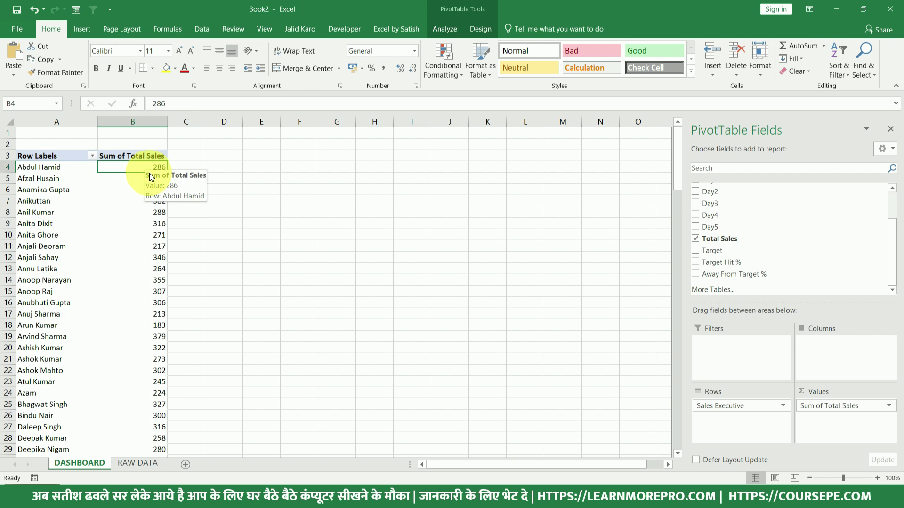
mouse_move(119, 248)
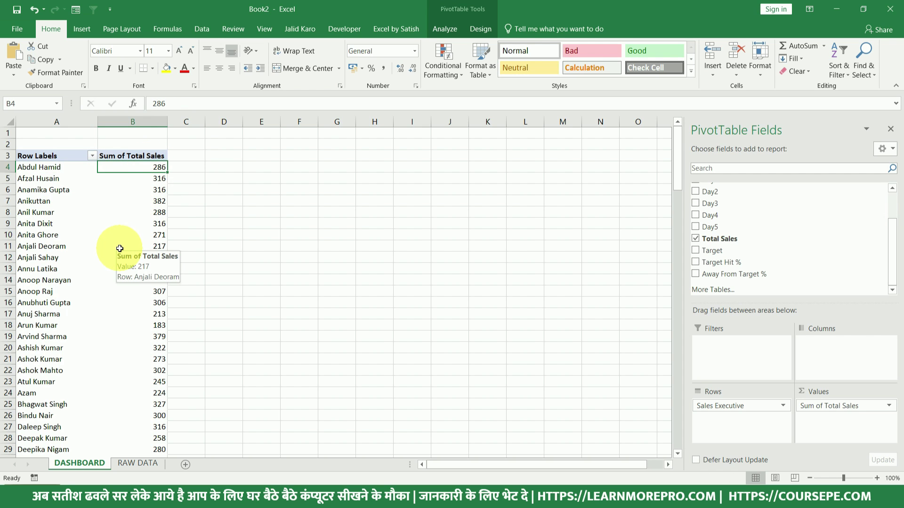
scroll(767, 238, up, 2)
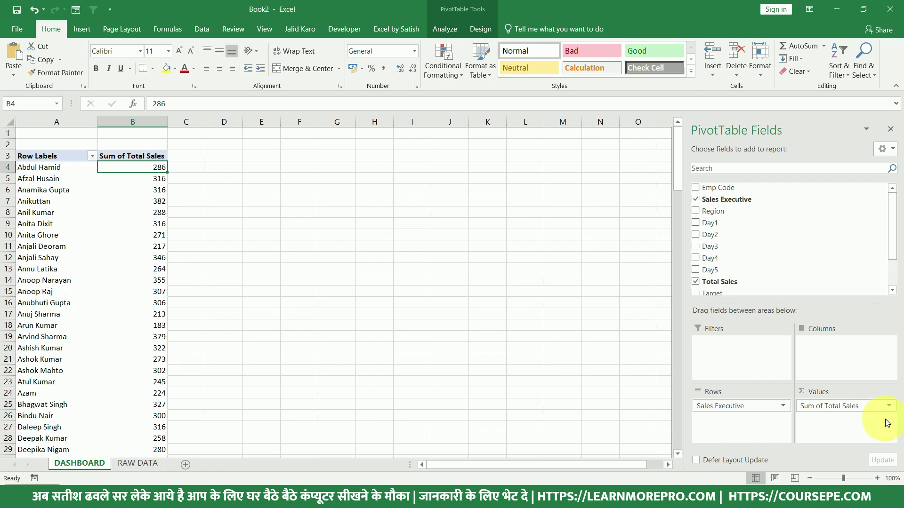
Filter the pivot table's row labels to the top 5 items by Sum of Total Sales.
click(30, 152)
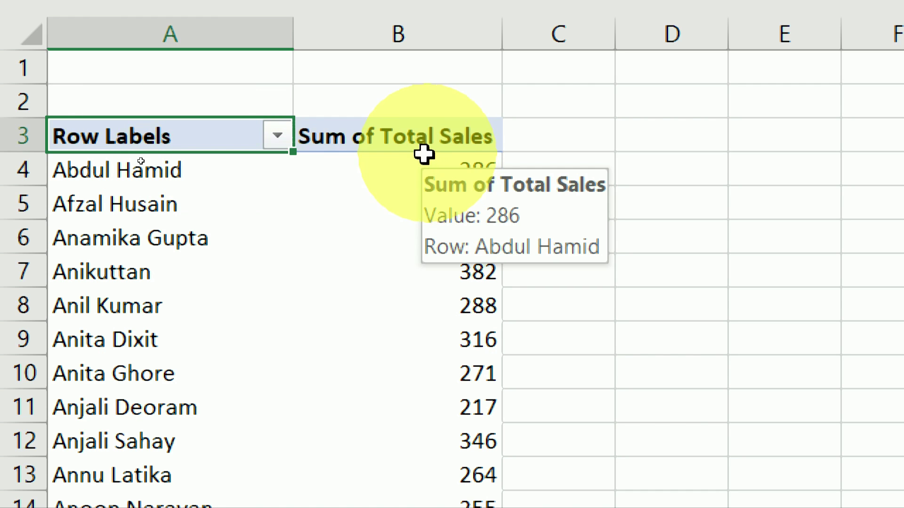
click(280, 141)
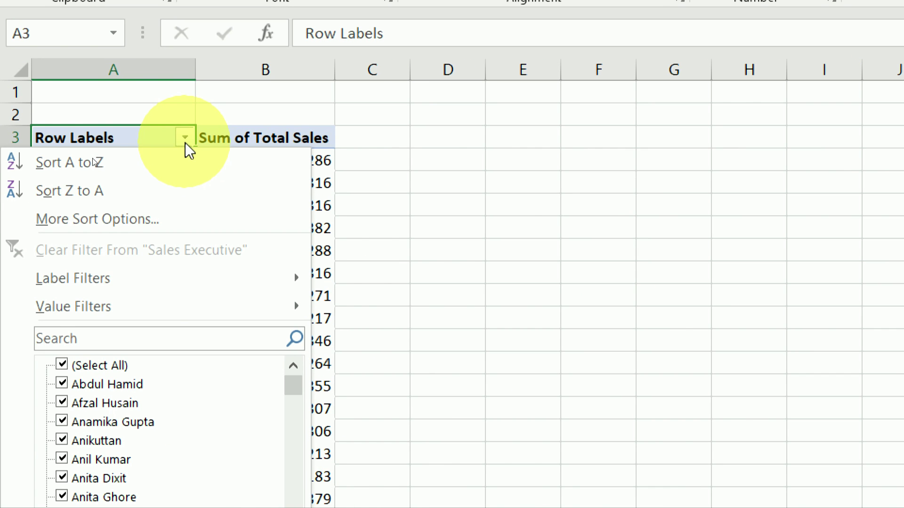
mouse_move(210, 383)
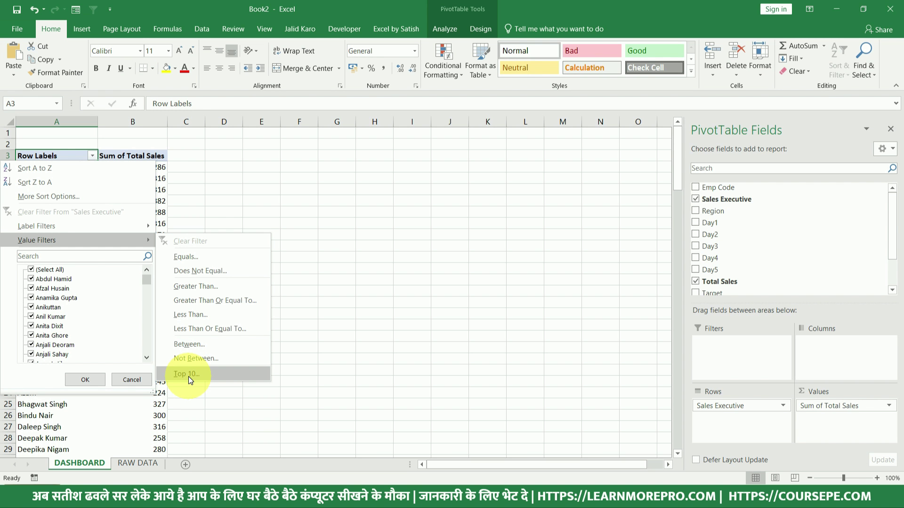
click(188, 374)
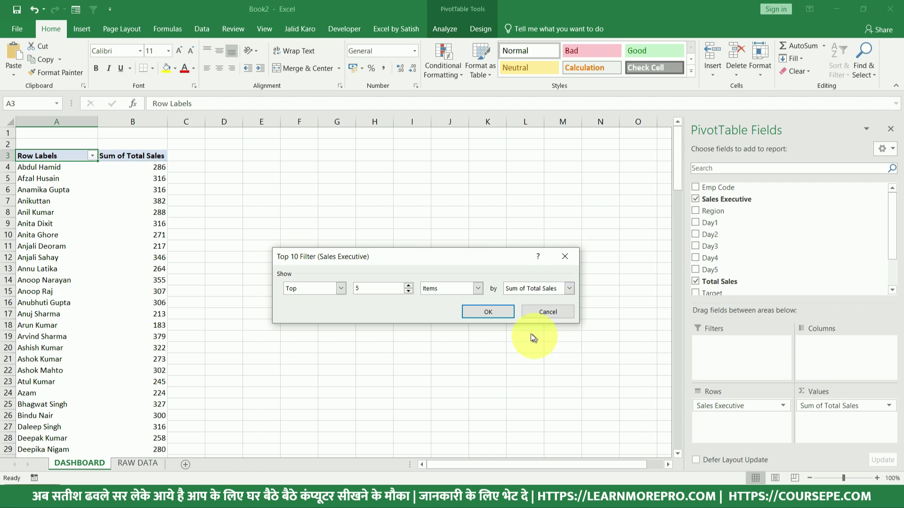
click(499, 313)
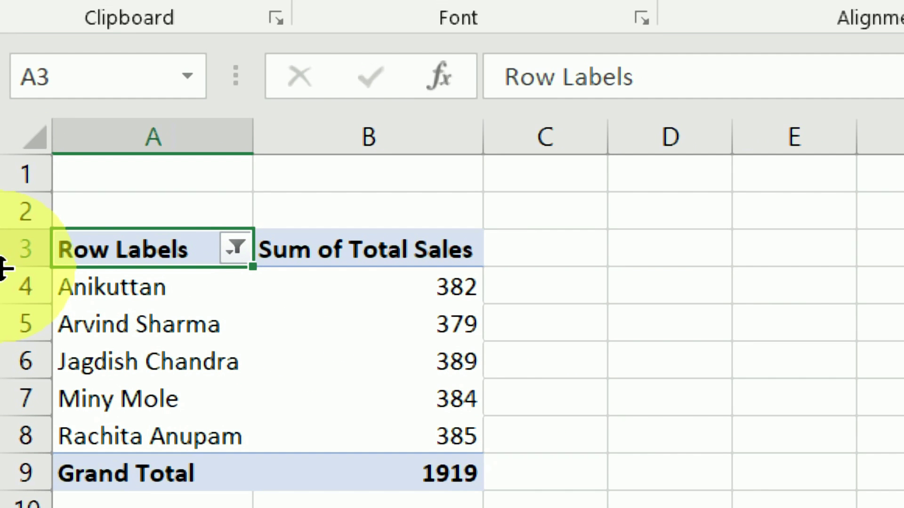
Rename the pivot table's Row Labels header in A3 as Sales Executive.
click(128, 251)
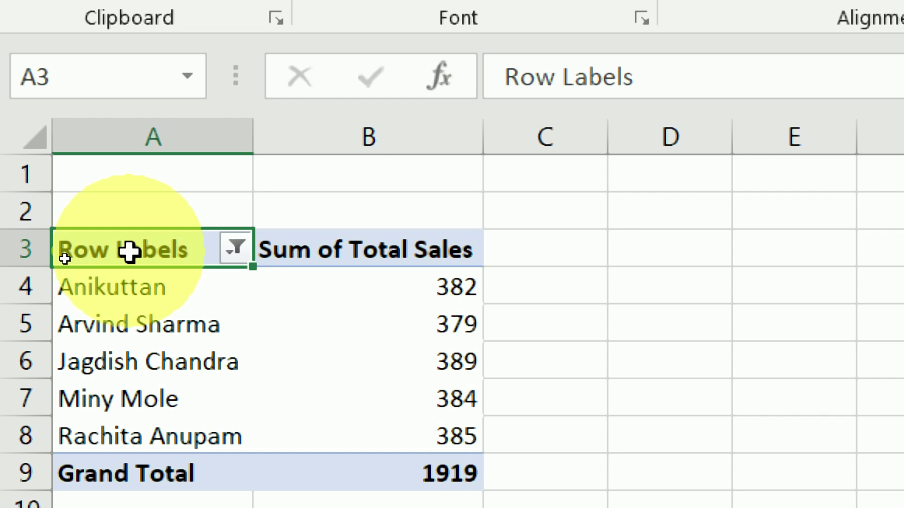
double_click(129, 252)
key(ctrl+a)
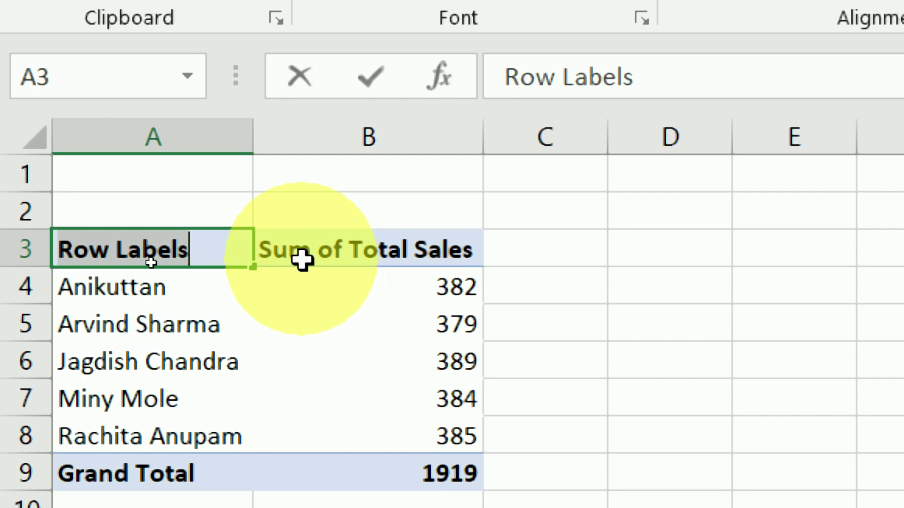
text(sSa)
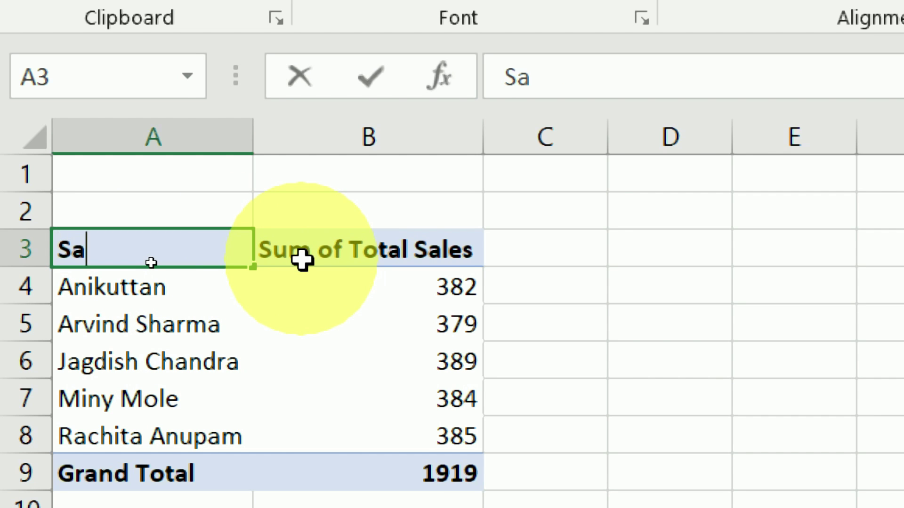
text(les Excutive)
key(Return)
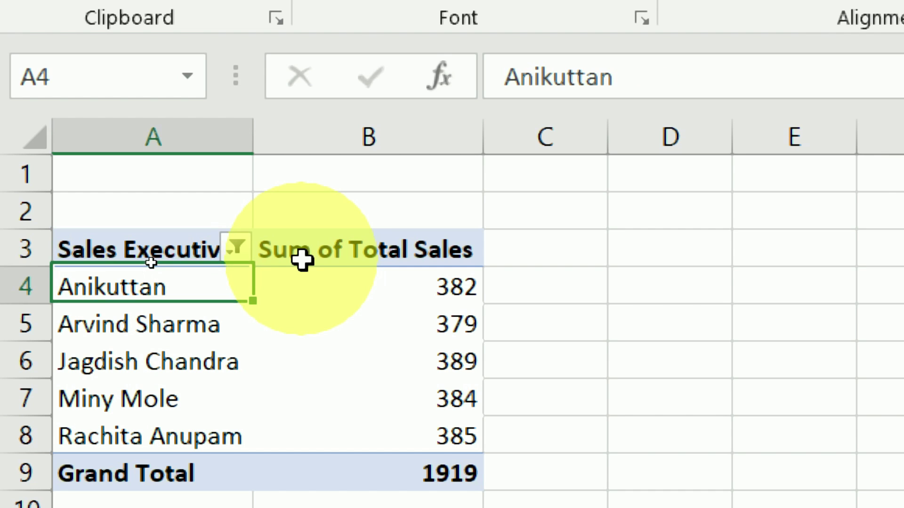
click(126, 258)
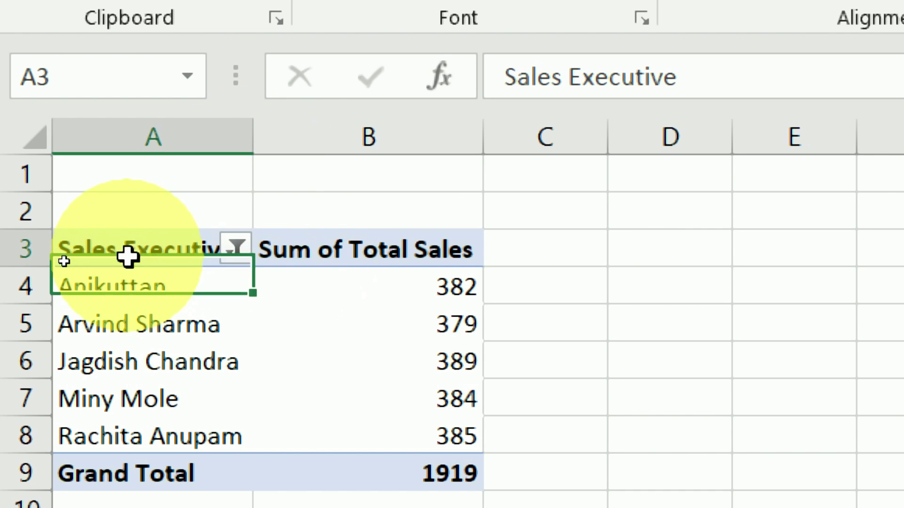
Set the custom name of the pivot table's Sum of Total Sales field to Total Sales.
double_click(332, 250)
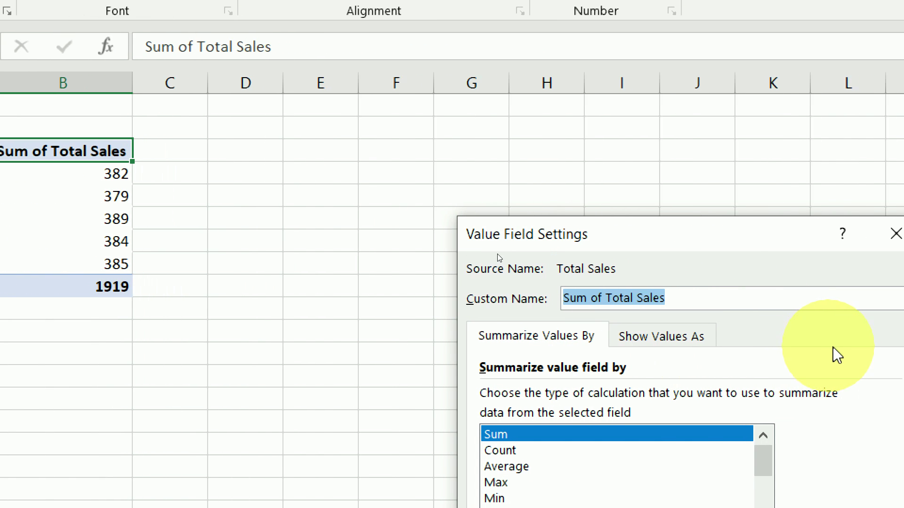
click(697, 297)
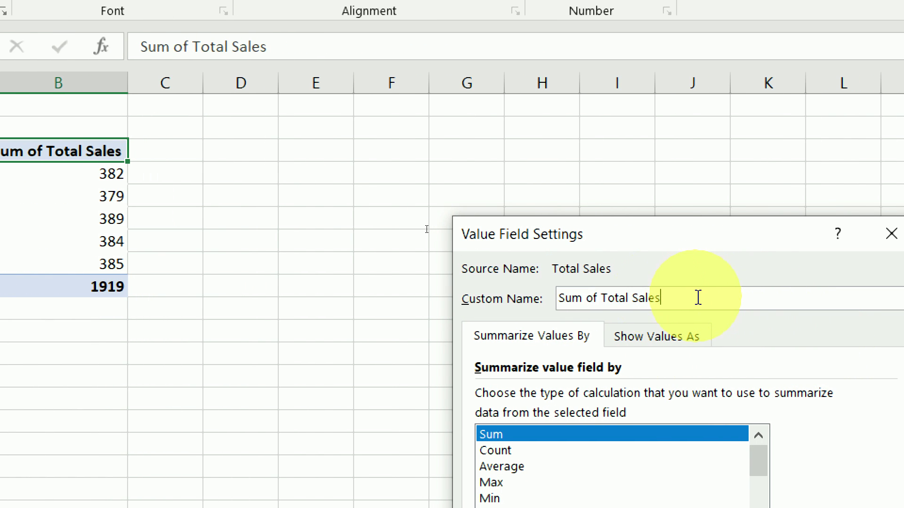
double_click(698, 298)
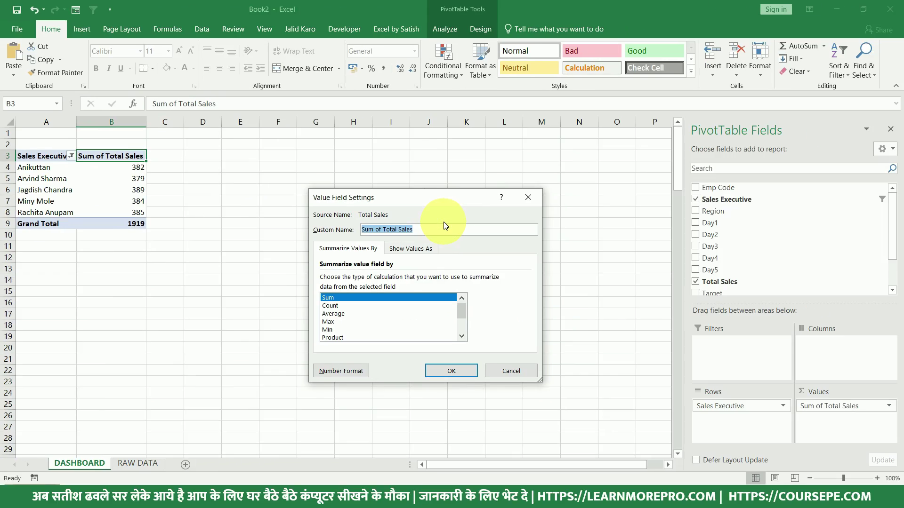
key(BackSpace)
text(Tot)
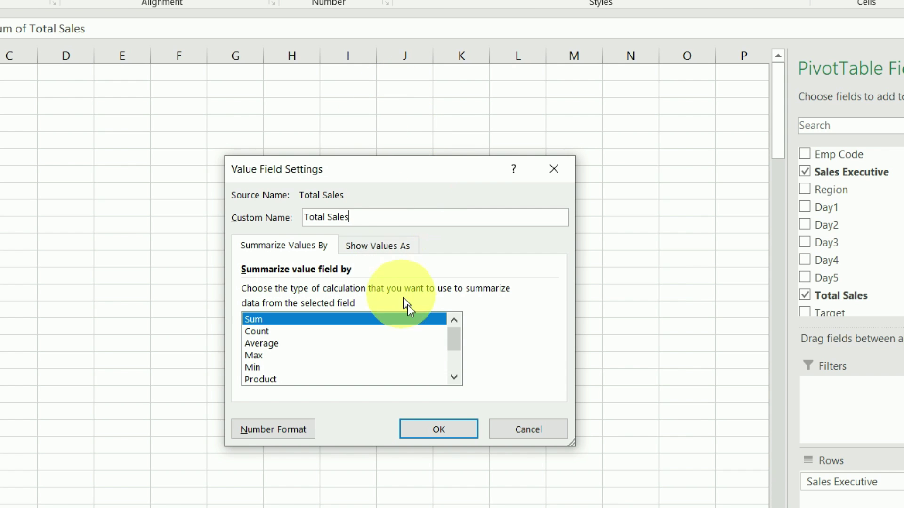
click(443, 427)
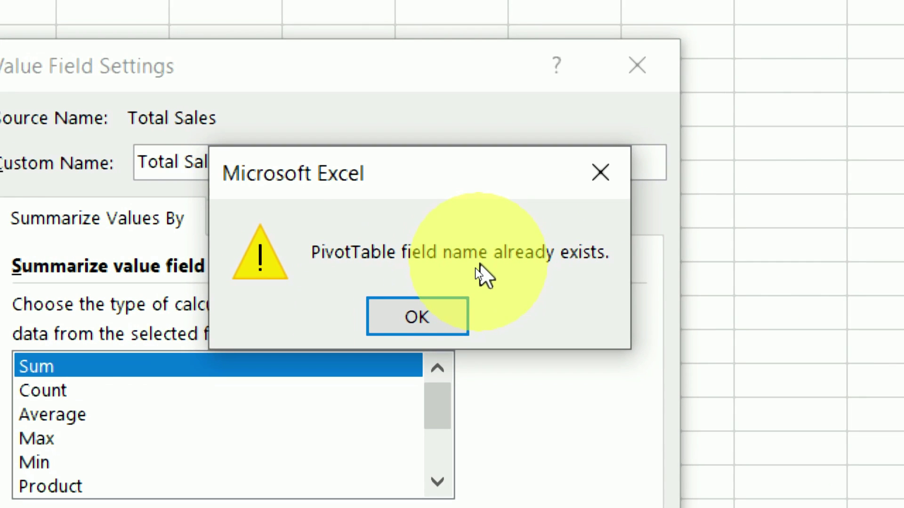
click(445, 316)
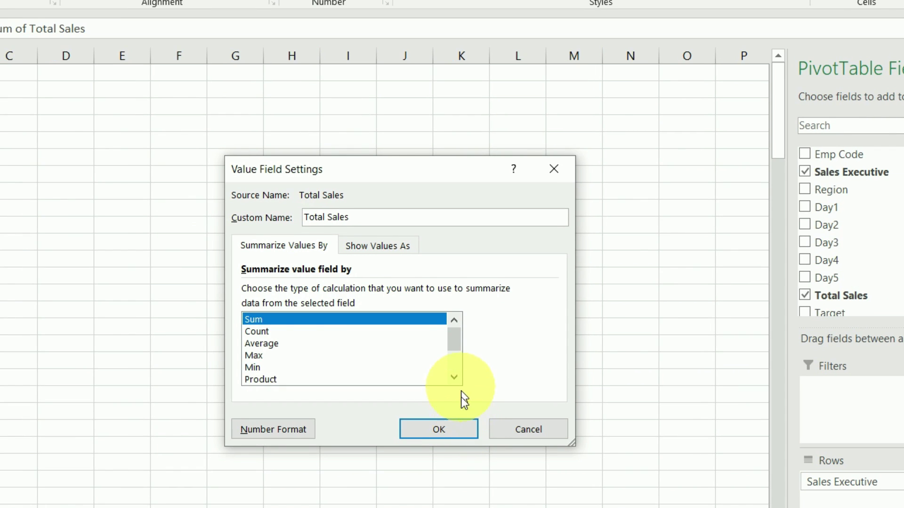
click(439, 429)
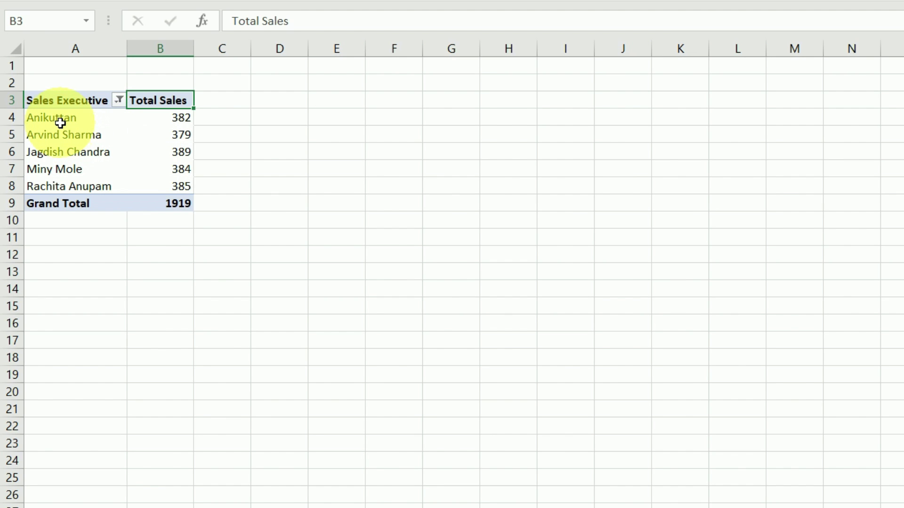
Review the filtered pivot table in A3:B9 at a larger sheet zoom, with cell A5 selected.
drag(56, 101, 145, 202)
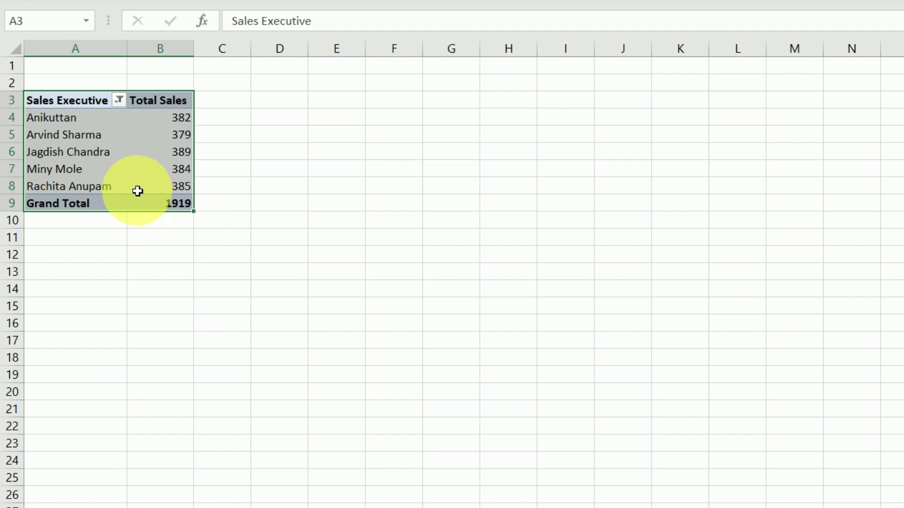
click(54, 136)
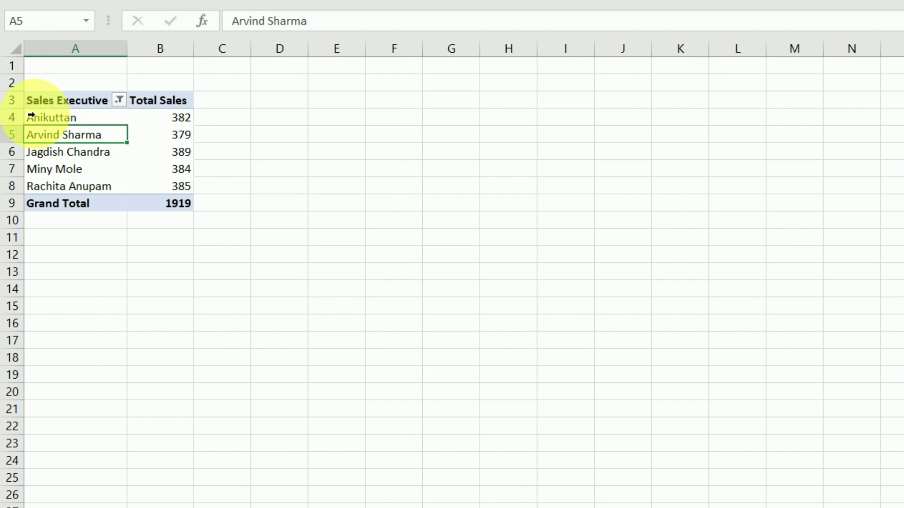
ctrl+scroll(31, 114, up, 6)
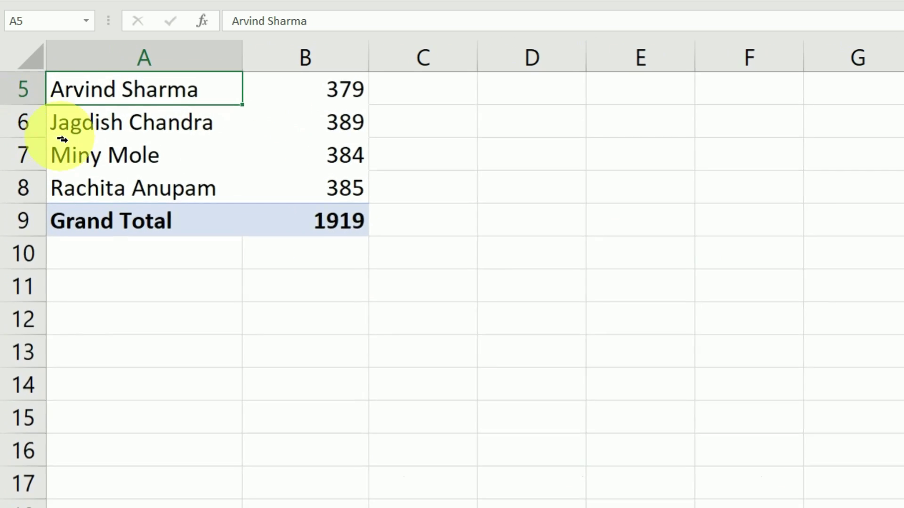
scroll(62, 139, up, 2)
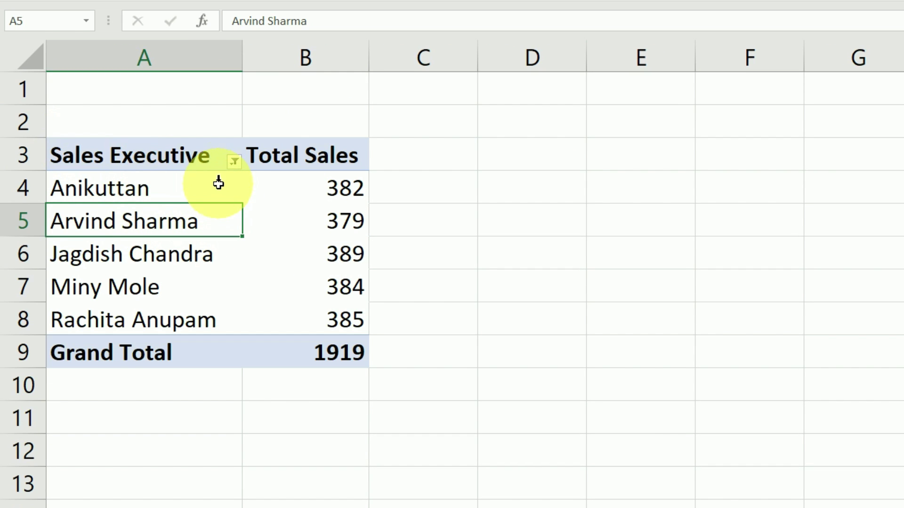
Clear the value filter from the Sales Executive field.
click(233, 164)
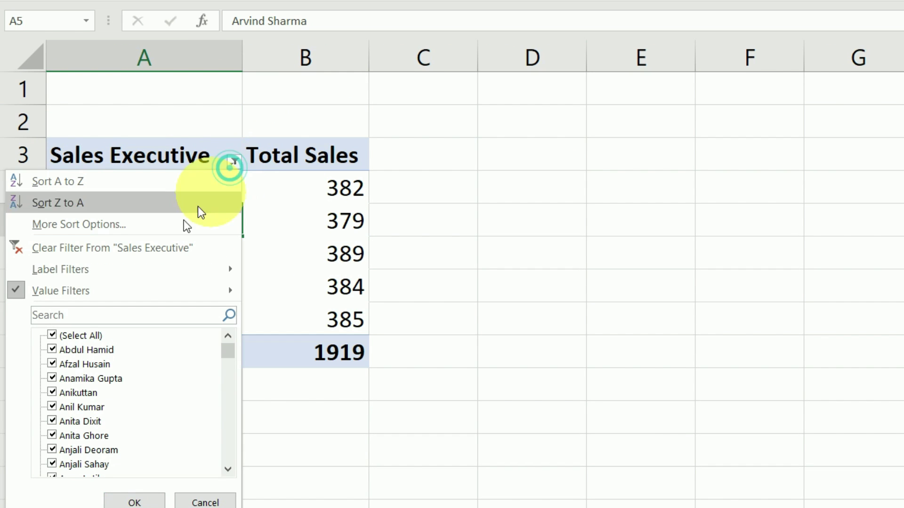
mouse_move(120, 296)
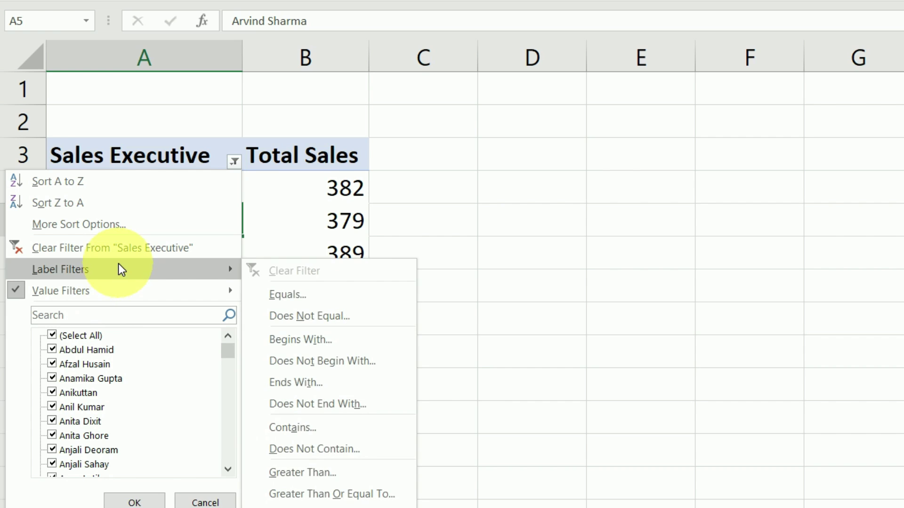
click(290, 198)
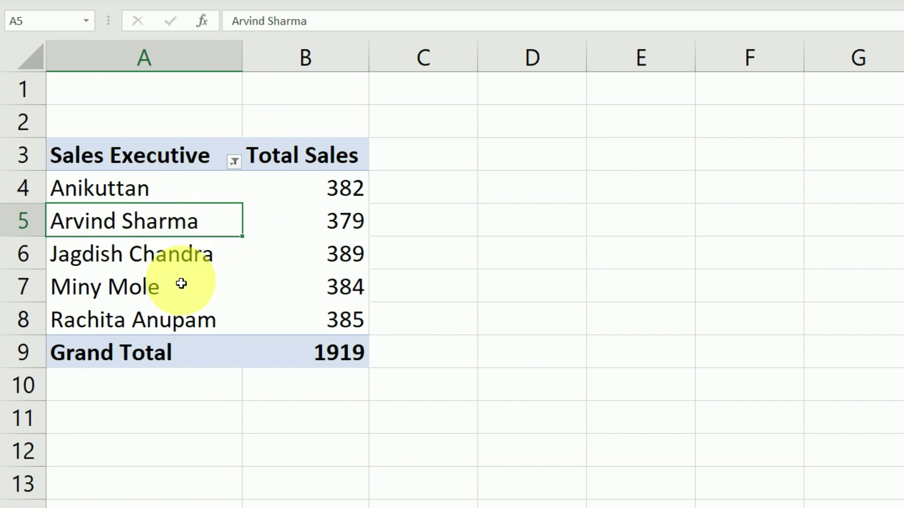
click(234, 162)
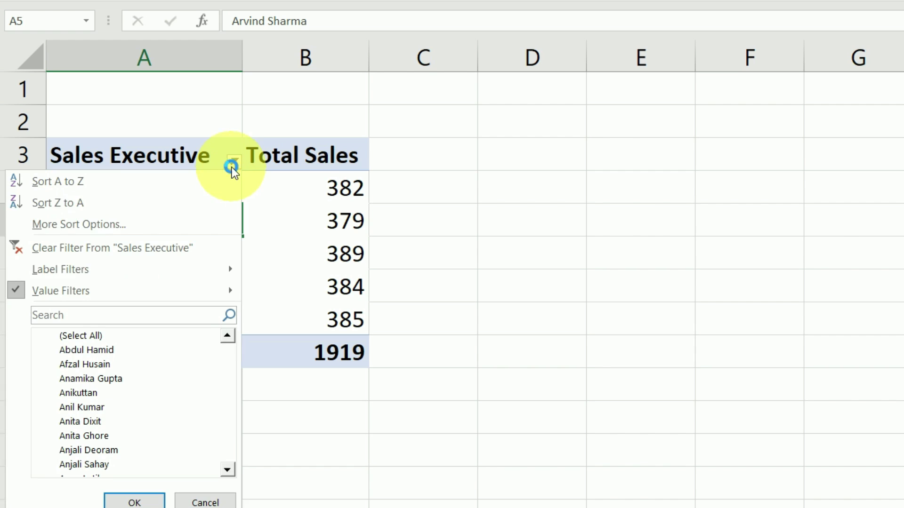
mouse_move(159, 291)
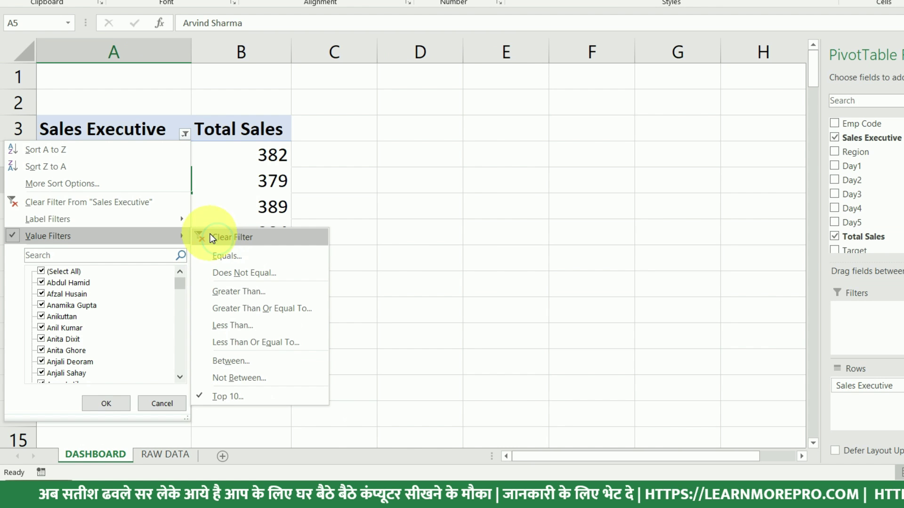
click(112, 248)
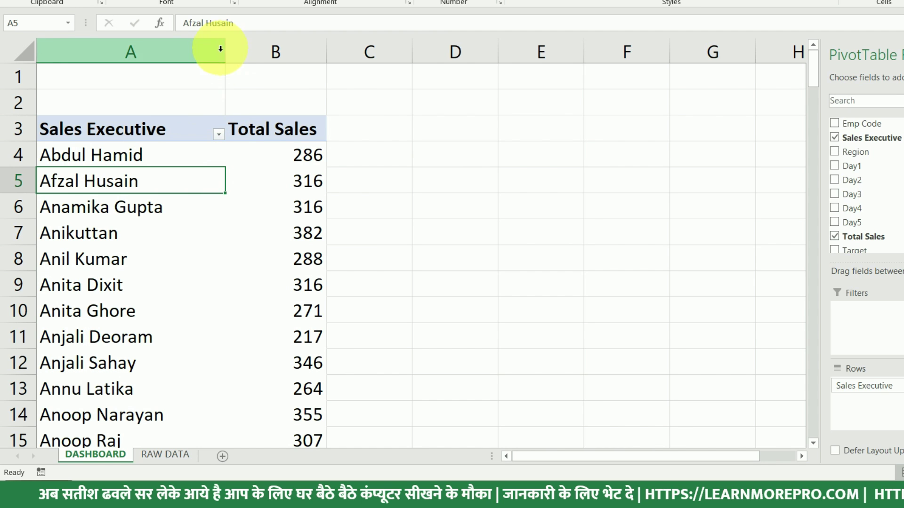
Apply a Top 10 value filter to Sales Executive that shows the top 5 items by Total Sales.
click(219, 135)
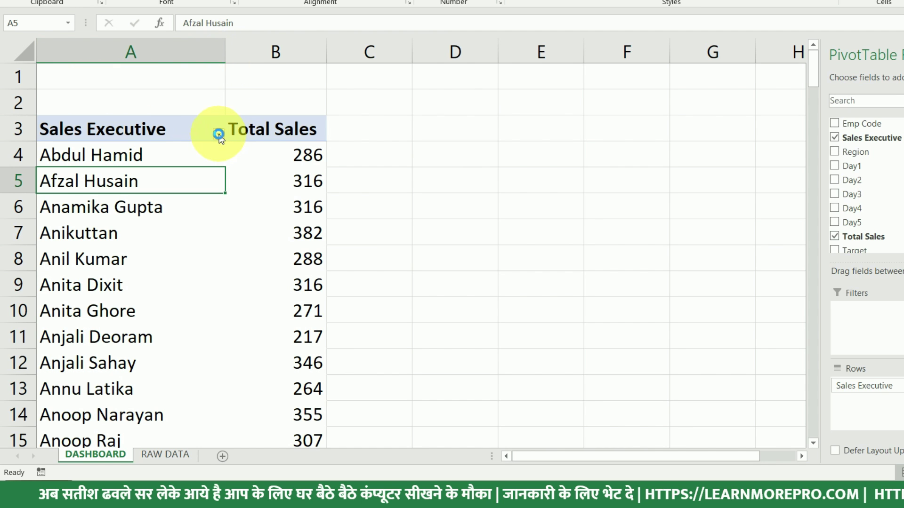
click(123, 236)
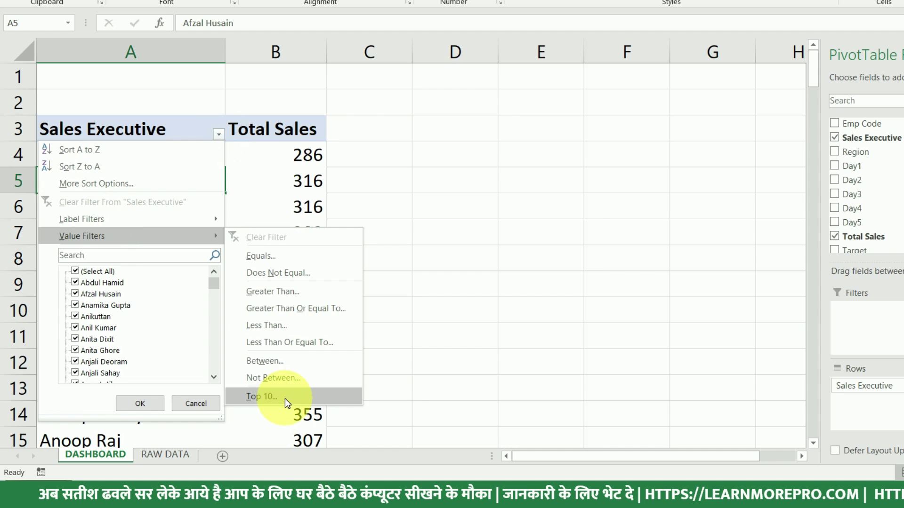
click(284, 398)
double_click(468, 241)
text(5)
click(551, 273)
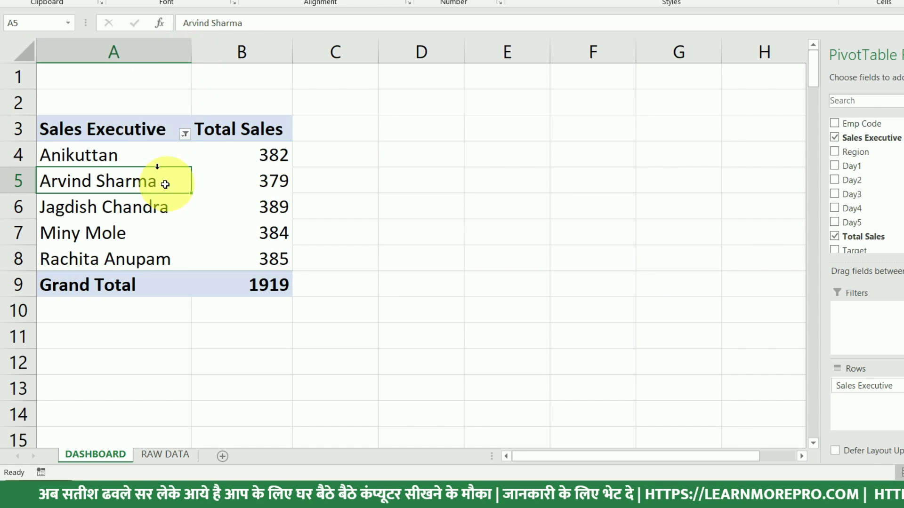
View the PivotTable Options layout and format settings for the Sales Executive pivot table and close them.
click(138, 158)
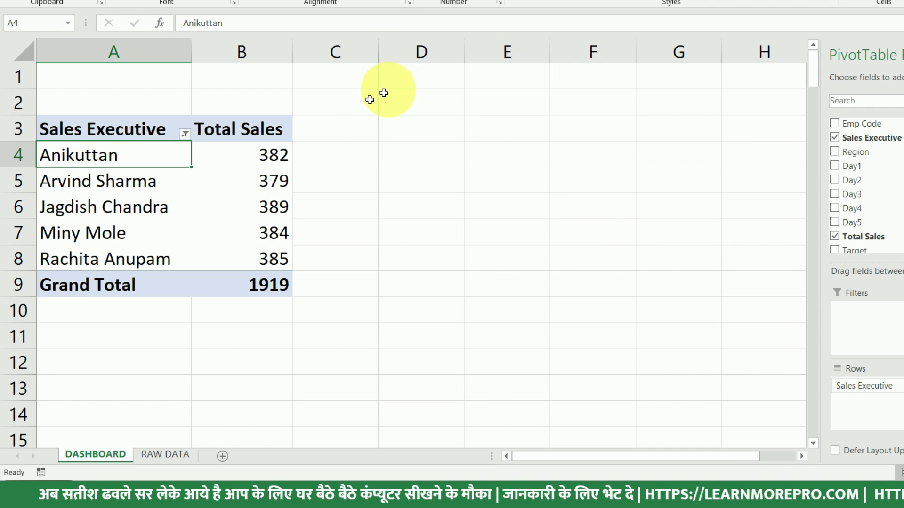
click(145, 182)
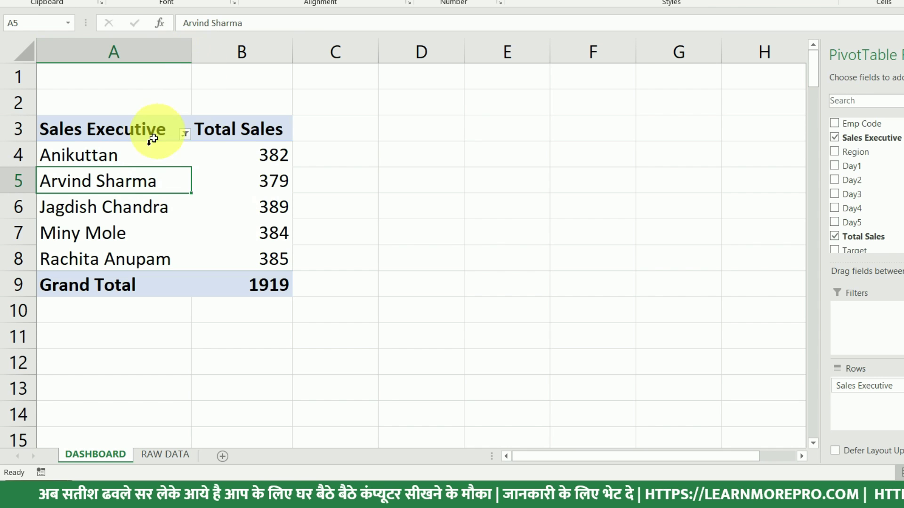
right_click(144, 178)
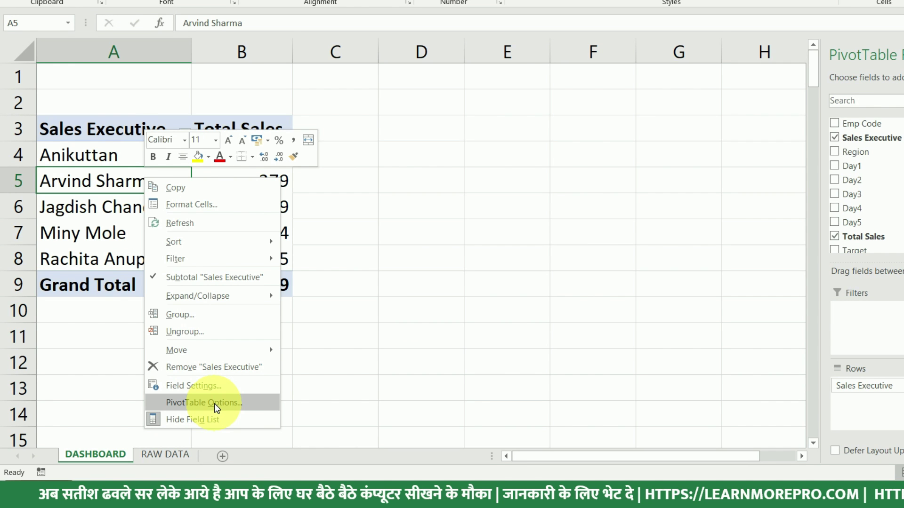
click(205, 402)
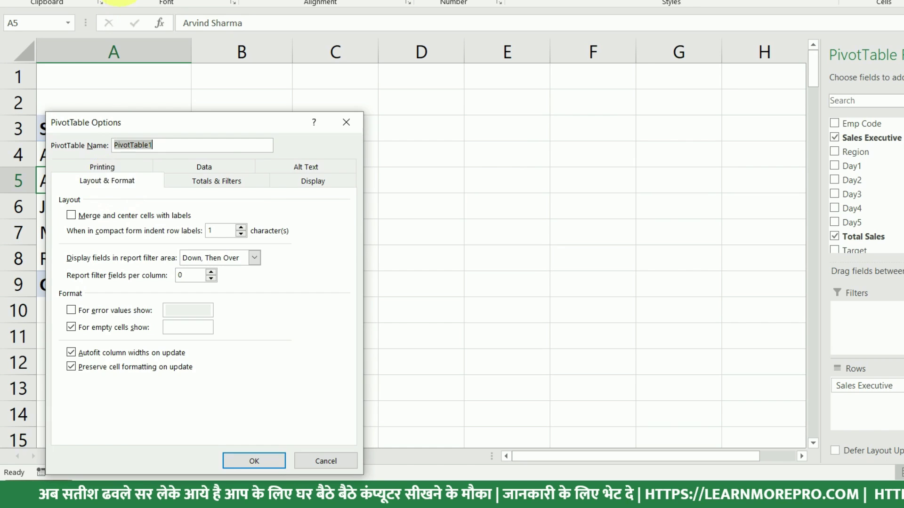
key(Escape)
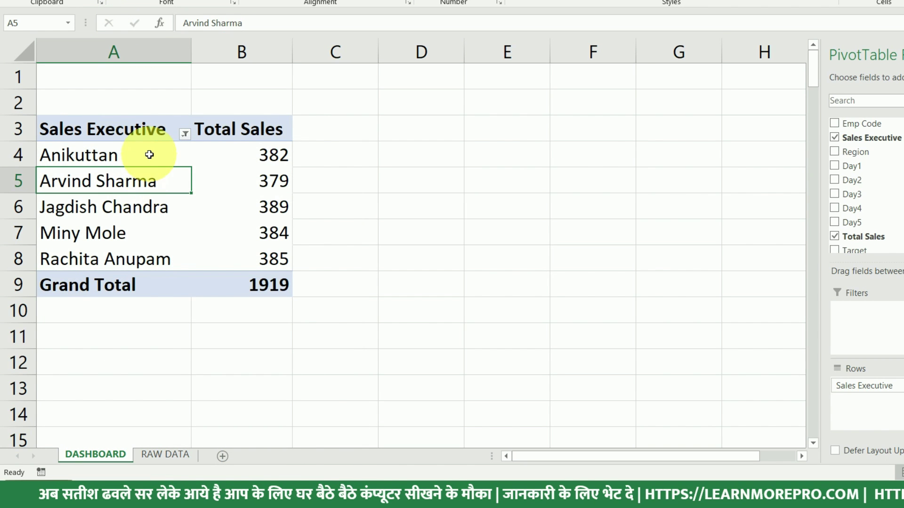
Turn off autofitting column widths on update in the PivotTable options of the Sales Executive pivot table.
right_click(149, 155)
click(208, 379)
drag(188, 126, 371, 88)
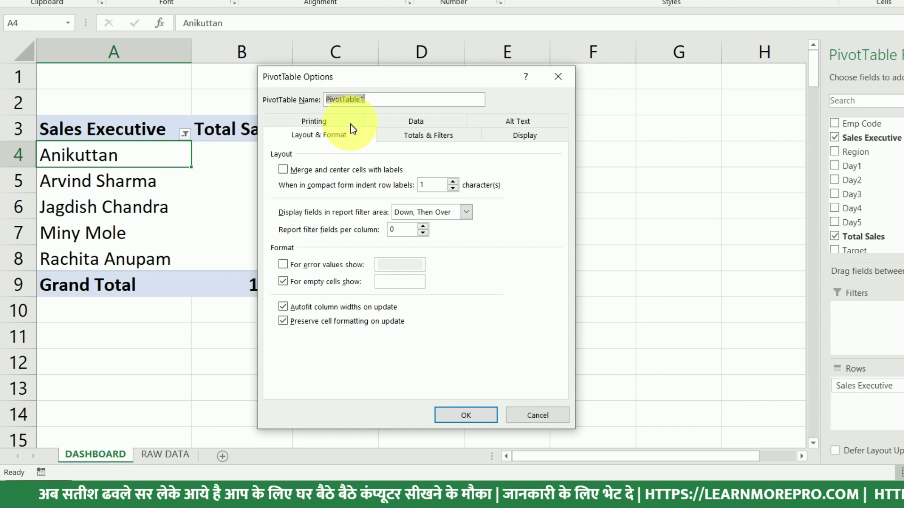
click(317, 307)
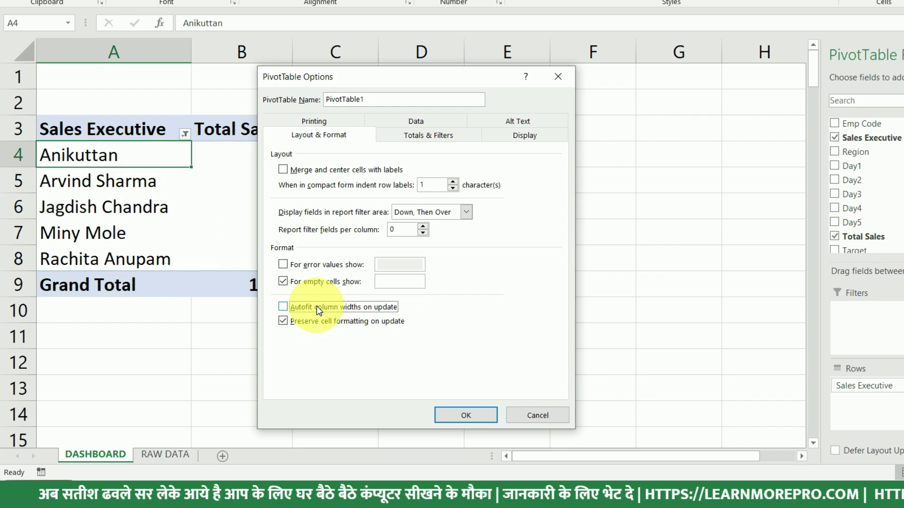
click(450, 418)
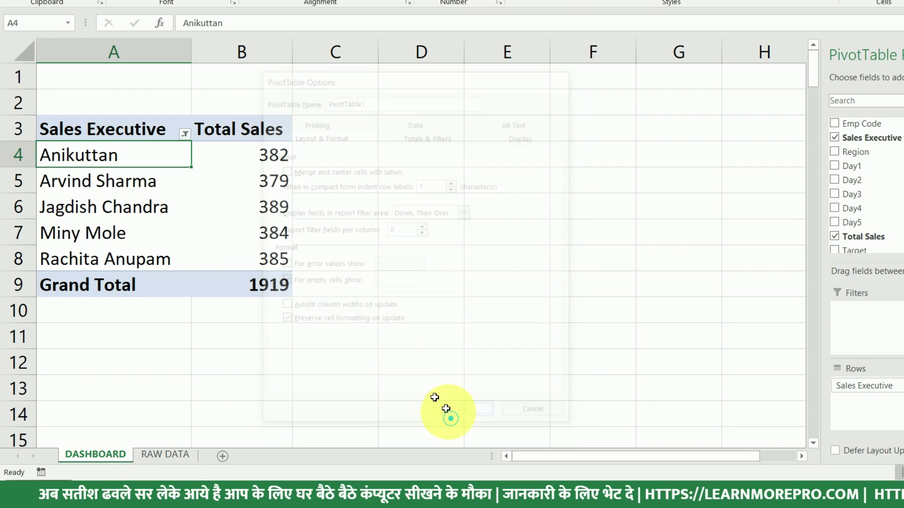
Clear the filter from the Sales Executive field of the pivot table.
click(184, 135)
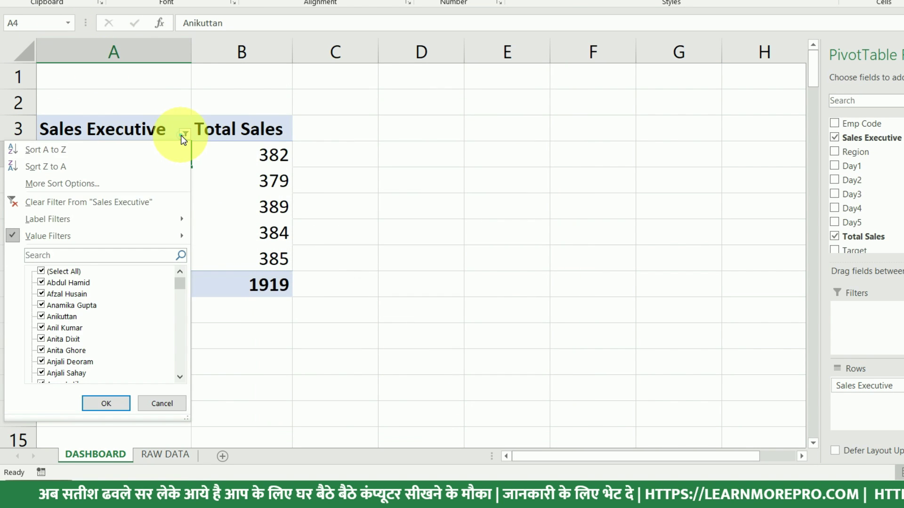
click(118, 202)
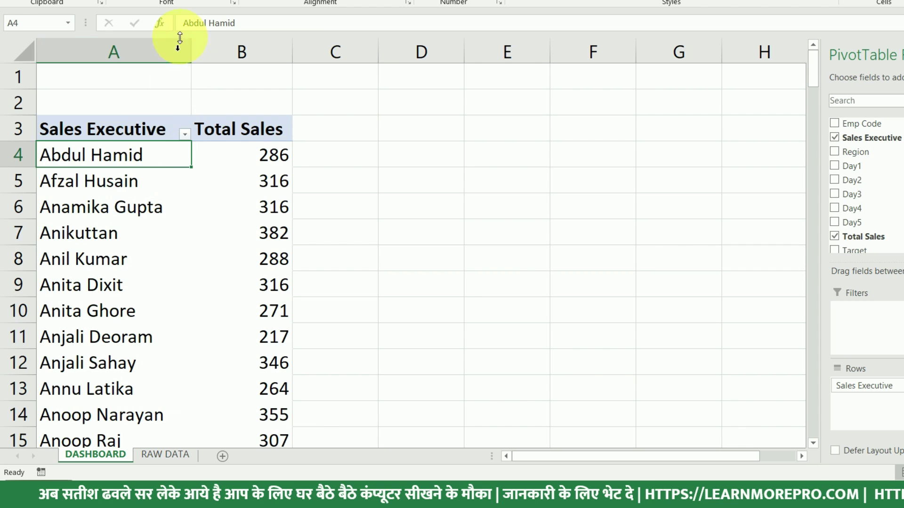
click(185, 135)
click(160, 109)
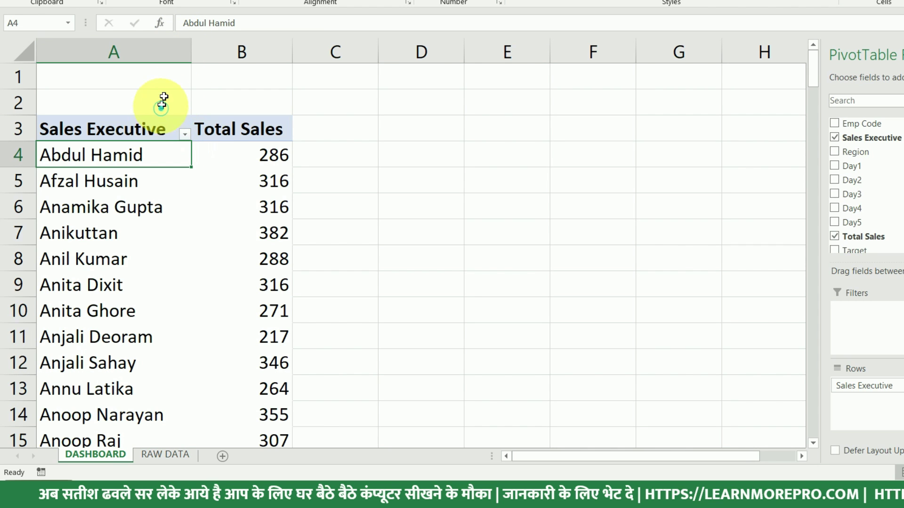
Widen column A slightly and look through the unfiltered list of sales executives.
drag(187, 47, 204, 54)
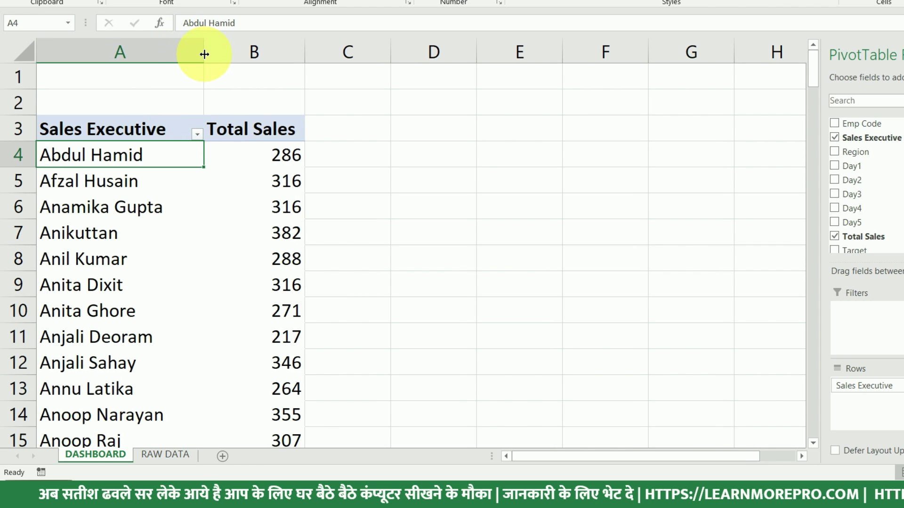
scroll(185, 128, down, 4)
scroll(182, 135, up, 4)
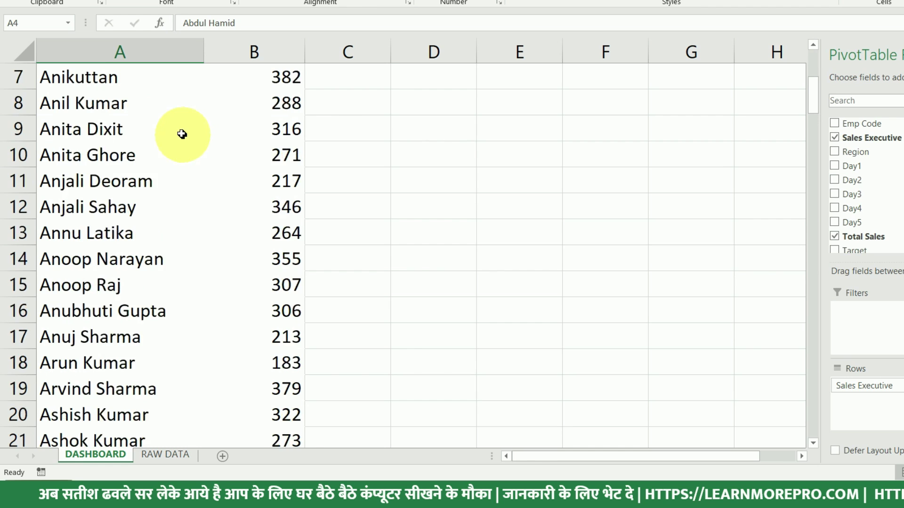
scroll(179, 136, down, 15)
scroll(178, 157, up, 6)
scroll(178, 158, up, 9)
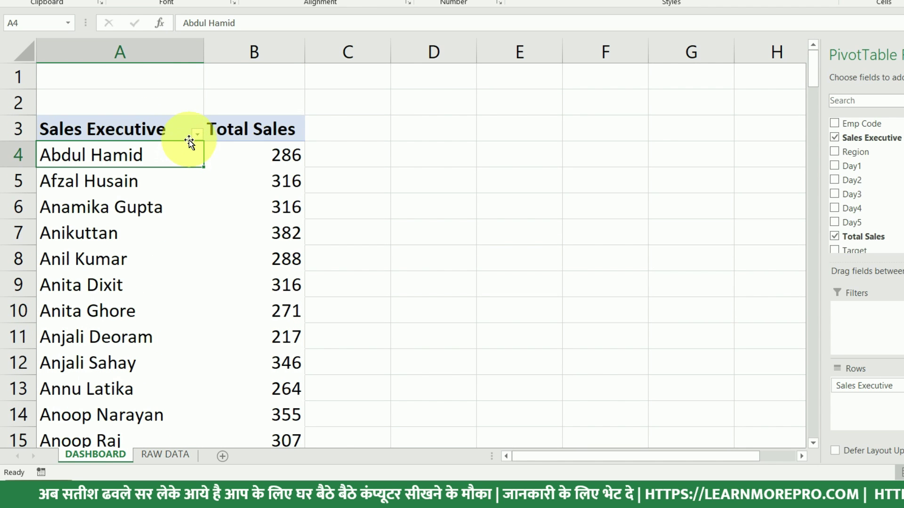
Apply a Top 10 value filter to Sales Executive showing the top 5 items by Total Sales.
click(196, 135)
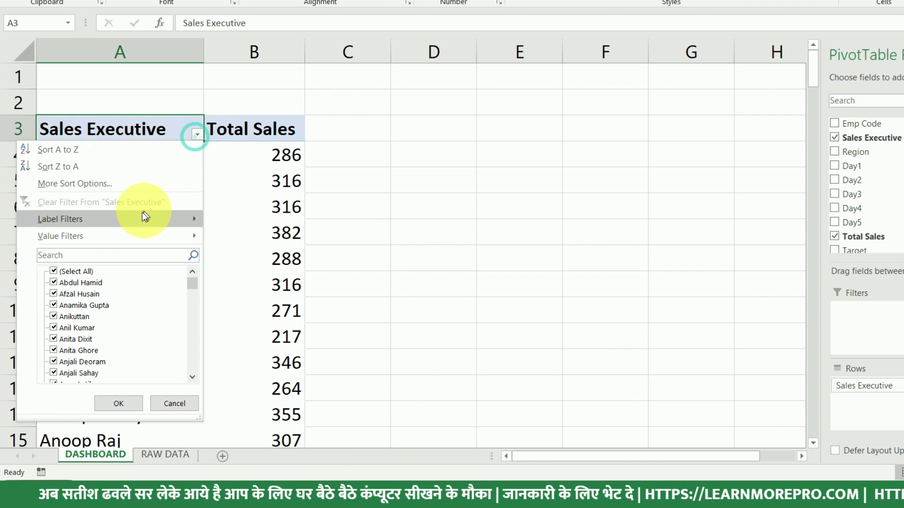
mouse_move(143, 237)
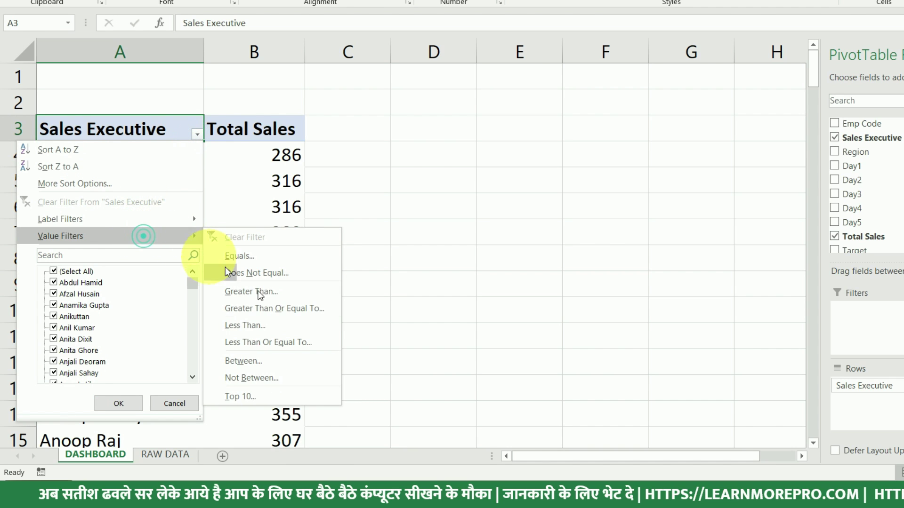
click(262, 395)
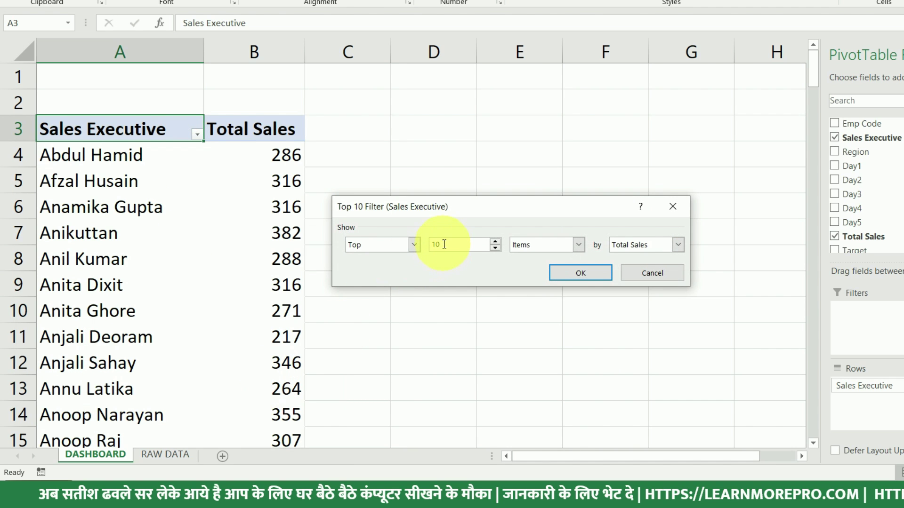
text(5)
key(Return)
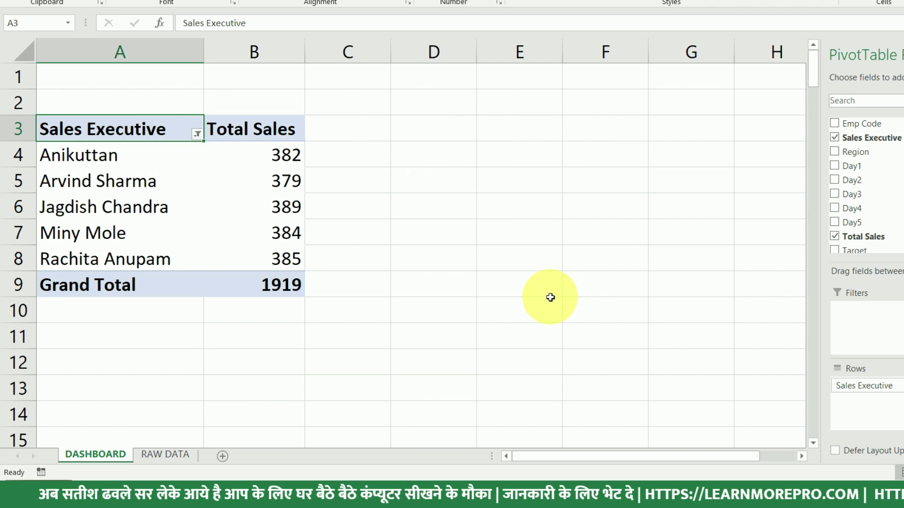
Copy the whole pivot table in A3:B9 to D3:E9 on the DASHBOARD sheet.
drag(151, 131, 279, 283)
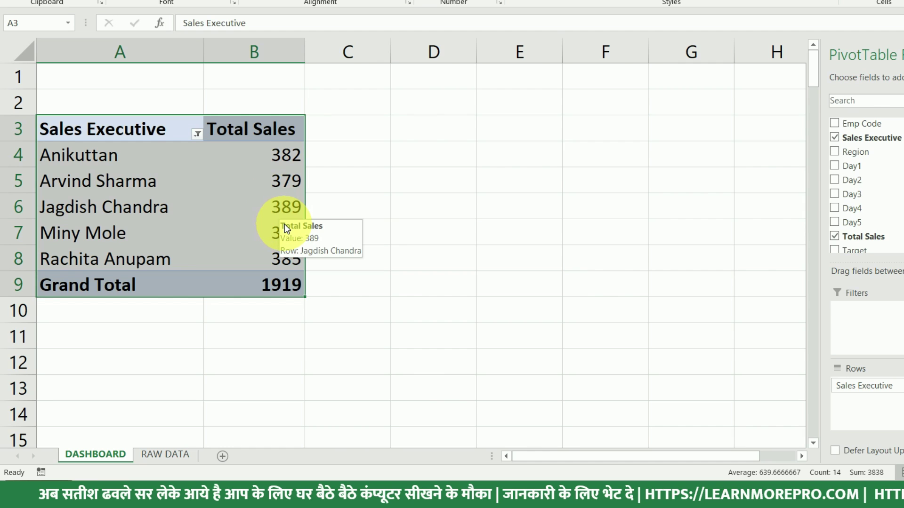
drag(141, 130, 240, 277)
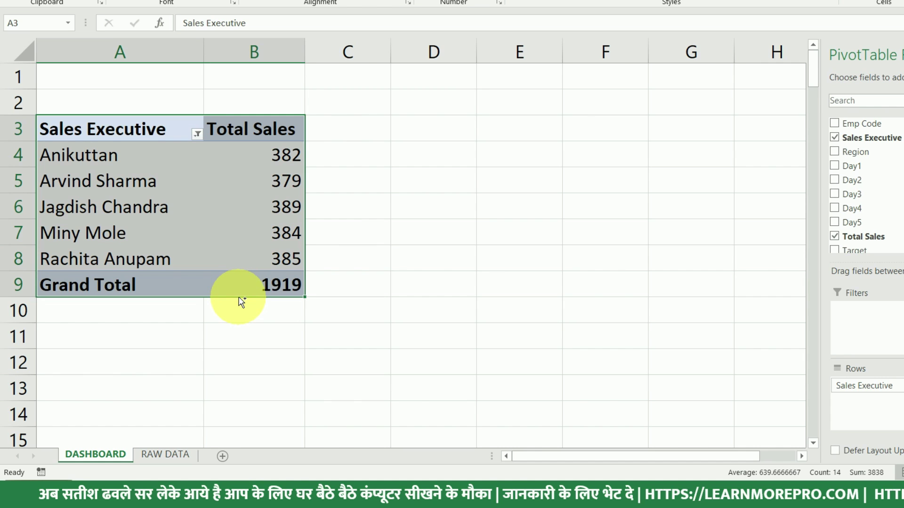
drag(241, 301, 511, 298)
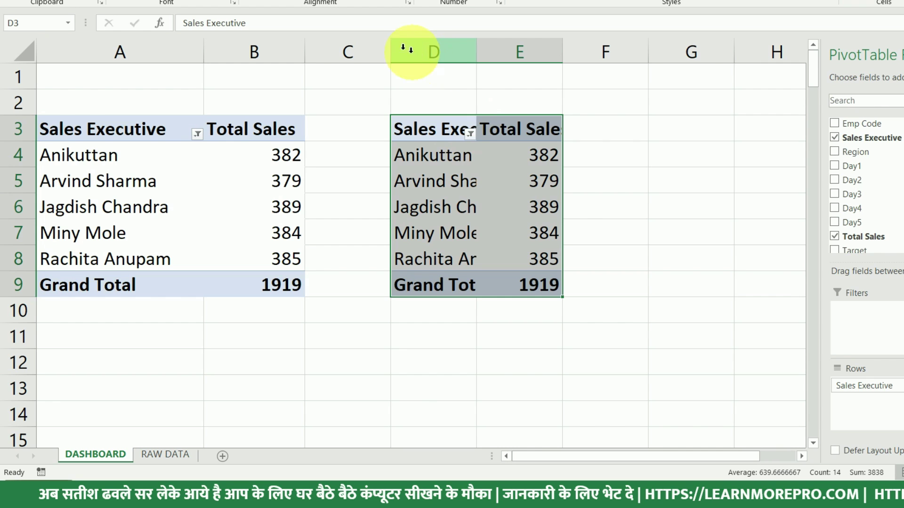
Narrow column C to a thin gap and widen columns D and E to fit the copied pivot table.
drag(392, 53, 324, 52)
drag(409, 53, 462, 53)
drag(548, 52, 578, 53)
drag(462, 54, 488, 54)
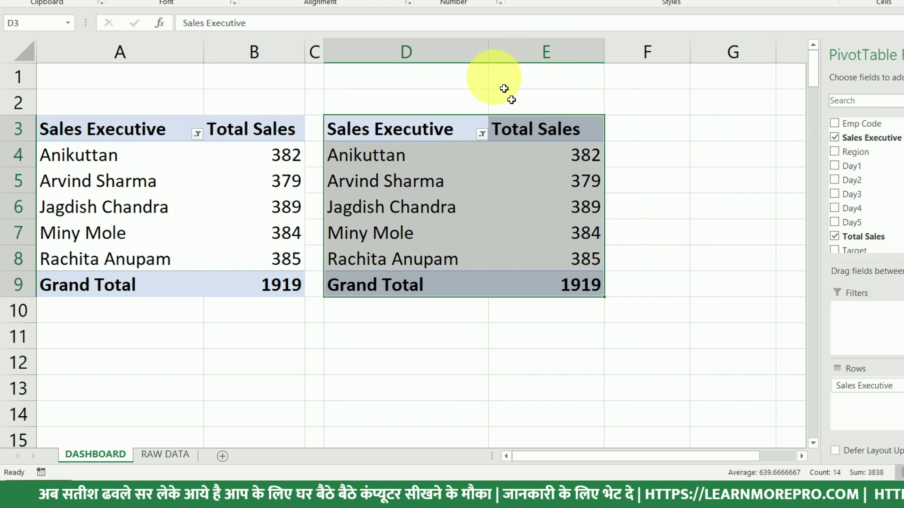
drag(607, 50, 625, 51)
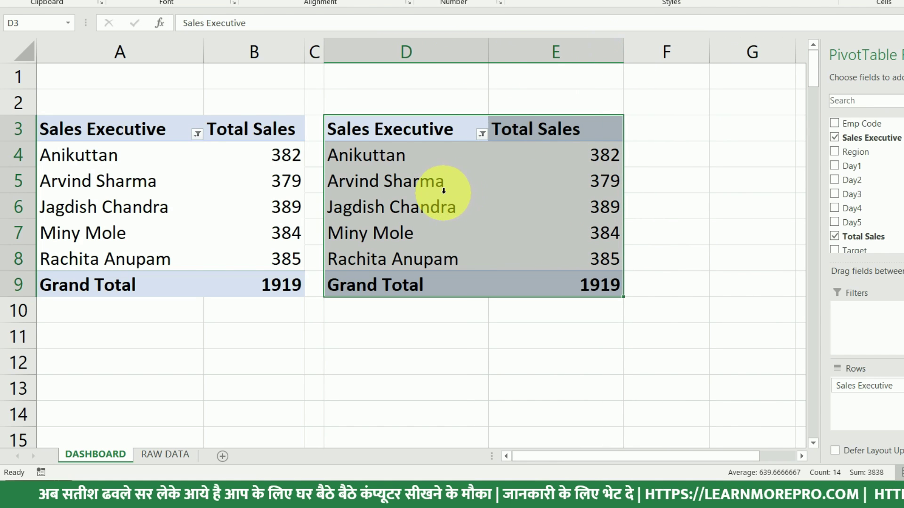
Check the autofit column widths setting in the copied pivot table's PivotTable Options and close them unchanged.
right_click(435, 194)
click(409, 188)
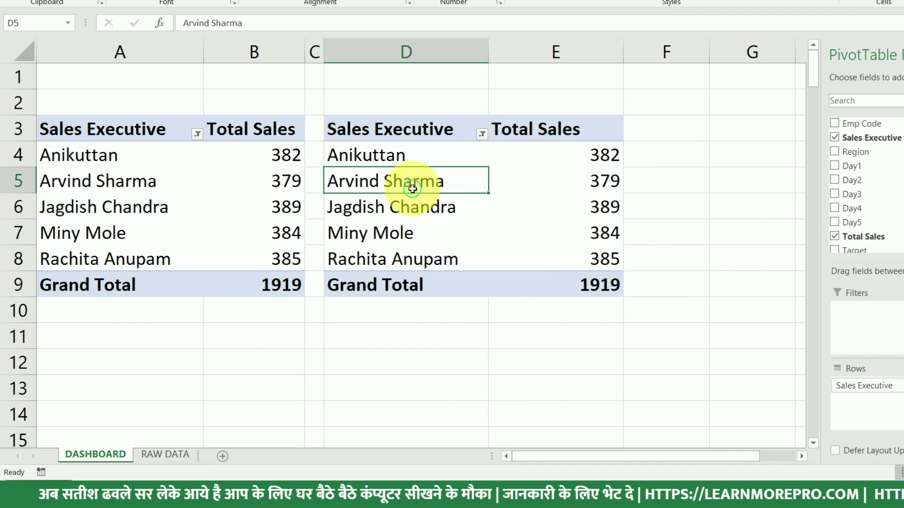
right_click(414, 188)
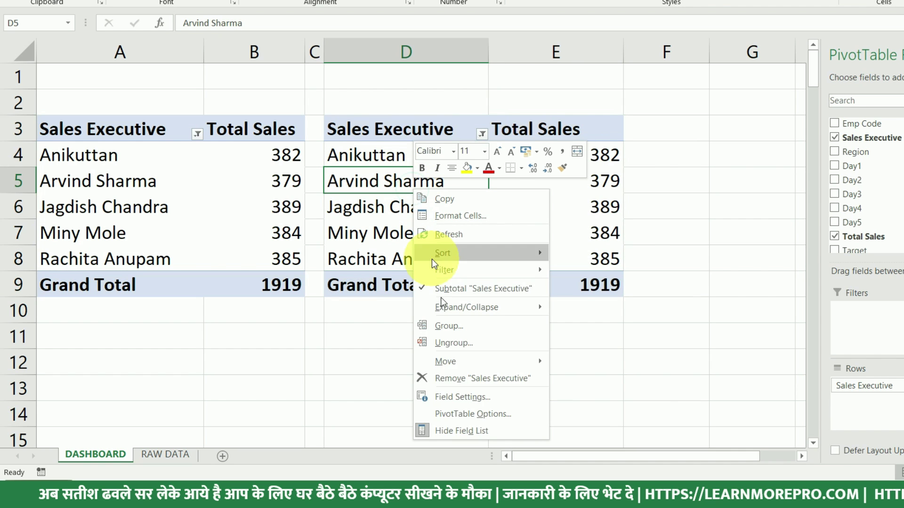
click(457, 413)
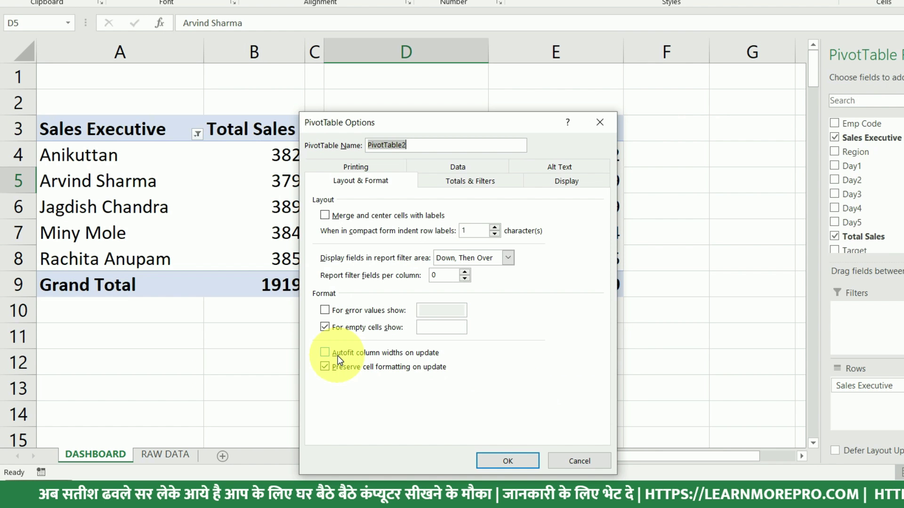
key(Escape)
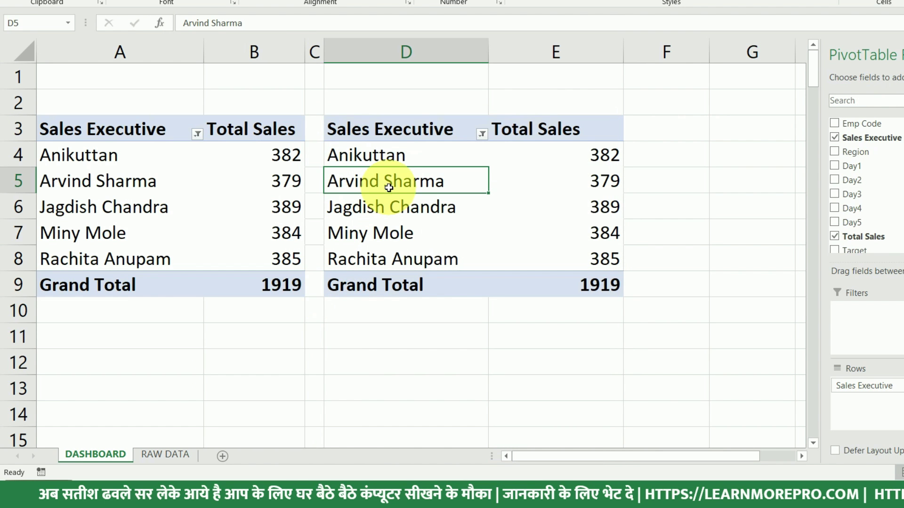
Apply the neutral grey PivotTable style from the second row of the Dark group to the pivot table in A3:B9.
drag(111, 122, 272, 270)
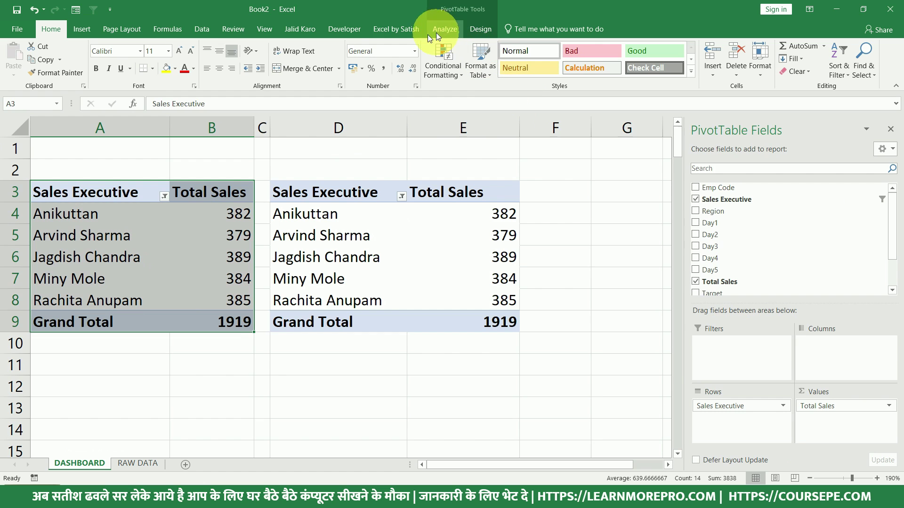
click(481, 29)
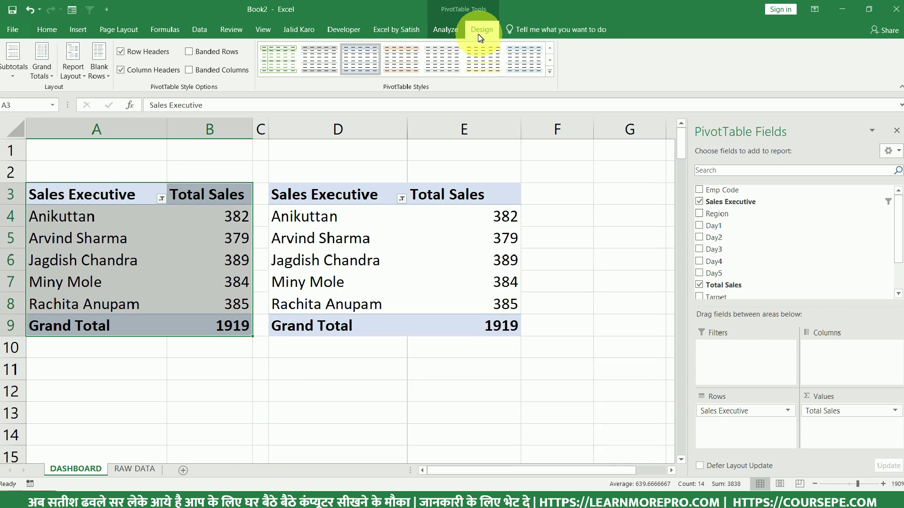
click(549, 72)
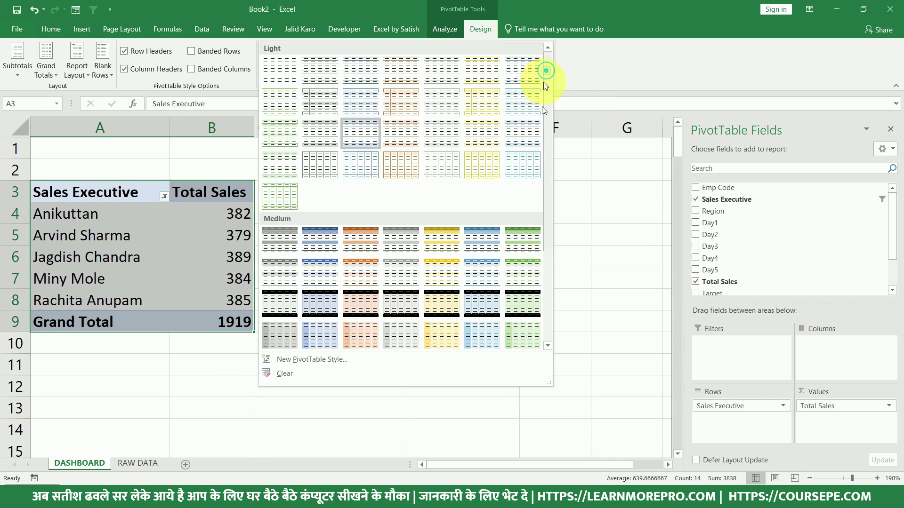
scroll(527, 188, down, 3)
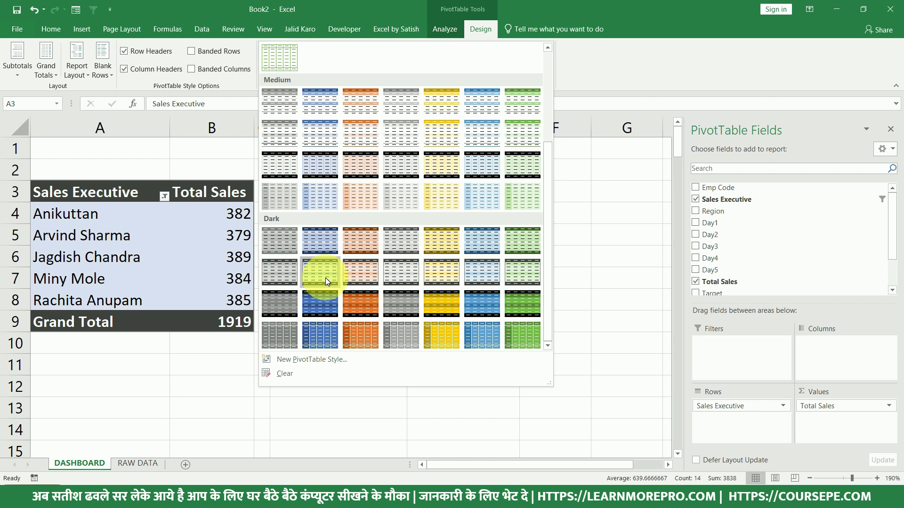
click(386, 276)
Apply the grey Medium PivotTable style with black header and total rows to the pivot table in D3:E9.
drag(291, 185, 445, 319)
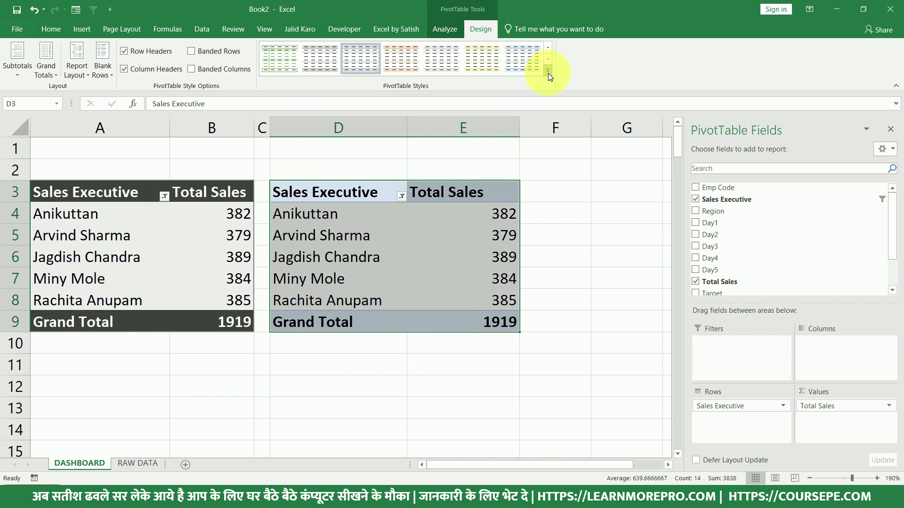
click(548, 71)
drag(545, 178, 544, 272)
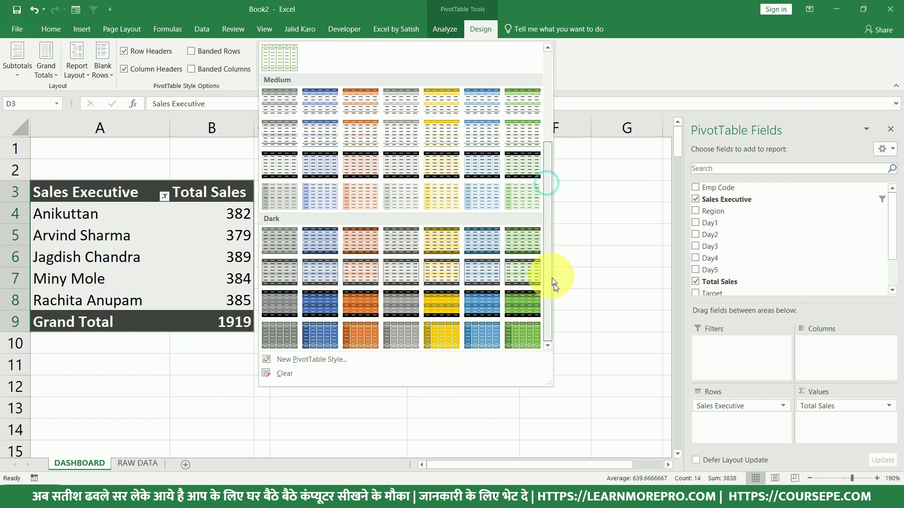
click(391, 169)
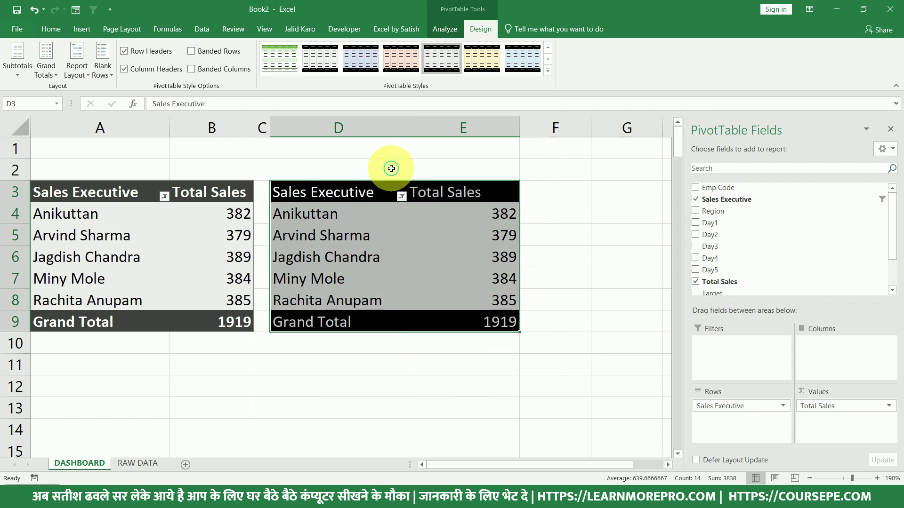
click(425, 322)
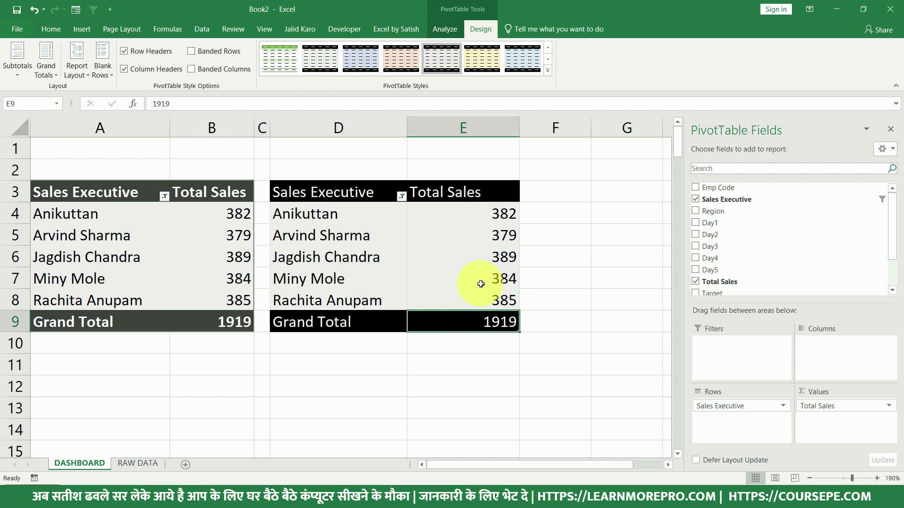
Apply the first pivot table's neutral grey Dark style to the pivot table in D3:E9, and select its header cell D3.
drag(320, 191, 460, 320)
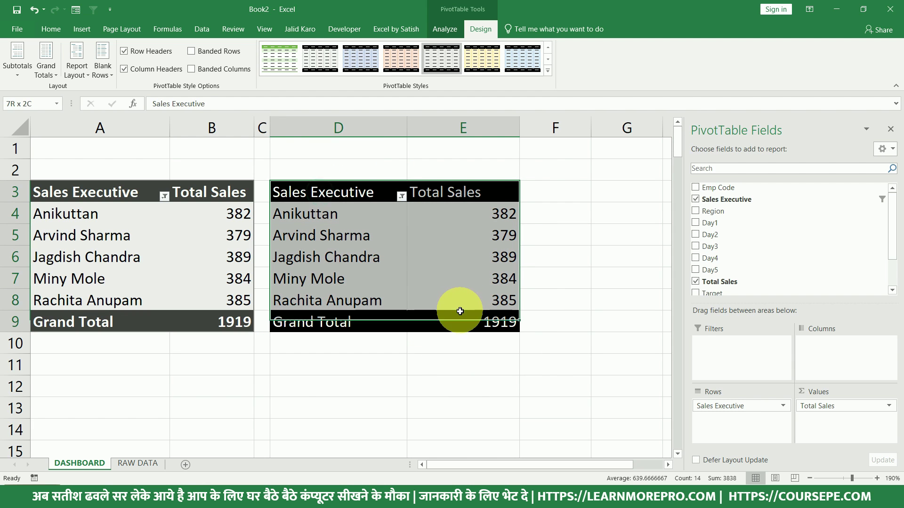
click(547, 70)
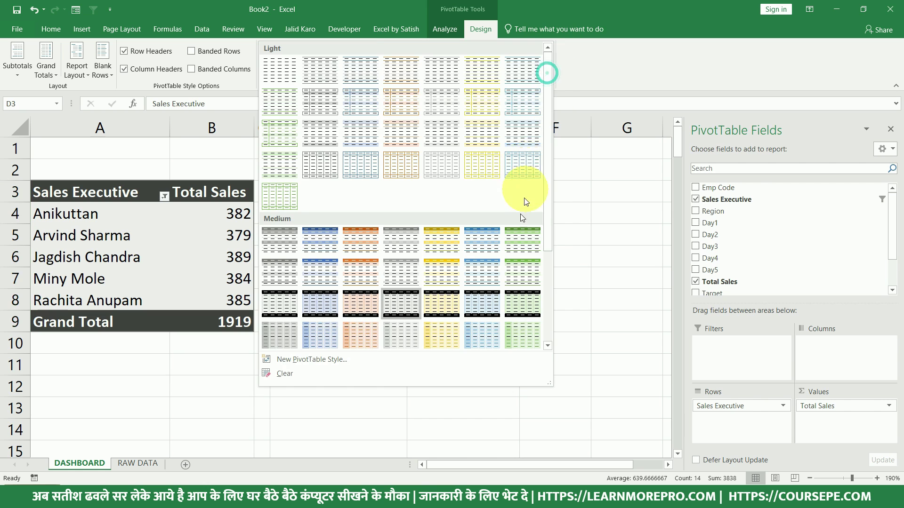
scroll(517, 212, down, 3)
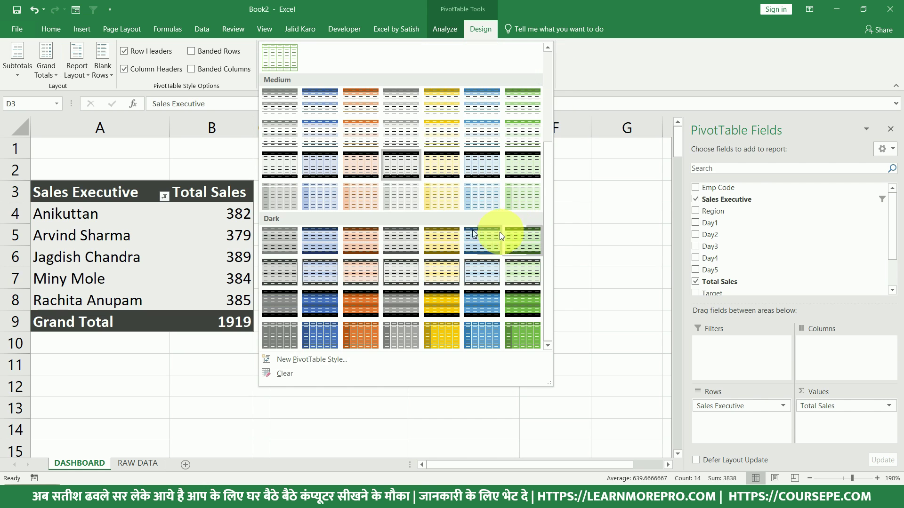
click(400, 272)
click(568, 297)
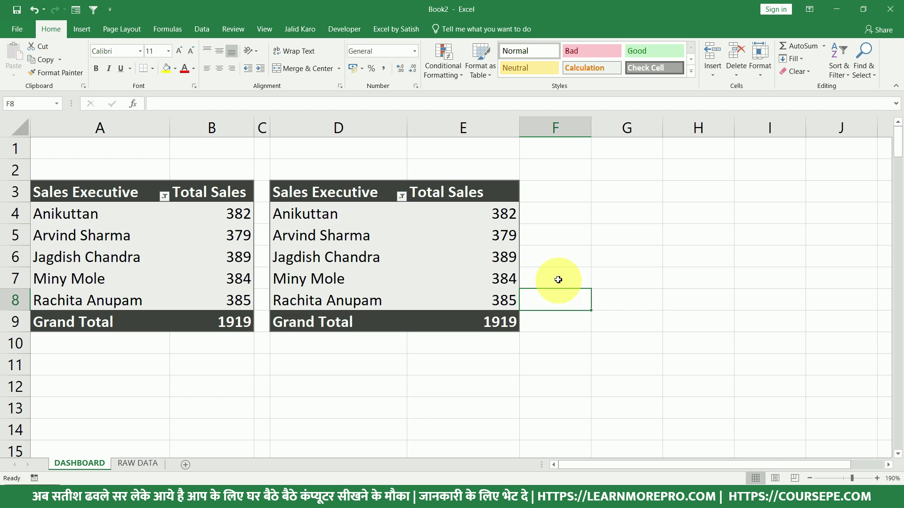
click(300, 193)
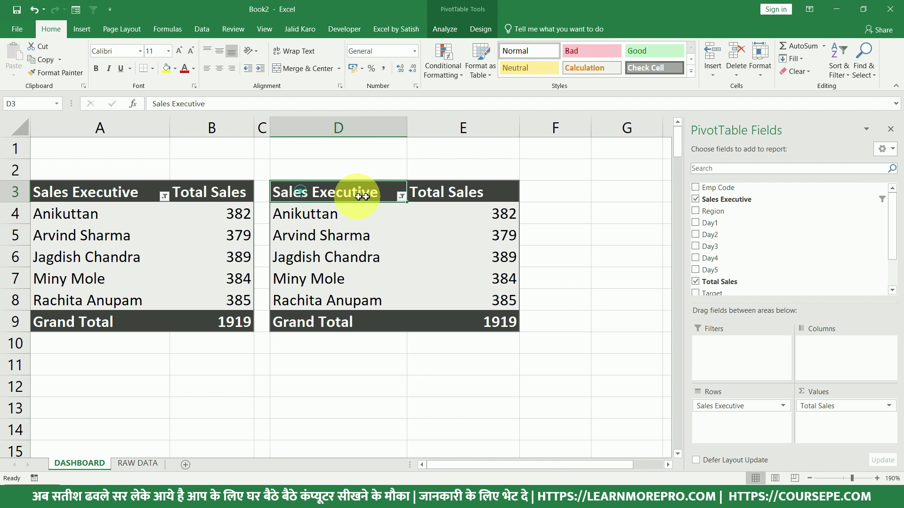
Filter the Sales Executive column of the pivot table in D3:E9 to the bottom 5 items by Total Sales, and close the field list.
click(401, 197)
mouse_move(367, 280)
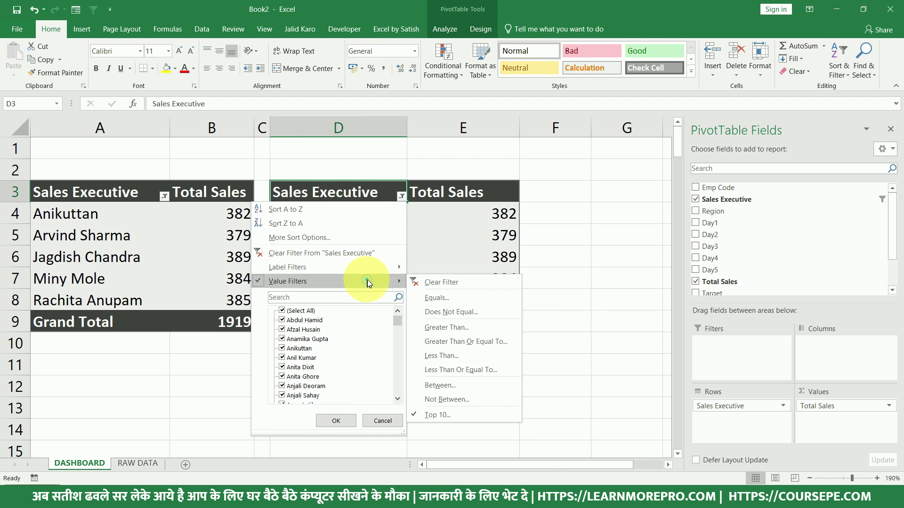
click(442, 415)
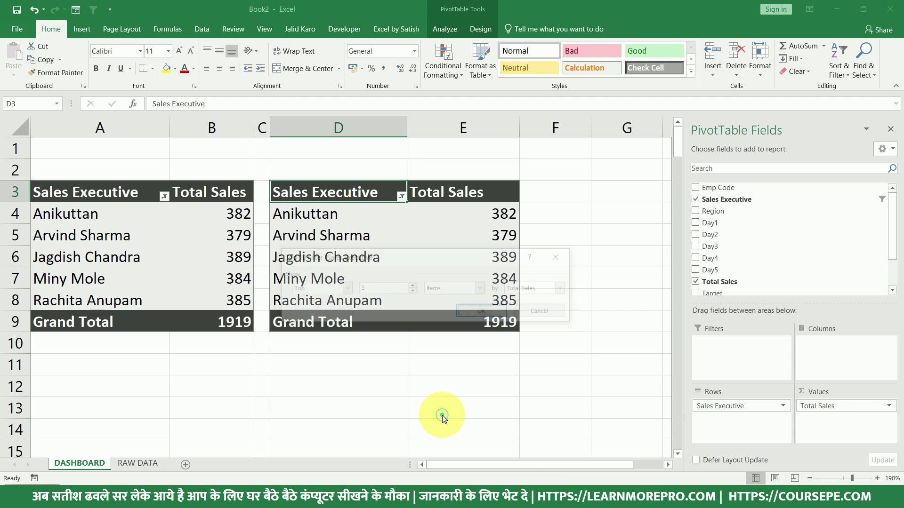
click(318, 289)
click(309, 306)
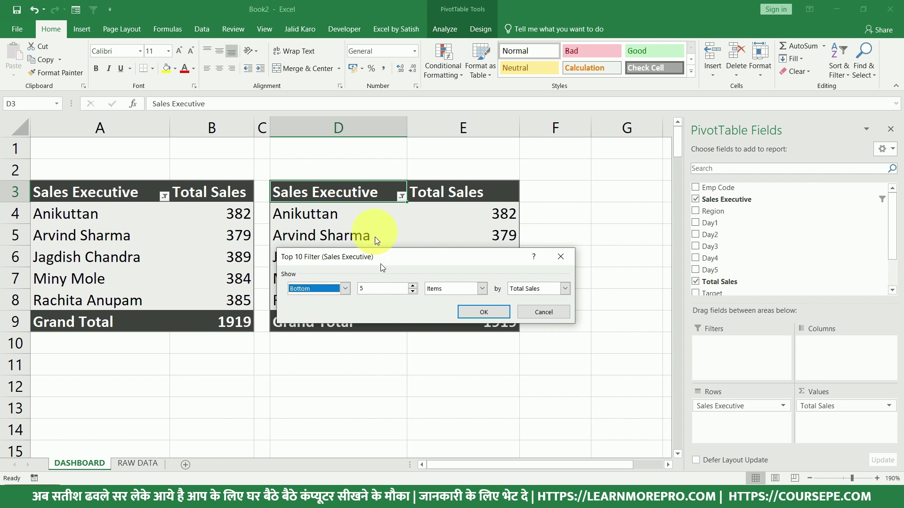
click(476, 310)
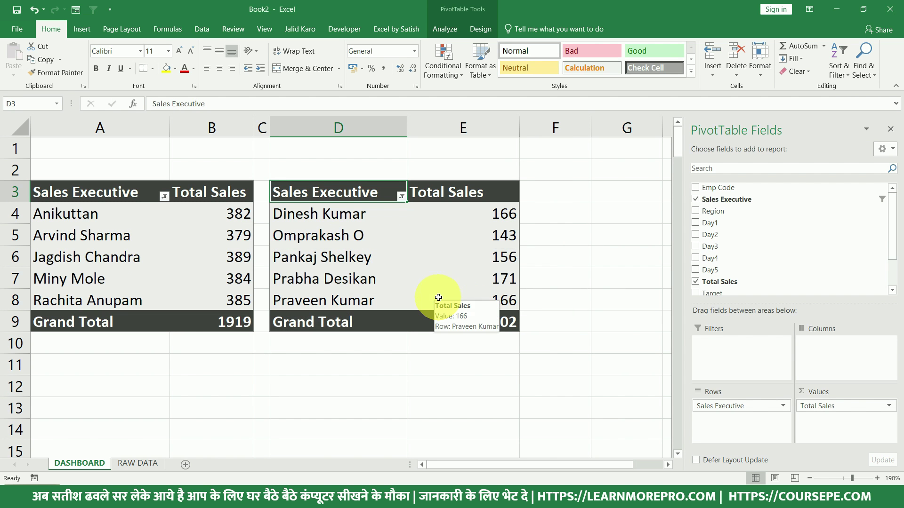
click(891, 128)
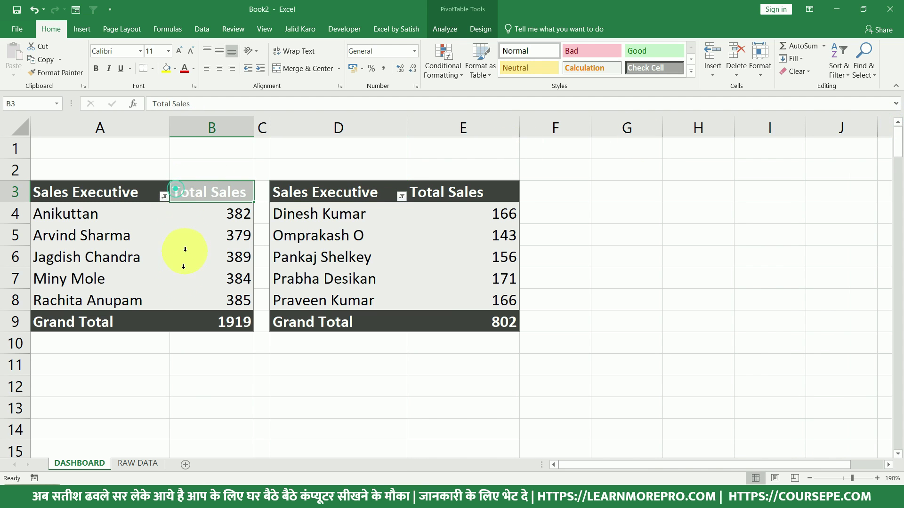
Compare the Total Sales values of the top 5 and bottom 5 sales executives in the two pivot tables.
drag(212, 279, 212, 300)
drag(153, 283, 184, 255)
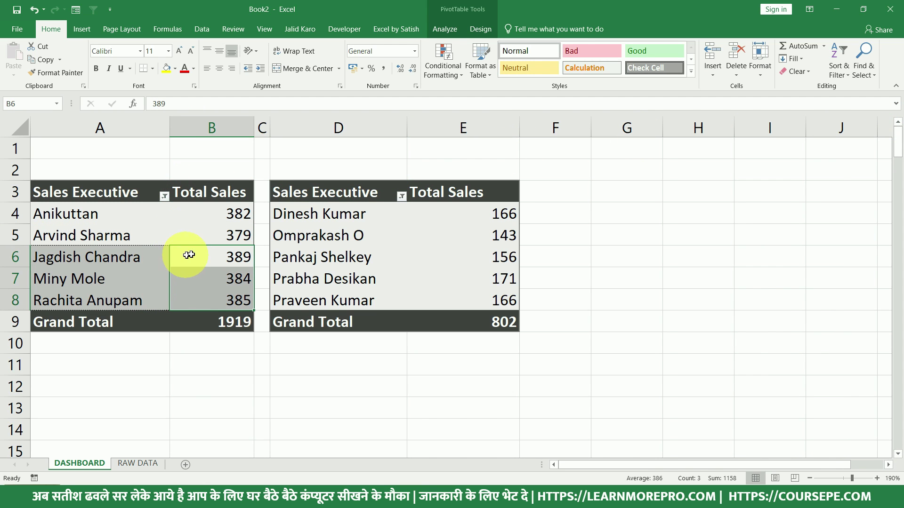
click(368, 224)
click(436, 217)
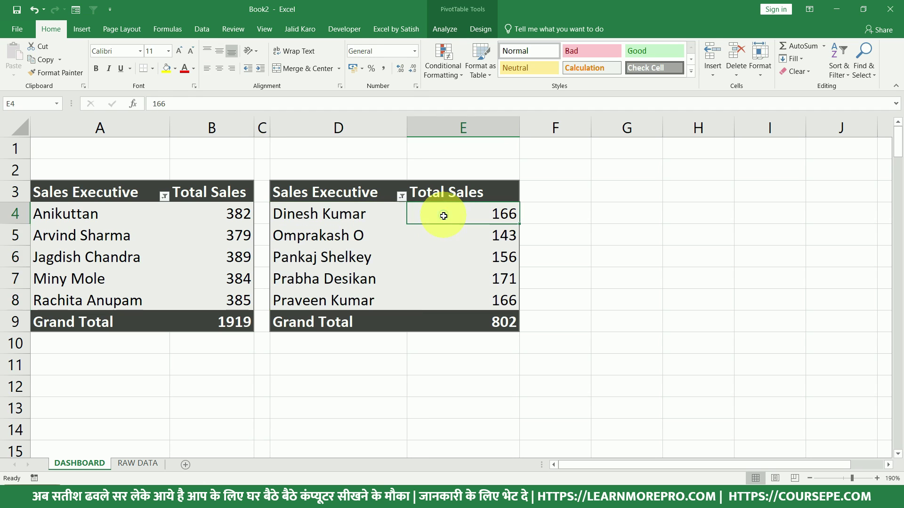
click(147, 250)
click(455, 245)
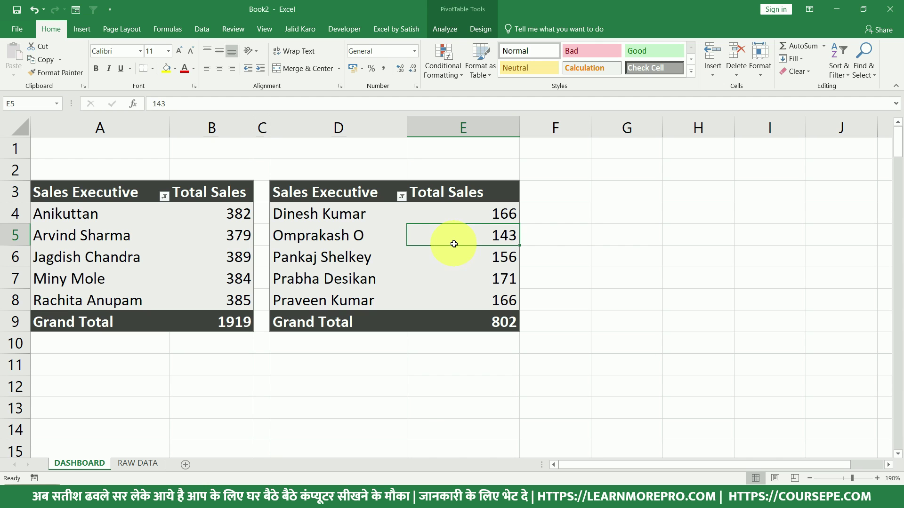
mouse_move(454, 244)
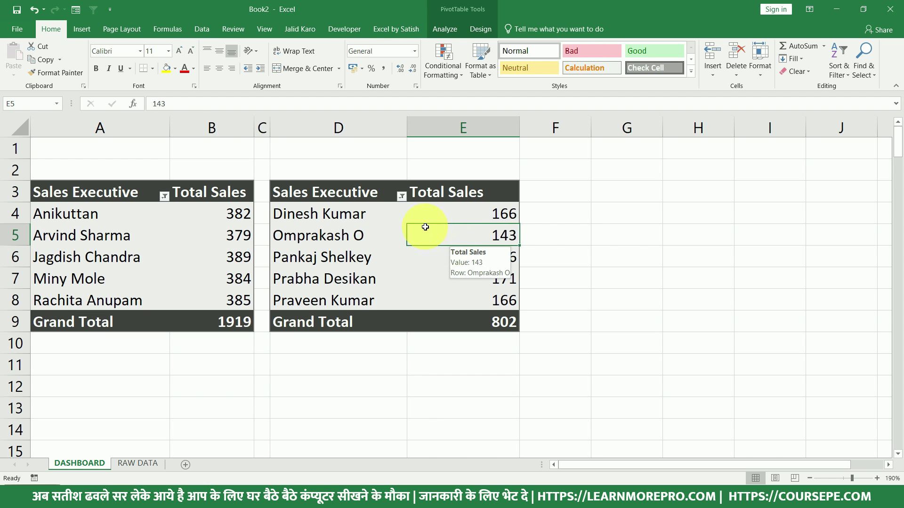
drag(343, 189, 467, 323)
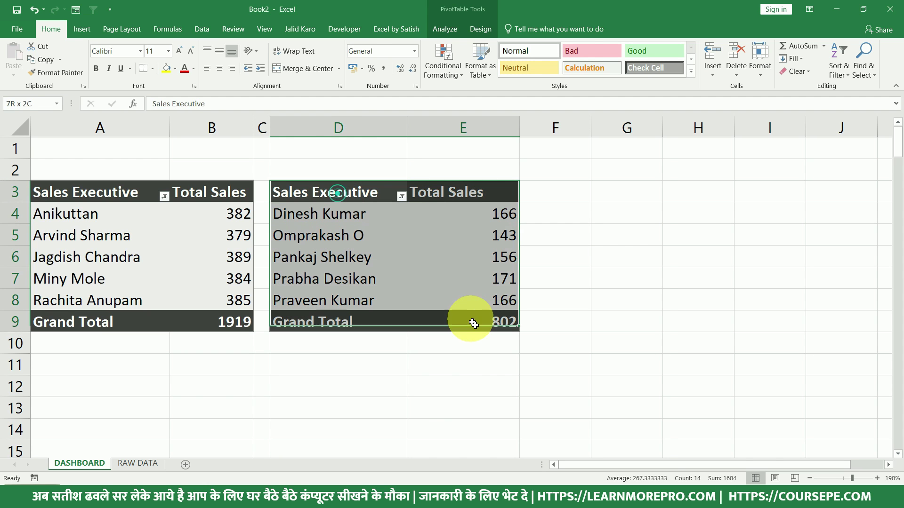
Create a PivotTable from the RAW DATA range A1:L142, placed on the existing DASHBOARD sheet at cell G3.
click(137, 464)
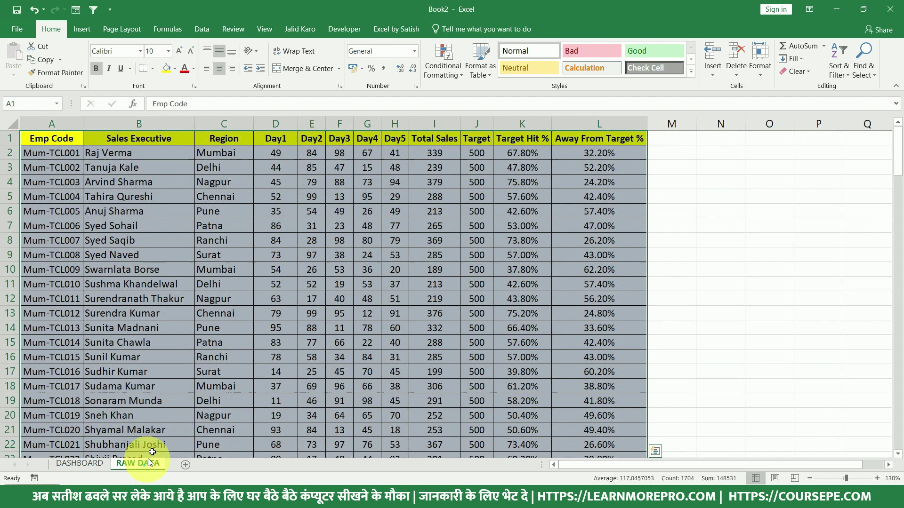
click(86, 34)
click(20, 58)
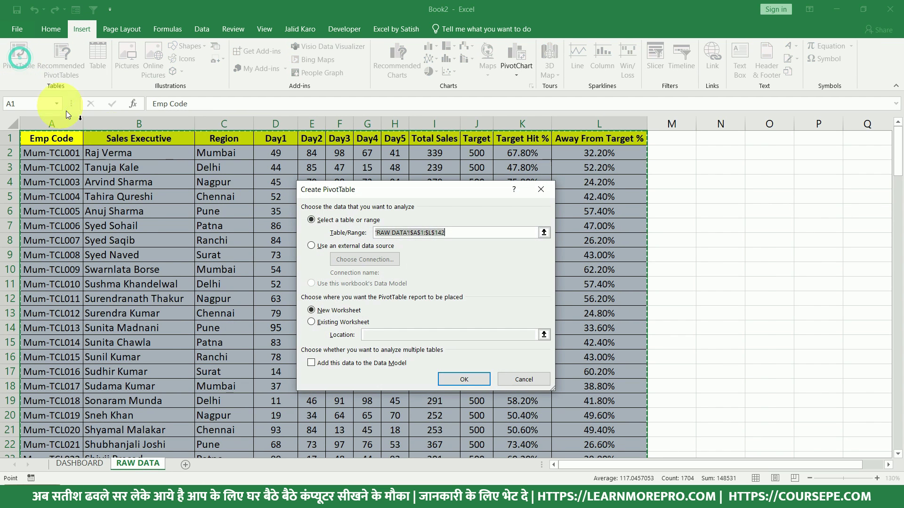
click(337, 323)
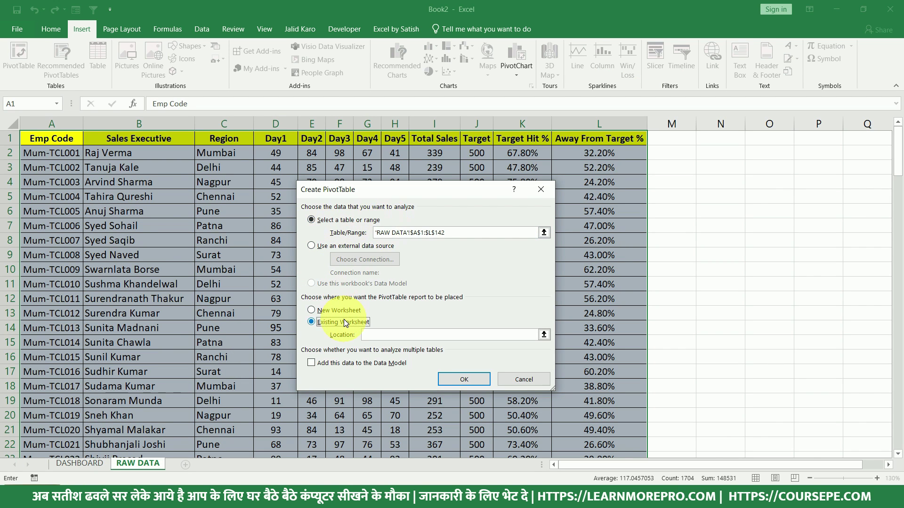
click(367, 335)
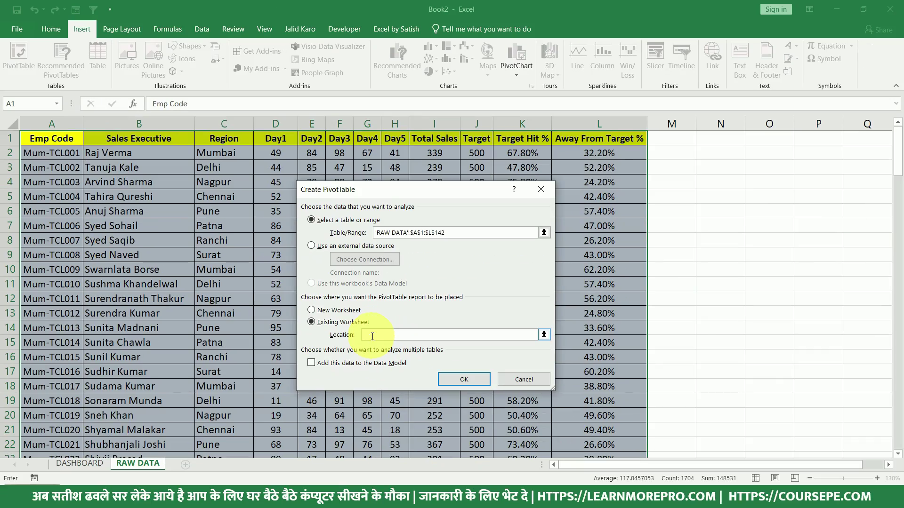
click(79, 463)
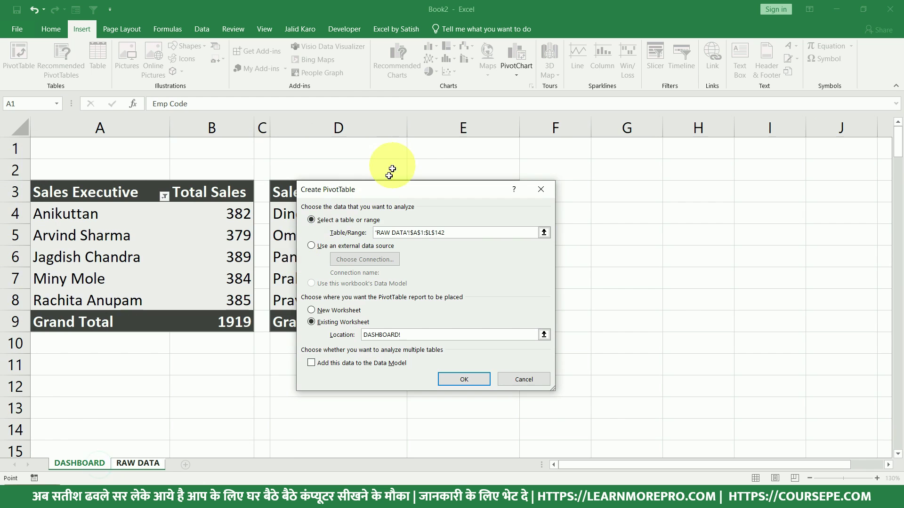
drag(387, 189, 343, 282)
click(606, 191)
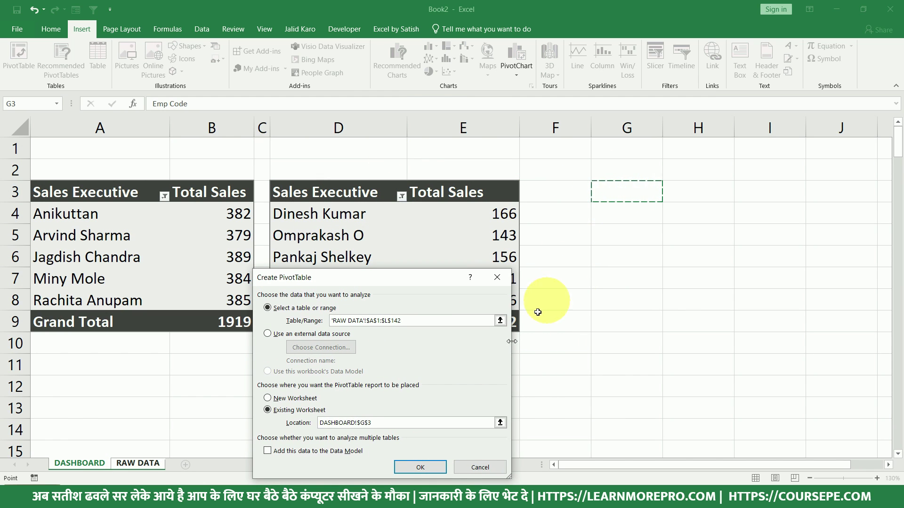
click(411, 465)
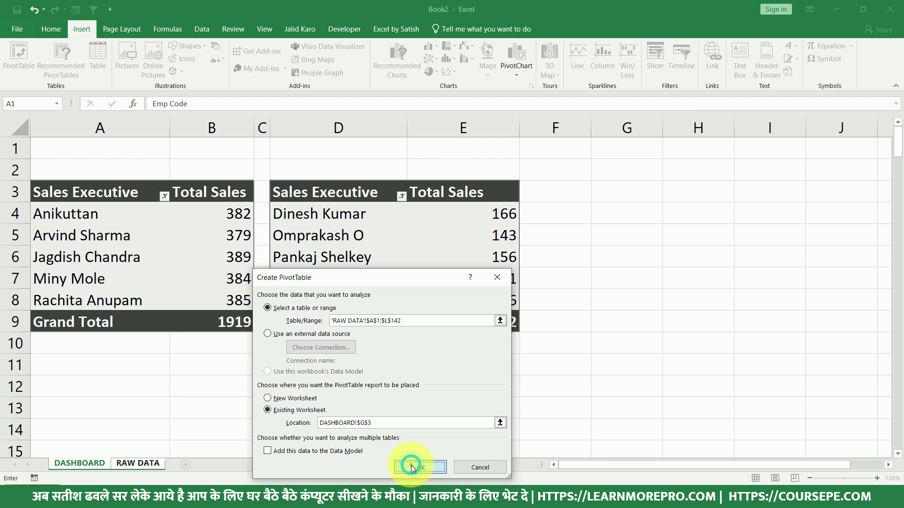
Add Sales Executive as the rows and Target Hit % as the values of the new pivot table at G3.
drag(565, 463, 592, 464)
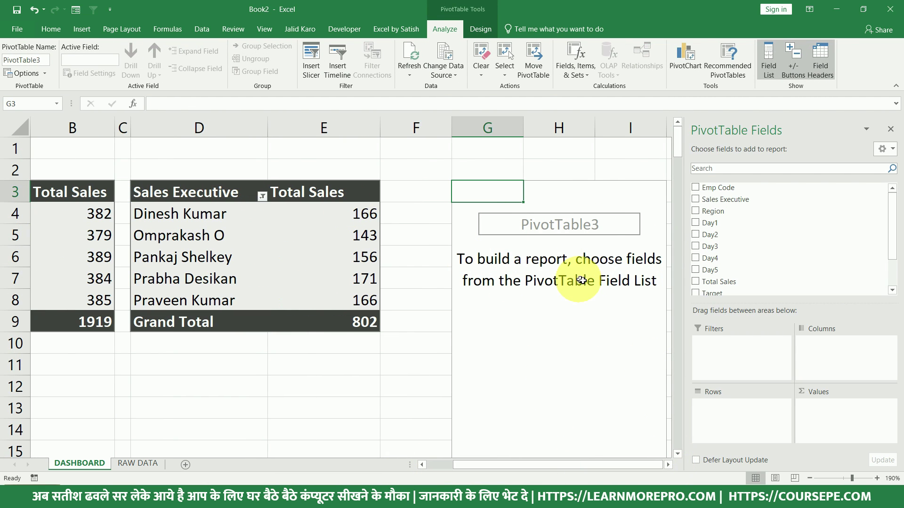
drag(732, 200, 744, 417)
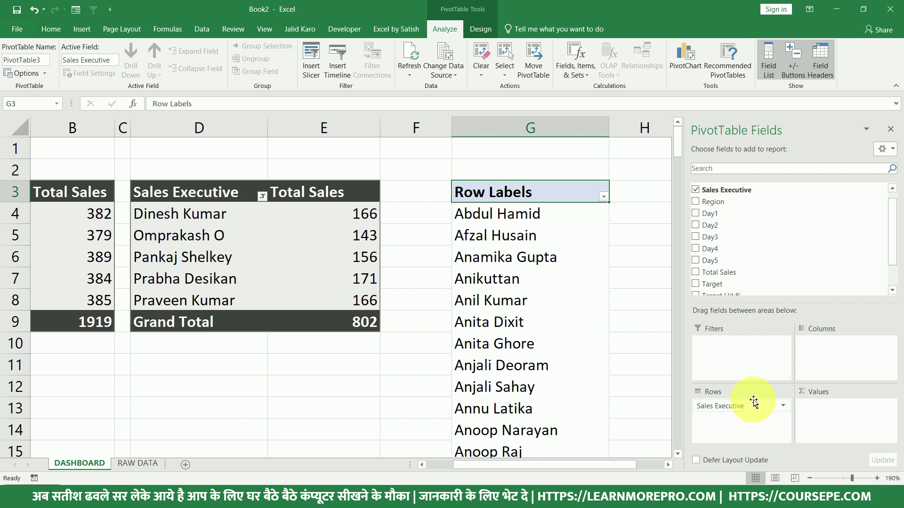
drag(895, 234, 900, 264)
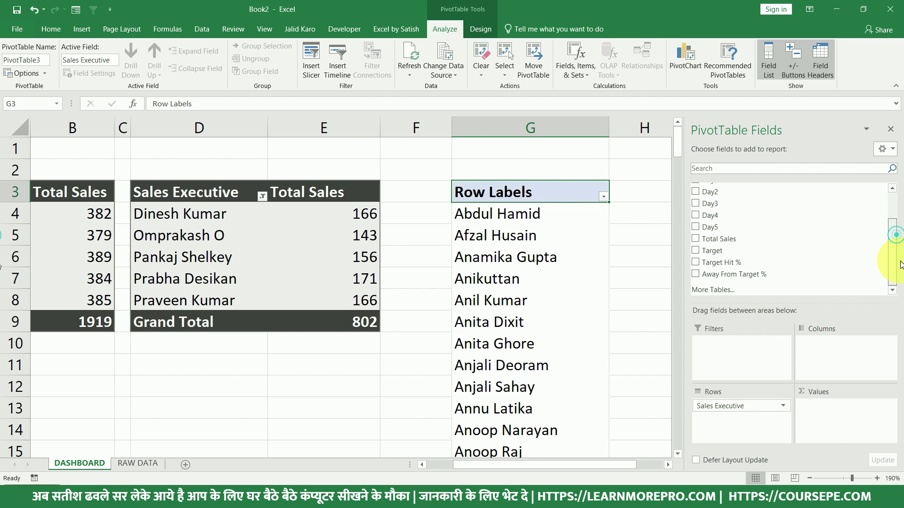
drag(735, 264, 841, 420)
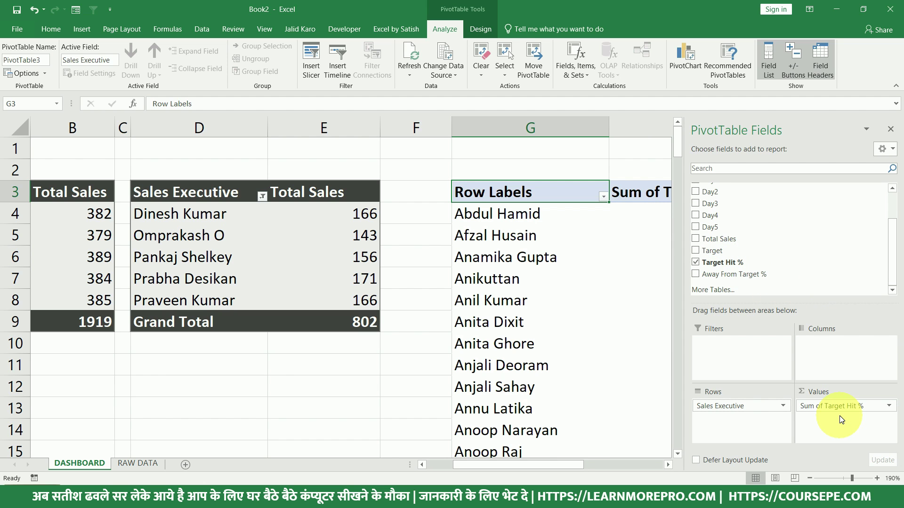
Set the number format of the Sum of Target Hit % value field to Percentage with 2 decimal places.
drag(573, 465, 666, 462)
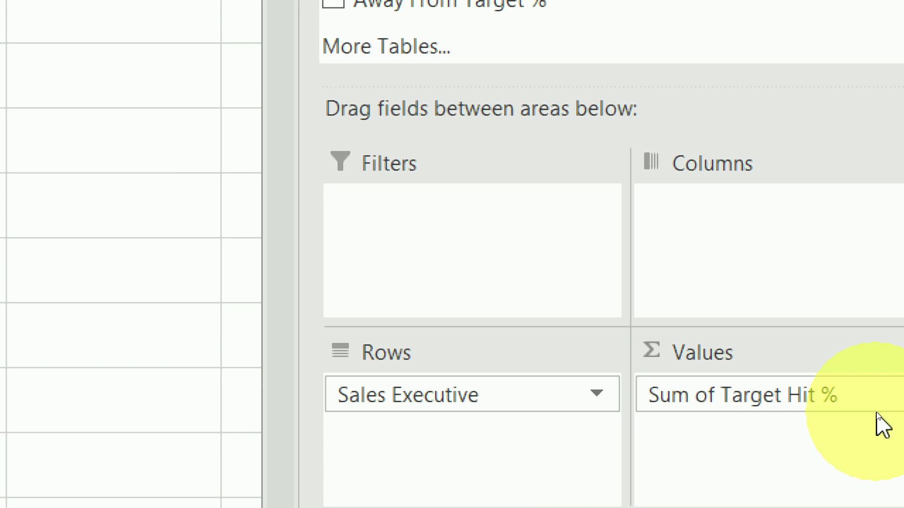
click(852, 405)
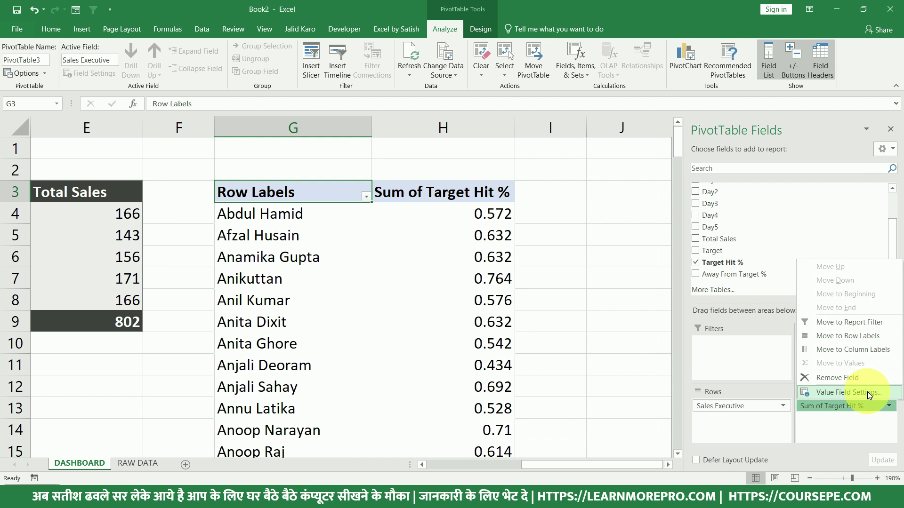
click(867, 392)
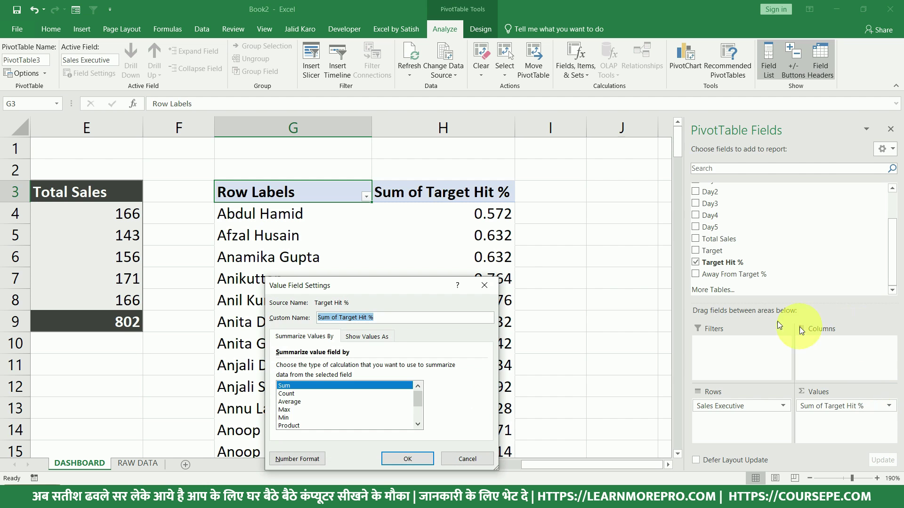
click(283, 387)
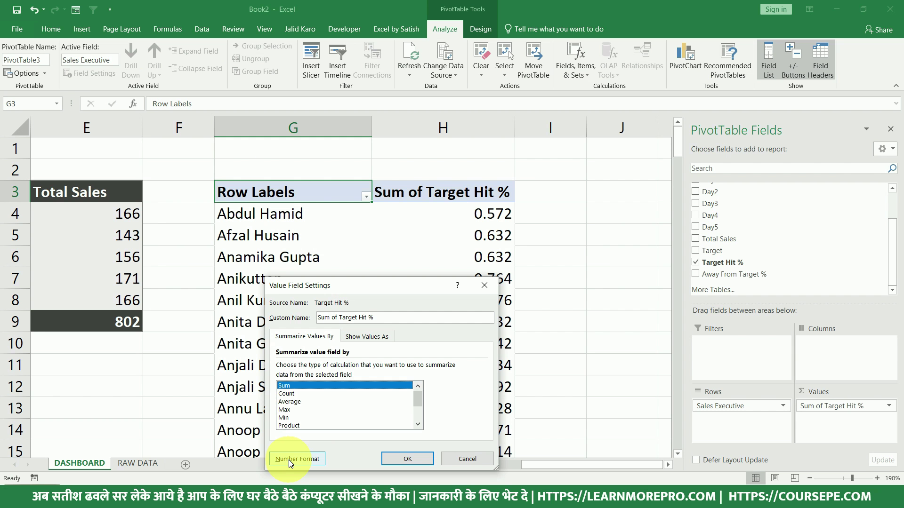
click(289, 459)
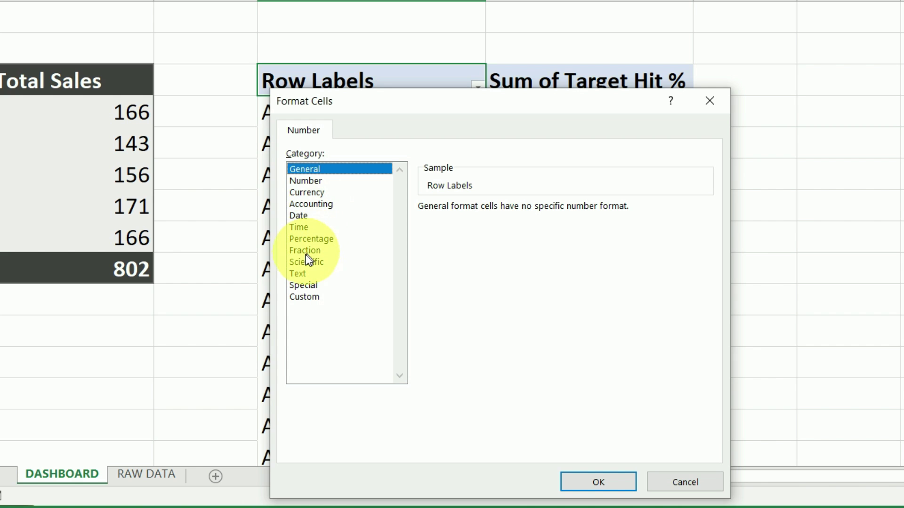
click(304, 239)
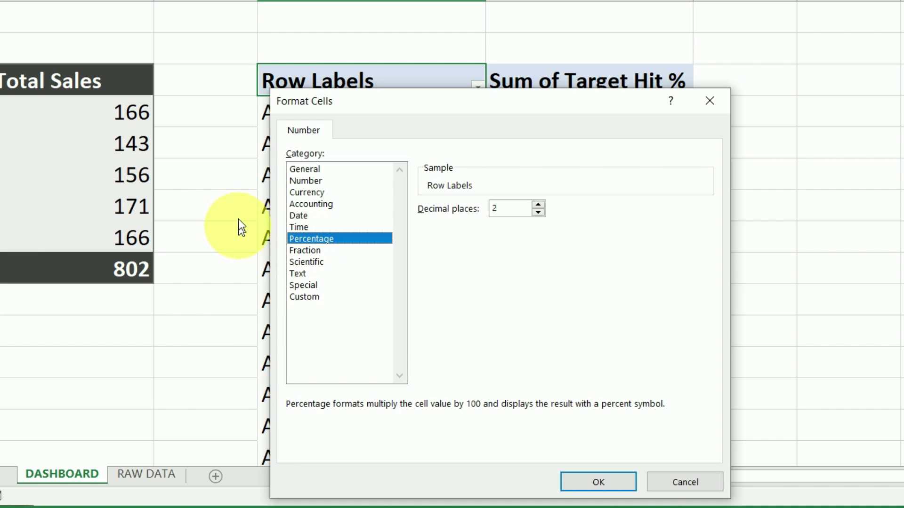
click(596, 481)
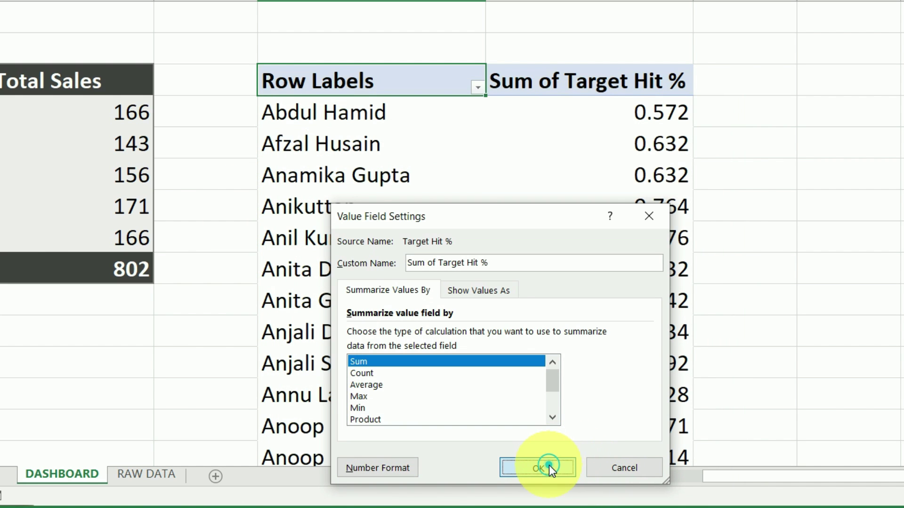
Rename the Sum of Target Hit % value field to "Target Hit % wise" and apply the value field settings.
click(454, 262)
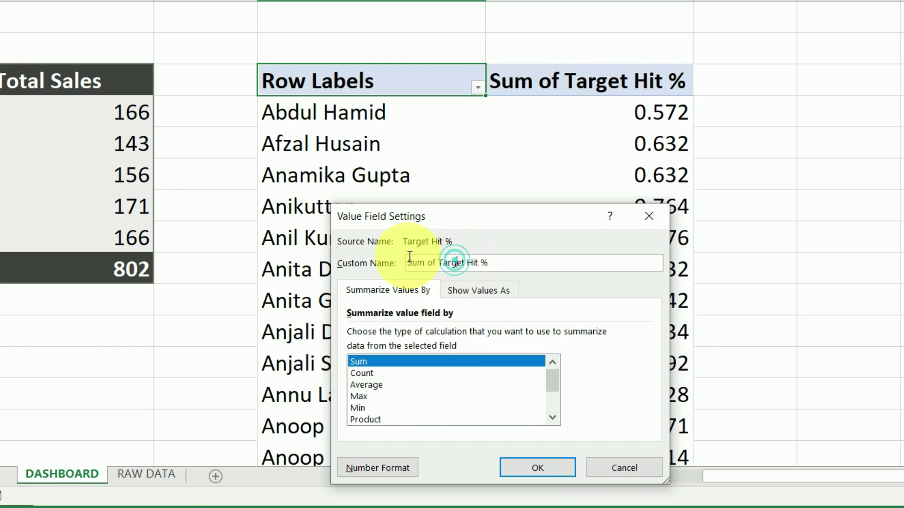
drag(437, 263, 388, 245)
key(BackSpace)
click(468, 262)
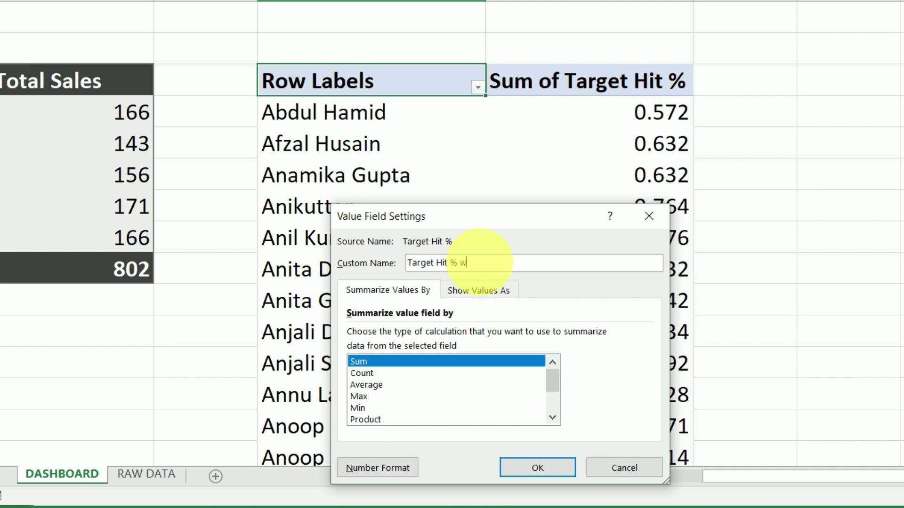
click(535, 475)
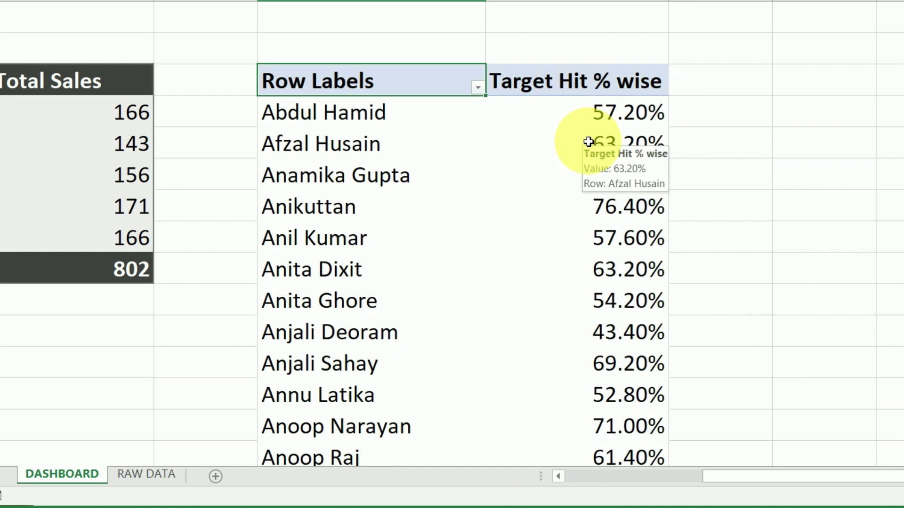
Filter the sales executives in the pivot table at G3 to the top 5 items by Target Hit % wise.
scroll(591, 228, down, 5)
scroll(589, 228, up, 4)
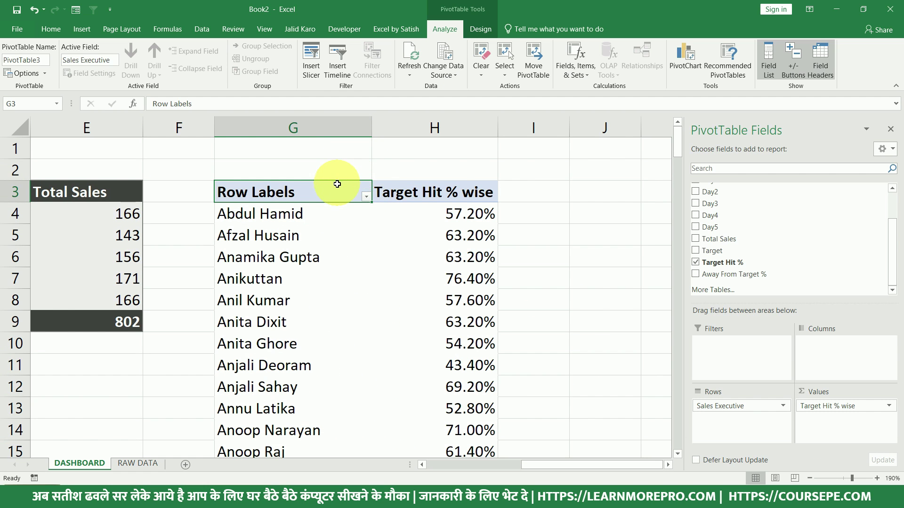
click(366, 196)
mouse_move(330, 282)
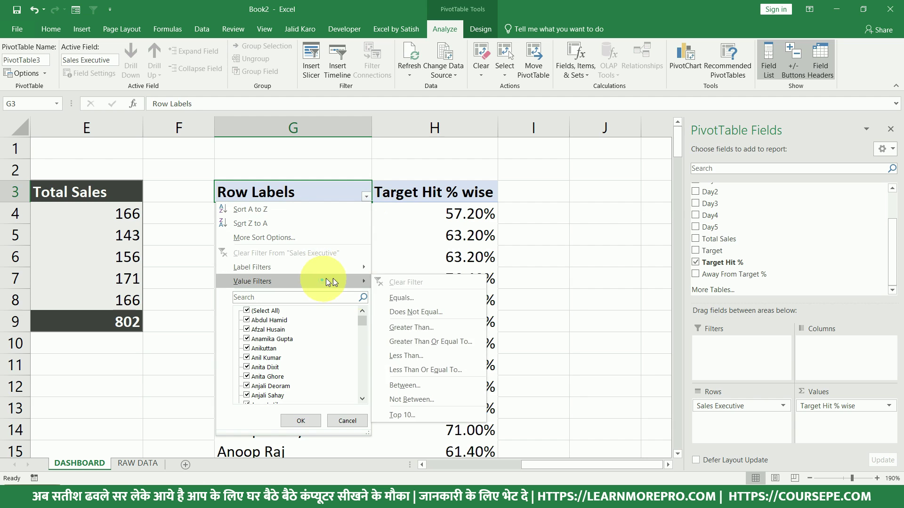
click(404, 414)
drag(337, 375, 287, 360)
text(5)
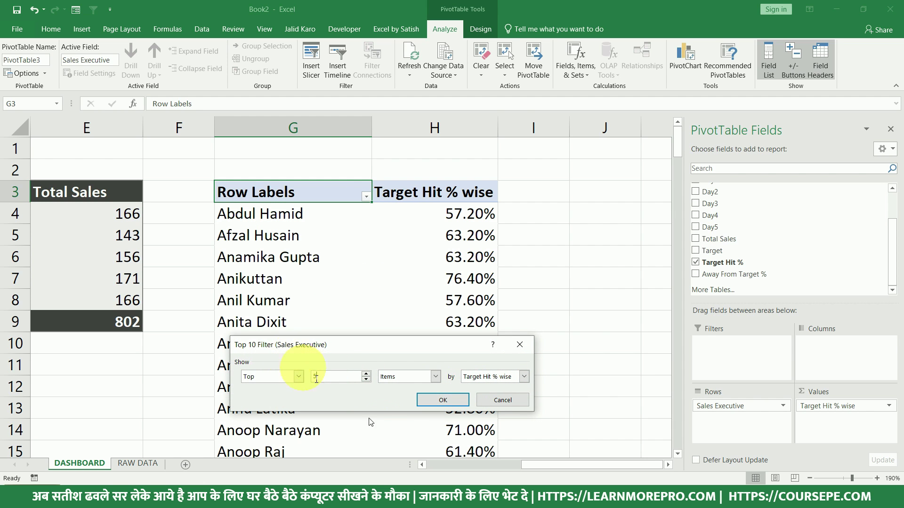
click(445, 402)
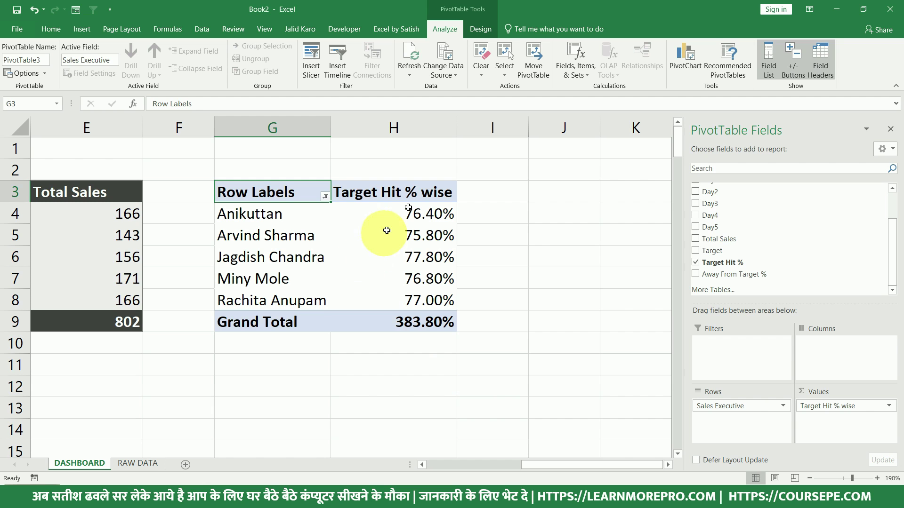
Apply the PivotTable style with dark header and total rows and light blue body rows to the pivot table at G3.
mouse_move(418, 306)
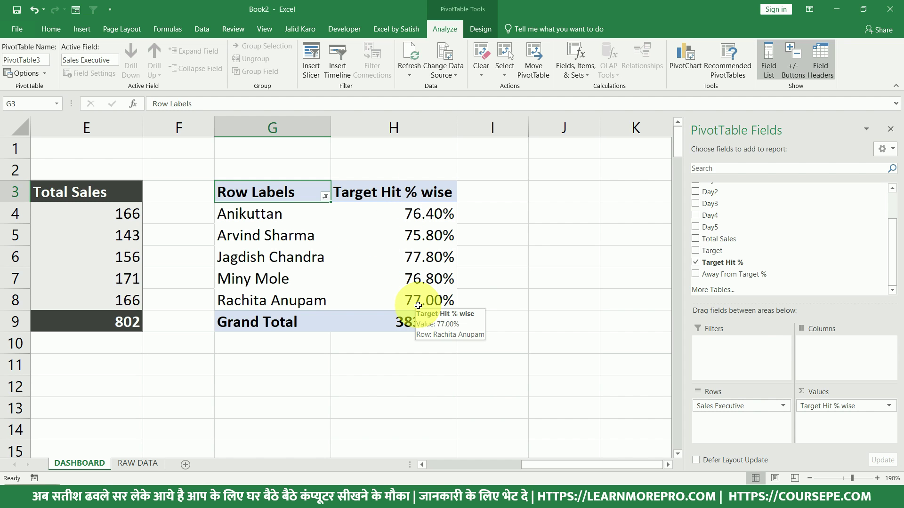
click(470, 32)
click(550, 74)
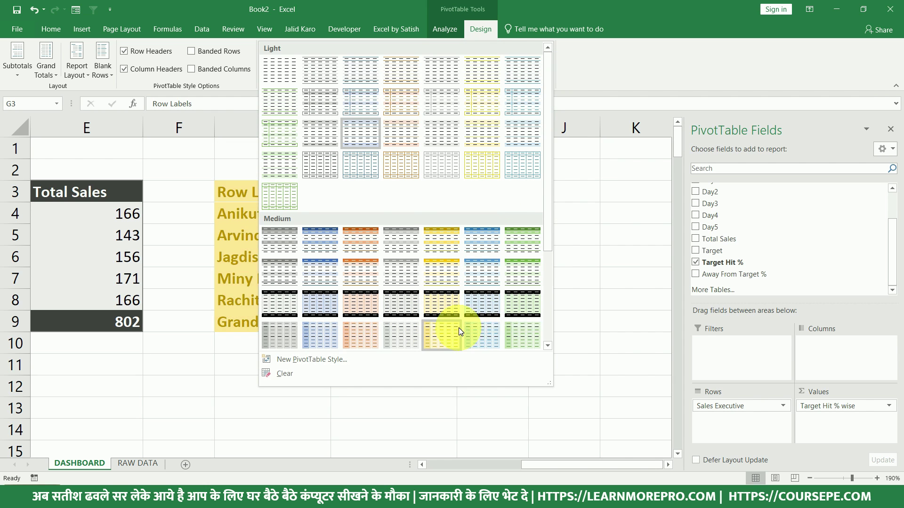
scroll(447, 311, down, 3)
click(484, 271)
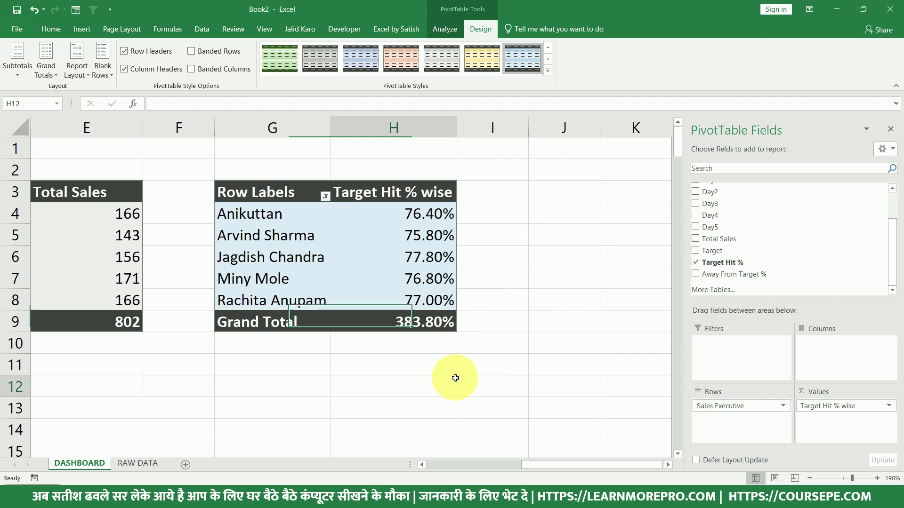
click(454, 380)
Duplicate the whole Target Hit % wise pivot table in G3:H9 to J3, leaving column I free between them.
click(274, 199)
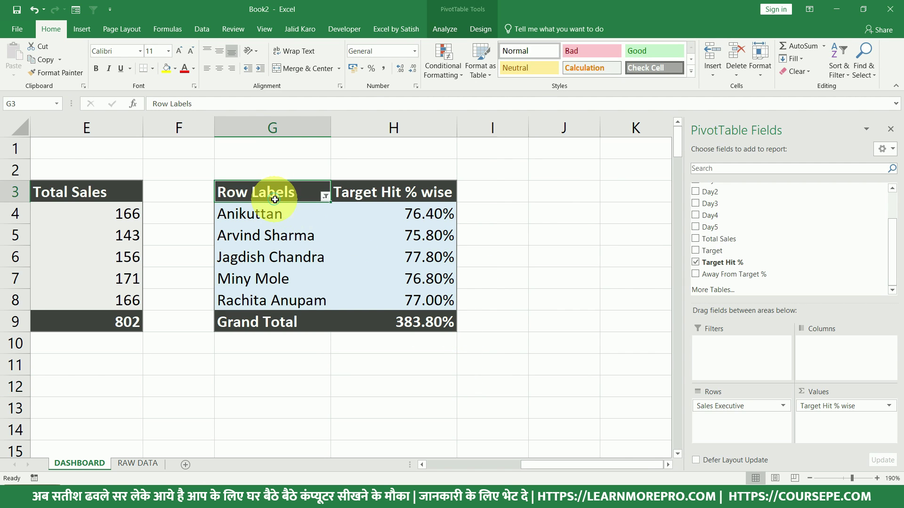
drag(278, 196, 401, 315)
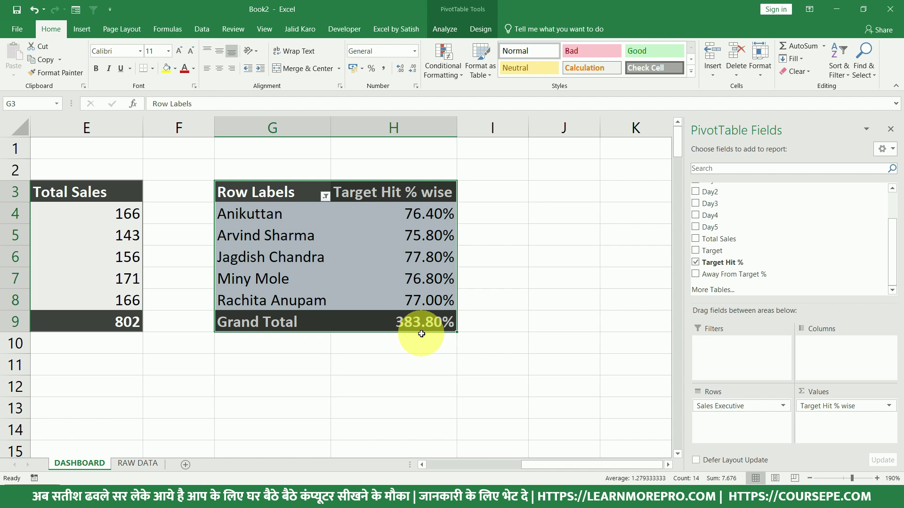
drag(422, 332, 622, 315)
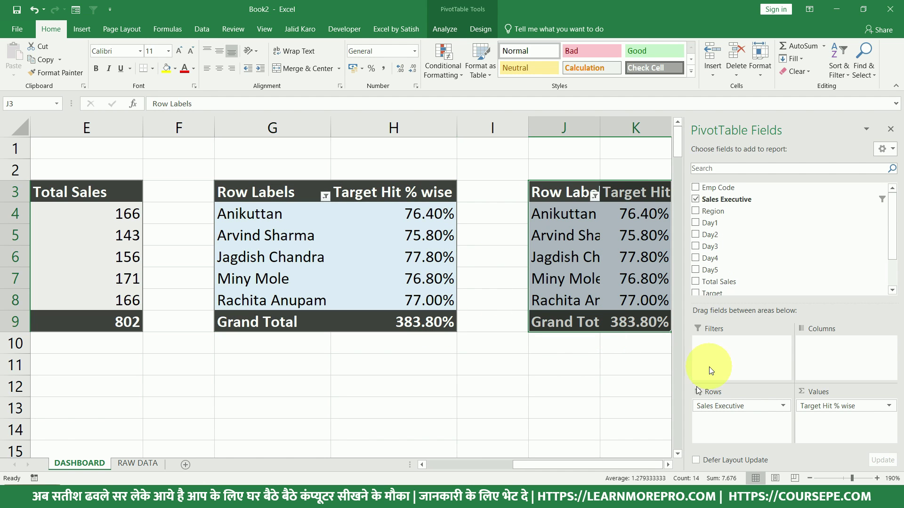
Widen columns J and K so the names and values of the copied pivot table fit.
click(667, 464)
click(668, 465)
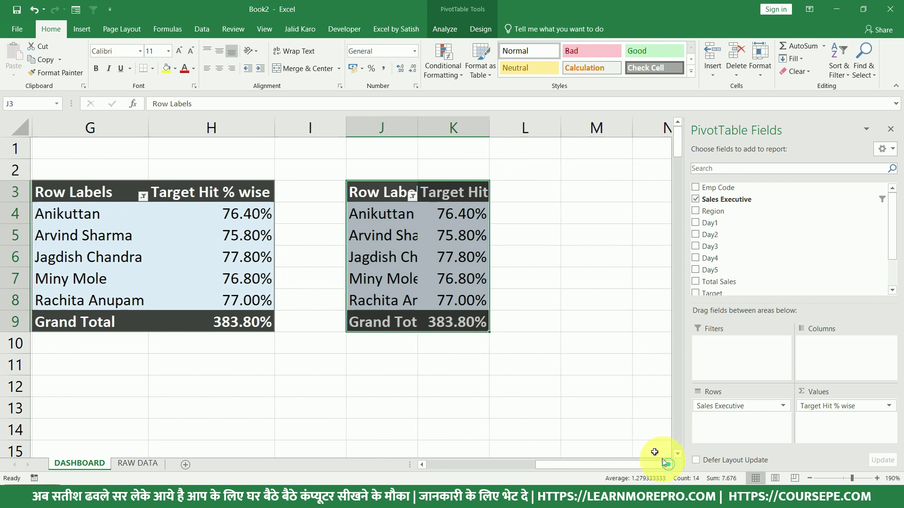
drag(415, 131, 473, 138)
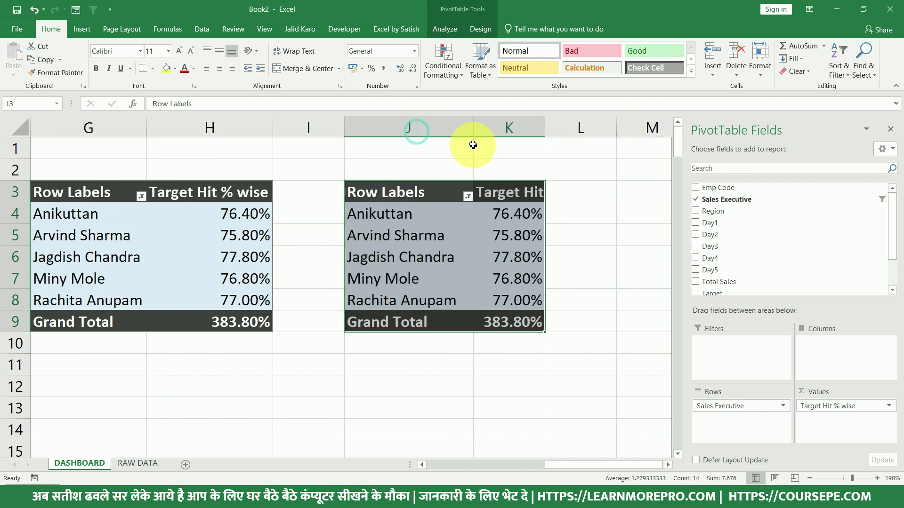
drag(540, 132, 579, 132)
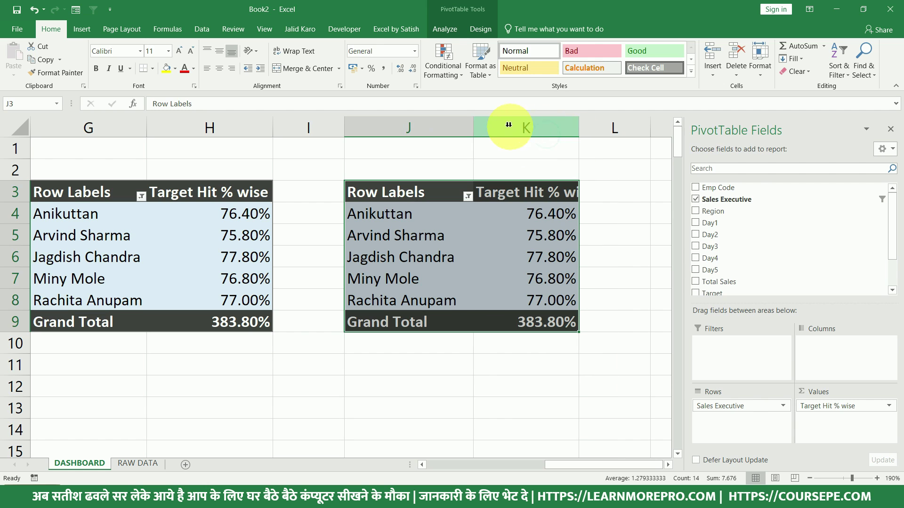
drag(474, 128, 484, 128)
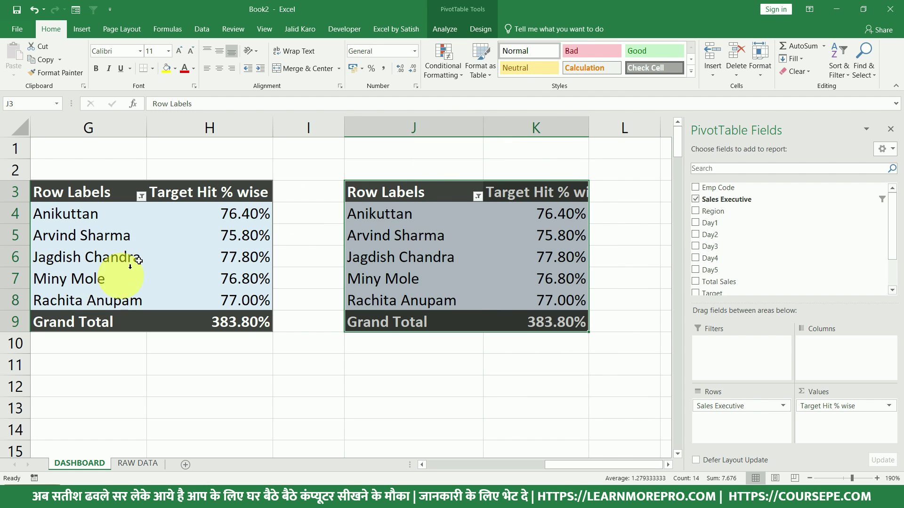
Turn off autofitting column widths on update for the pivot tables at G3 and J3, and widen column K to fit its header.
right_click(139, 261)
click(200, 447)
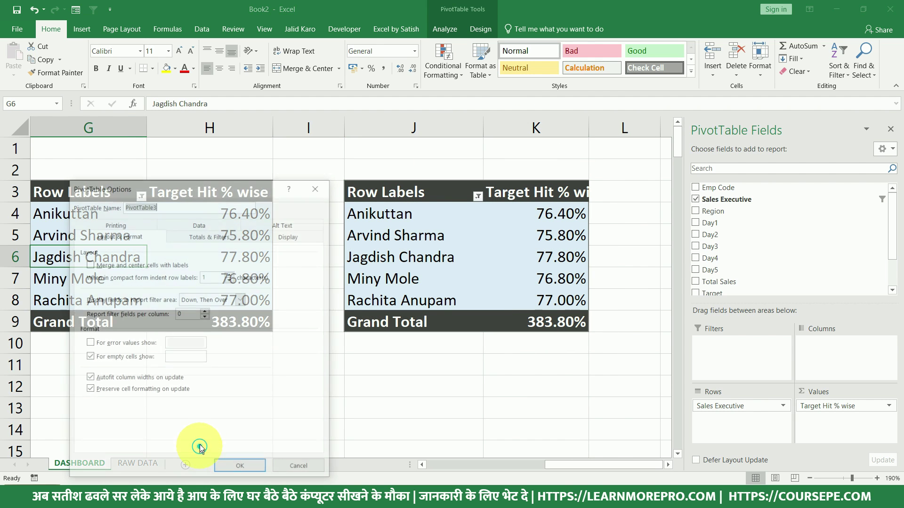
click(116, 379)
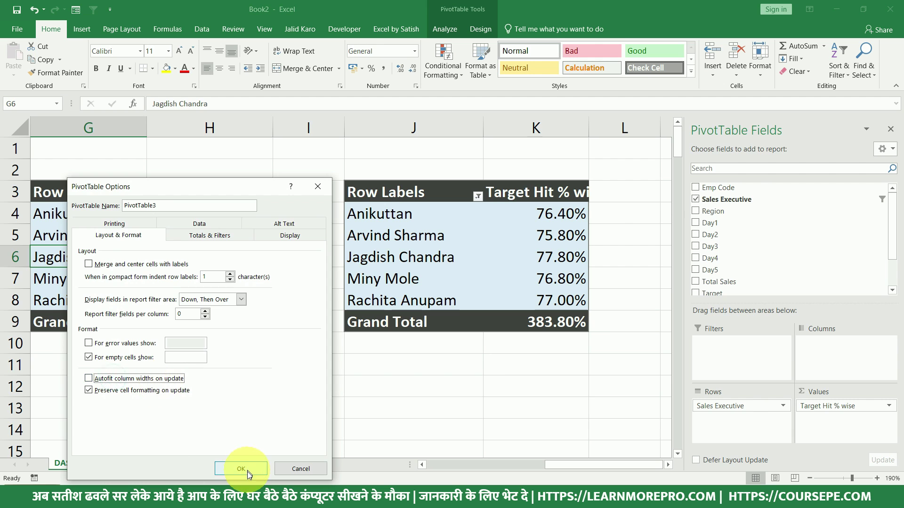
click(242, 469)
right_click(411, 254)
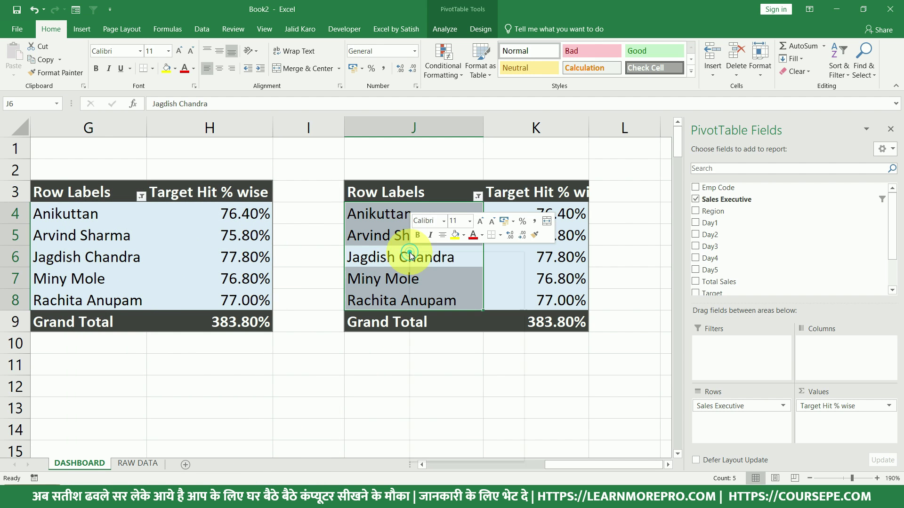
click(460, 440)
click(358, 379)
click(490, 469)
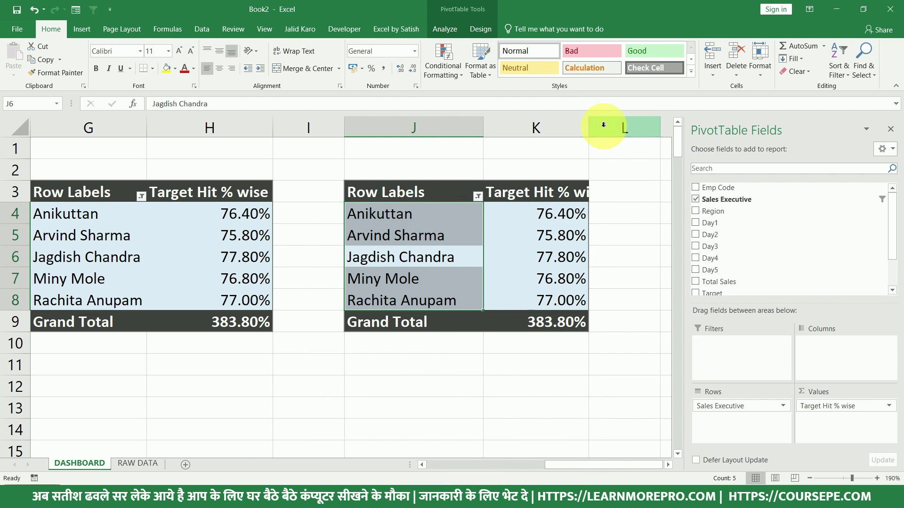
drag(589, 126, 617, 126)
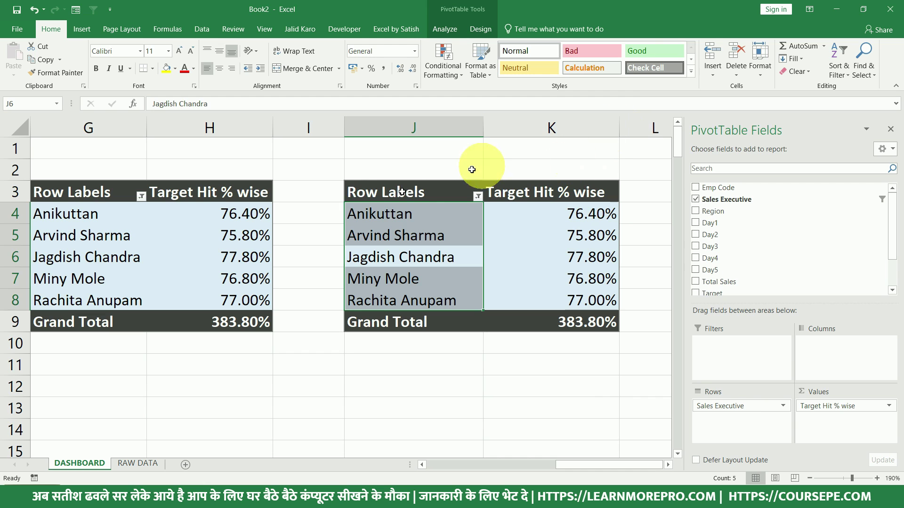
Rename the Row Labels headers in G3 and J3 as "Sales Executive".
click(518, 192)
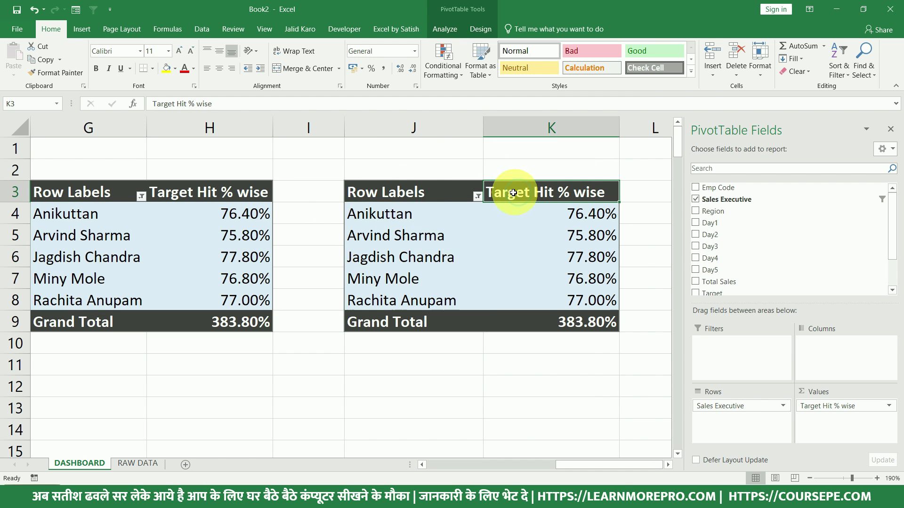
click(90, 191)
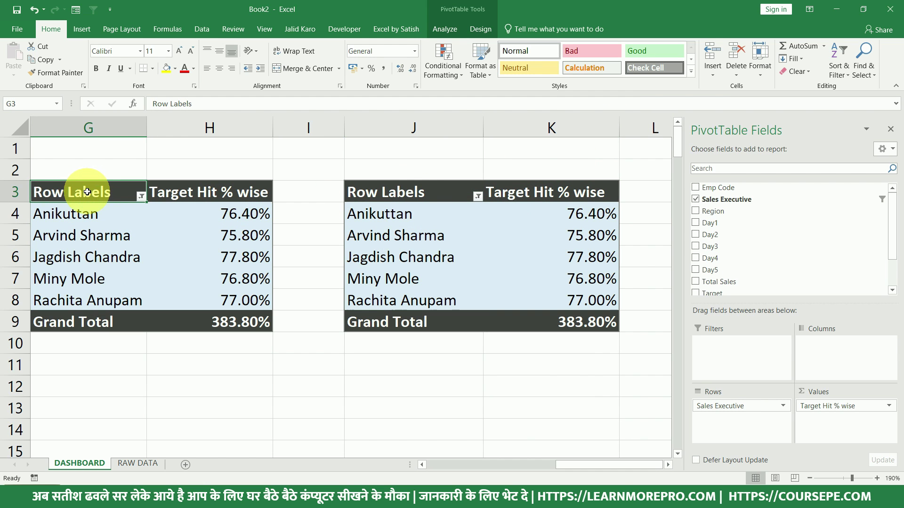
double_click(83, 192)
drag(117, 194, 10, 190)
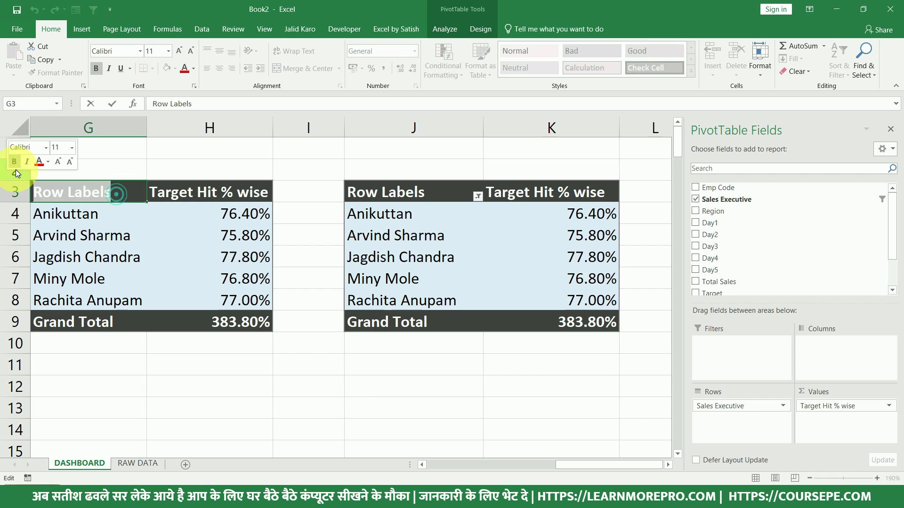
text(Sales Ex)
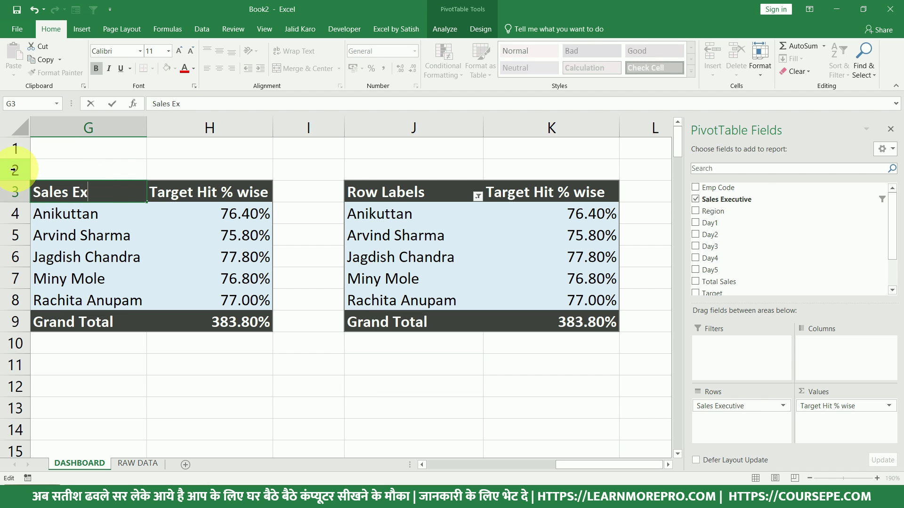
text(ecutive)
key(Return)
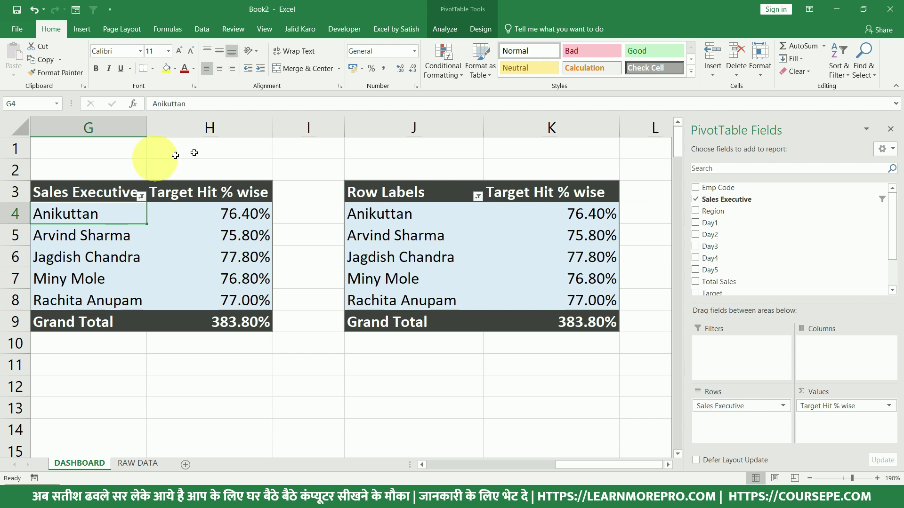
click(433, 200)
text(Sales Executive)
key(Return)
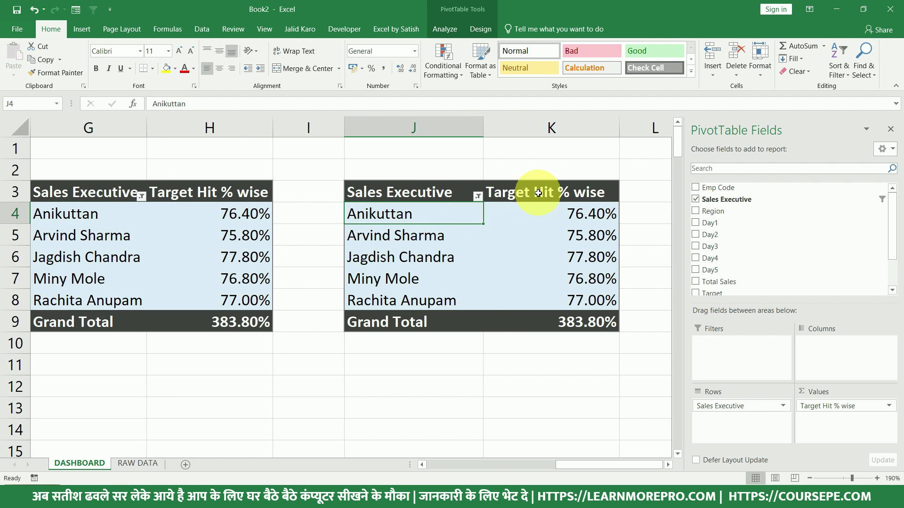
double_click(539, 195)
click(378, 314)
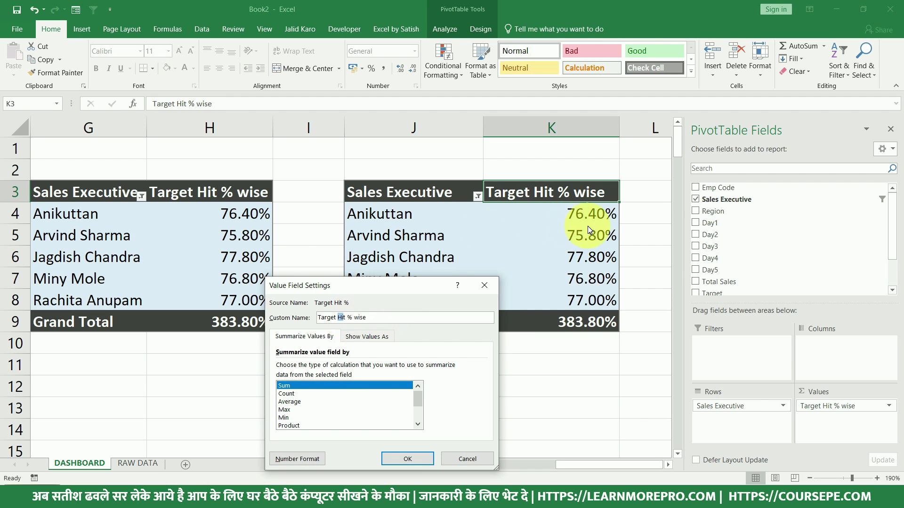
key(Return)
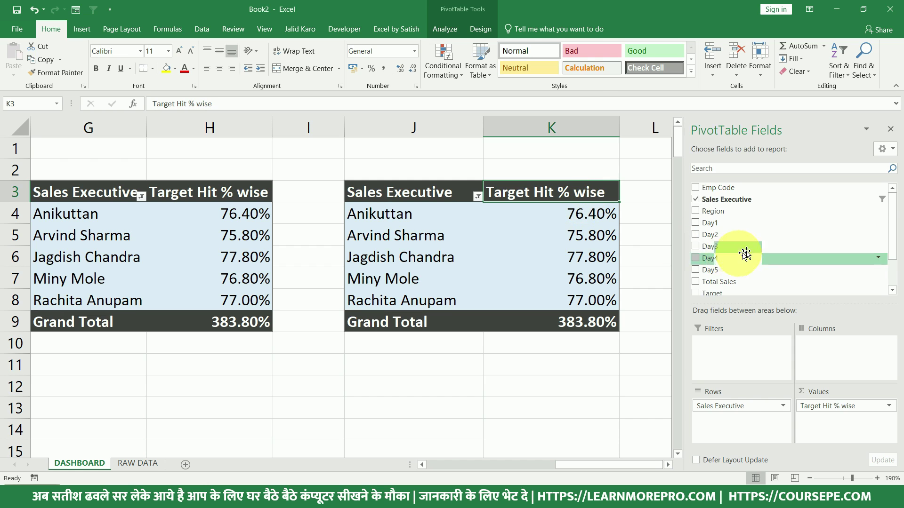
Replace Target Hit % with Away From Target % as the values of the pivot table at J3 and format them as Percentage with 2 decimals.
scroll(763, 273, down, 2)
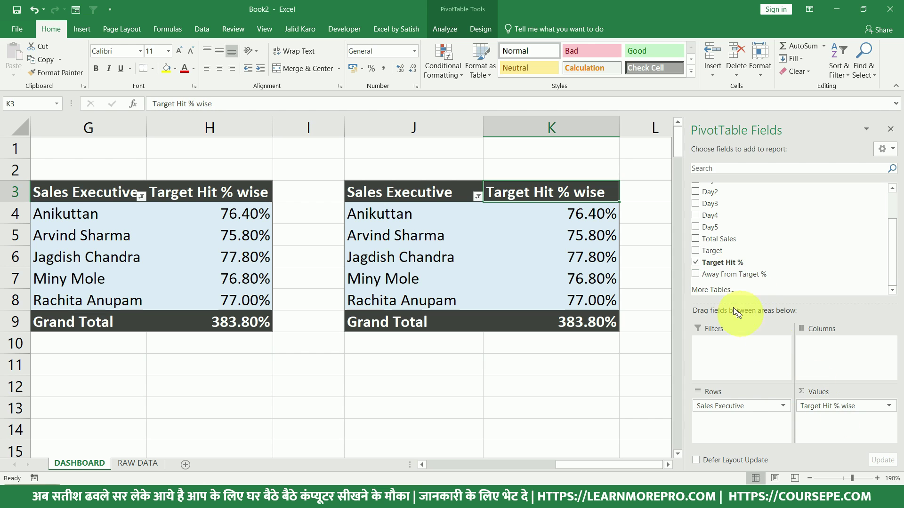
mouse_move(737, 274)
mouse_down()
mouse_move(800, 355)
mouse_move(835, 426)
mouse_move(843, 372)
mouse_move(774, 285)
mouse_move(748, 275)
mouse_up()
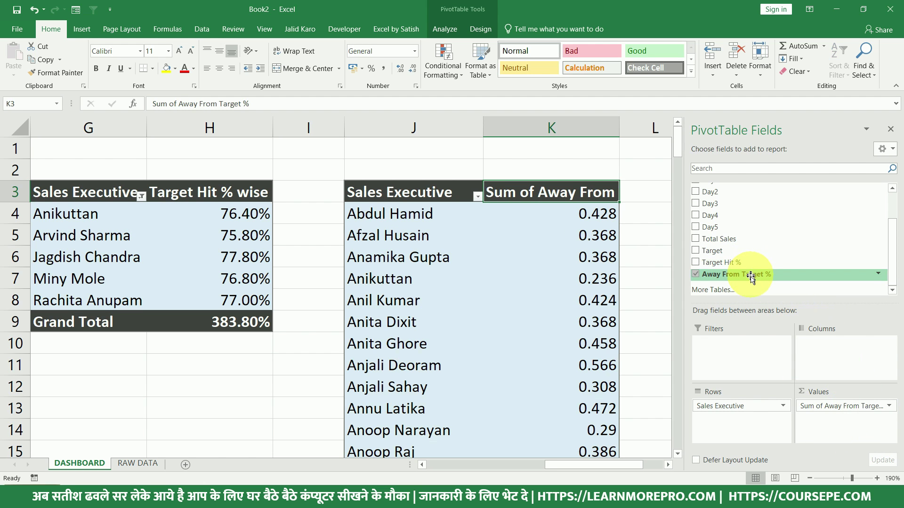
click(885, 408)
click(843, 394)
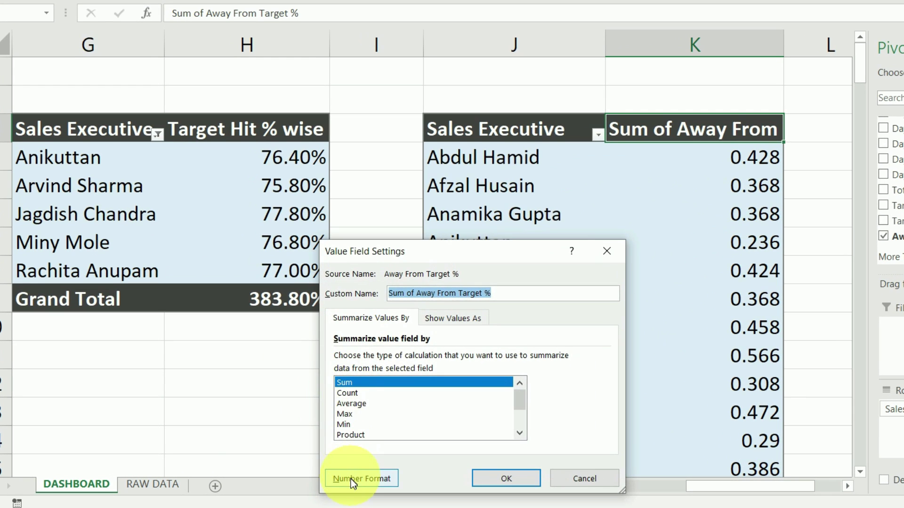
click(352, 479)
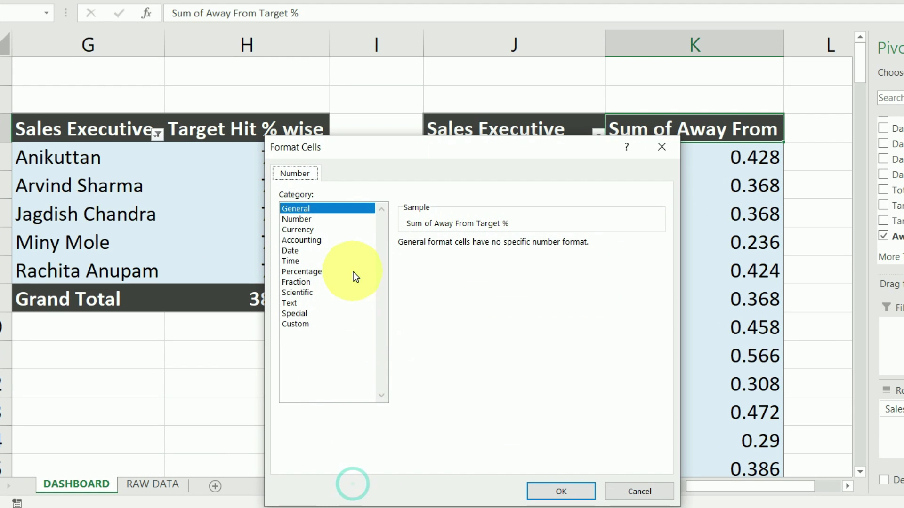
click(296, 272)
click(553, 489)
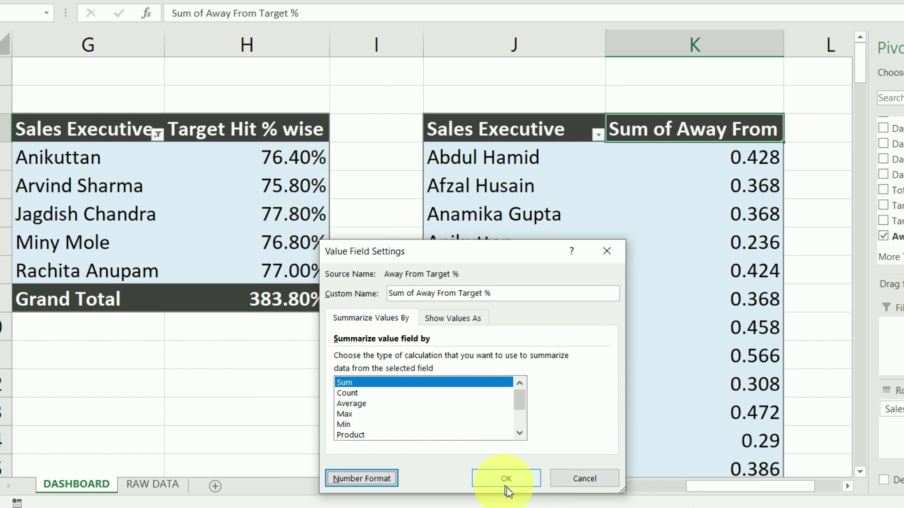
Rename the value field of the pivot table at J3 to "Away From Target % wise" and autofit column K.
drag(389, 293, 415, 293)
key(Delete)
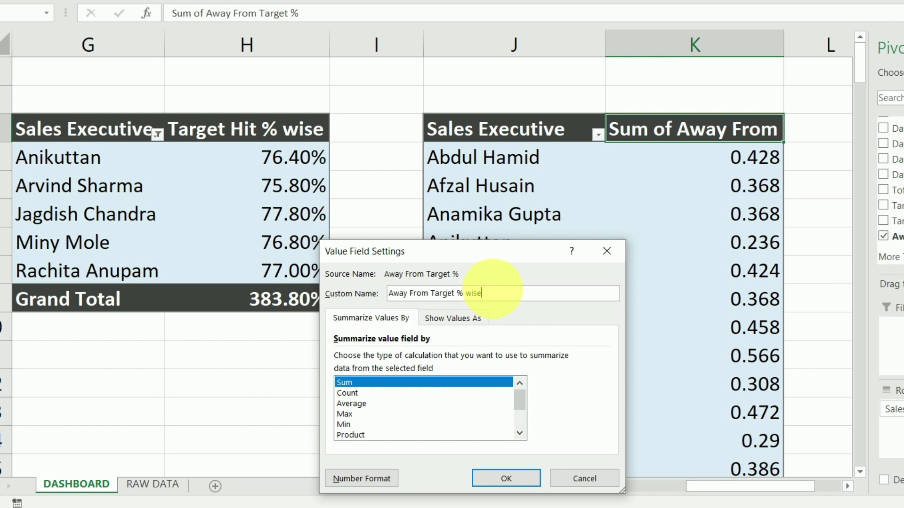
text(wise)
key(Return)
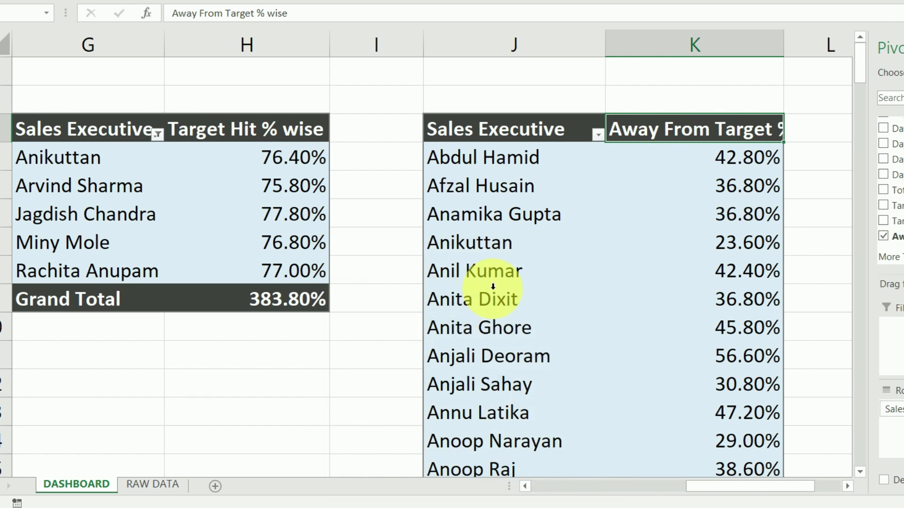
double_click(784, 45)
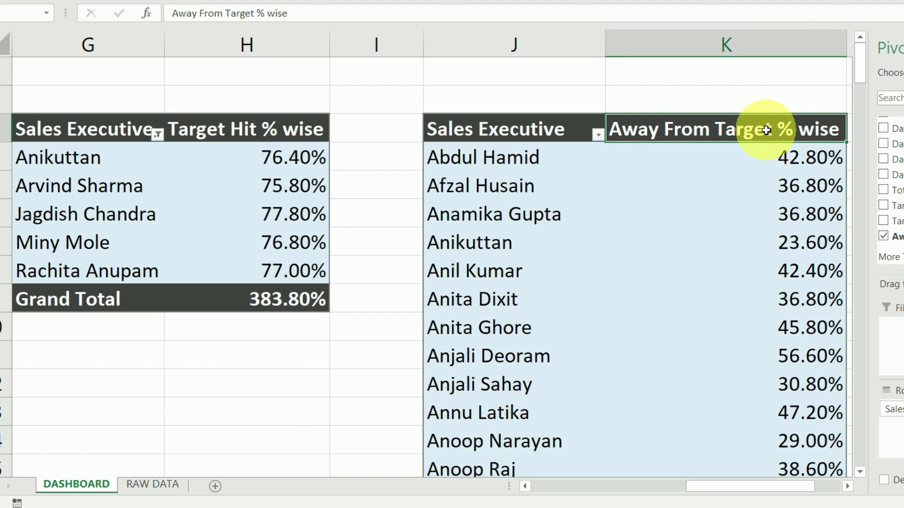
Filter the pivot table at J3 to the top 5 items by Away From Target % wise.
mouse_move(756, 147)
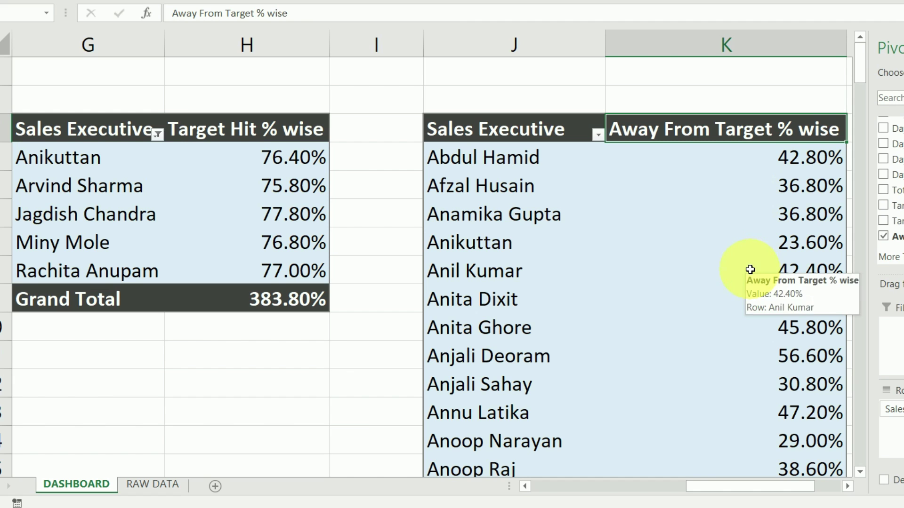
click(600, 139)
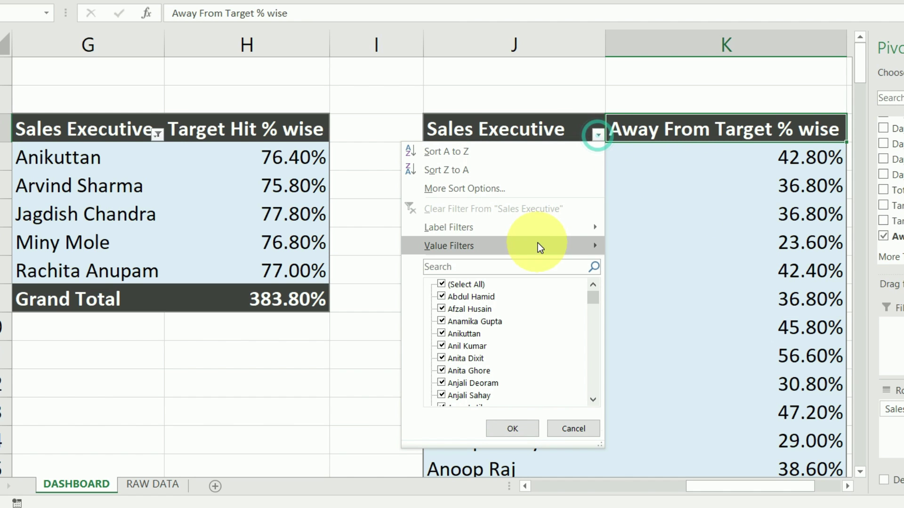
mouse_move(537, 243)
click(662, 418)
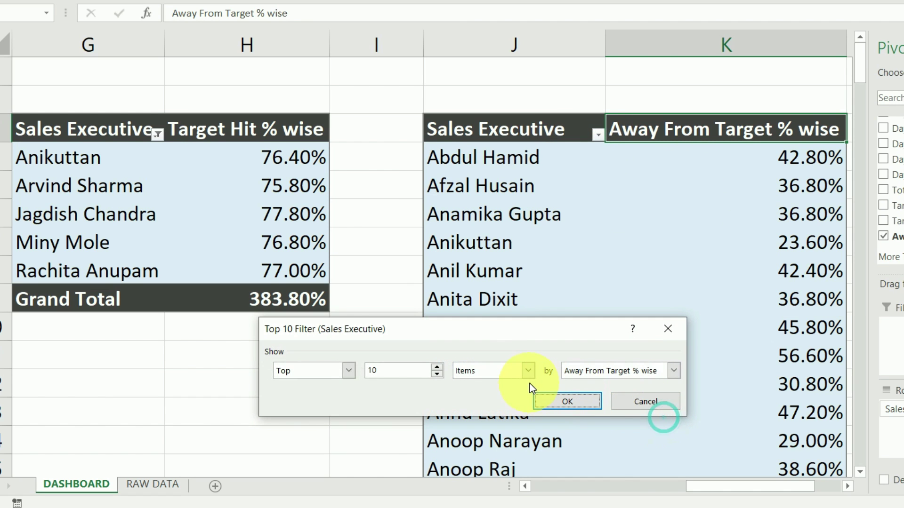
double_click(401, 369)
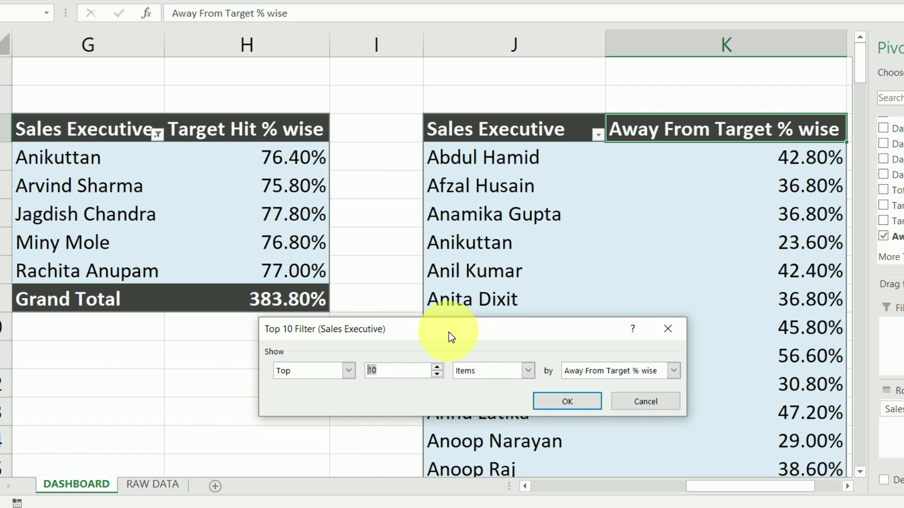
text(5)
key(Return)
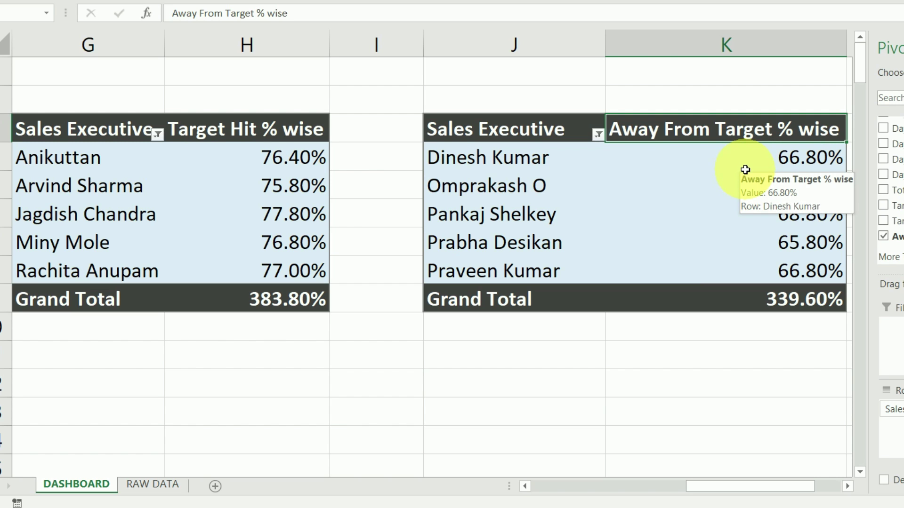
drag(747, 160, 746, 264)
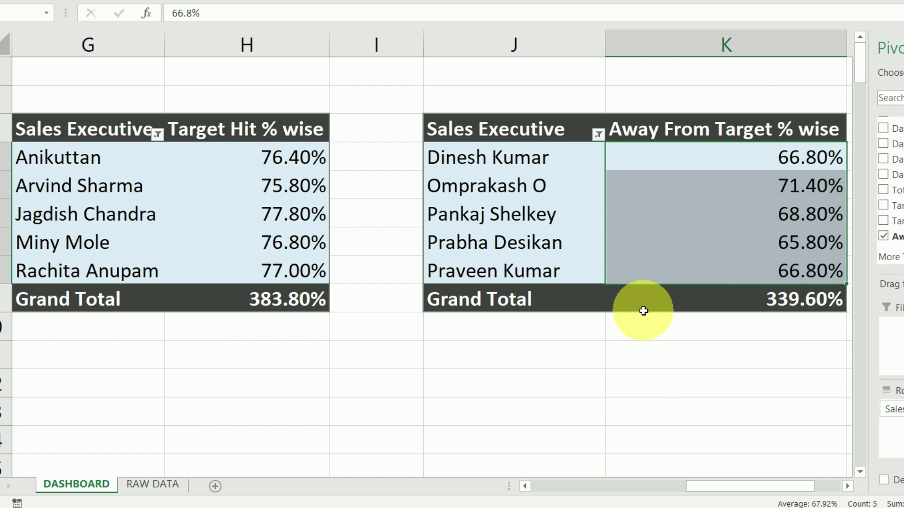
Turn off grand totals for rows and columns in the pivot table at J3.
click(776, 301)
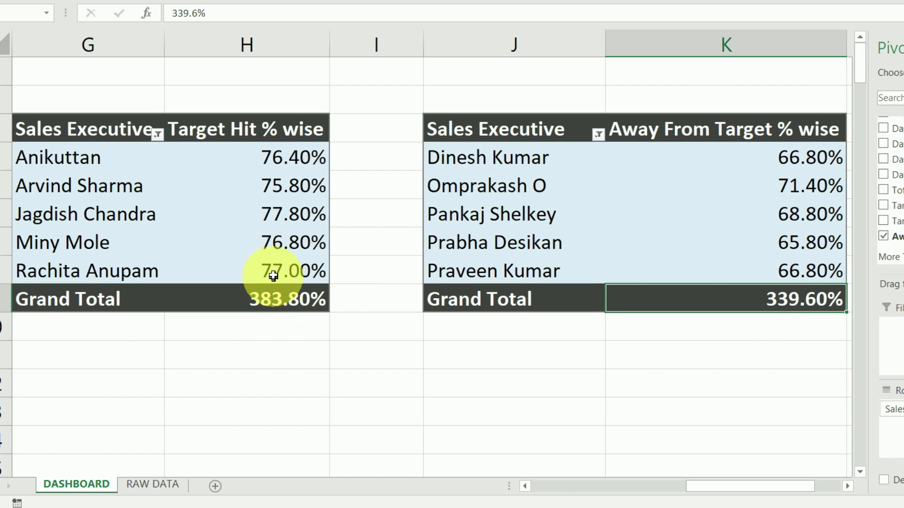
click(600, 228)
right_click(592, 215)
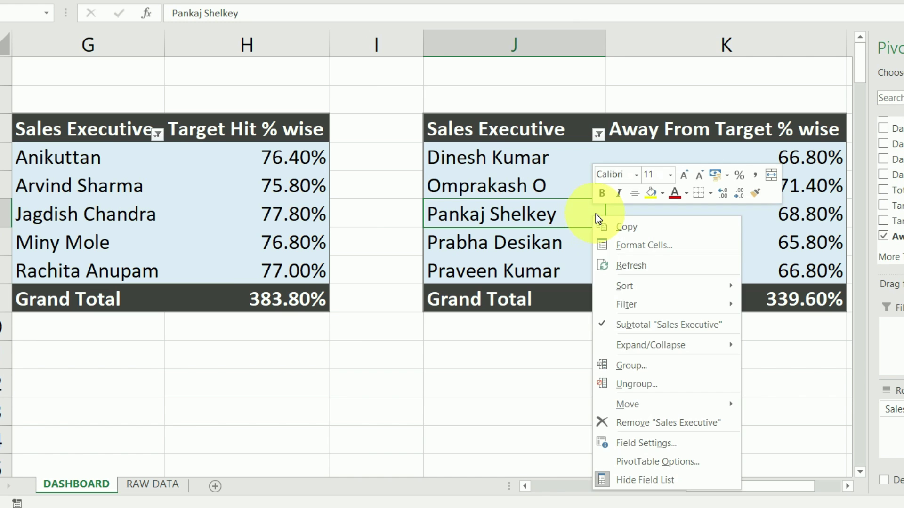
click(646, 459)
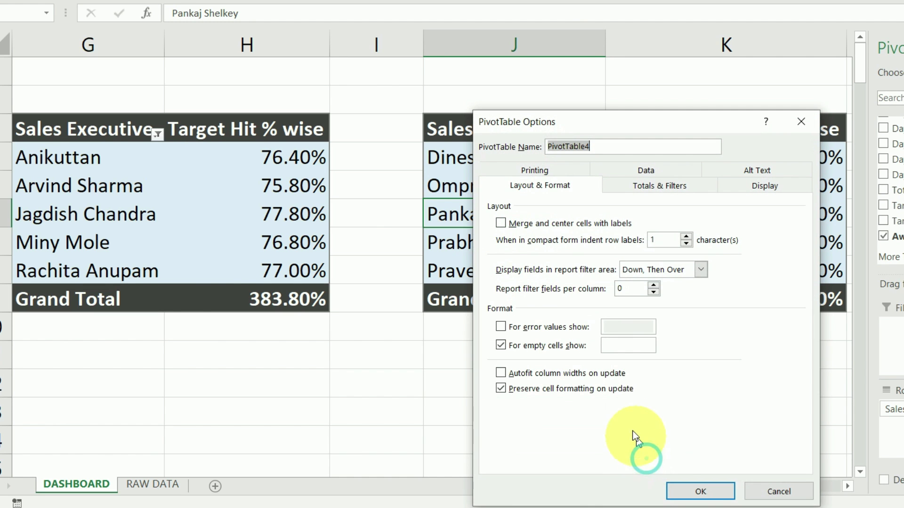
click(672, 186)
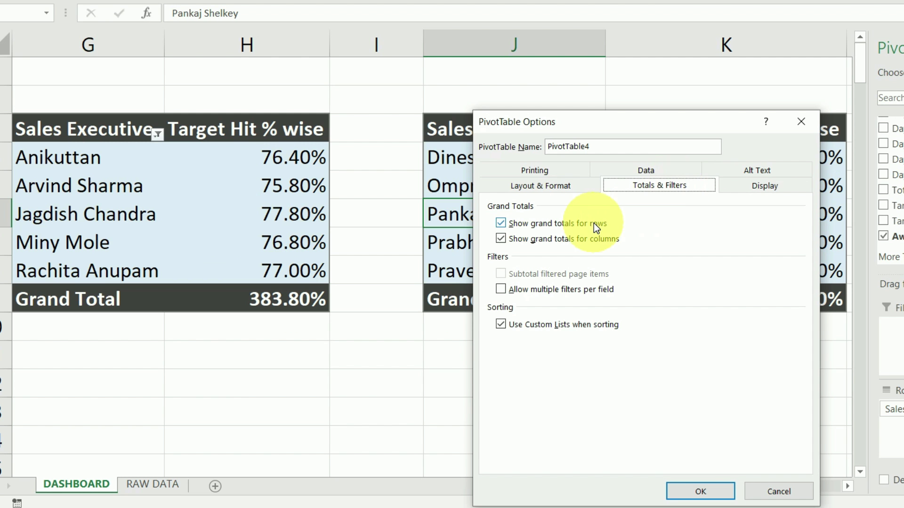
click(389, 298)
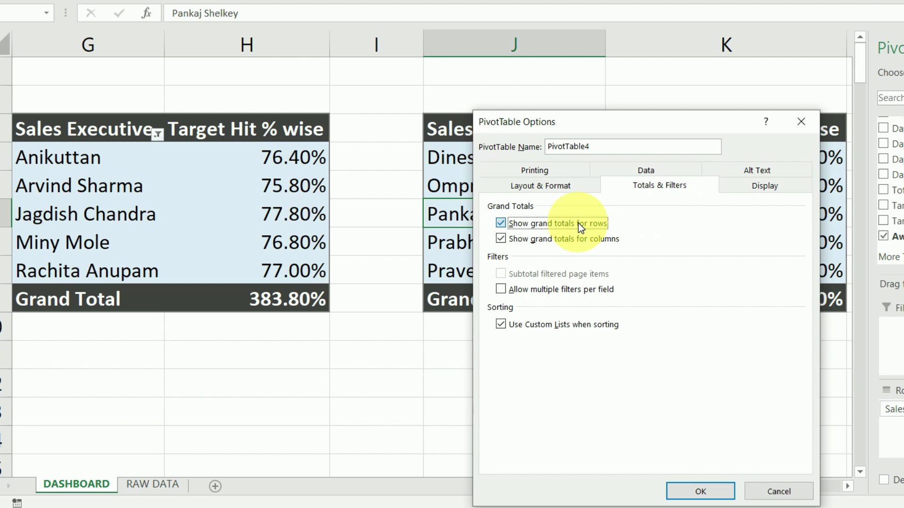
click(579, 239)
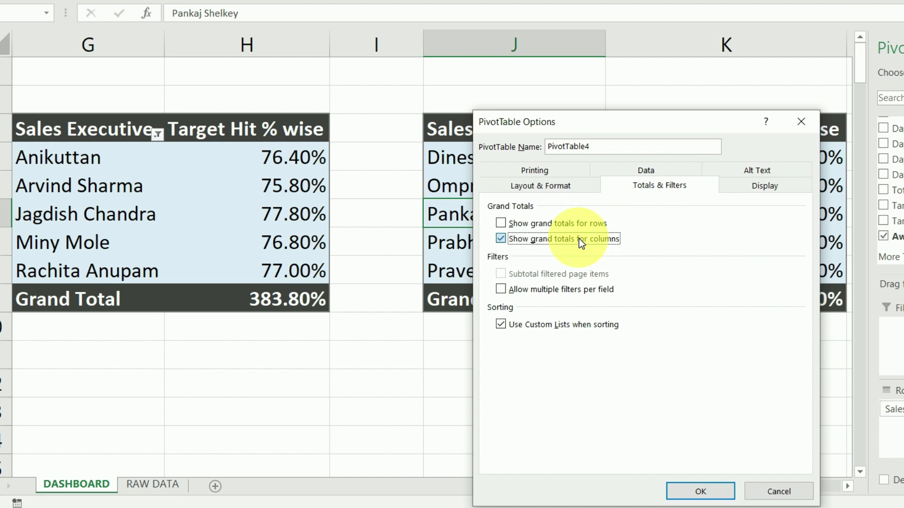
click(720, 490)
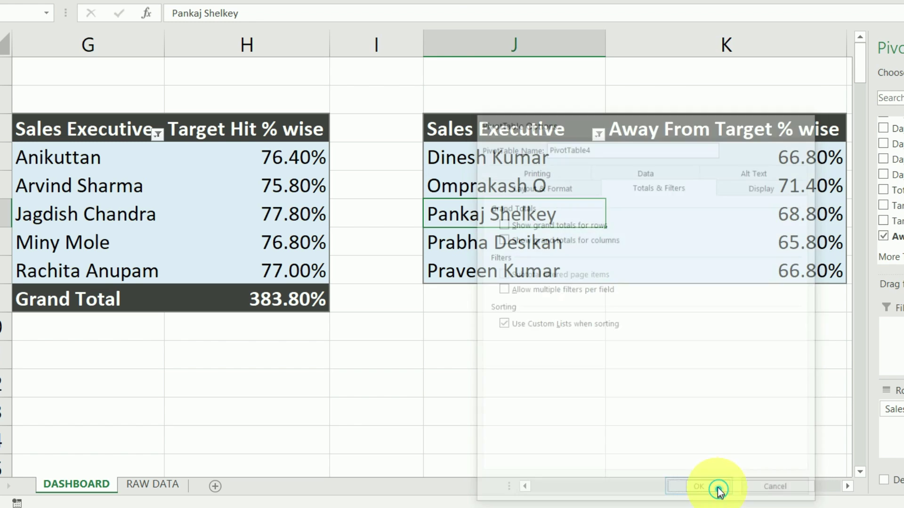
Turn off grand totals for rows and columns in the Target Hit % pivot table at G3.
click(196, 225)
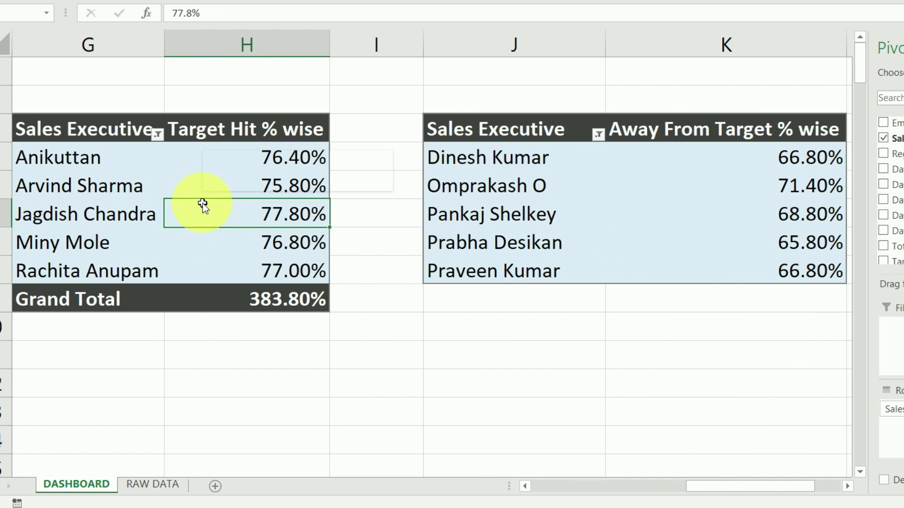
right_click(203, 203)
click(273, 408)
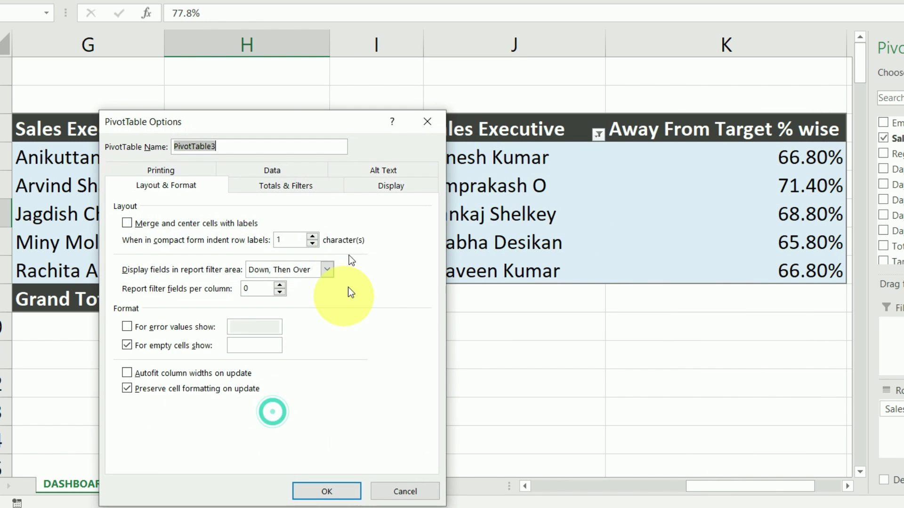
click(298, 185)
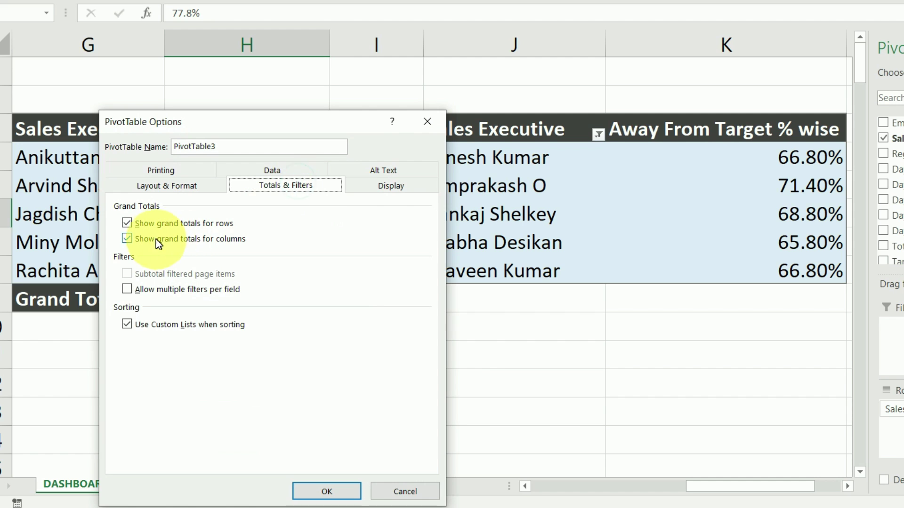
click(144, 240)
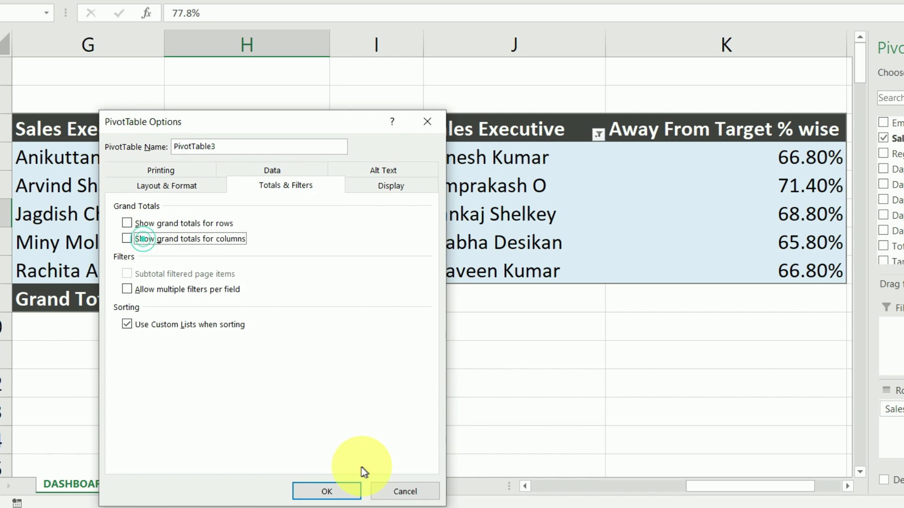
click(326, 492)
drag(468, 276, 485, 254)
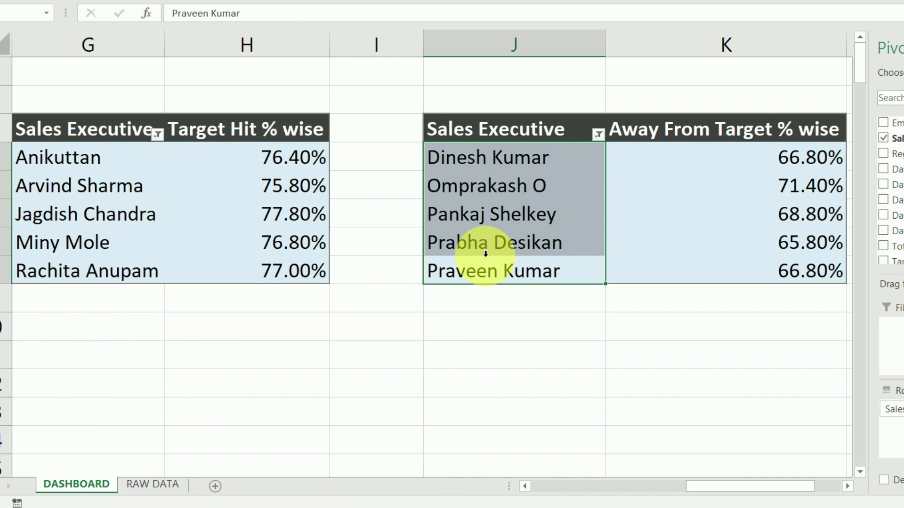
Turn off grand totals for both Total Sales pivot tables, at A3 and D3.
drag(721, 485, 718, 484)
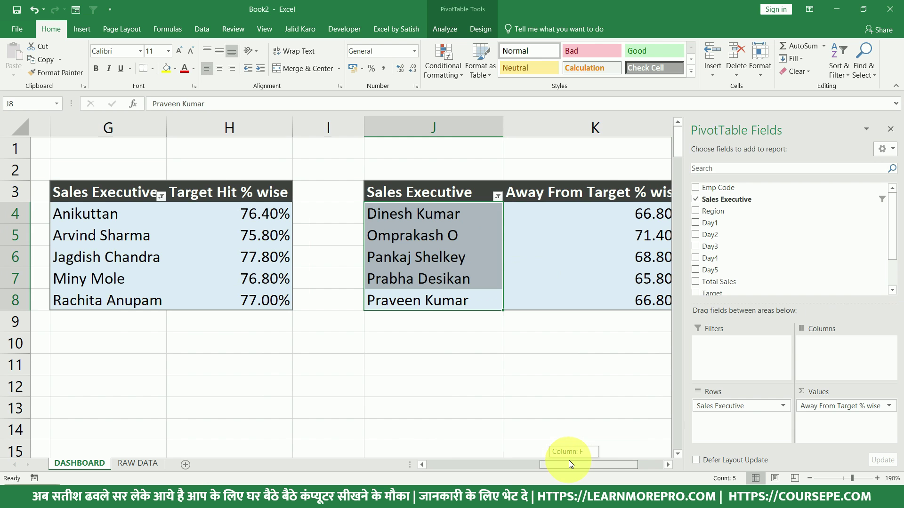
drag(569, 461, 381, 461)
click(347, 335)
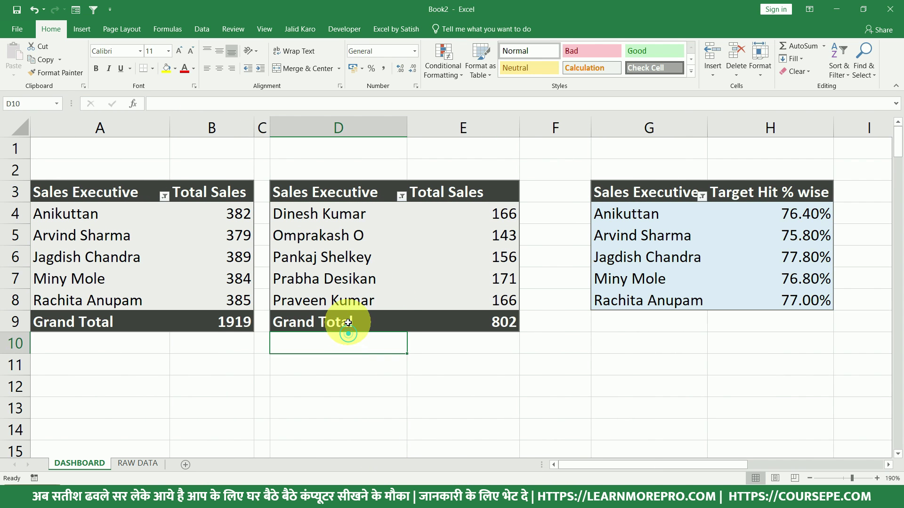
click(348, 322)
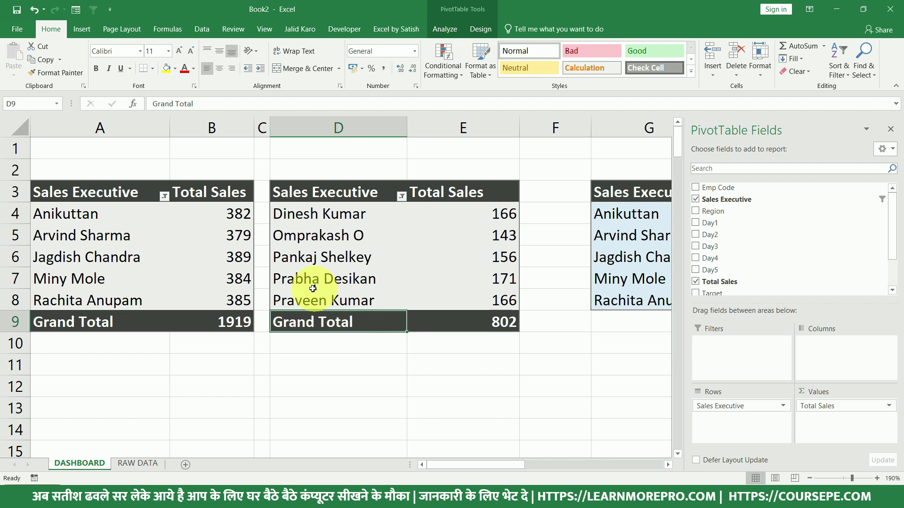
right_click(207, 265)
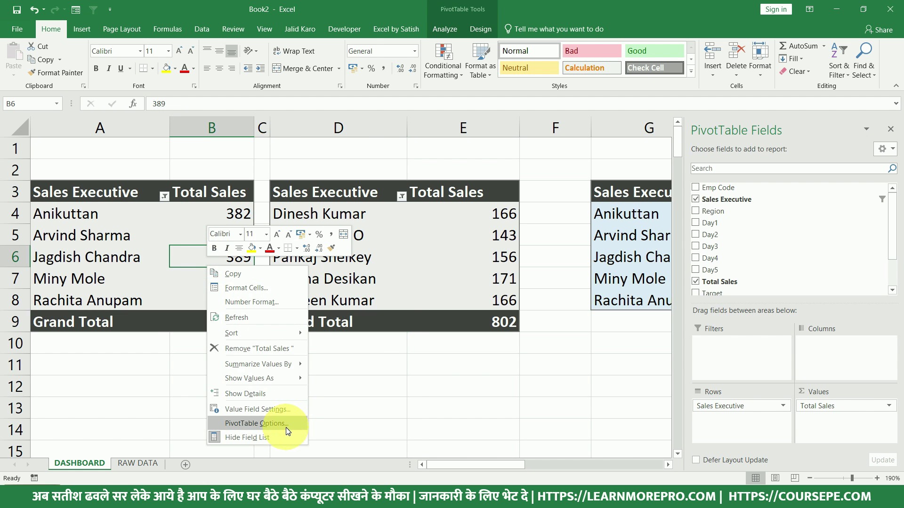
click(286, 427)
click(297, 236)
click(231, 275)
click(328, 469)
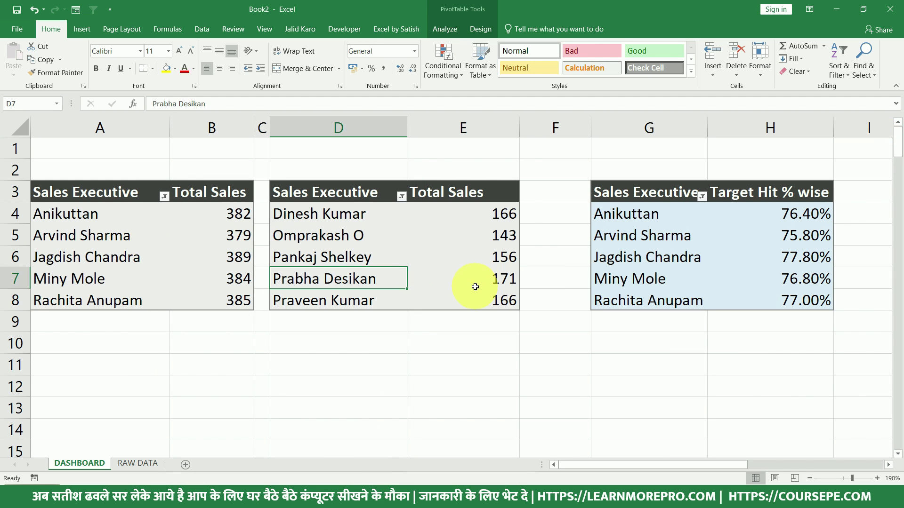
drag(574, 369, 4, 336)
click(310, 256)
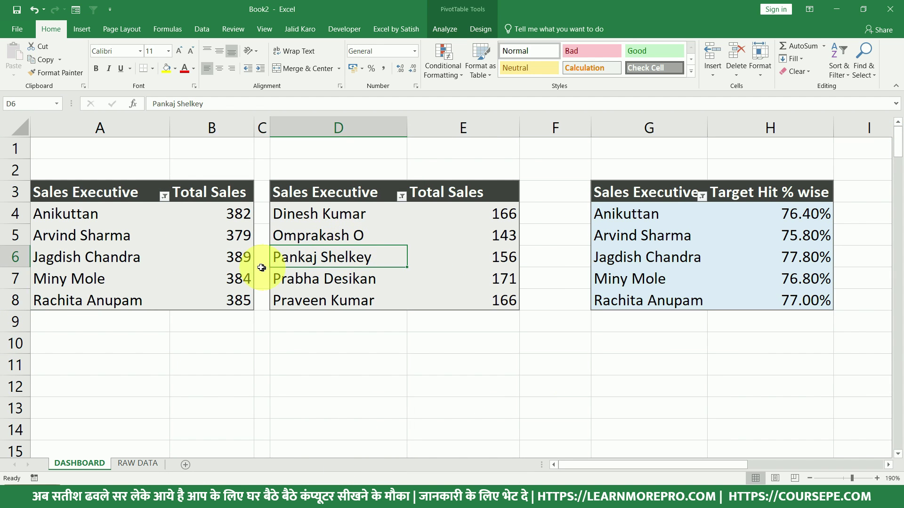
drag(245, 257, 66, 262)
Narrow the empty columns F and I to thin gaps between the pivot tables, similar to column C.
scroll(442, 259, down, 2)
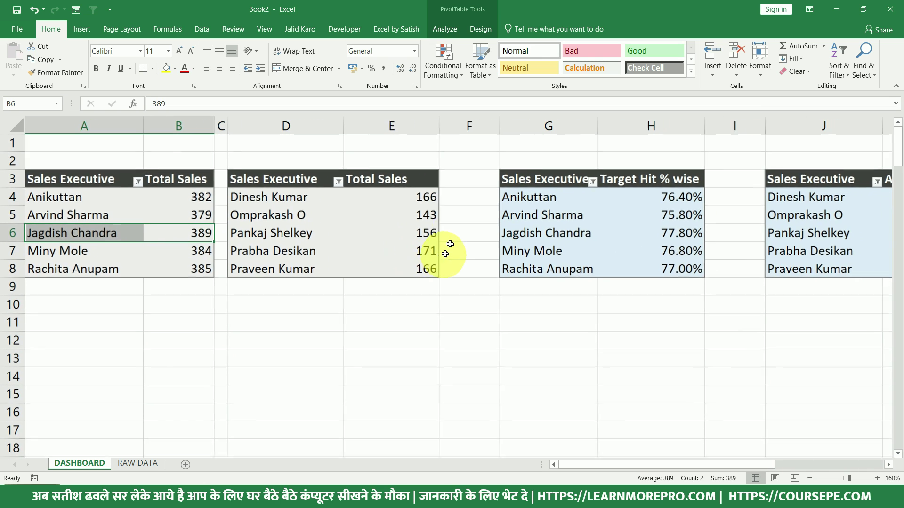
drag(497, 126, 454, 137)
drag(718, 125, 666, 127)
click(626, 315)
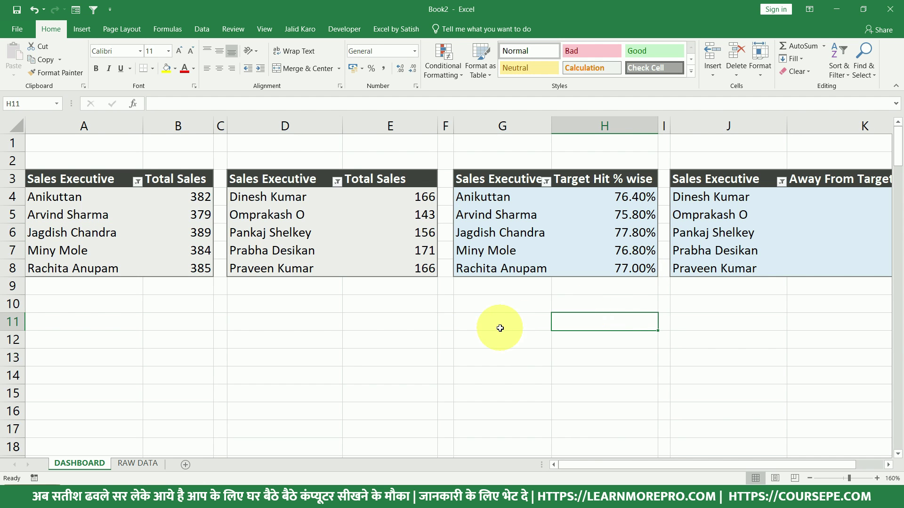
scroll(495, 329, down, 1)
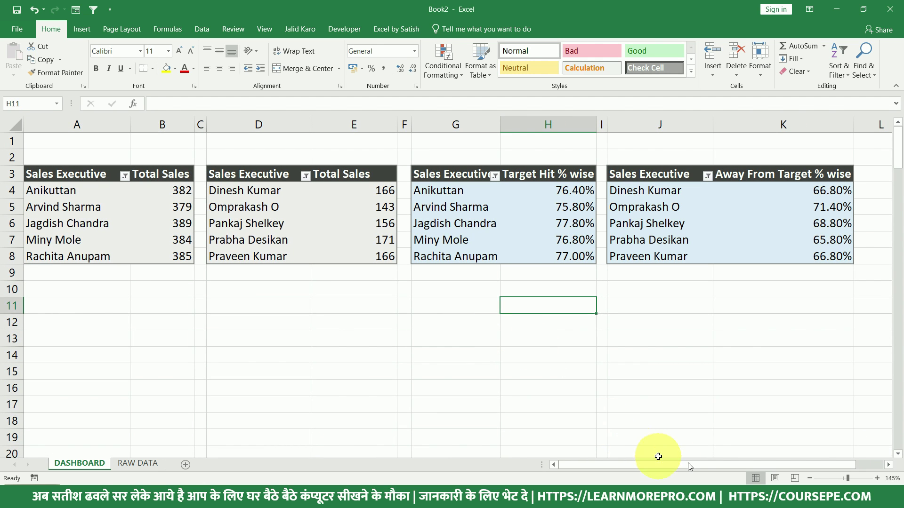
Increase the height of row 2 to about two and a half times row 1's height, making space above the pivot tables.
drag(51, 173, 156, 248)
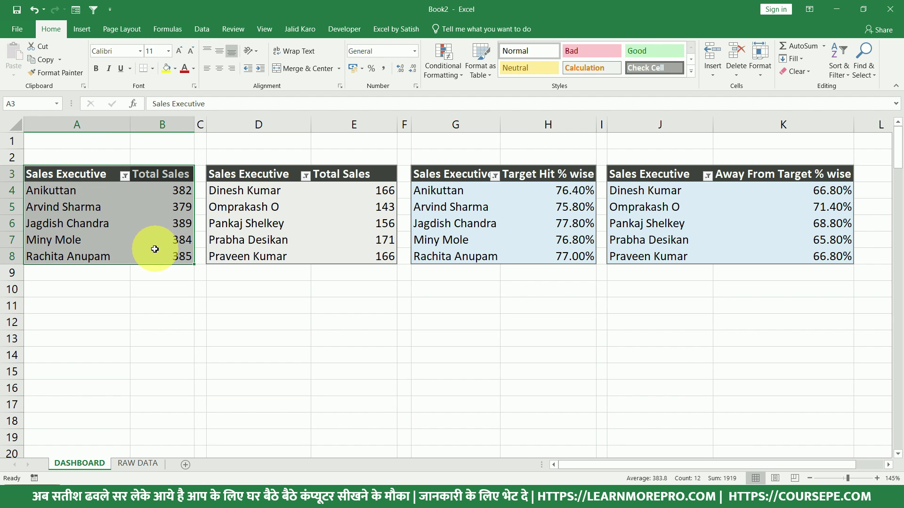
click(13, 156)
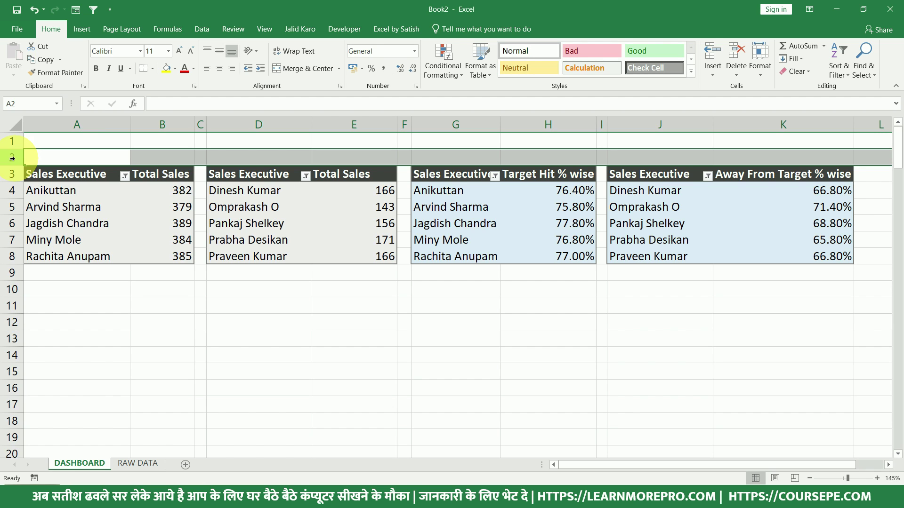
drag(14, 166, 14, 187)
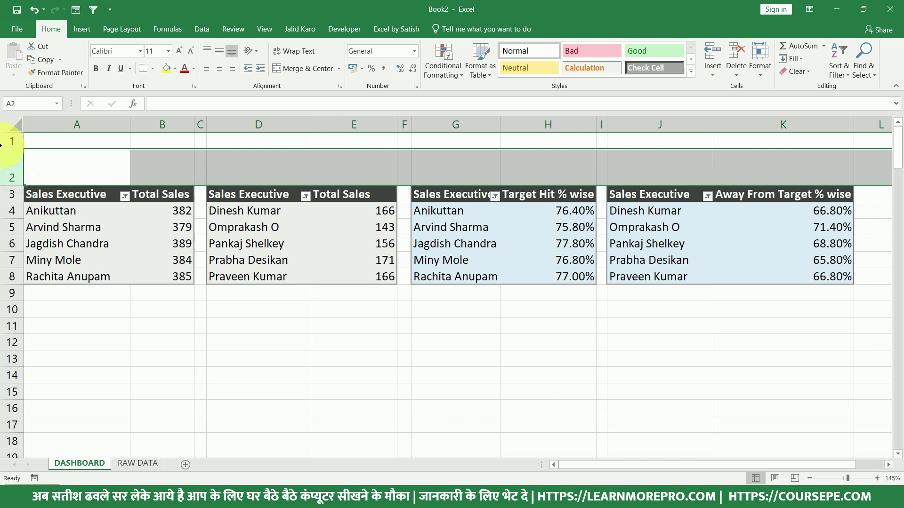
click(12, 153)
drag(14, 186, 14, 191)
click(353, 177)
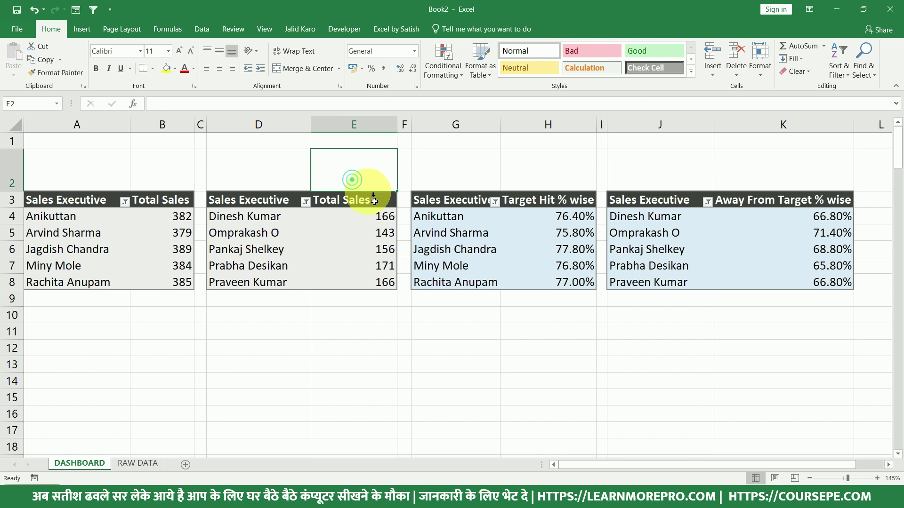
click(209, 356)
click(10, 172)
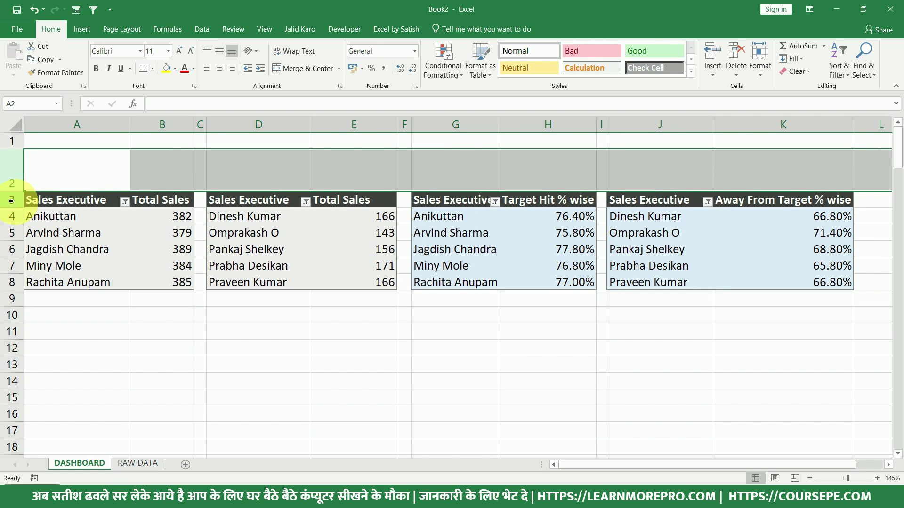
drag(15, 193, 15, 193)
click(299, 347)
Insert a clustered bar PivotChart based on the Total Sales pivot table at A3.
click(58, 245)
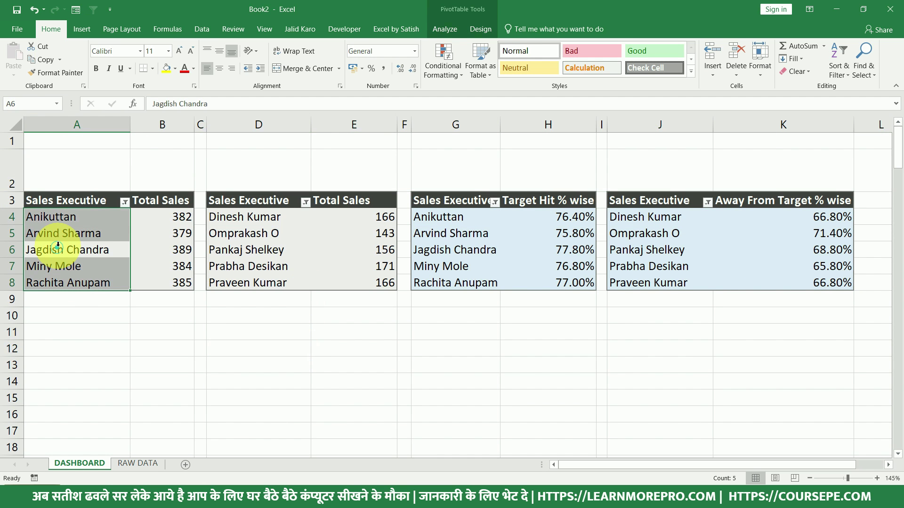
click(58, 233)
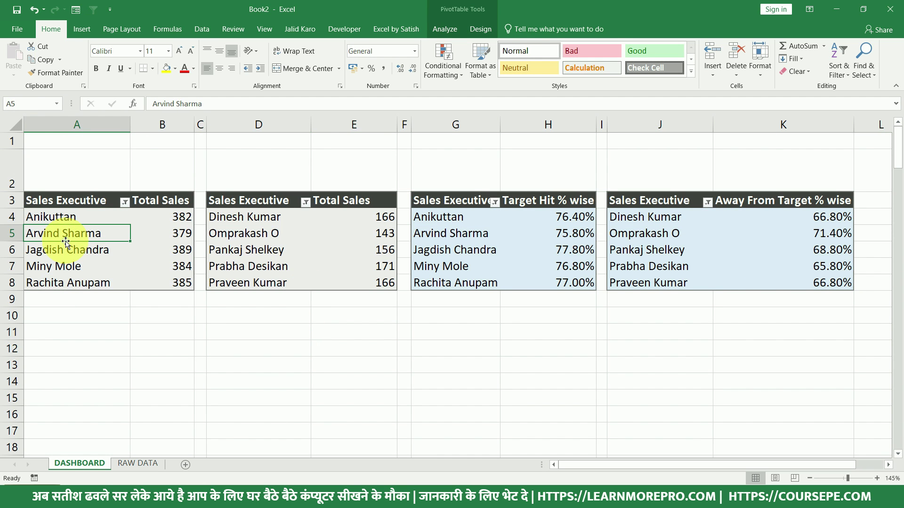
click(452, 31)
click(76, 217)
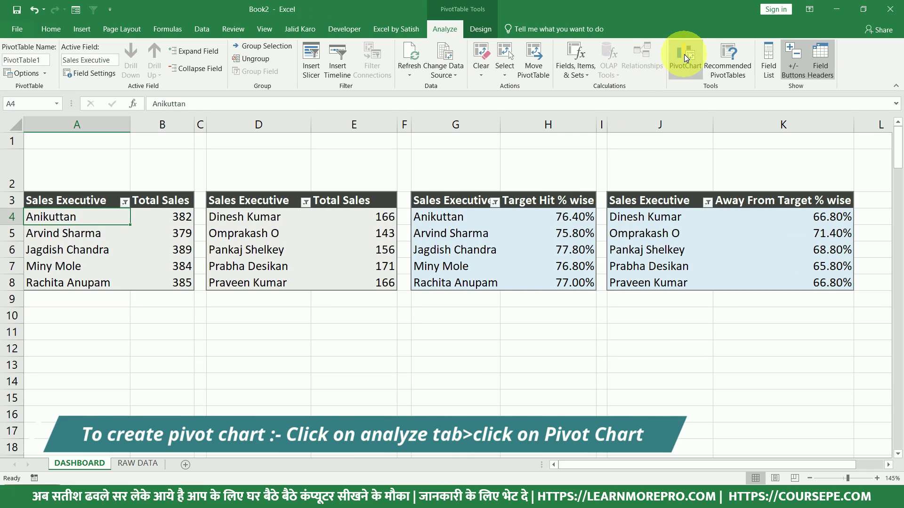
click(685, 53)
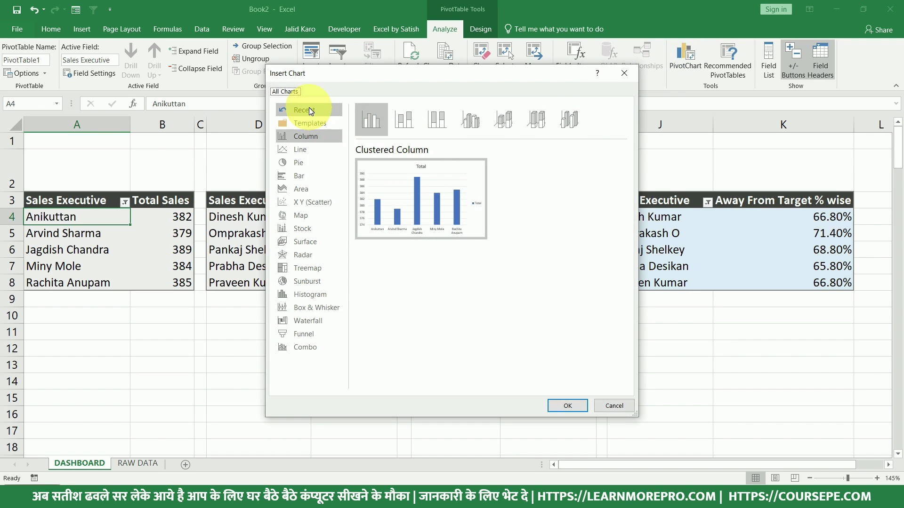
click(300, 152)
click(300, 162)
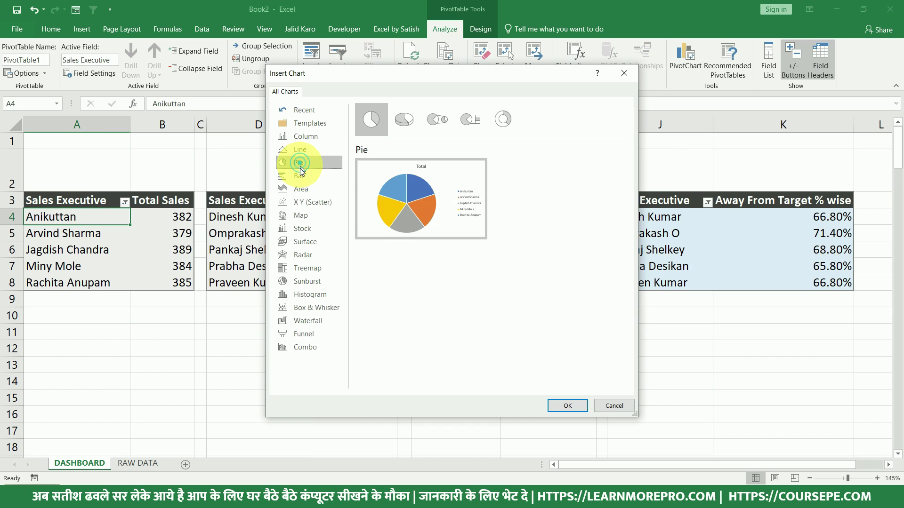
click(300, 176)
click(303, 189)
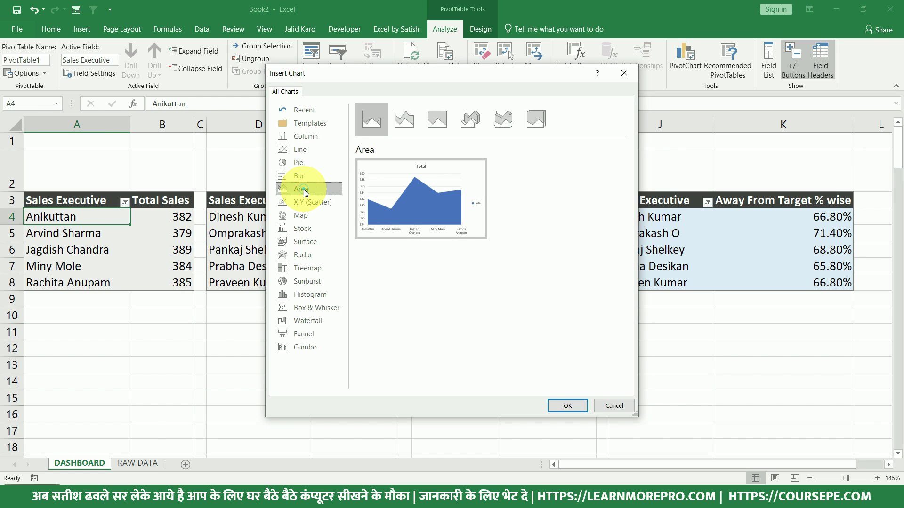
click(315, 151)
click(311, 138)
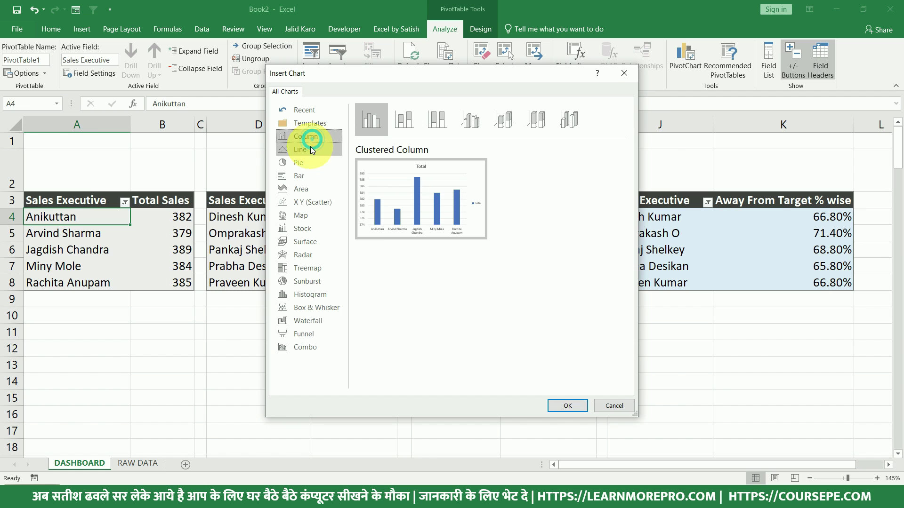
click(305, 174)
click(578, 406)
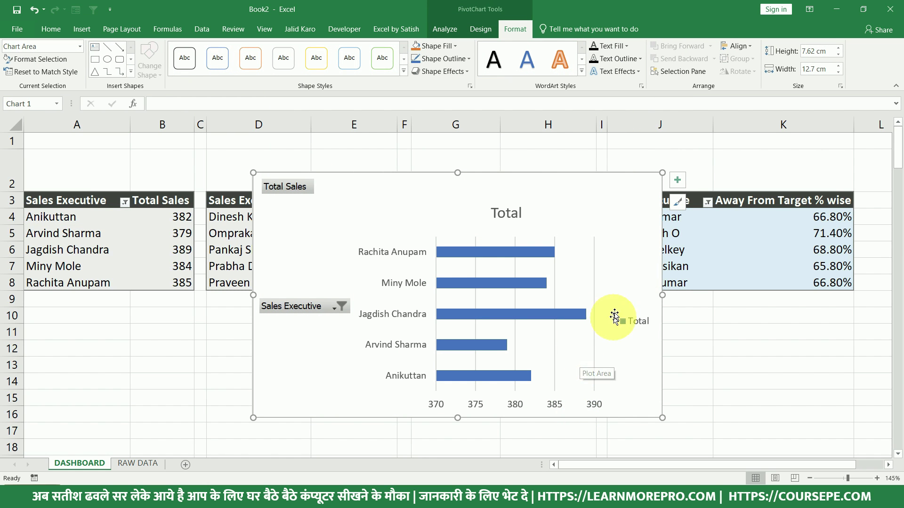
Move the bar PivotChart over the Total Sales pivot tables and delete its title and legend.
drag(626, 200, 449, 221)
click(339, 238)
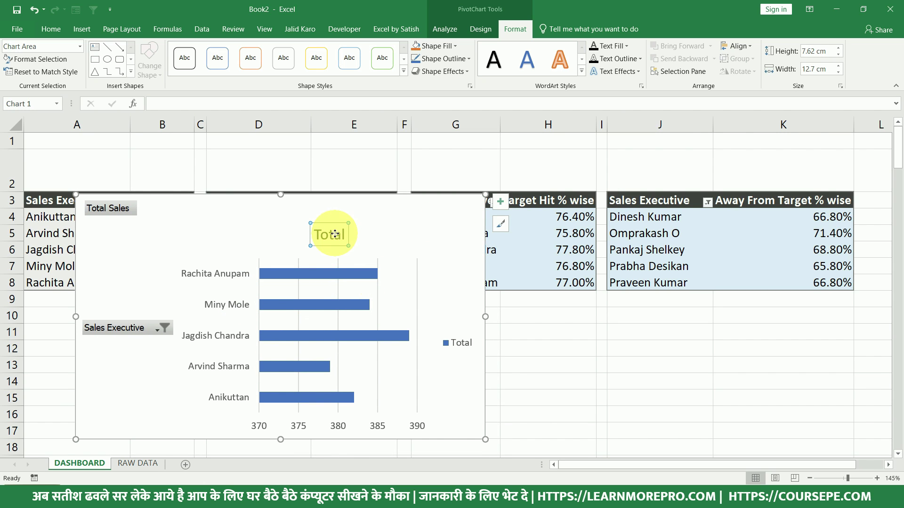
key(Delete)
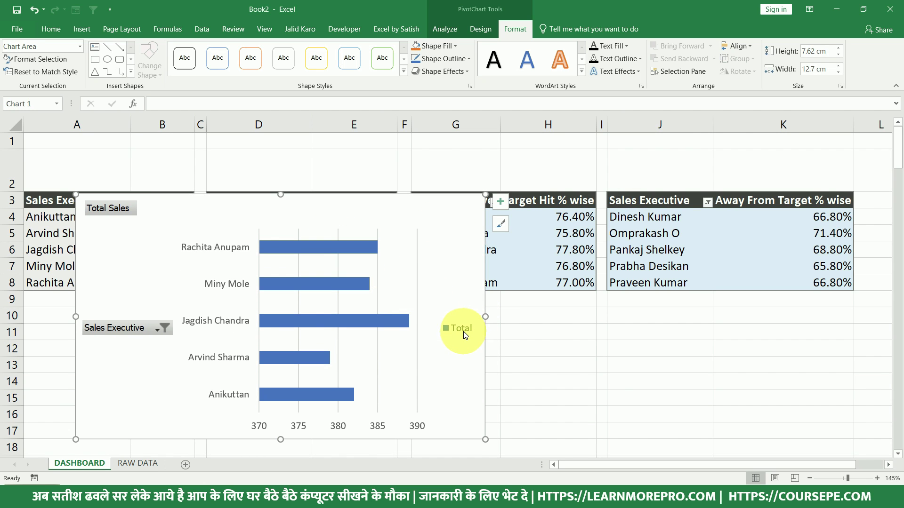
click(462, 332)
key(Delete)
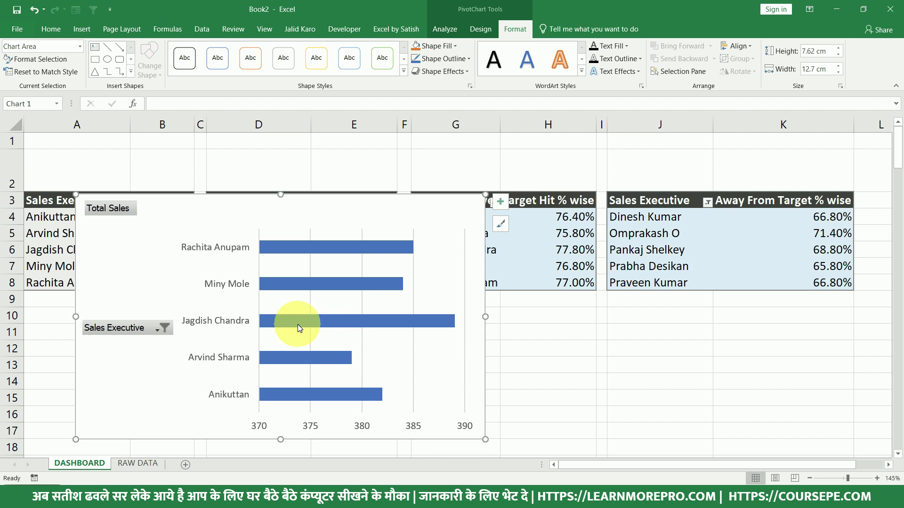
Remove the horizontal value axis and gridlines from the bar chart, and hide all its field buttons.
mouse_move(445, 319)
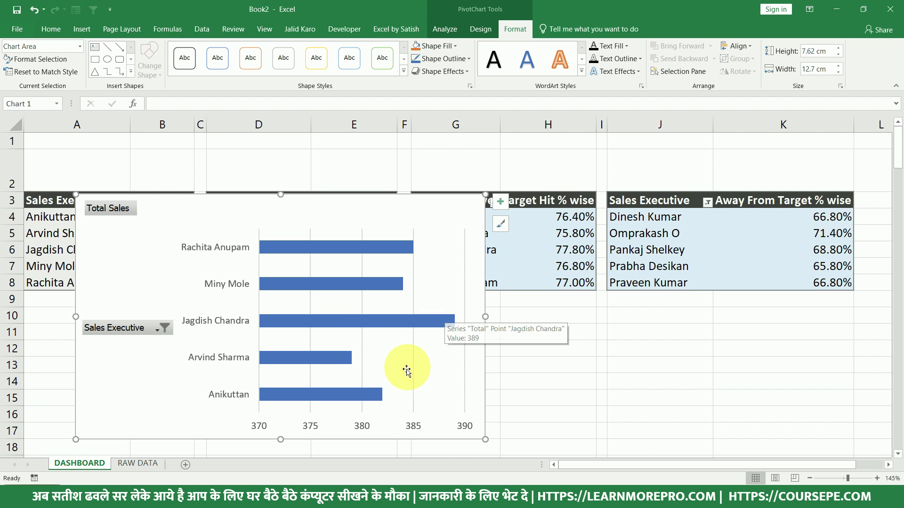
click(313, 425)
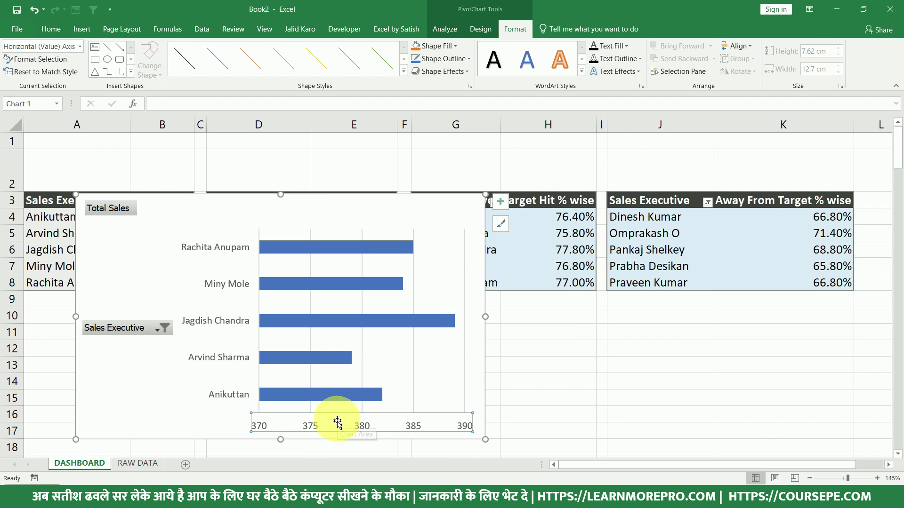
key(Delete)
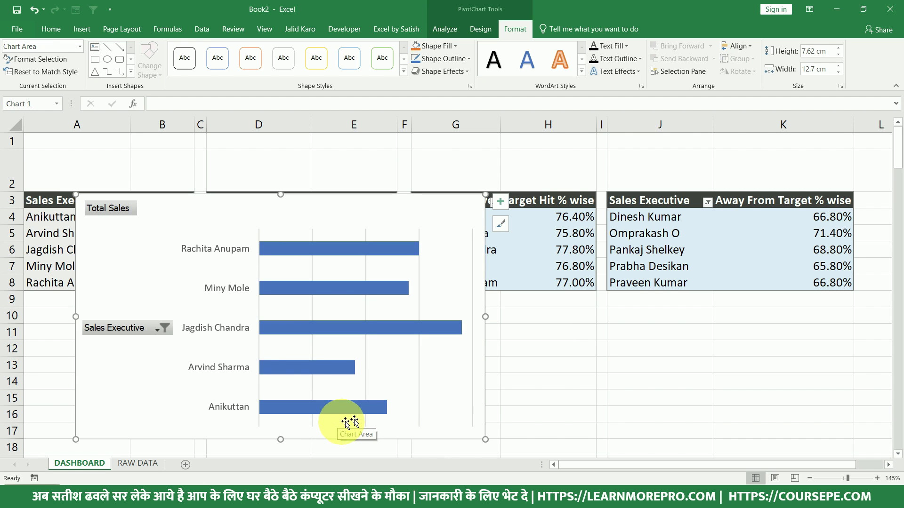
click(419, 394)
key(Delete)
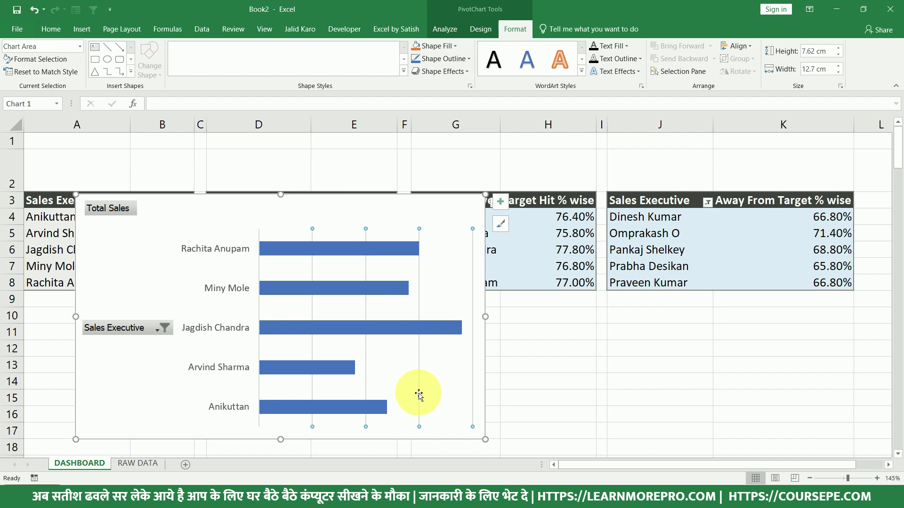
right_click(133, 325)
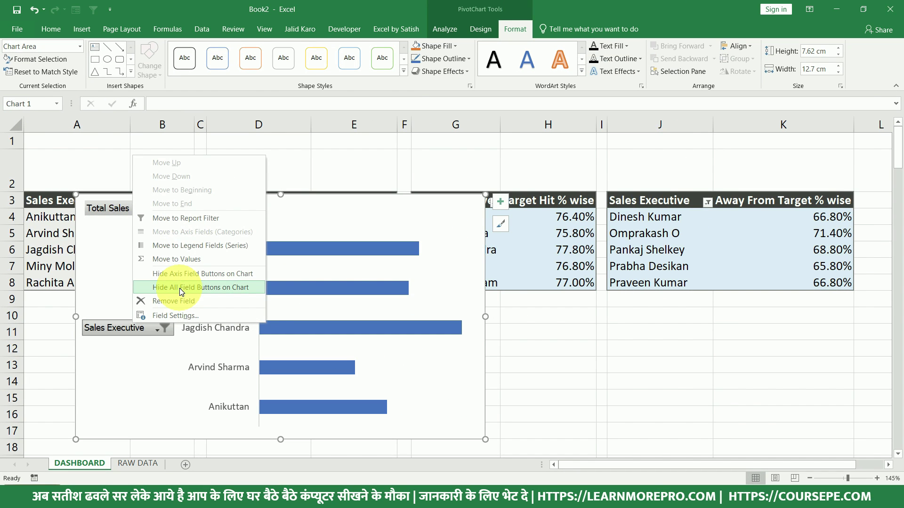
click(179, 288)
Resize the bar chart to about 4.69 cm by 11.45 cm and place it below the two Total Sales pivot tables, spanning columns A to E.
drag(484, 194, 297, 317)
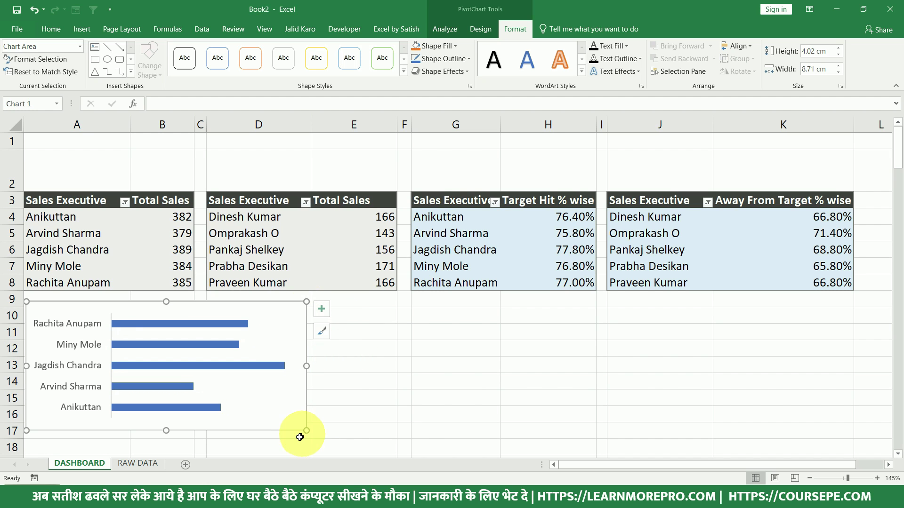
drag(305, 431, 394, 452)
drag(366, 328, 365, 311)
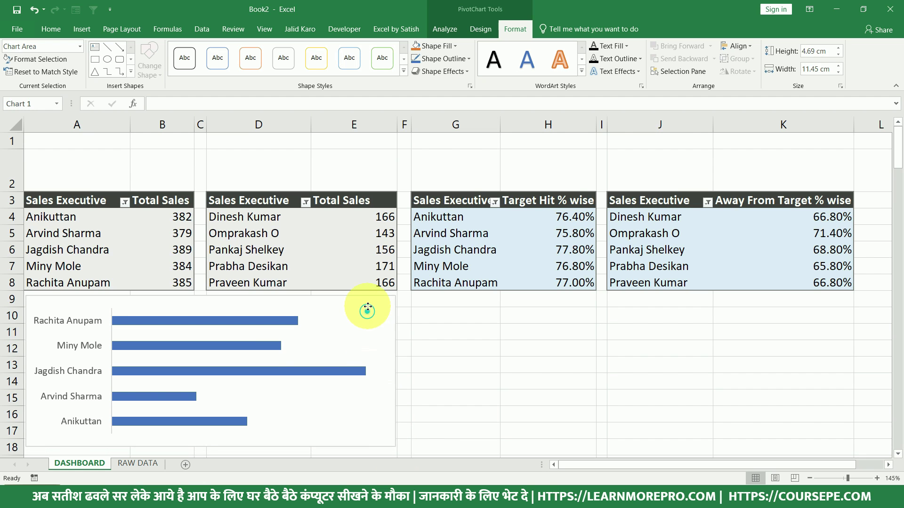
Add data labels to the bars of the Total Sales chart.
click(281, 324)
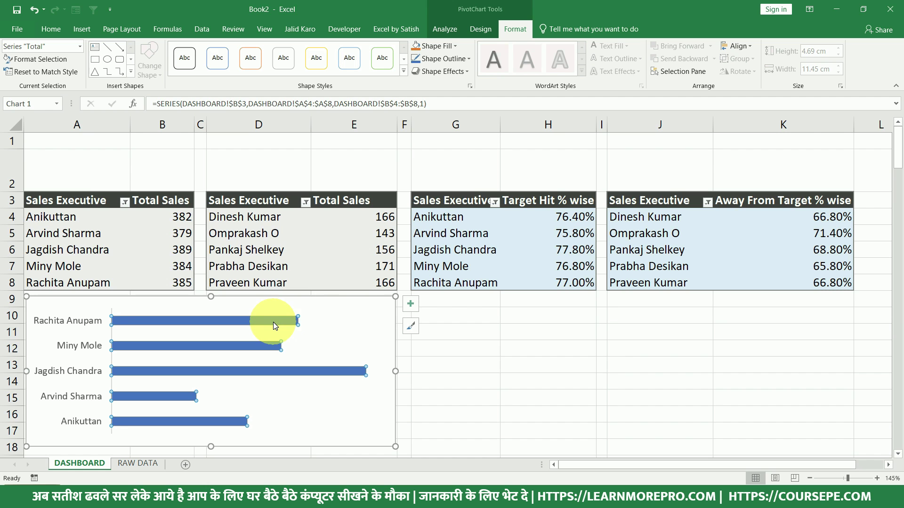
right_click(274, 325)
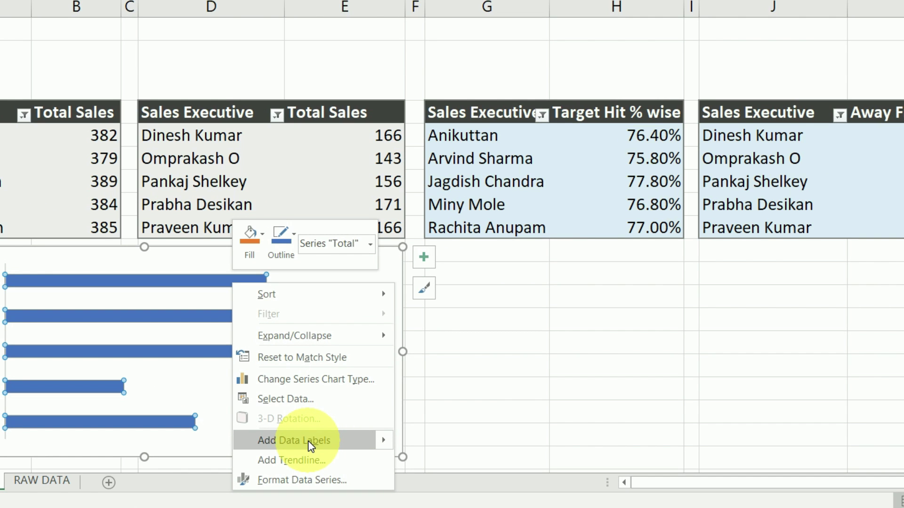
click(308, 440)
Fill the bar chart's data labels with a light gold theme color.
click(294, 284)
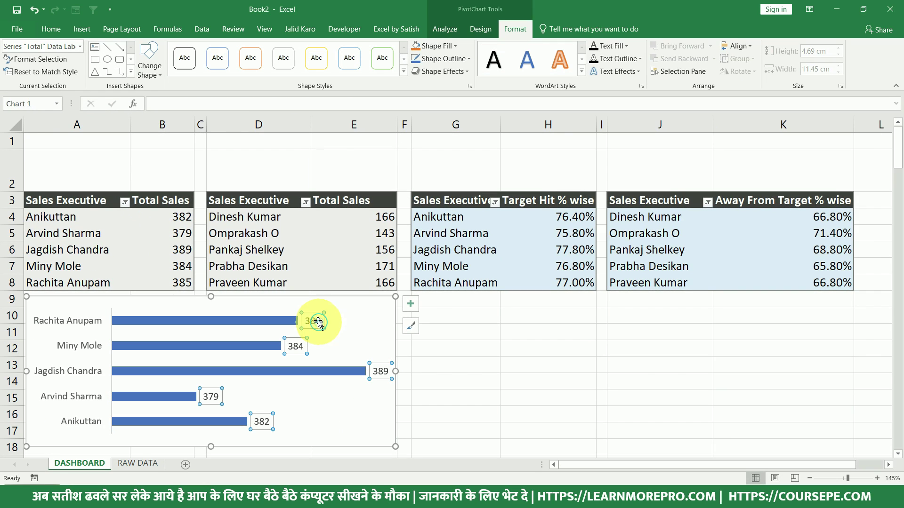
click(55, 33)
click(166, 68)
click(175, 69)
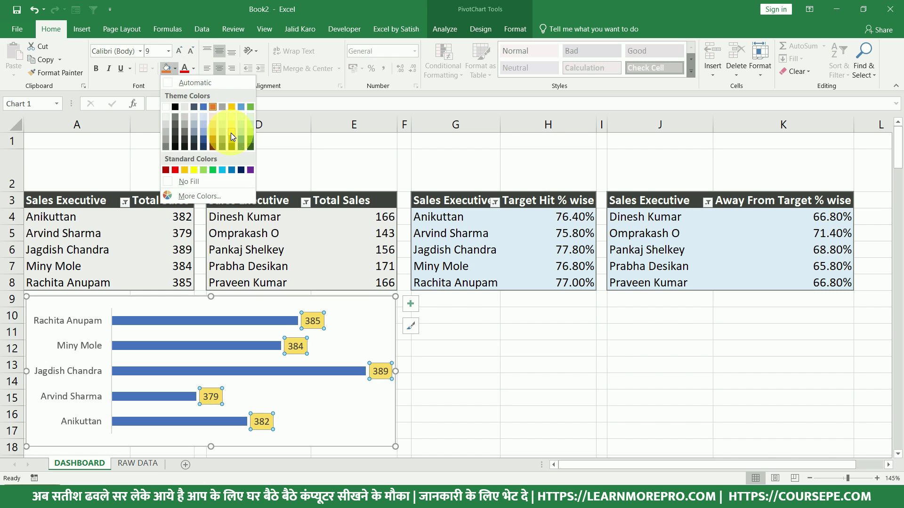
click(231, 133)
click(514, 394)
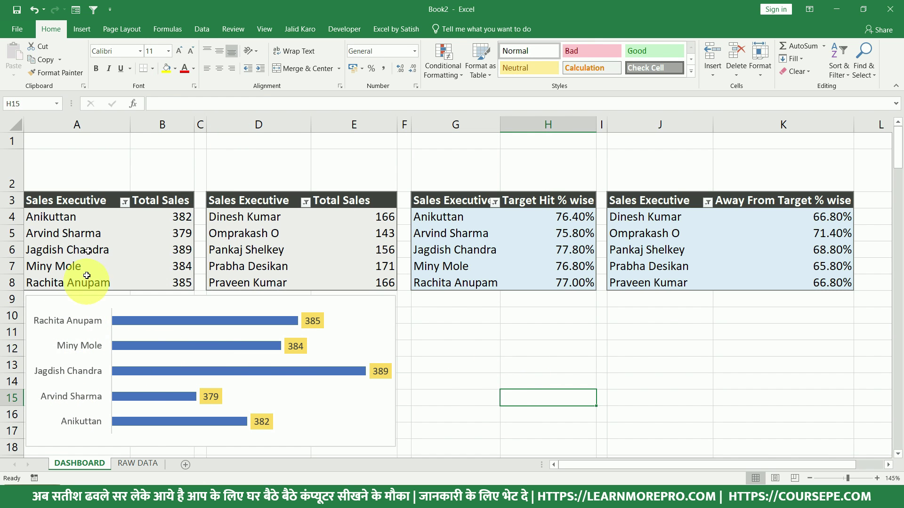
Nudge the bar chart slightly up and left to align it directly beneath the Total Sales pivot table.
drag(66, 218, 71, 266)
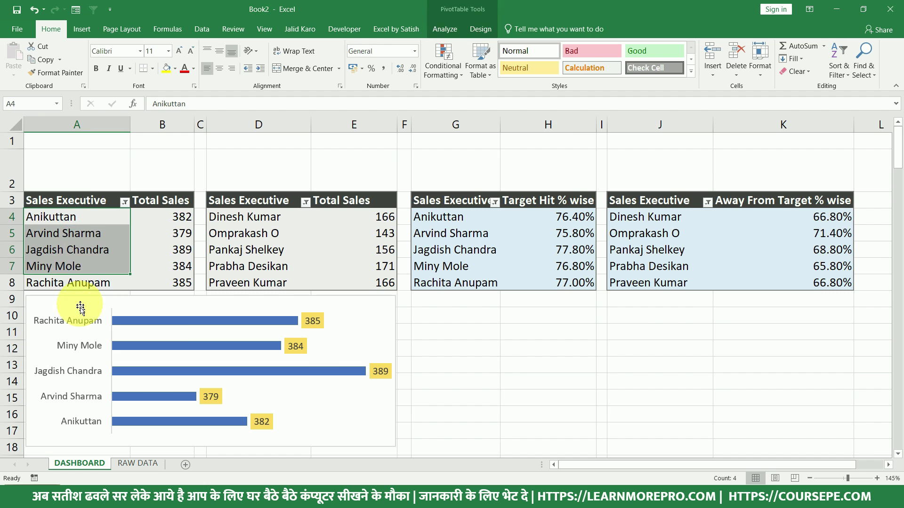
click(88, 304)
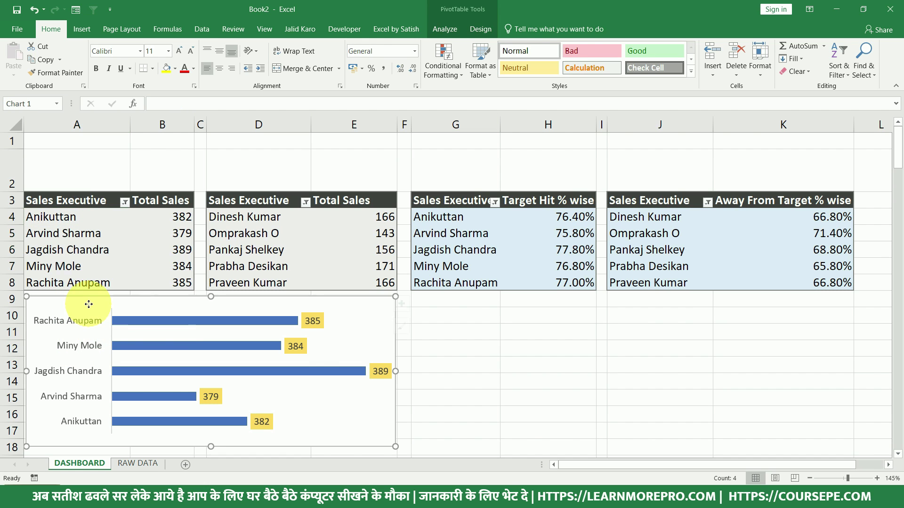
drag(88, 304, 88, 303)
click(497, 382)
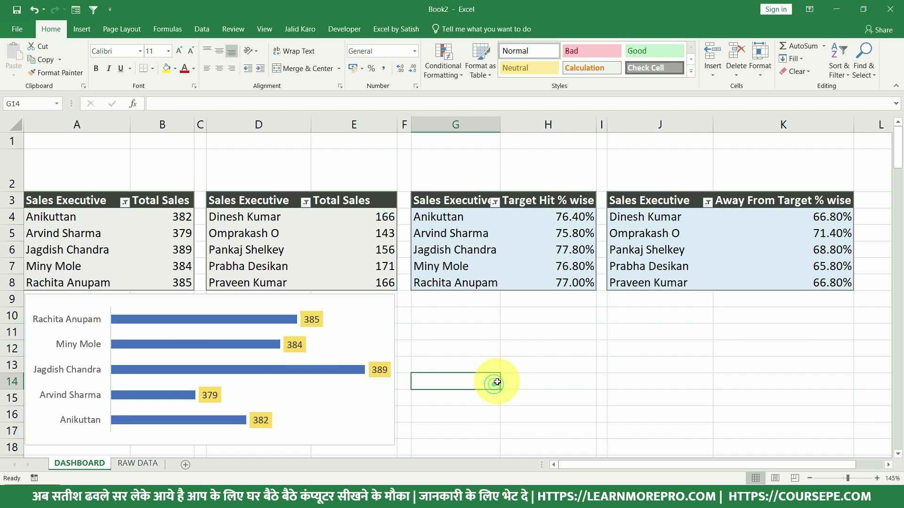
click(522, 320)
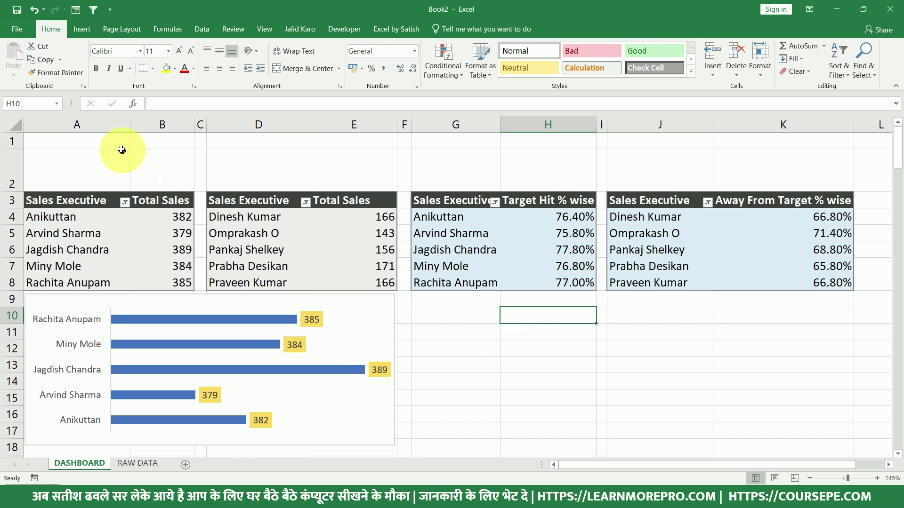
Fill the empty cells A1:K2 above the pivot tables with the lightest gray theme color.
drag(93, 141, 807, 178)
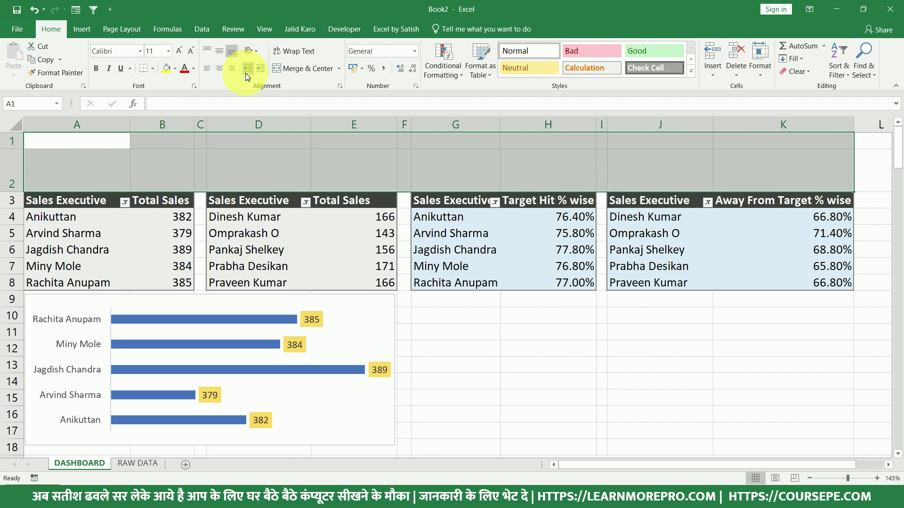
click(175, 70)
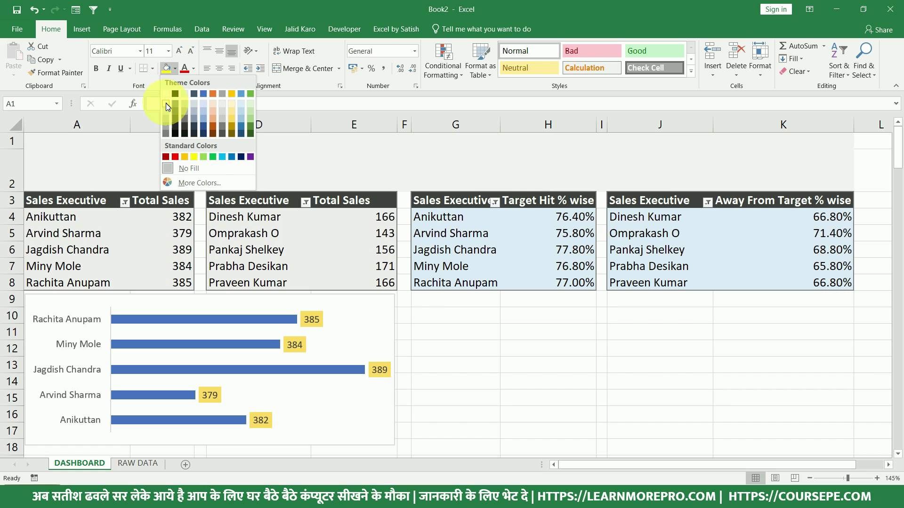
click(165, 103)
Fill the chart area A9:K19 below the pivot tables with the same lightest gray as rows 1 and 2.
drag(799, 304, 63, 393)
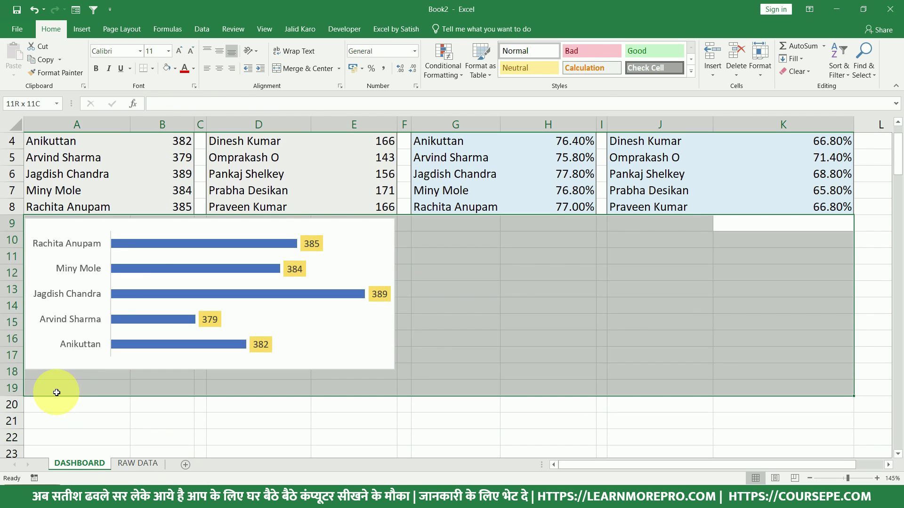
scroll(151, 201, up, 1)
click(151, 69)
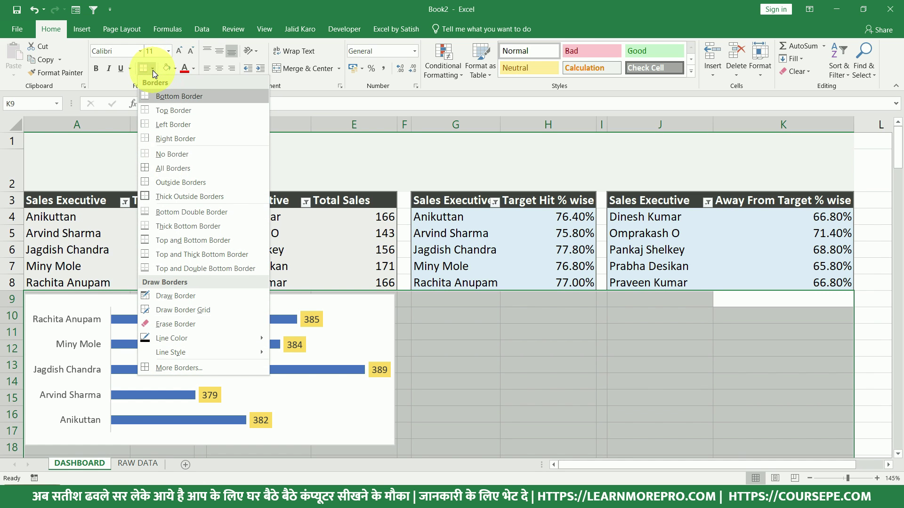
click(175, 69)
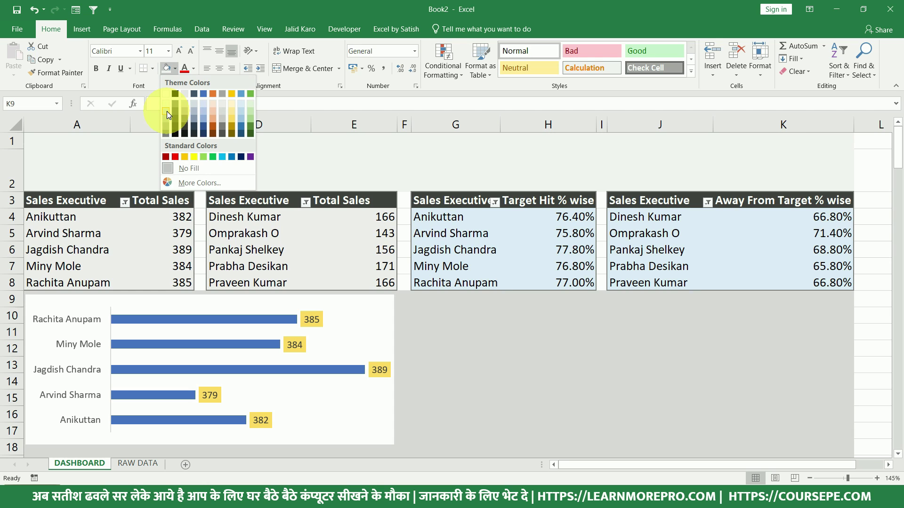
click(166, 103)
click(629, 361)
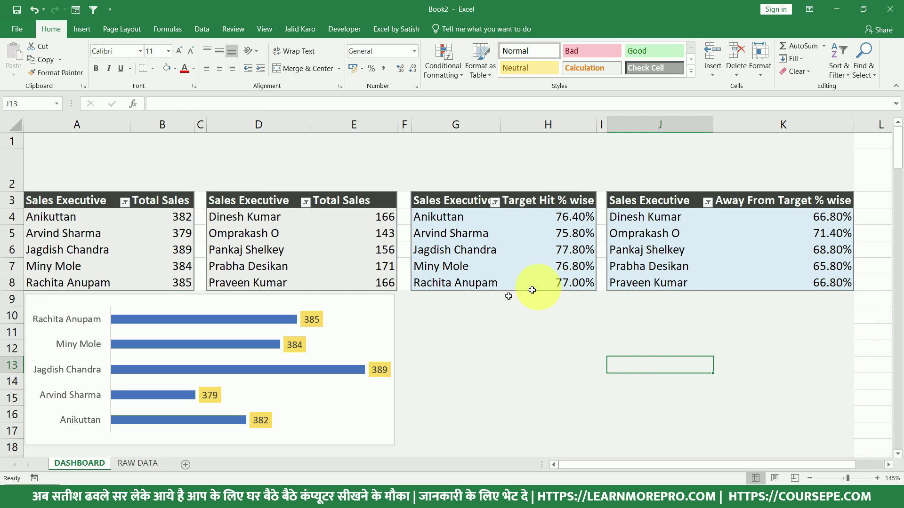
Widen the bar chart slightly so its outer edge lines up with the end of column E.
click(388, 329)
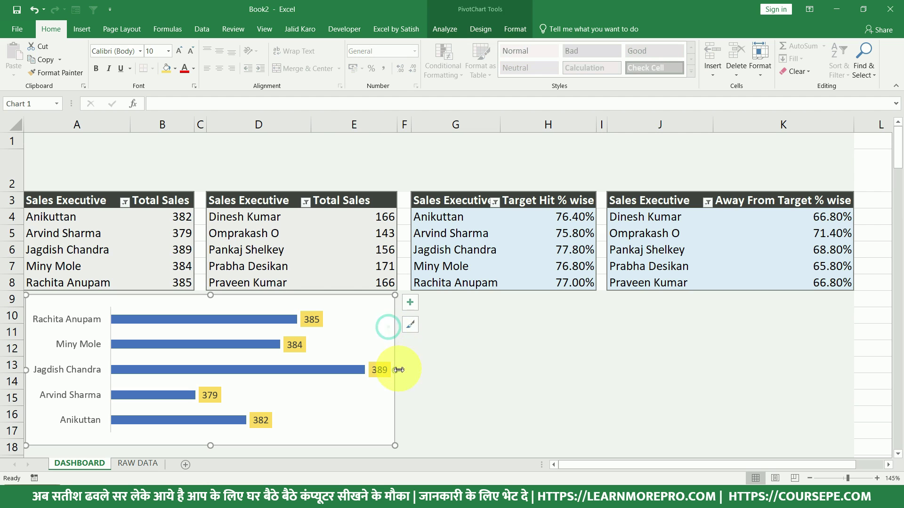
drag(396, 372, 400, 371)
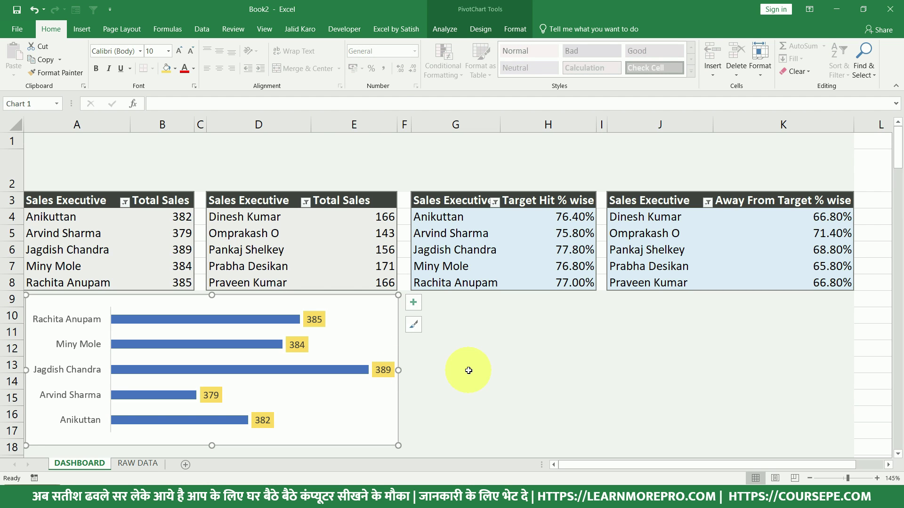
Insert a pie PivotChart based on the Target Hit % wise PivotTable.
click(468, 371)
click(460, 234)
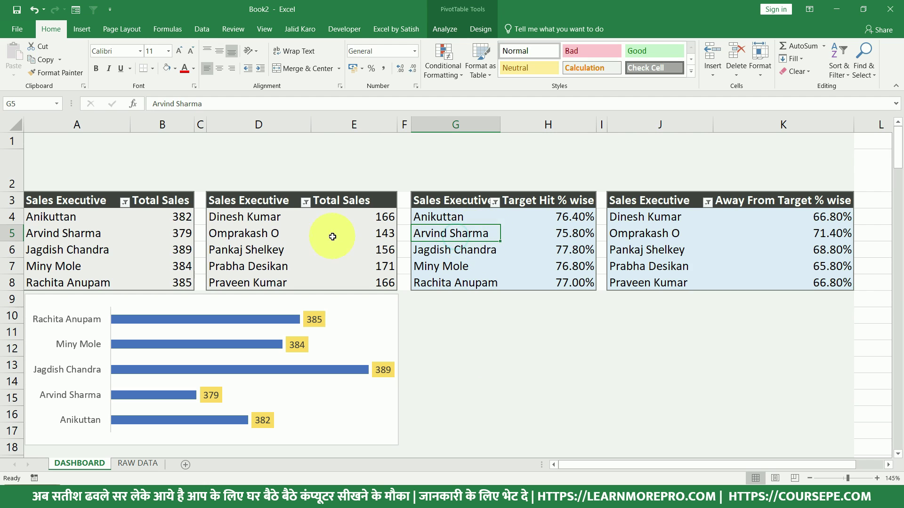
click(166, 223)
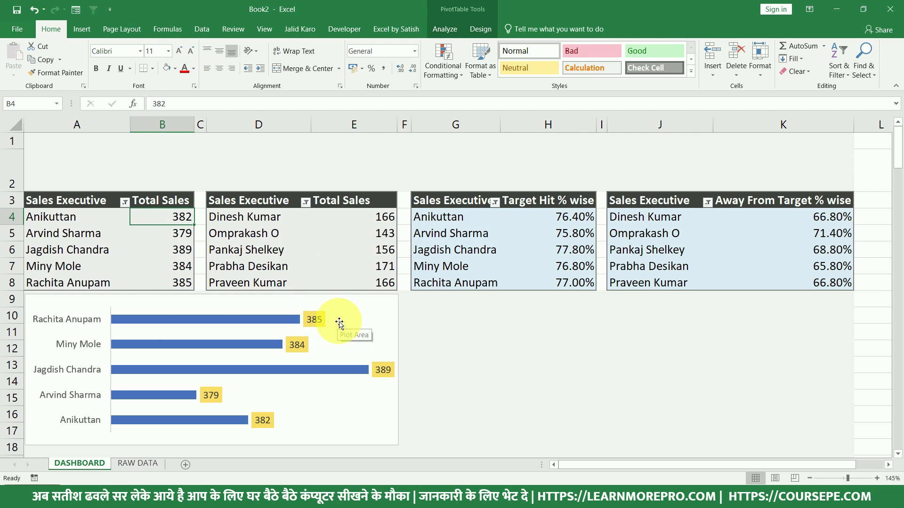
click(529, 226)
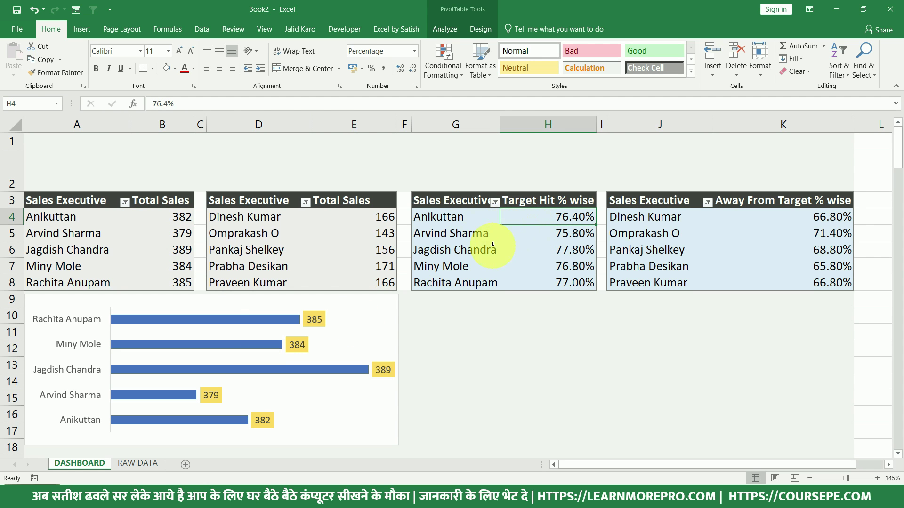
click(448, 31)
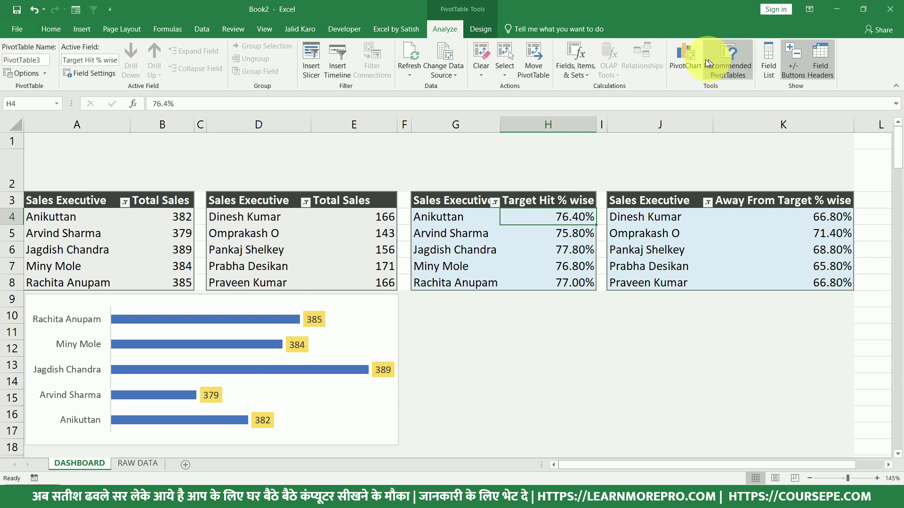
click(687, 59)
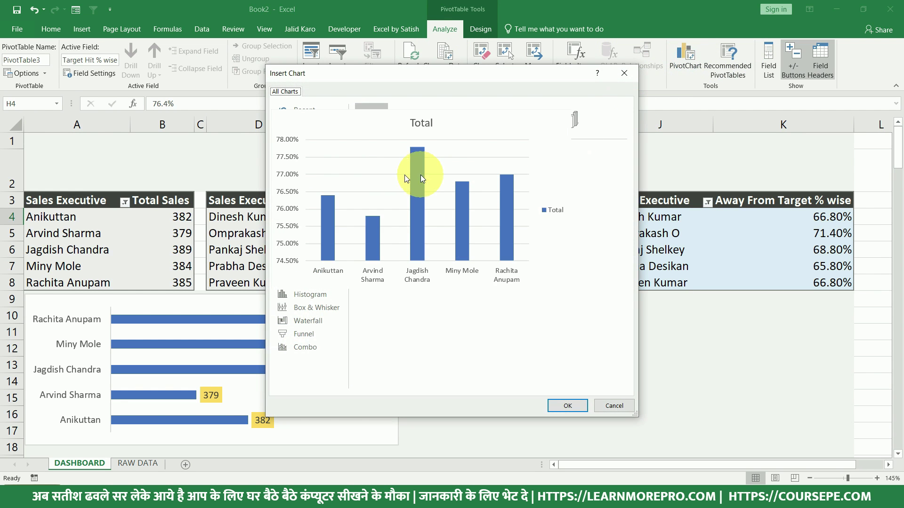
click(300, 165)
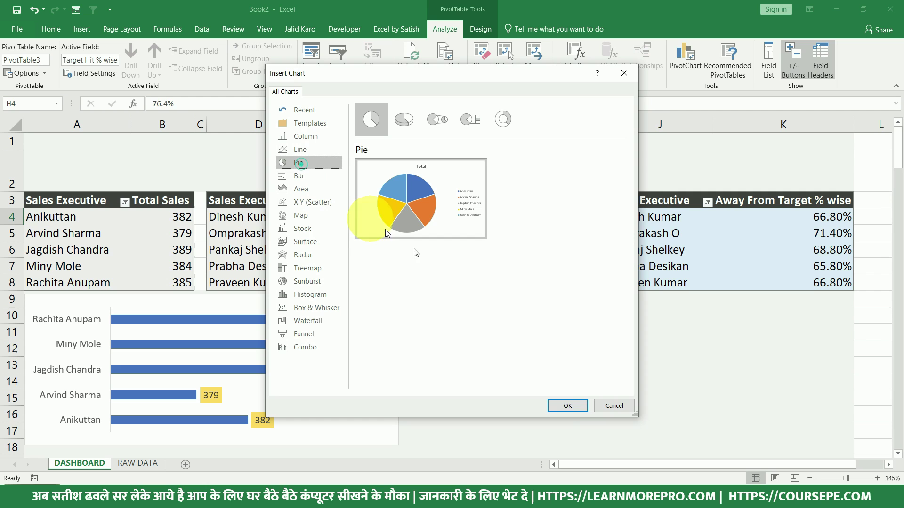
click(568, 405)
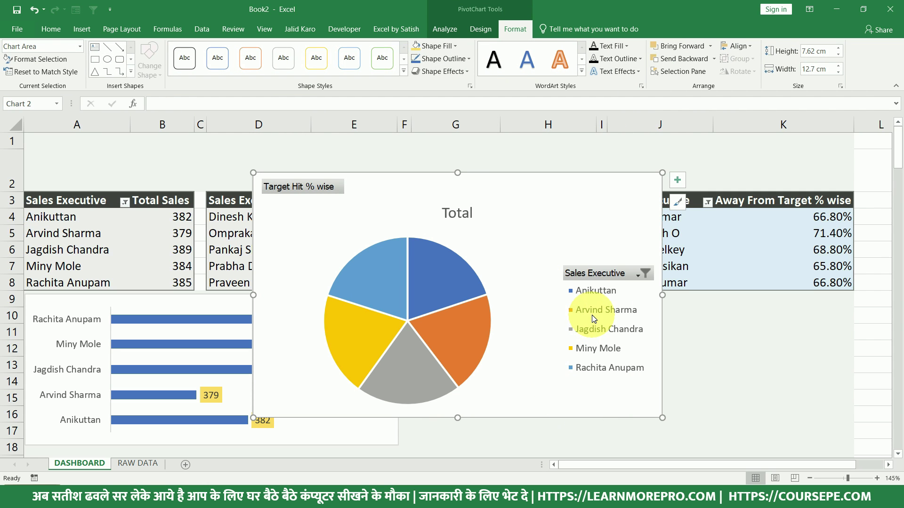
Remove the new pie chart's title and hide all of its field buttons.
click(466, 212)
key(Delete)
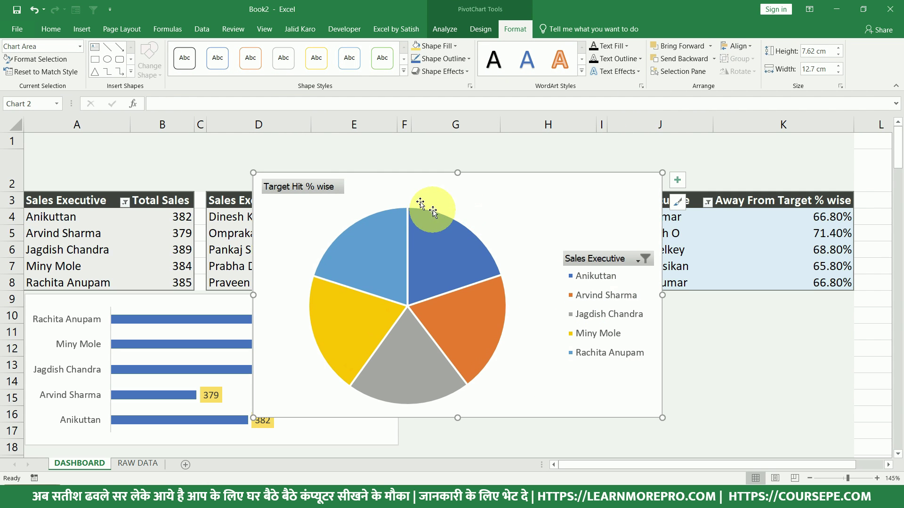
right_click(612, 259)
click(676, 391)
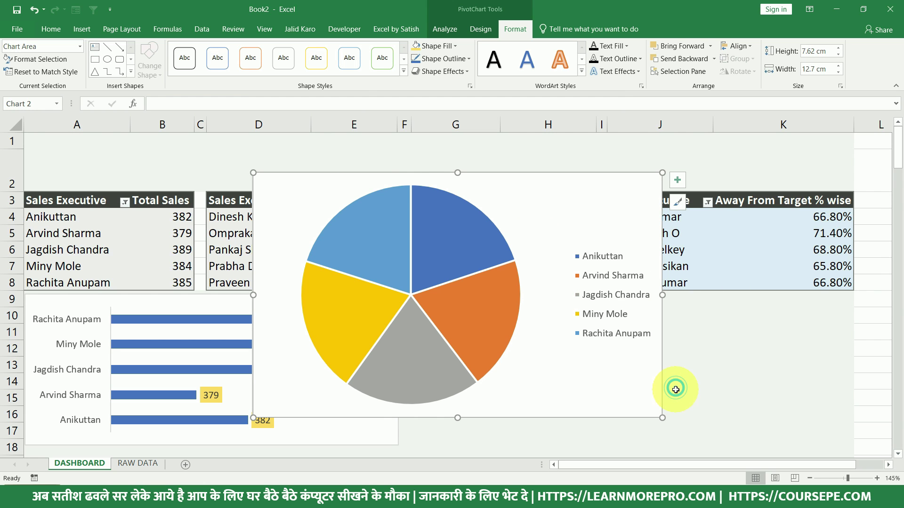
Move the pie chart clear of the bar chart, next to column E, and delete its legend.
drag(581, 195, 761, 229)
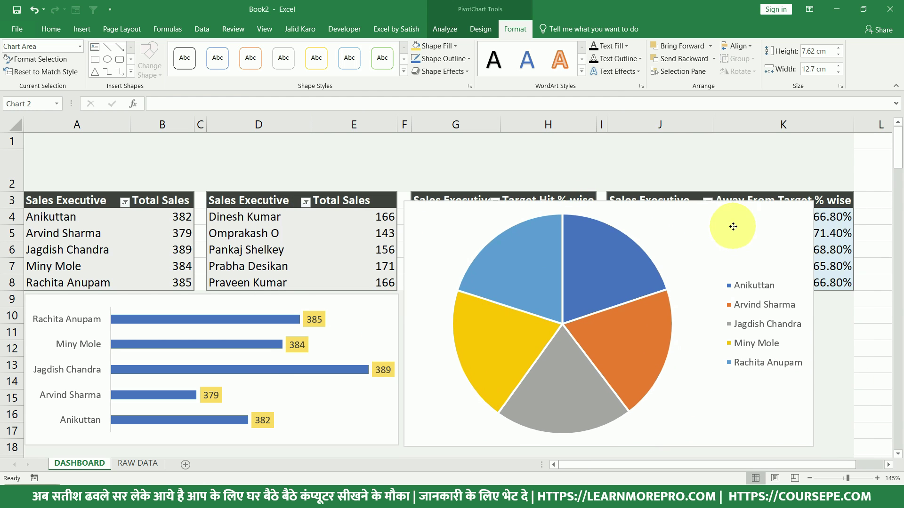
click(767, 305)
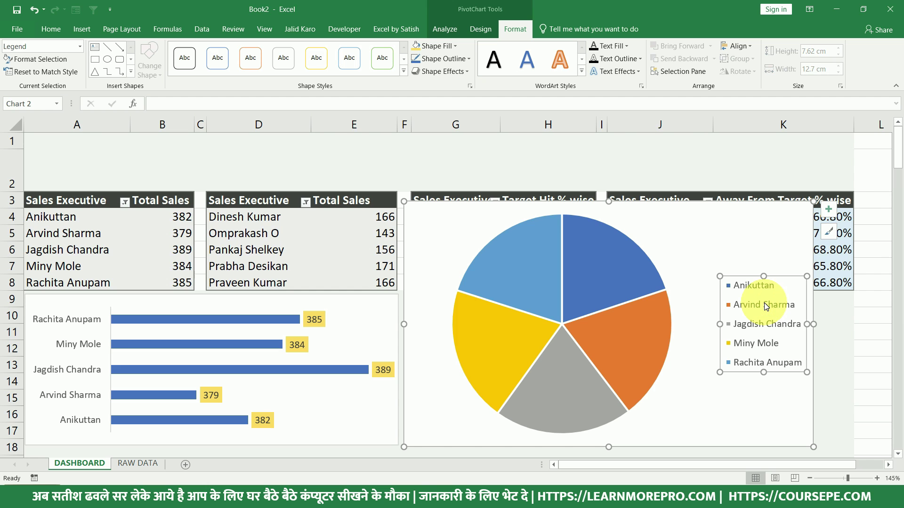
key(Delete)
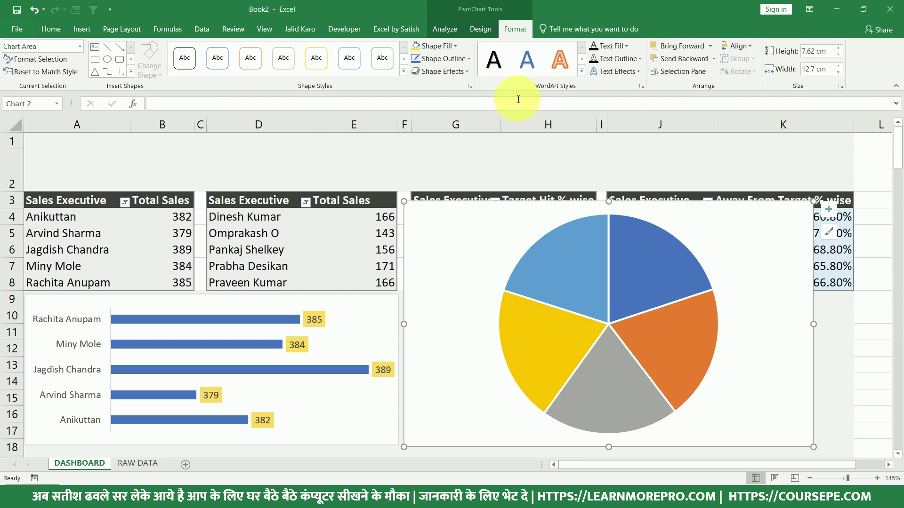
Apply chart Style 3 to the pie chart and delete the legend that comes with the style.
click(479, 30)
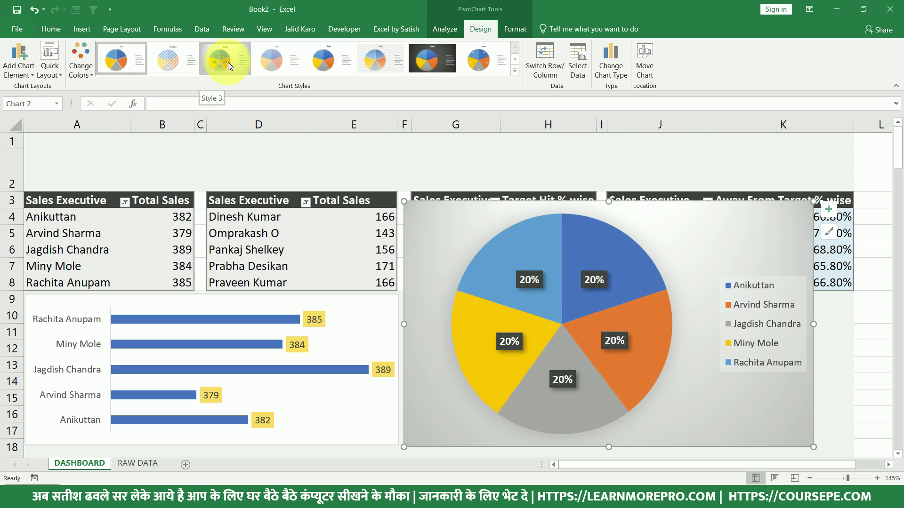
click(228, 62)
click(752, 320)
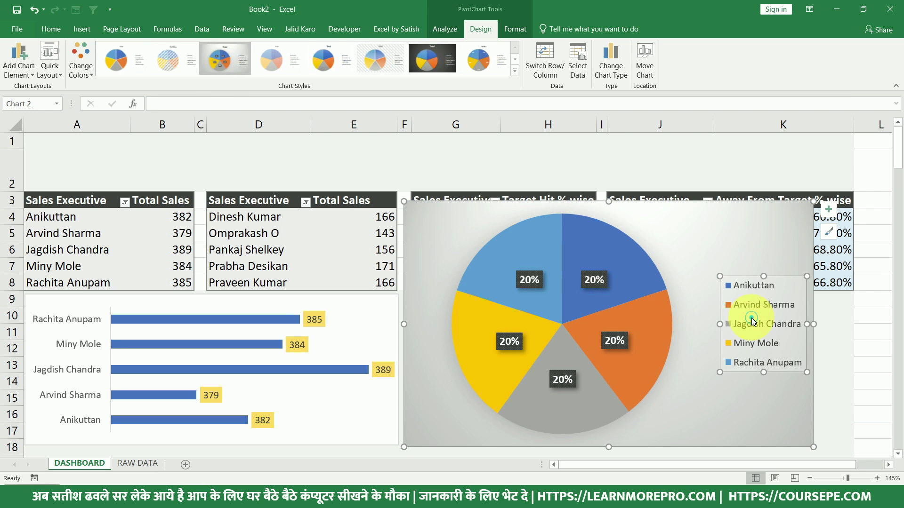
key(Delete)
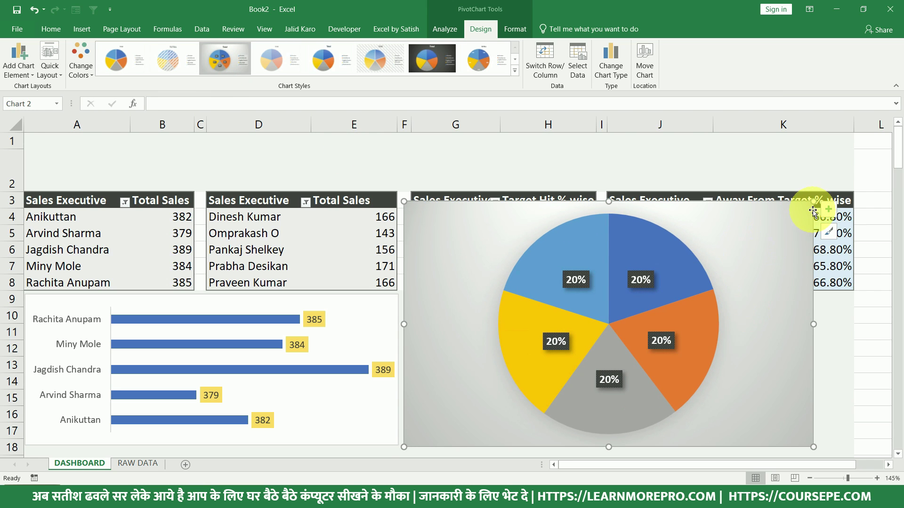
Shrink the pie chart to fit beneath the Target Hit % wise table, spanning columns G to H from row 9 down.
drag(813, 203, 595, 296)
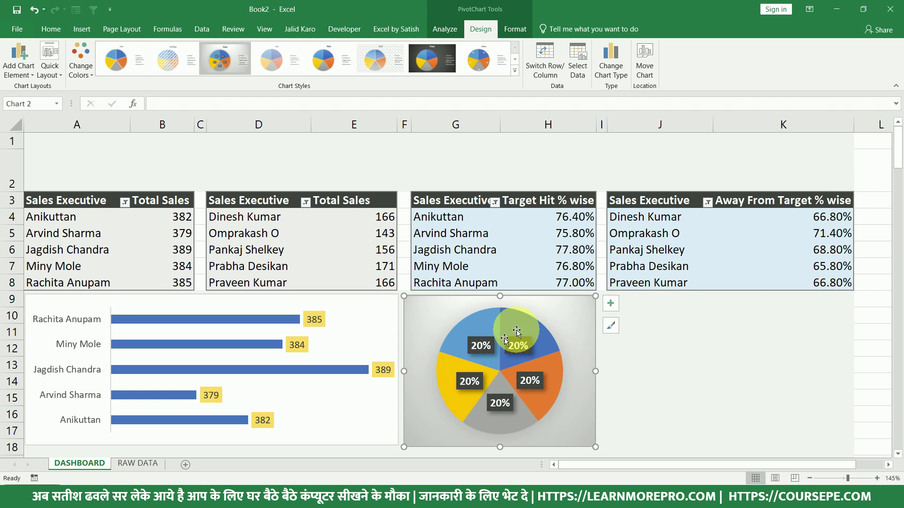
drag(404, 371, 413, 371)
click(491, 354)
Add the category name to the pie chart's data labels alongside the percentage.
click(516, 348)
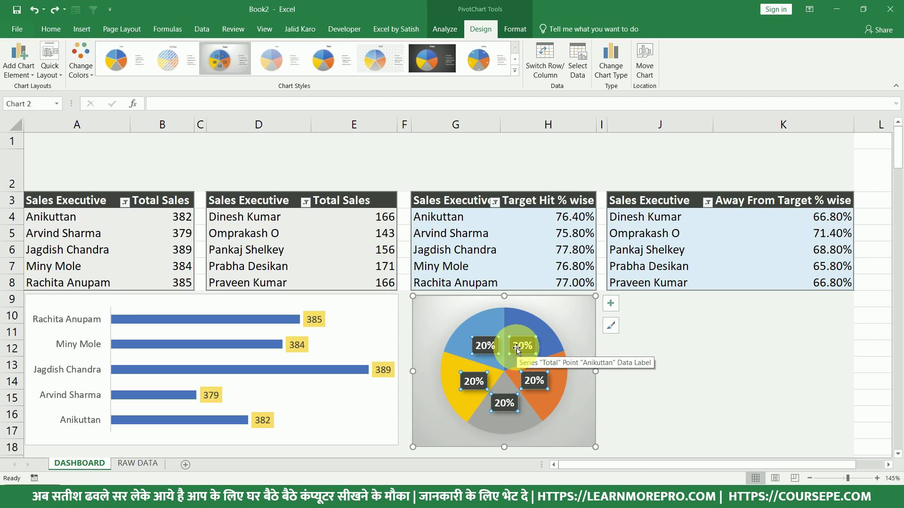
right_click(517, 348)
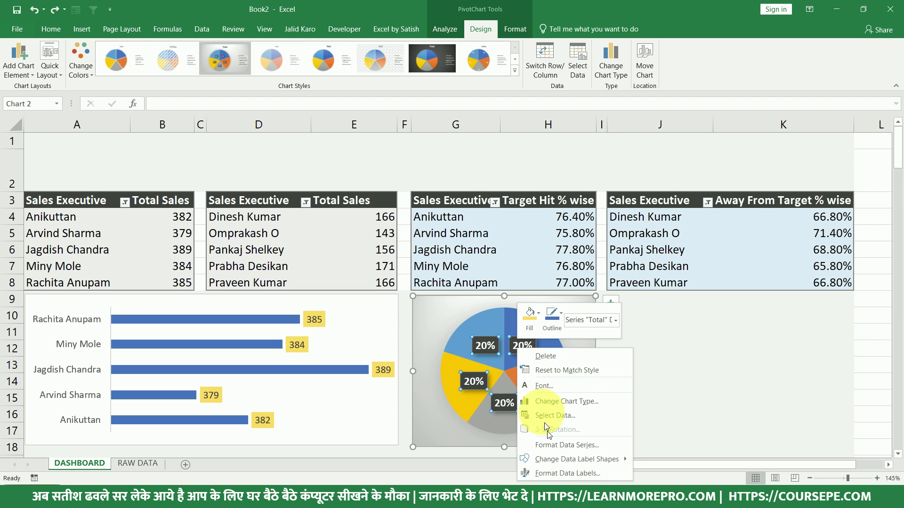
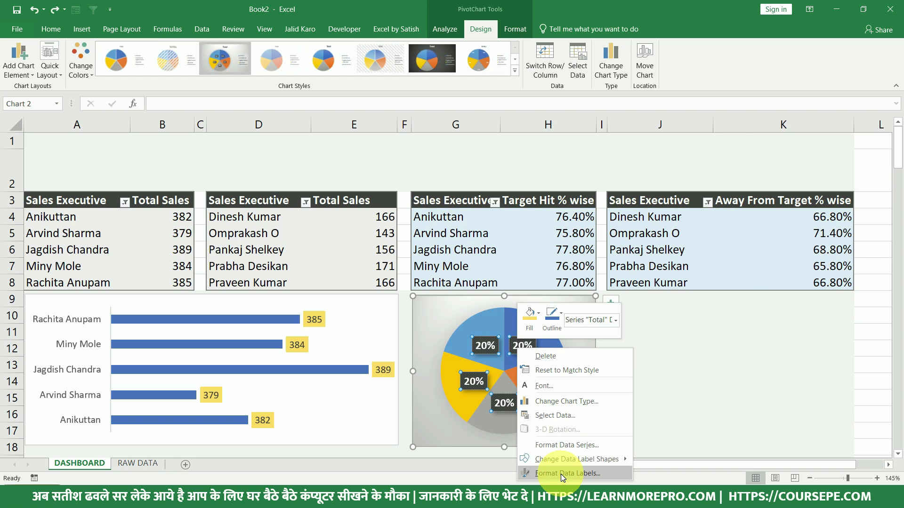
click(561, 473)
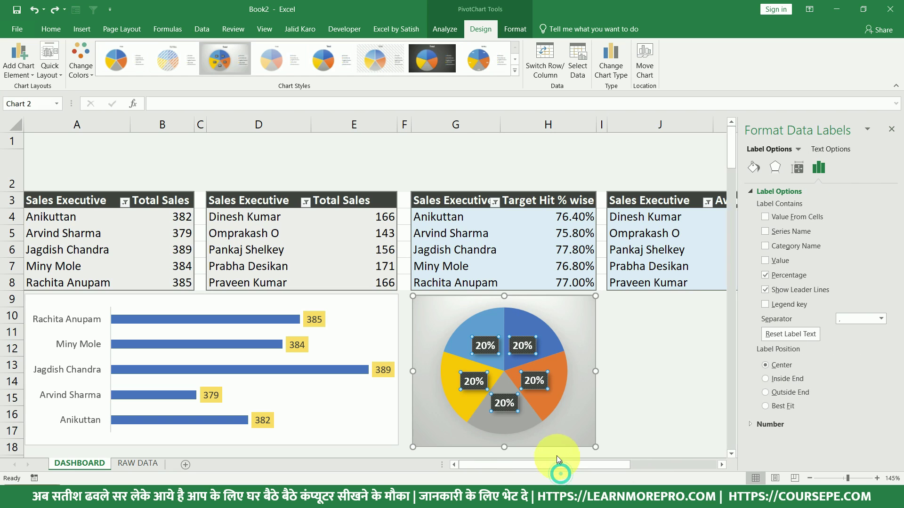
click(784, 247)
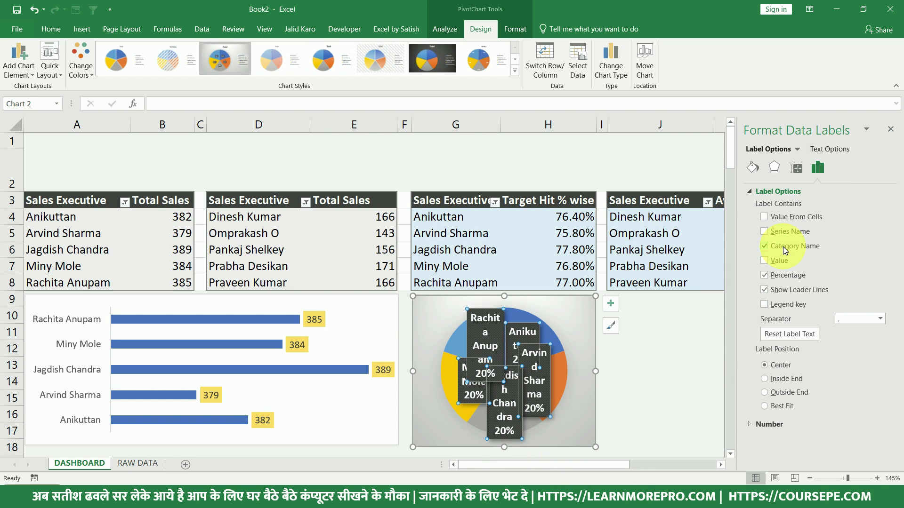
Reduce the font size of the pie chart's data labels to 4.
click(50, 30)
click(190, 51)
click(190, 51)
click(190, 51)
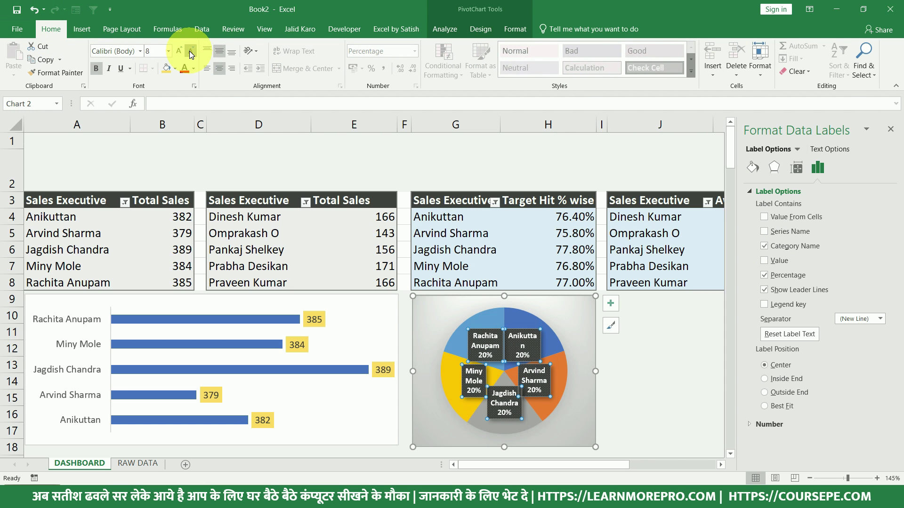
click(190, 51)
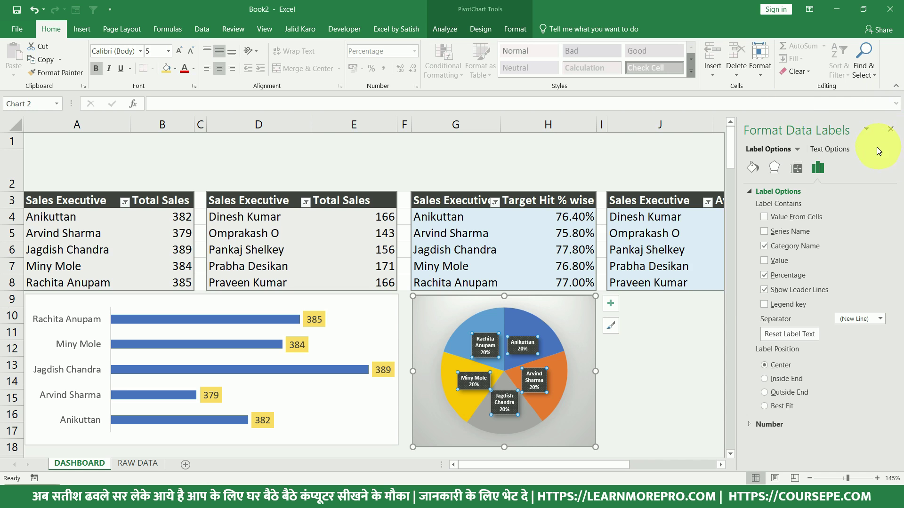
click(193, 52)
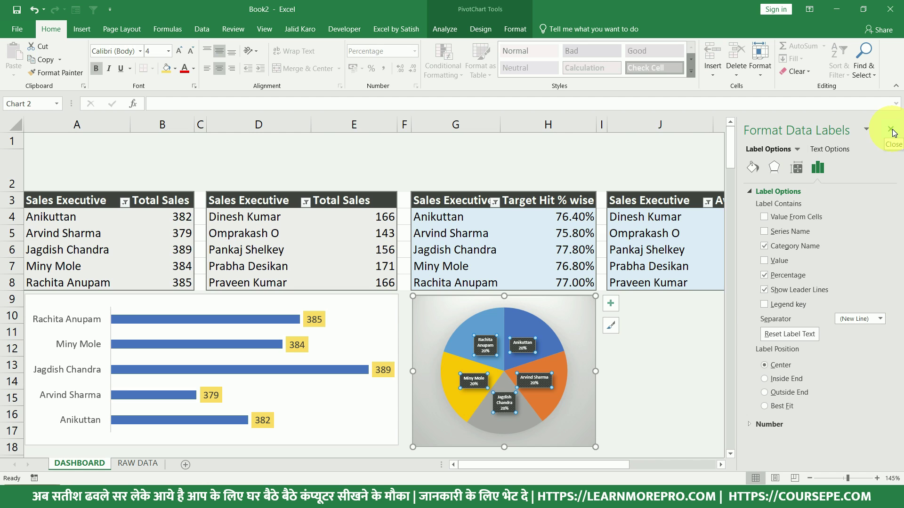
Remove the category name from the pie chart's data labels and set their font size to 8.
click(764, 246)
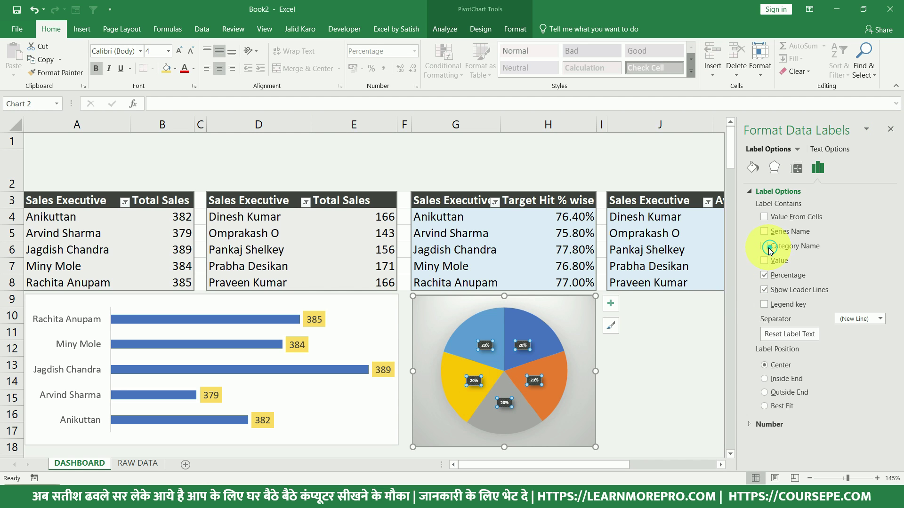
click(179, 51)
click(179, 51)
click(179, 51)
click(179, 51)
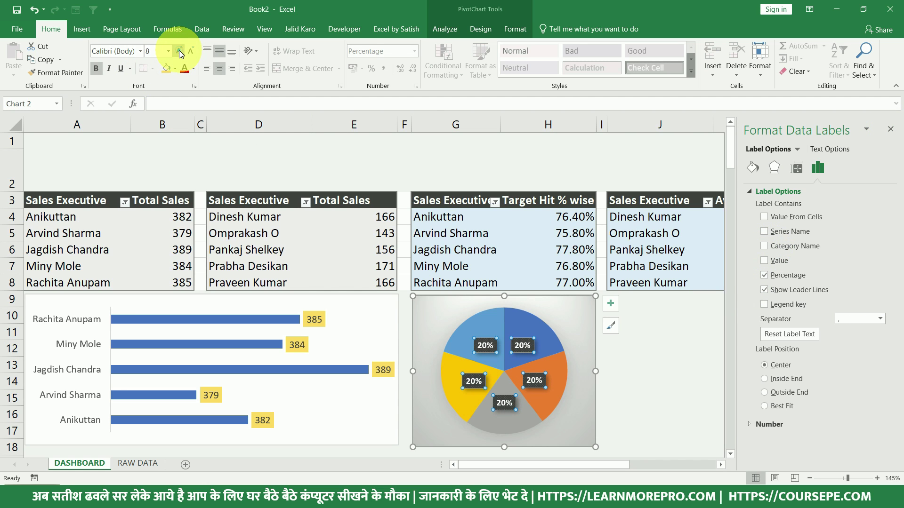
click(891, 131)
Review the pie chart's data label options and compare the slice percentages with the Target Hit % wise values in H4:H8.
right_click(531, 387)
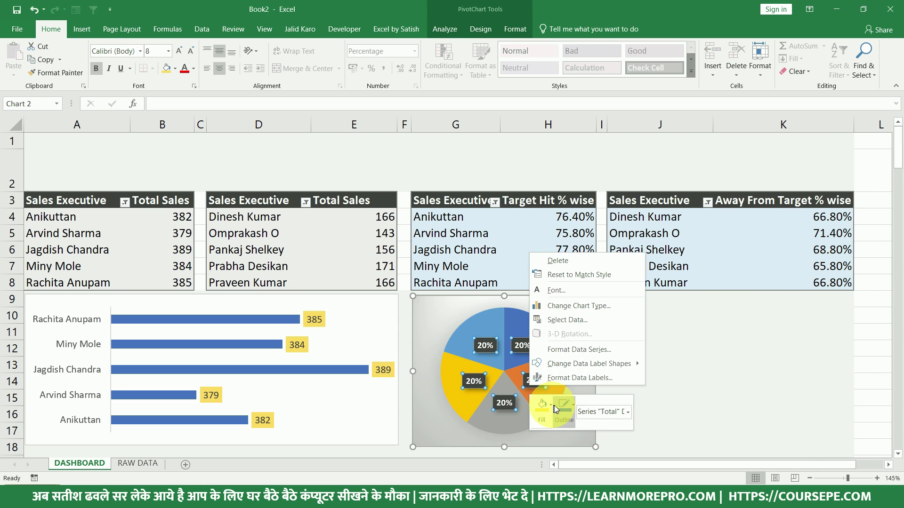
click(571, 385)
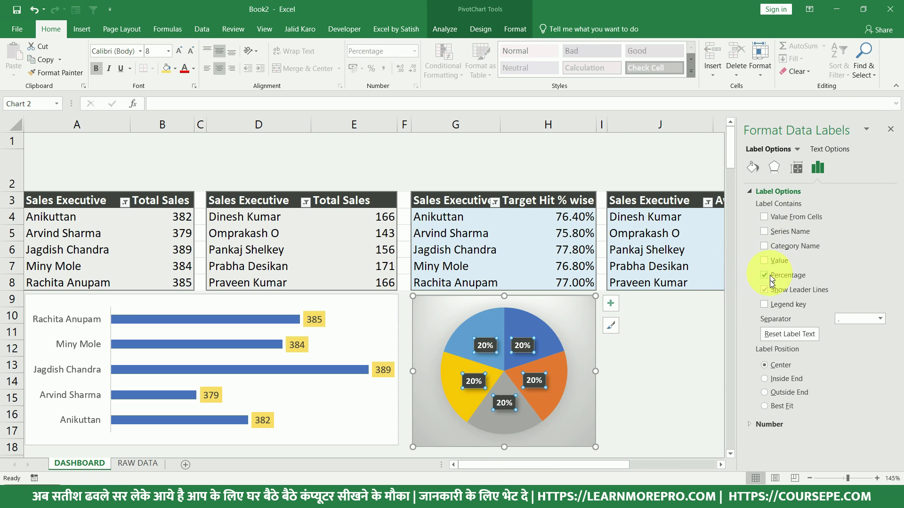
click(891, 132)
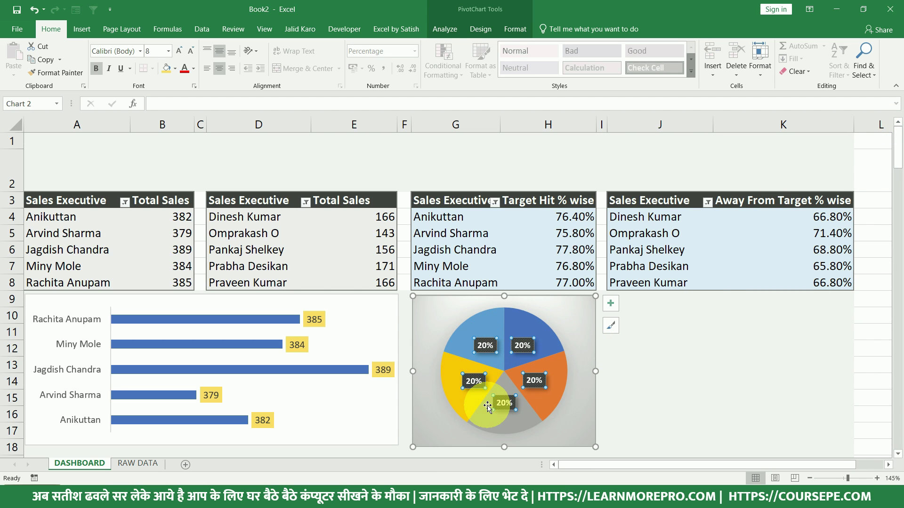
mouse_move(487, 407)
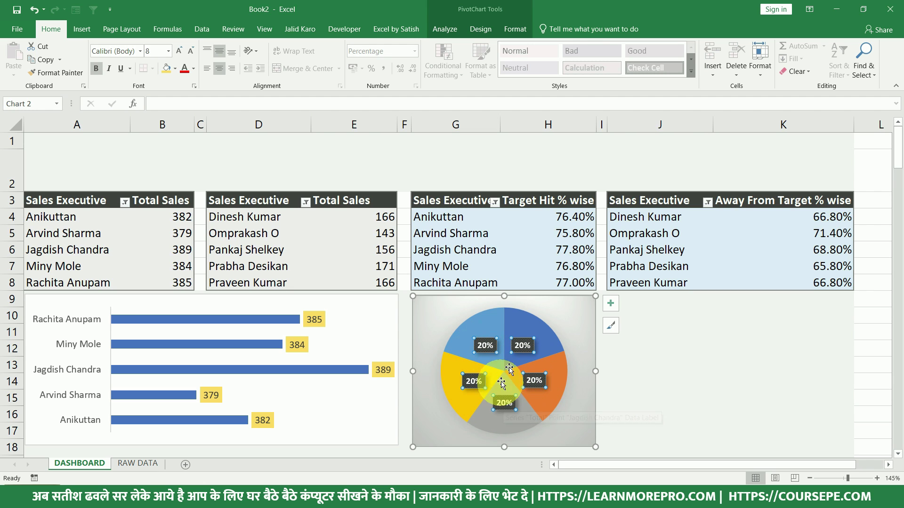
drag(580, 220, 573, 283)
click(570, 219)
click(567, 234)
click(567, 250)
click(567, 266)
click(568, 282)
Change the Target Hit % wise table's Top 10 value filter to show the bottom 5 items.
click(494, 203)
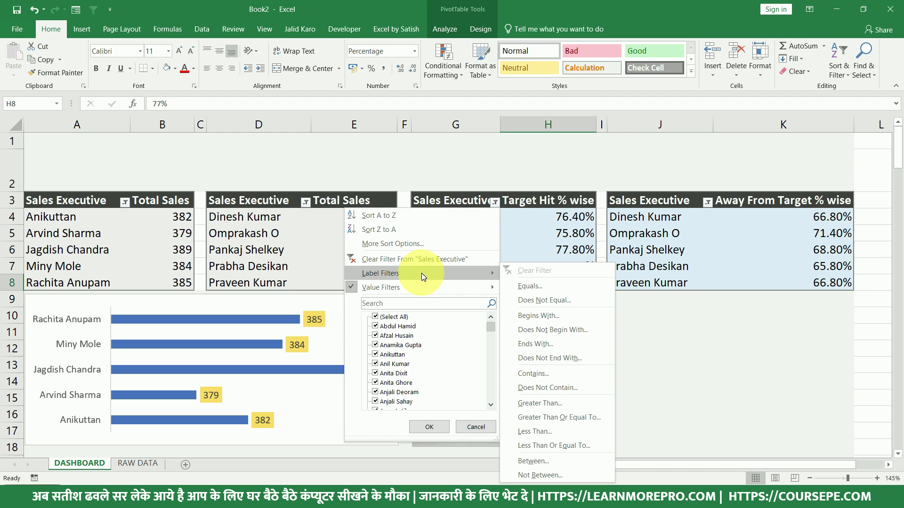
click(423, 285)
click(531, 420)
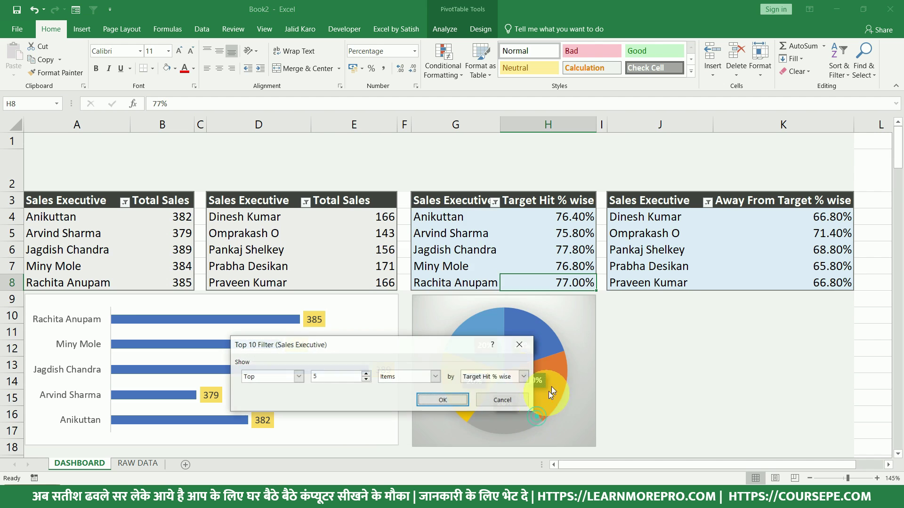
click(298, 376)
click(267, 394)
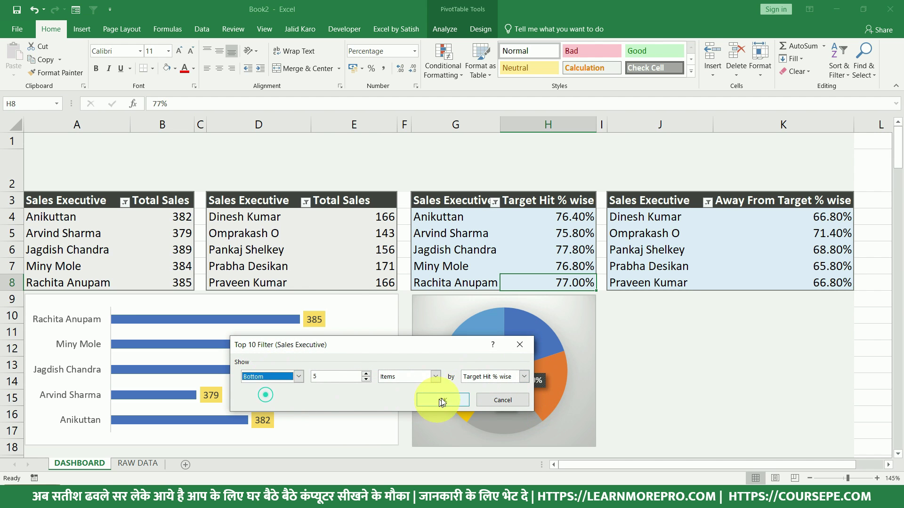
click(442, 401)
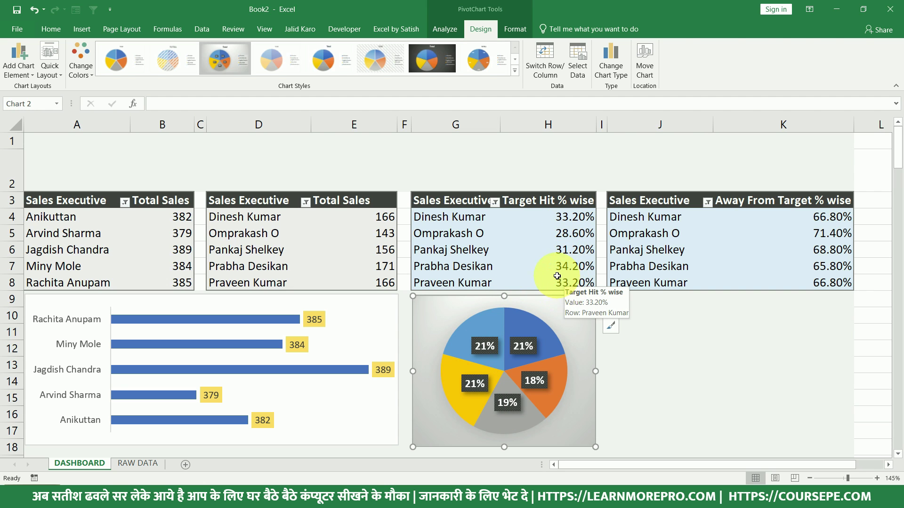
Undo the bottom 5 filter on the Target Hit % wise table and reselect the pie chart.
key(ctrl+z)
click(629, 377)
click(572, 322)
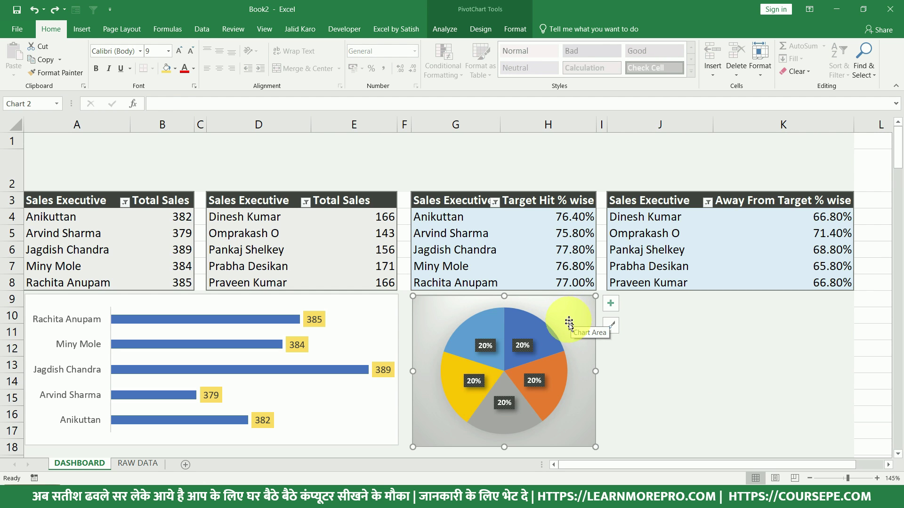
Fill the pie chart's area with white in place of its gray gradient.
click(516, 29)
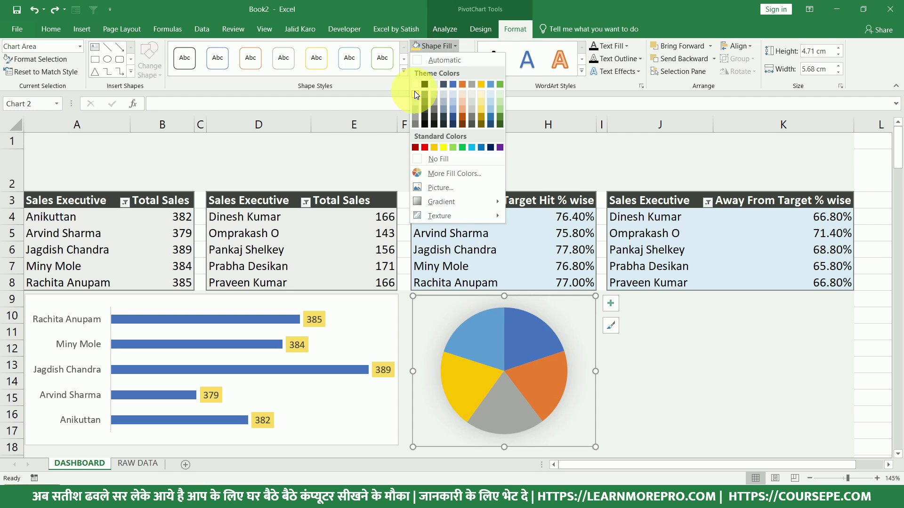
click(416, 88)
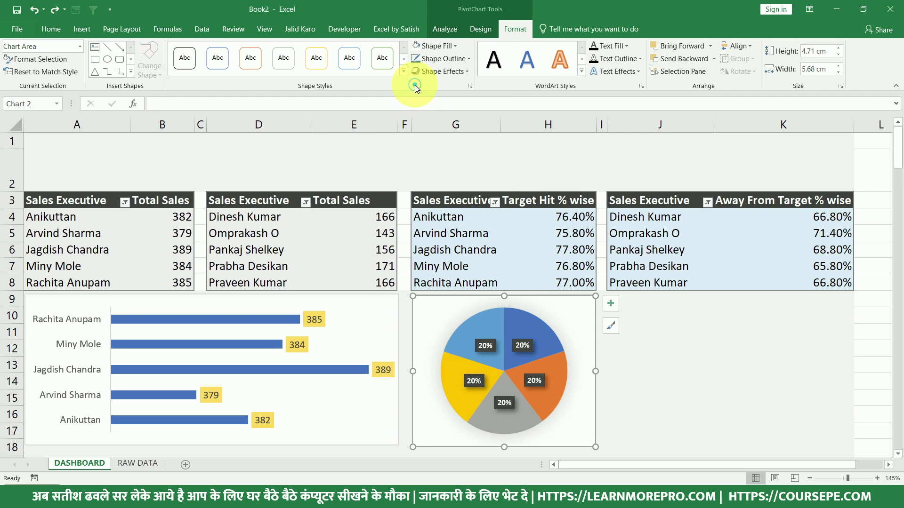
click(765, 380)
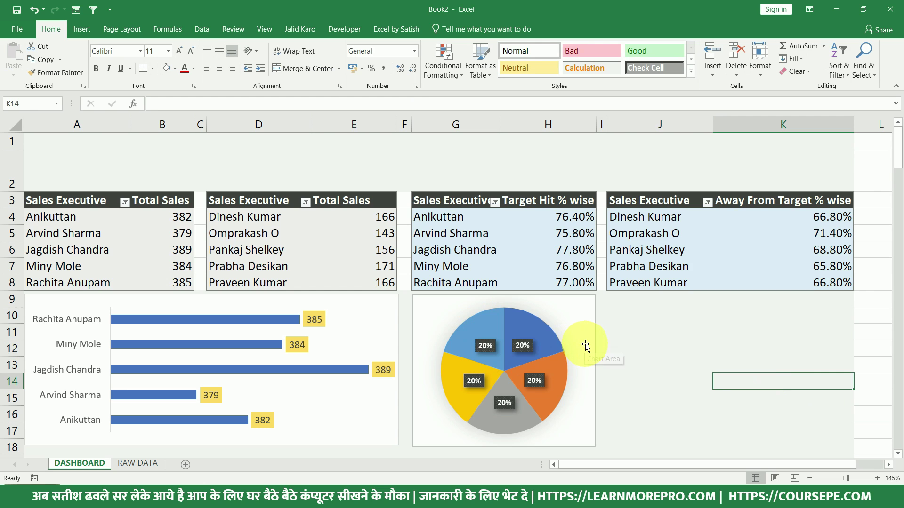
Insert a line PivotChart based on the Away From Target % wise table.
click(663, 261)
click(660, 242)
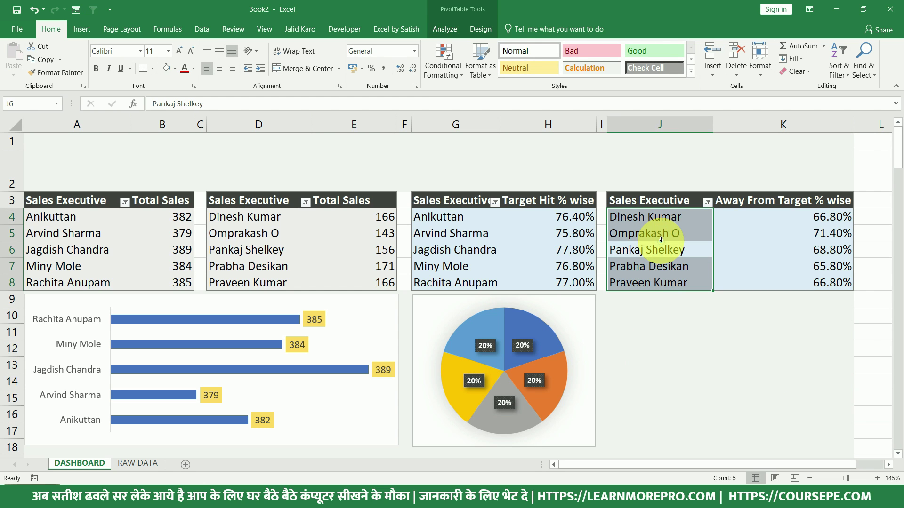
click(447, 22)
click(690, 61)
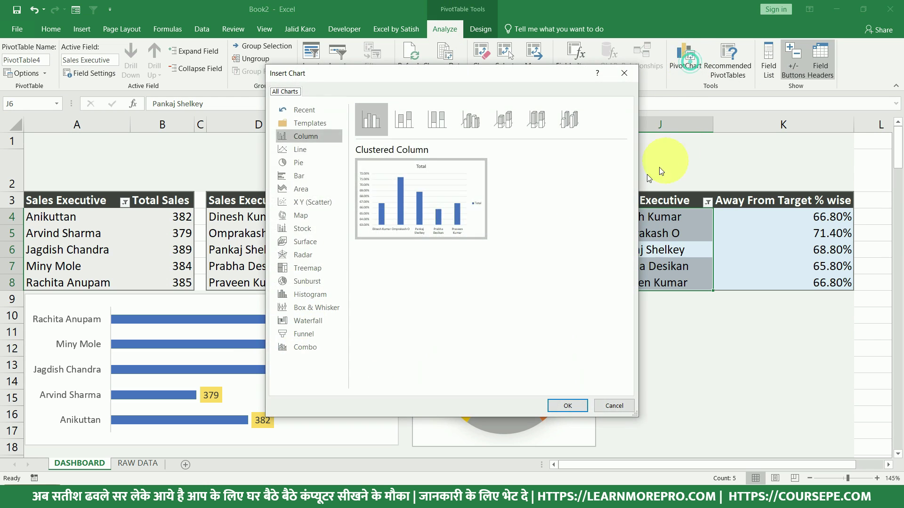
click(307, 150)
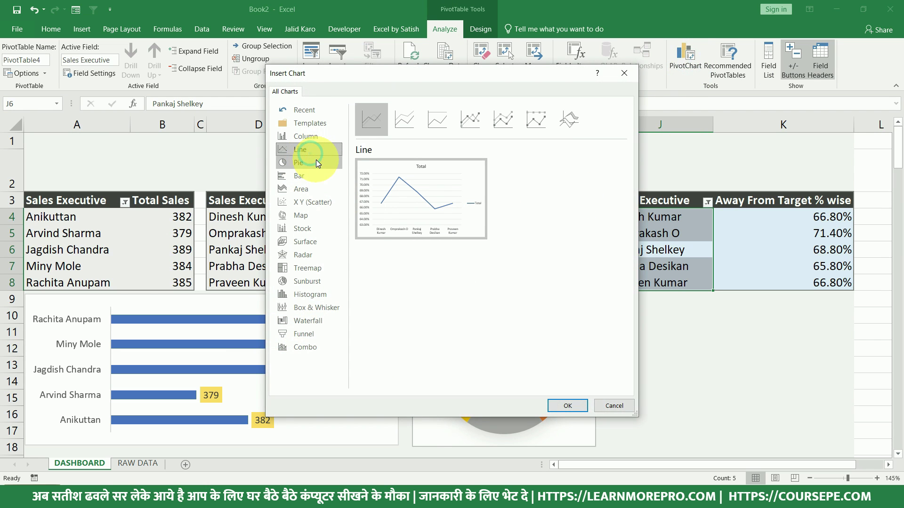
click(571, 406)
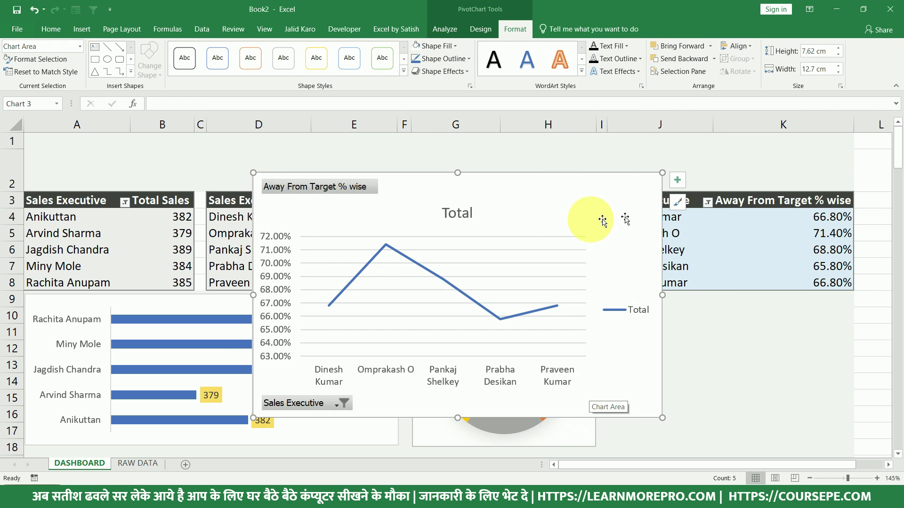
Resize the line chart to about 9.18 by 5.95 cm beneath the Away From Target % wise table and delete its vertical axis.
drag(662, 172, 550, 223)
drag(505, 238, 838, 294)
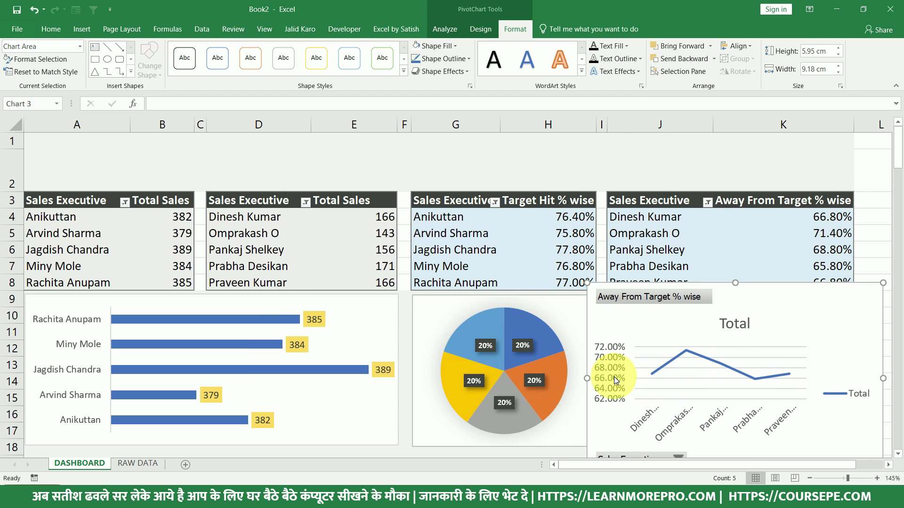
key(Delete)
click(649, 420)
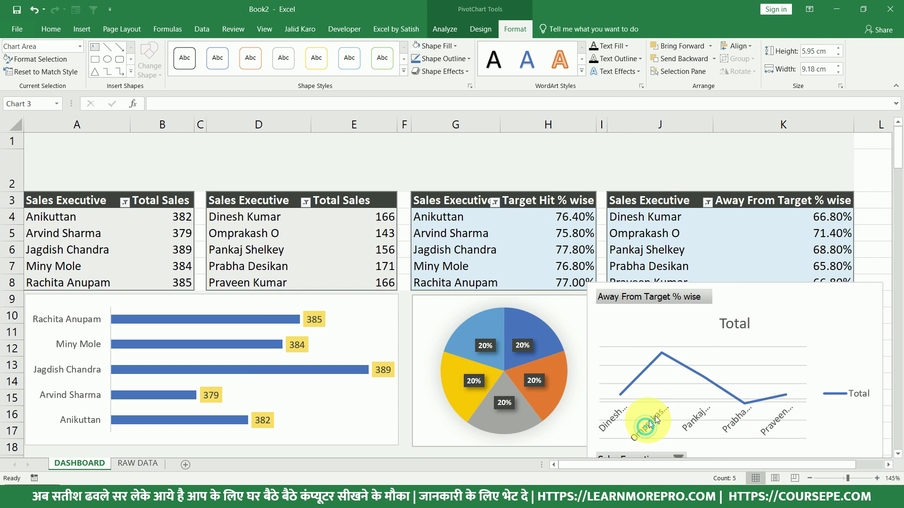
key(Delete)
click(845, 396)
key(Delete)
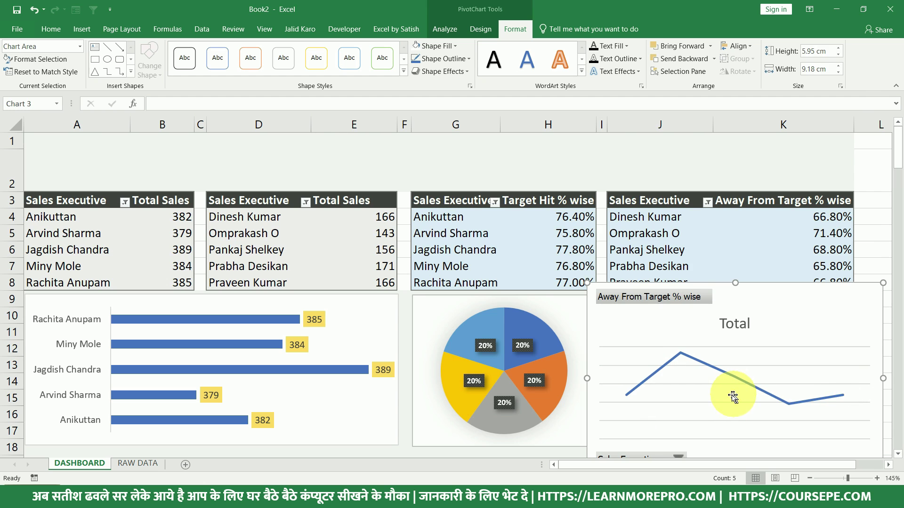
key(ctrl+z)
key(ctrl+z)
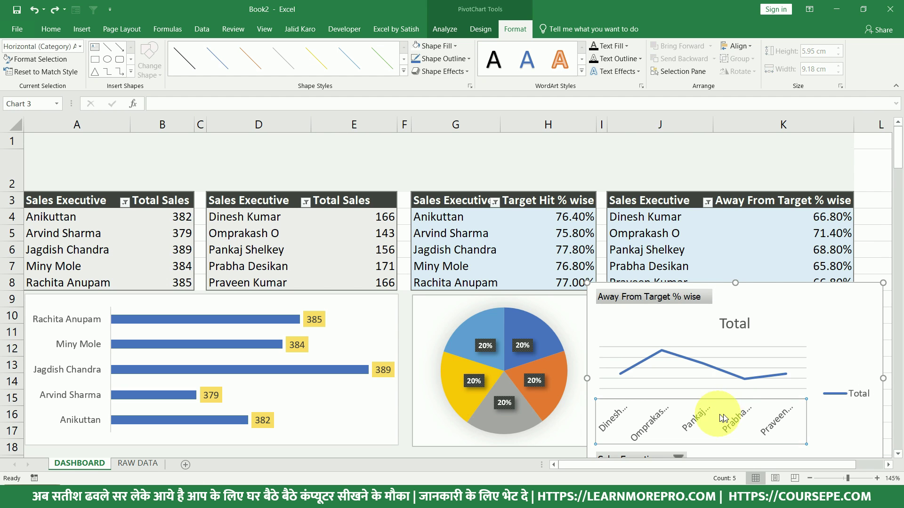
Strip the line chart of its legend, gridlines, title and all field buttons.
click(851, 396)
key(Delete)
click(753, 360)
right_click(674, 304)
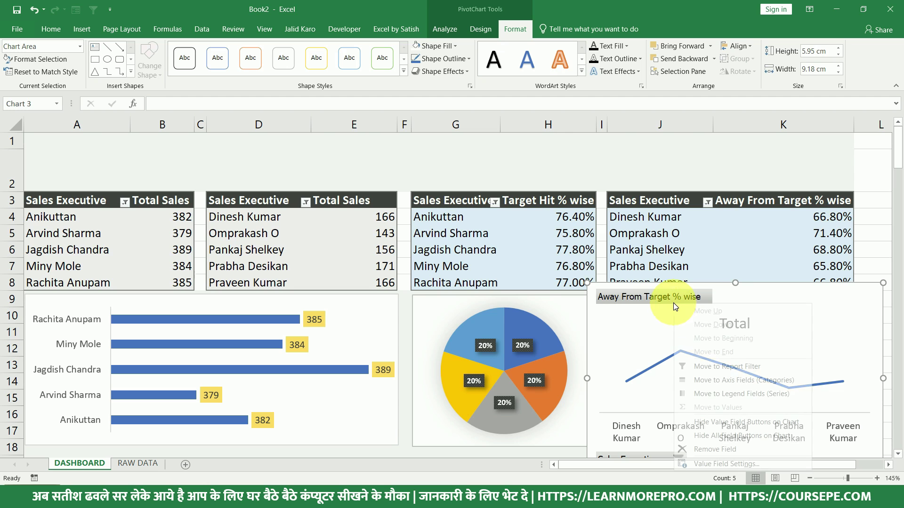
click(735, 435)
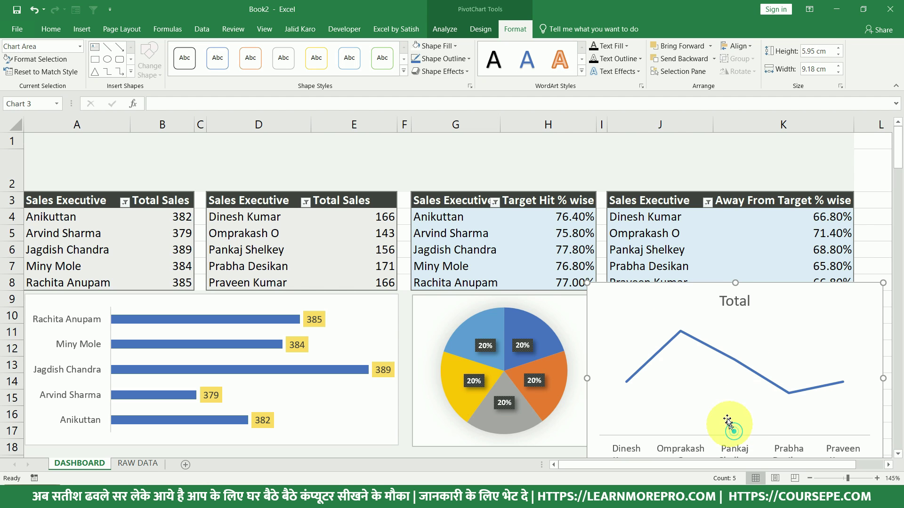
click(739, 302)
key(Delete)
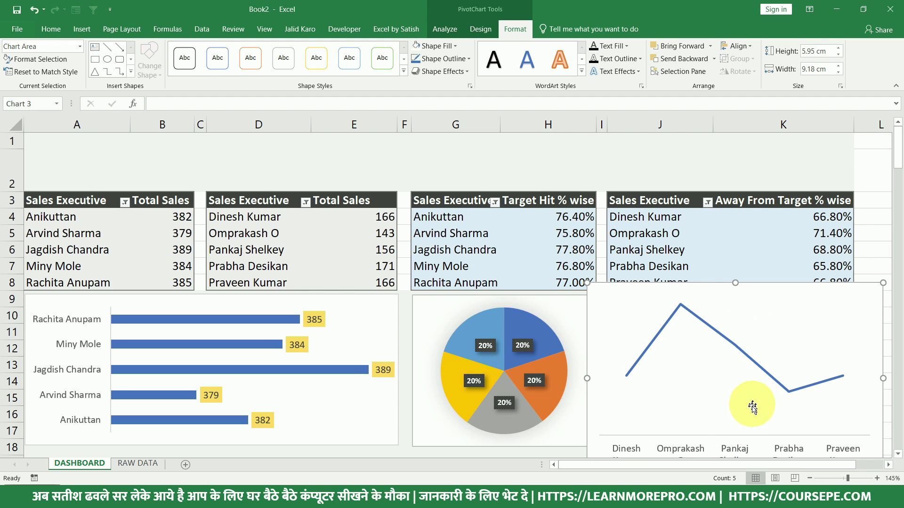
Add data labels to the line chart's series.
click(750, 365)
right_click(750, 363)
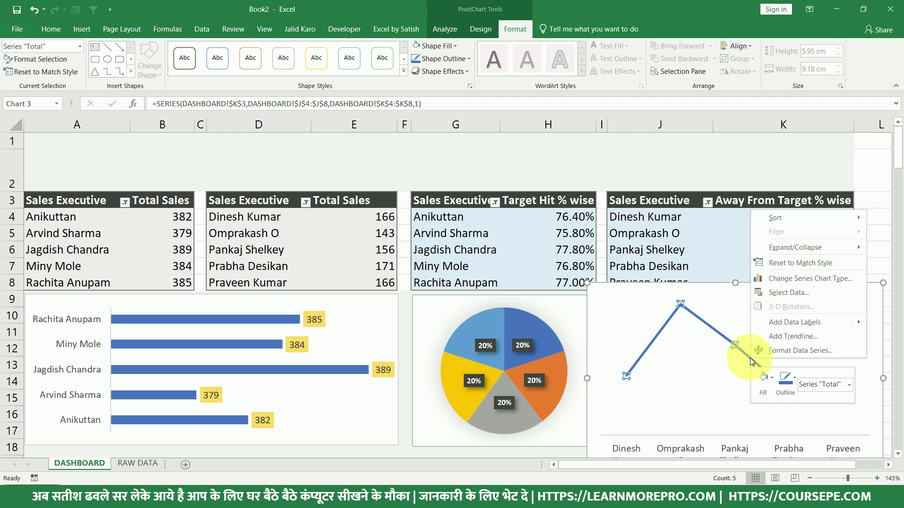
click(781, 323)
Give the line chart's data labels a light gold fill and set their font size to 7.
click(763, 349)
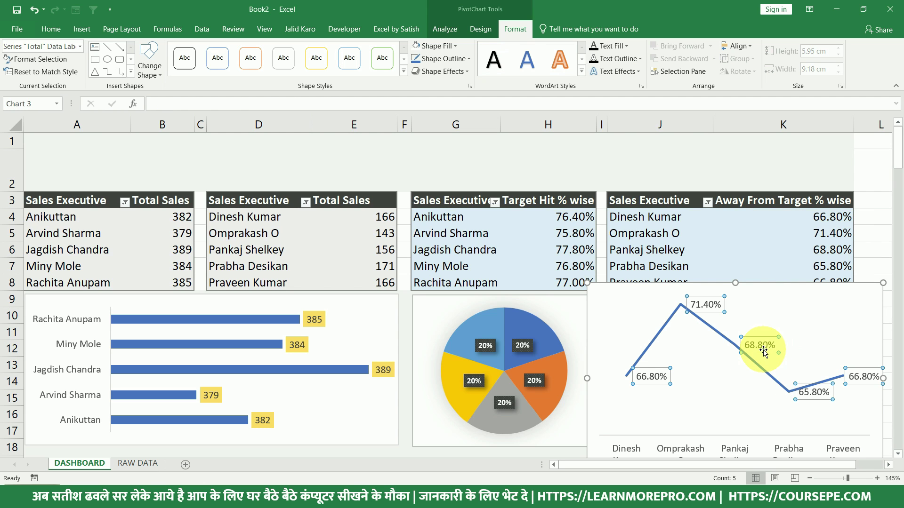
click(49, 31)
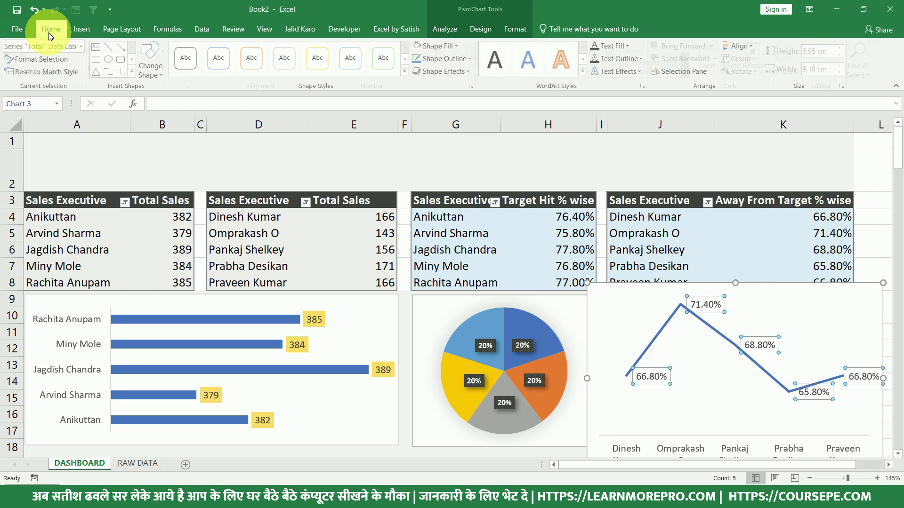
click(175, 68)
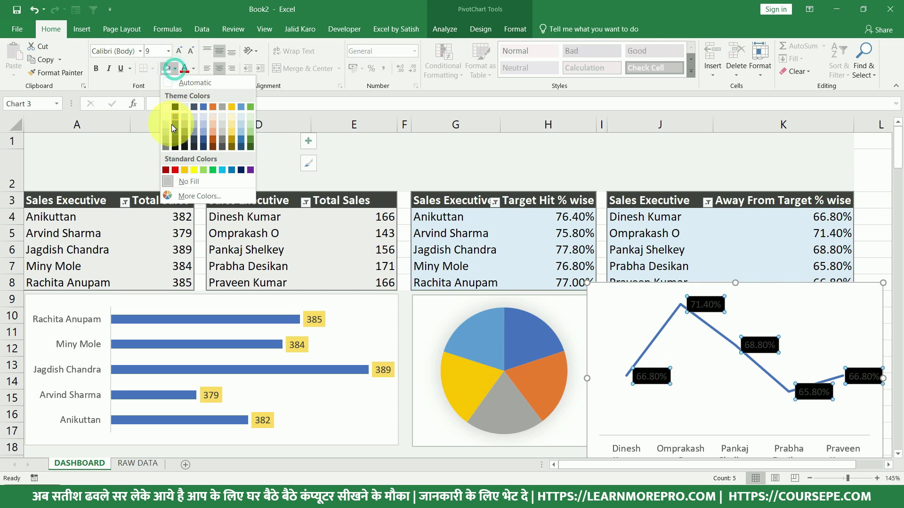
click(232, 124)
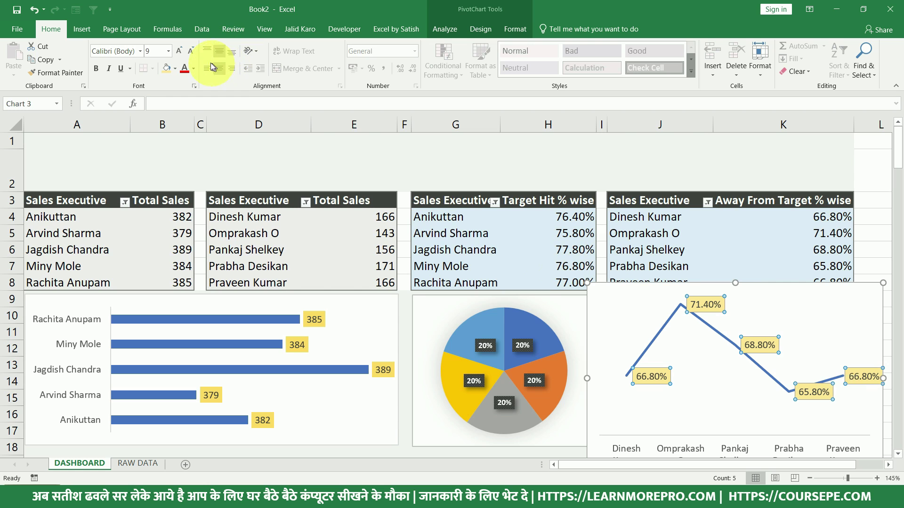
click(193, 56)
click(193, 56)
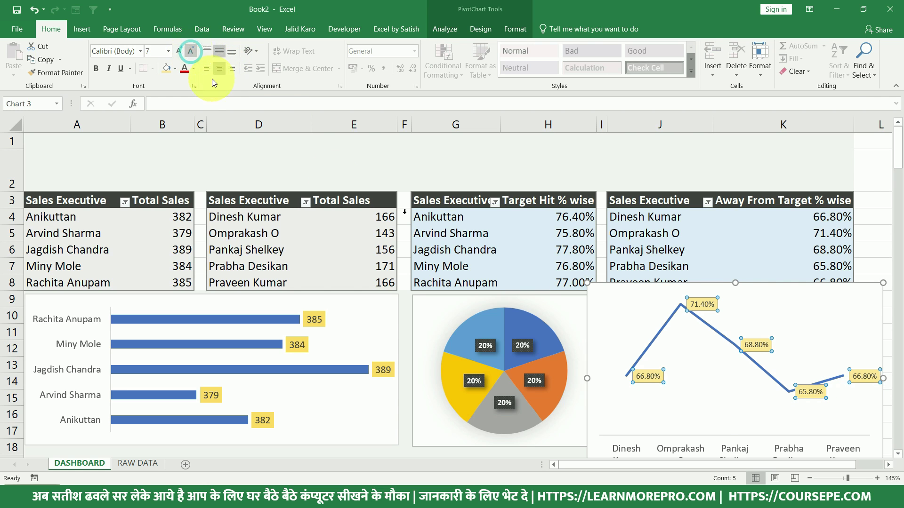
Set the font size of the line chart's horizontal axis labels to 8.
click(708, 444)
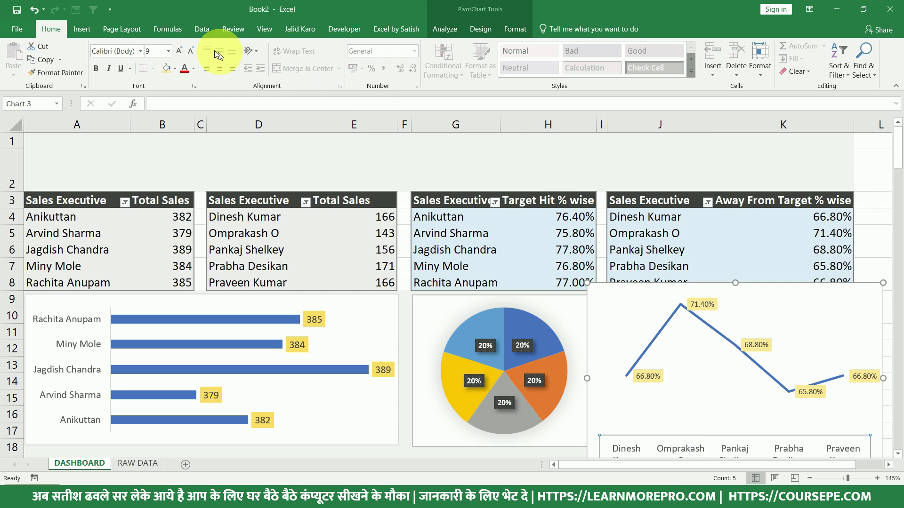
click(195, 52)
click(195, 52)
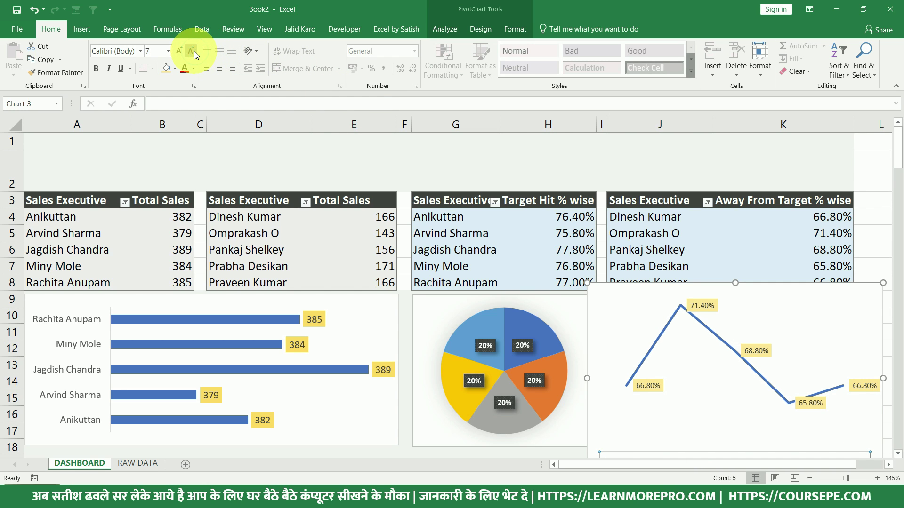
click(181, 53)
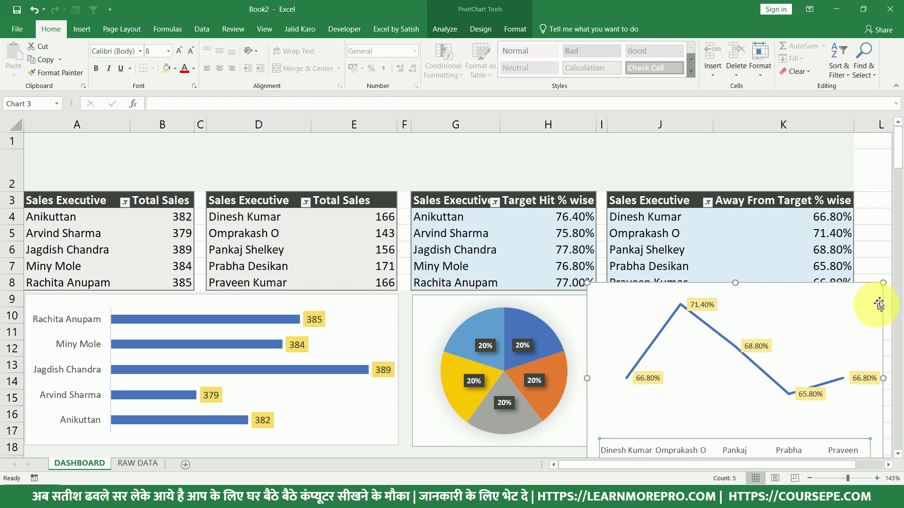
Resize the line chart to fit the width of columns J and K directly beneath the Away From Target % wise table.
drag(883, 284, 831, 306)
drag(861, 372, 852, 371)
click(870, 372)
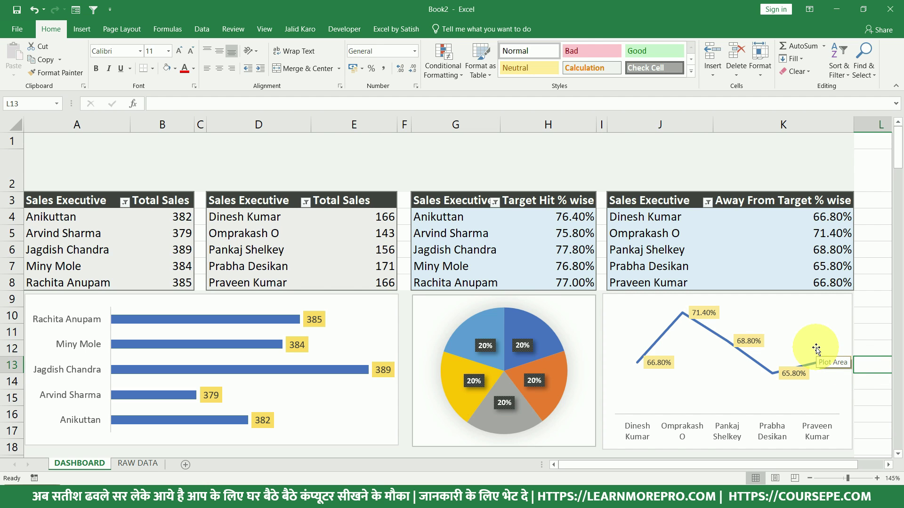
click(618, 308)
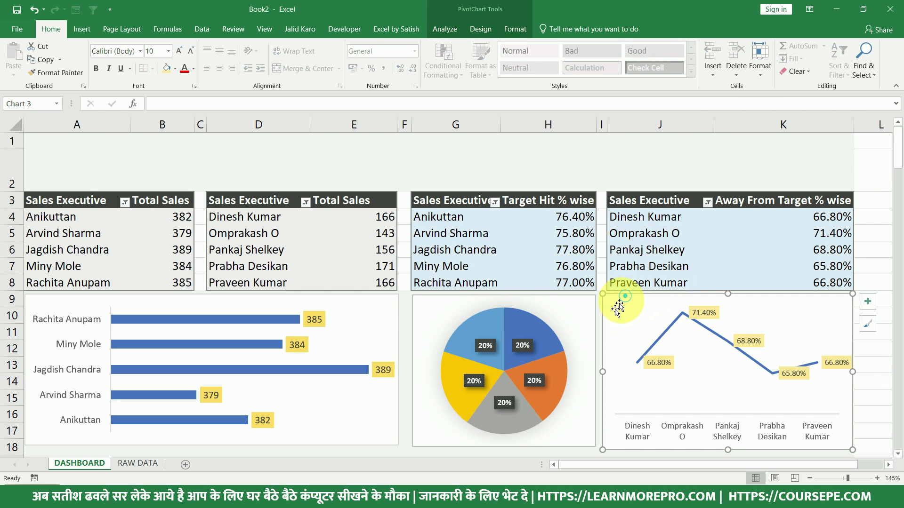
drag(601, 370, 608, 371)
click(519, 271)
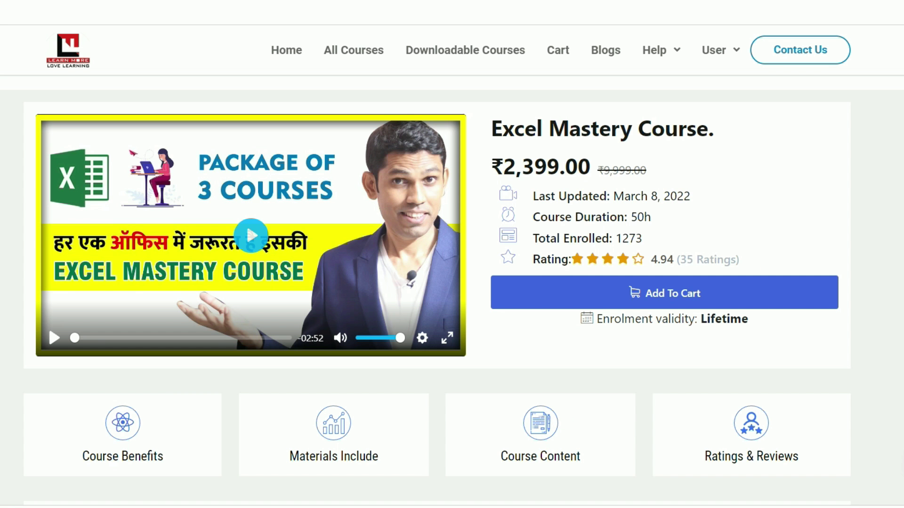
scroll(437, 290, down, 4)
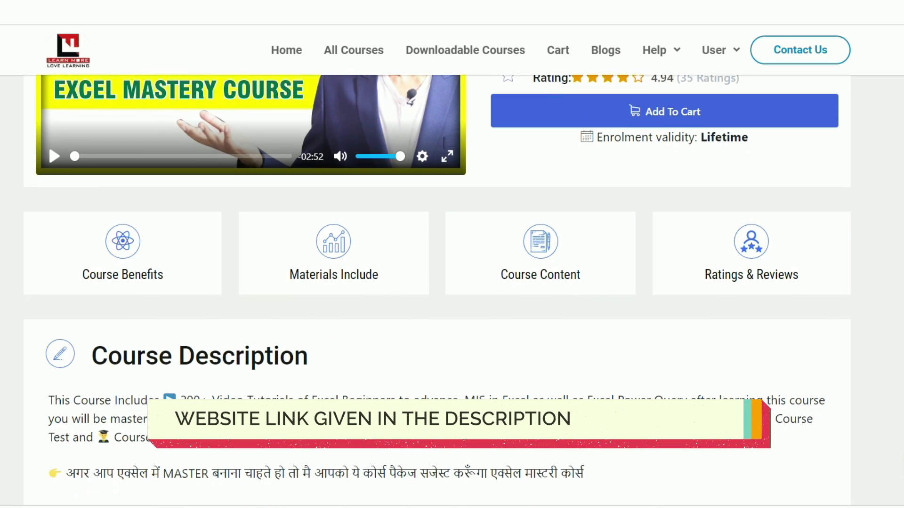
scroll(452, 290, down, 4)
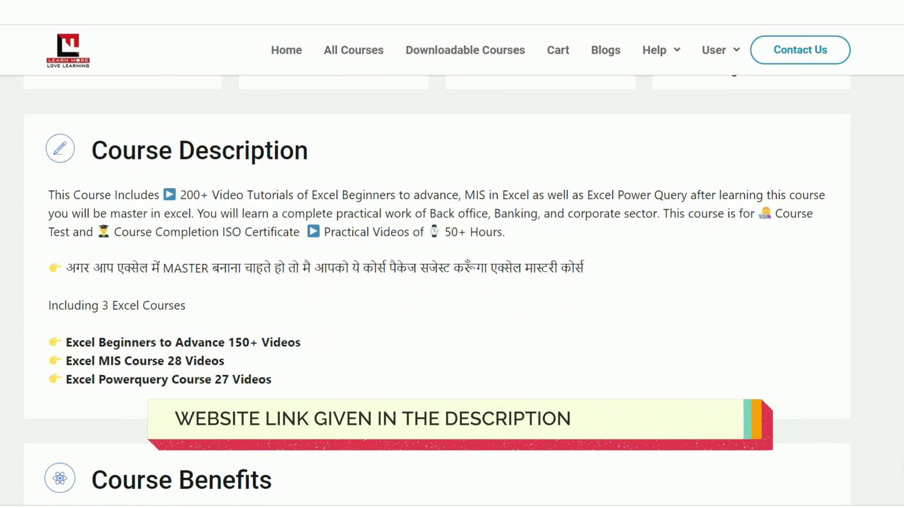
scroll(451, 290, down, 4)
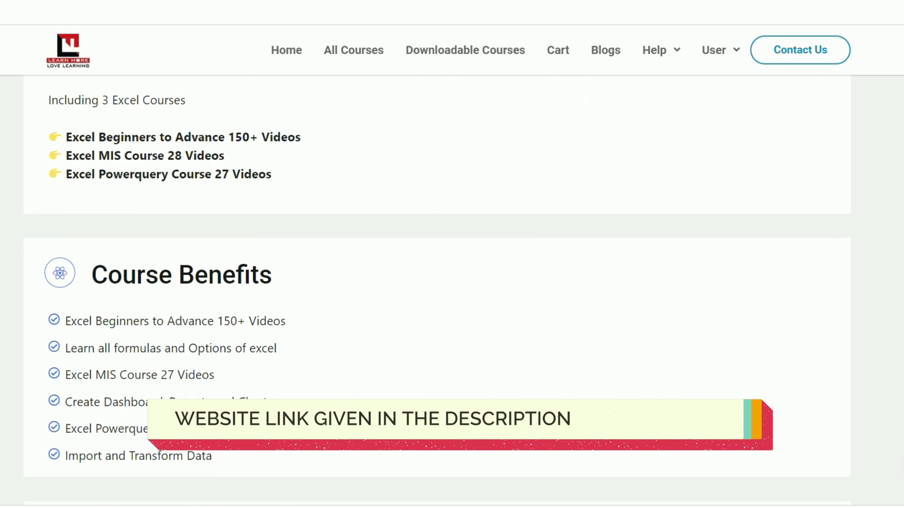
scroll(452, 290, down, 4)
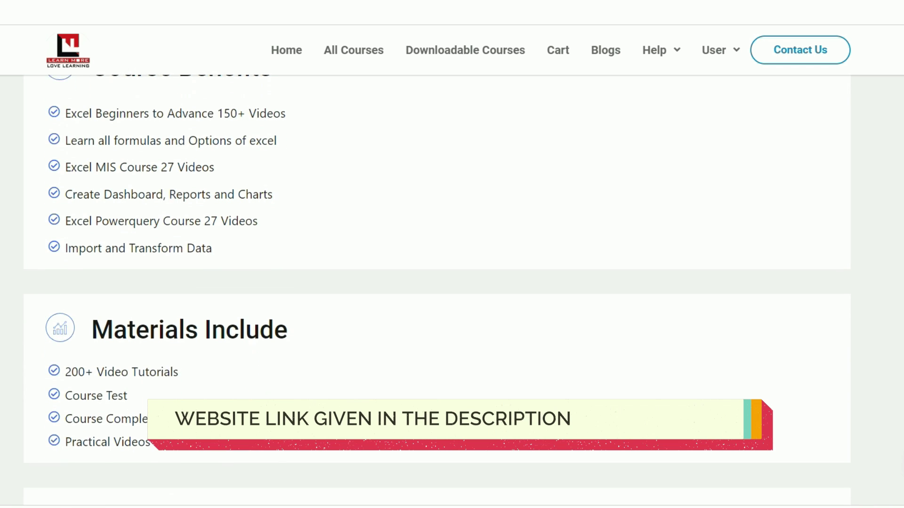
scroll(452, 290, down, 4)
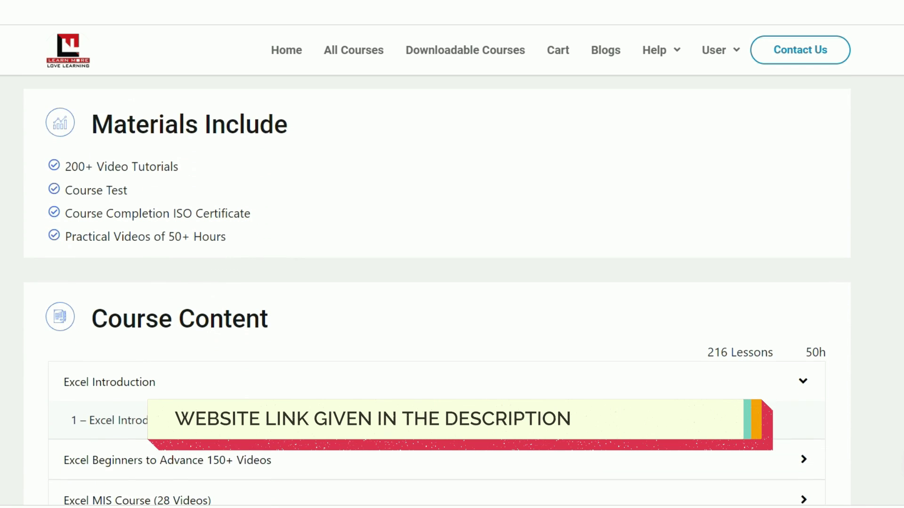
scroll(451, 290, down, 2)
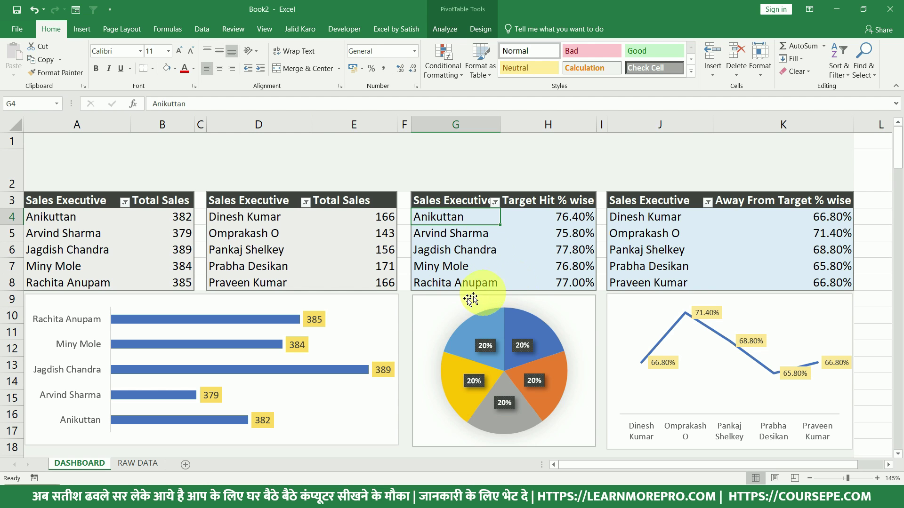
Align the pie chart's left edge with column G and narrow the bar chart to end at column E's right edge.
click(428, 308)
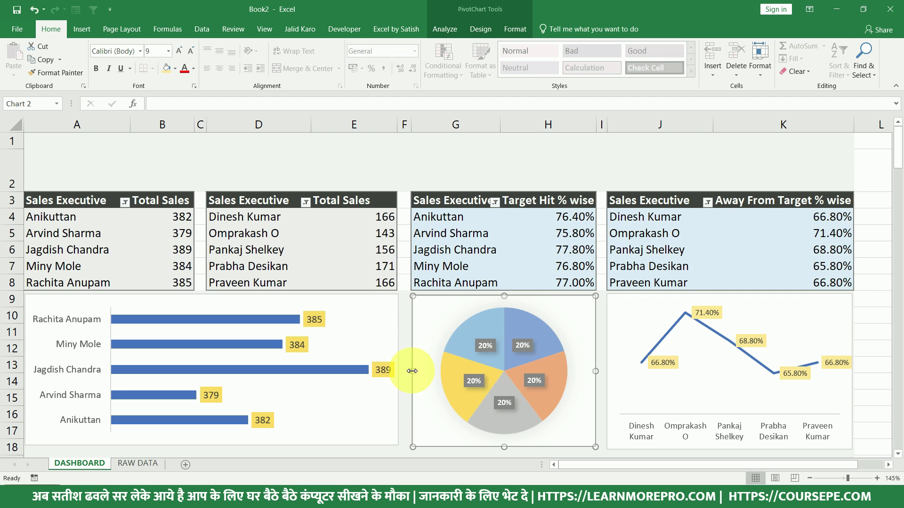
click(576, 250)
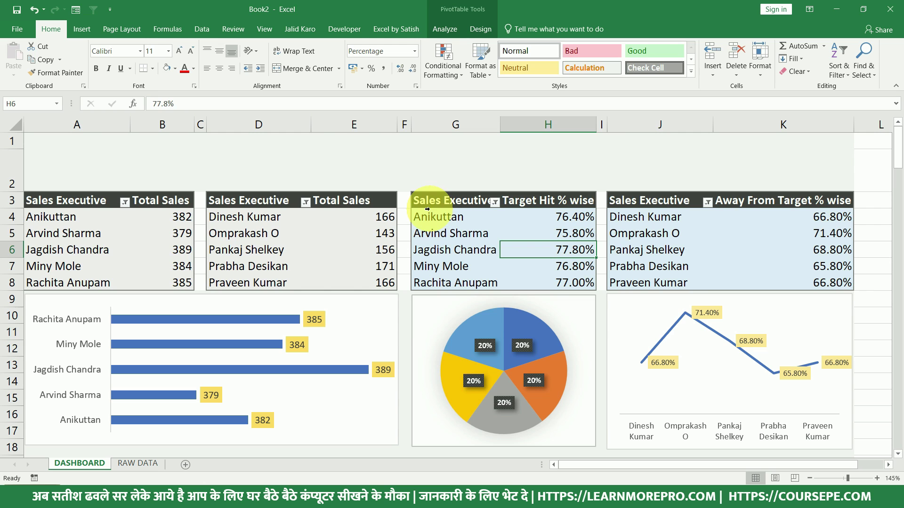
click(389, 330)
drag(398, 370, 396, 367)
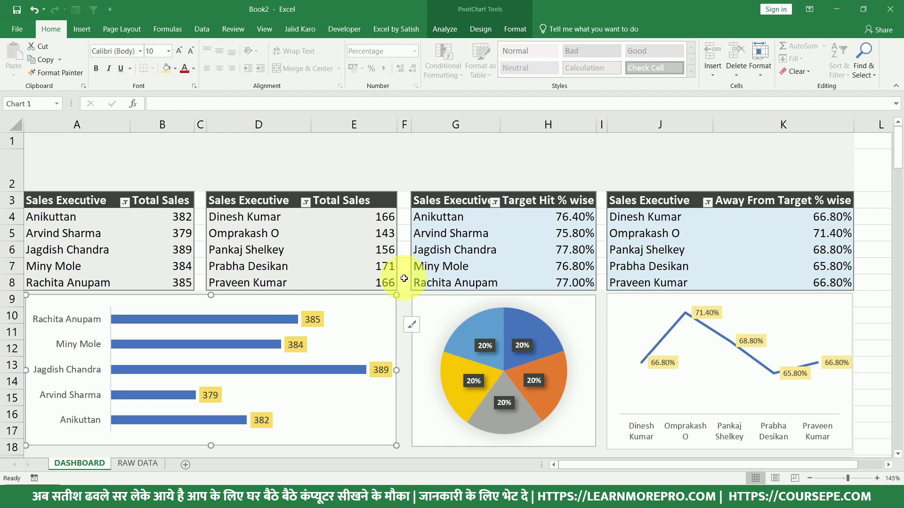
Review the executives and values in all four PivotTables and the source data on the RAW DATA sheet.
click(467, 258)
click(559, 233)
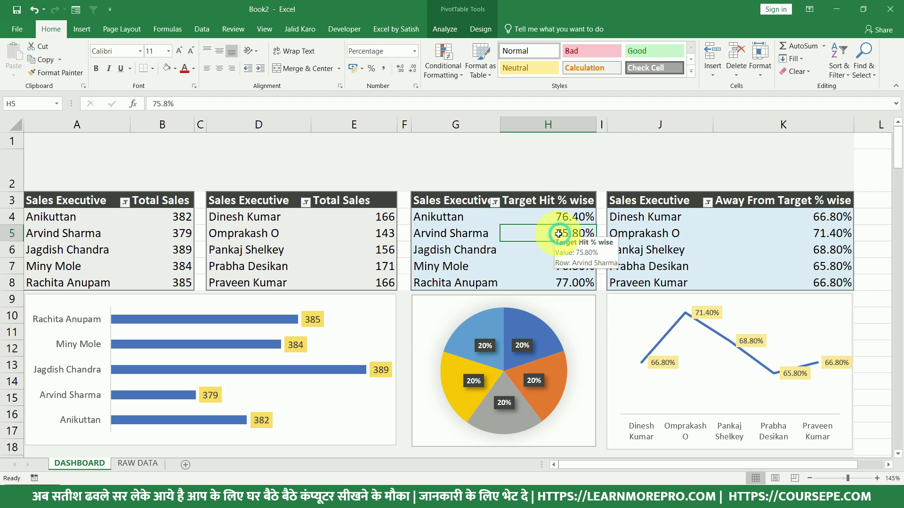
click(682, 234)
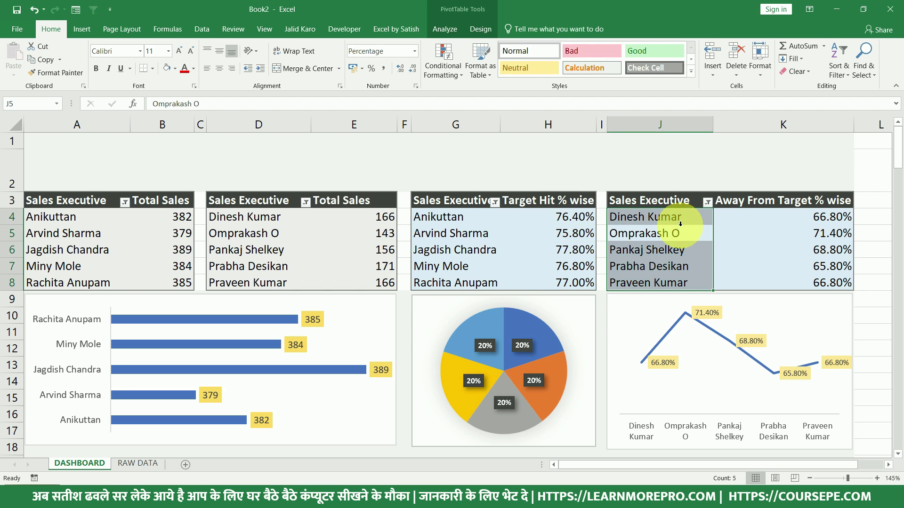
click(777, 251)
click(776, 245)
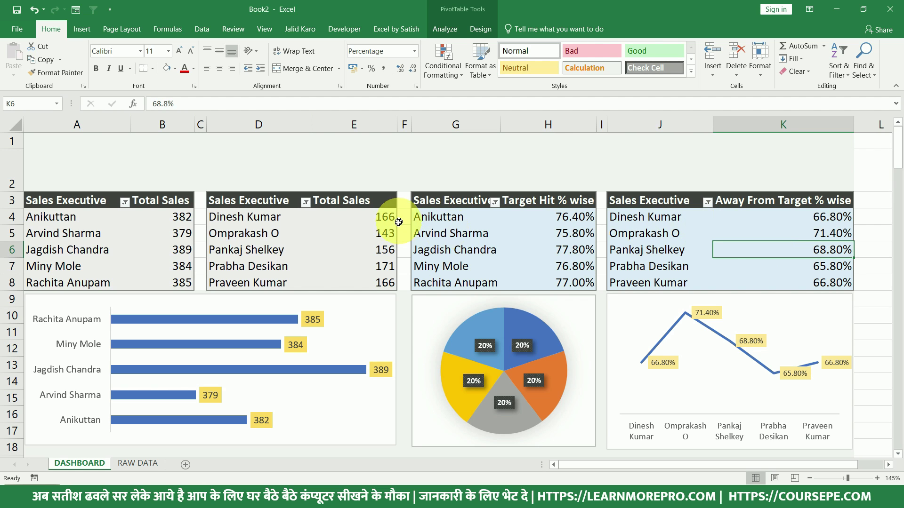
click(128, 232)
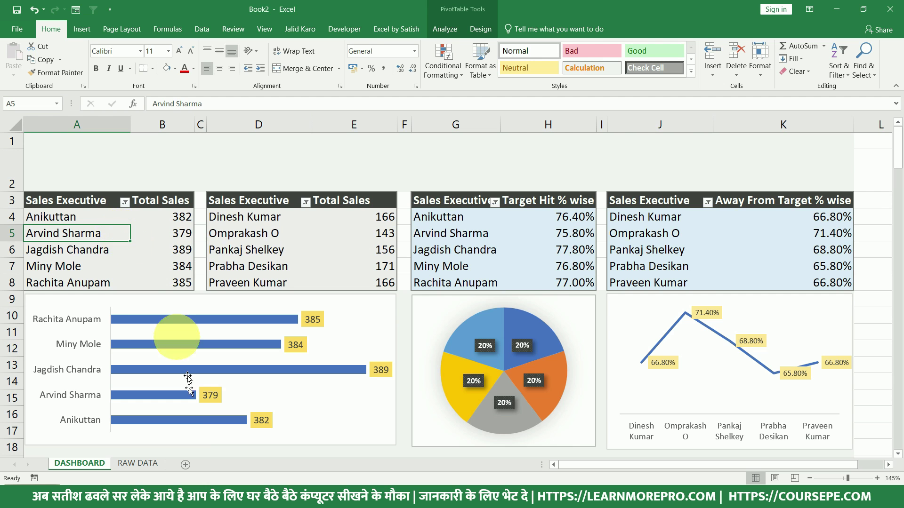
click(138, 463)
drag(229, 139, 225, 345)
click(78, 464)
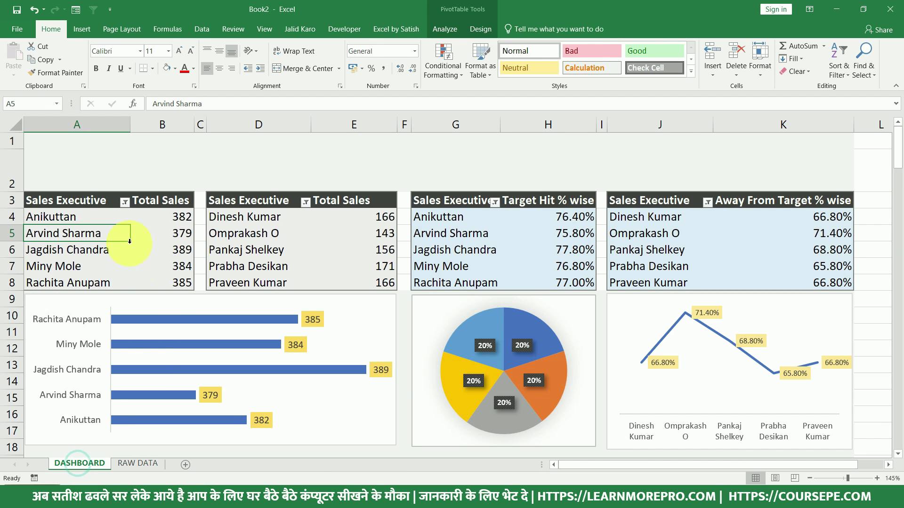
click(328, 228)
click(480, 233)
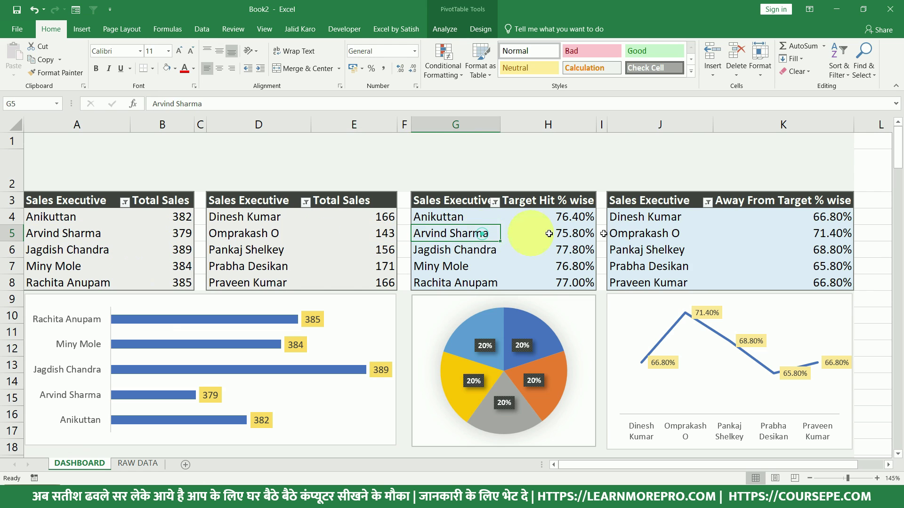
click(672, 233)
click(32, 233)
click(100, 234)
drag(168, 221, 179, 281)
drag(362, 224, 370, 281)
drag(576, 215, 573, 266)
drag(833, 217, 824, 275)
click(766, 230)
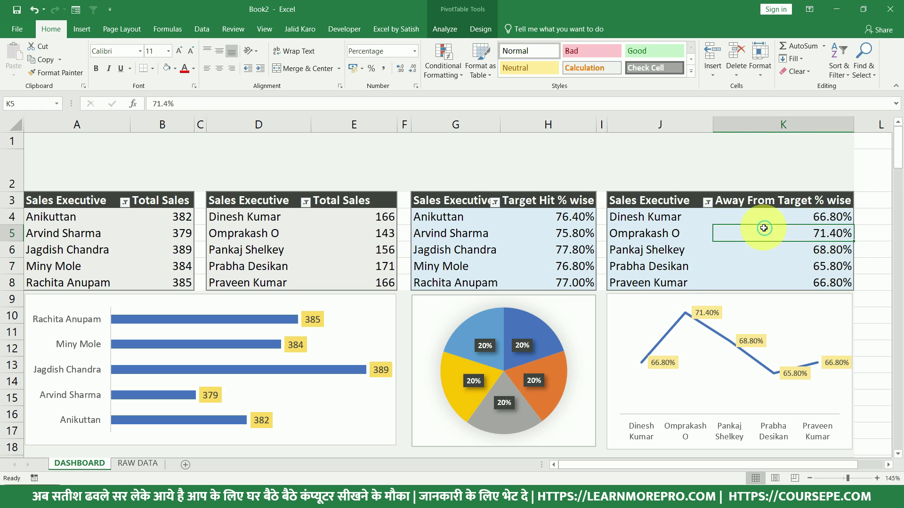
click(741, 218)
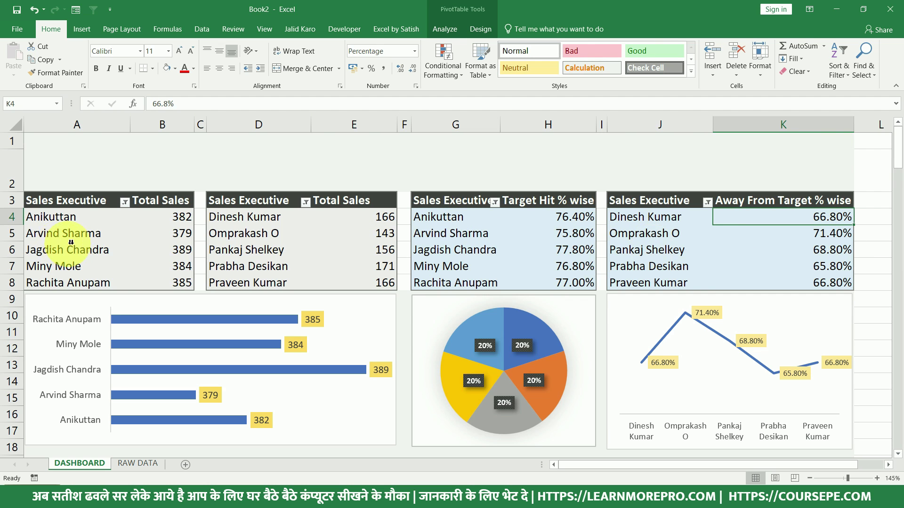
click(89, 242)
click(99, 242)
click(98, 242)
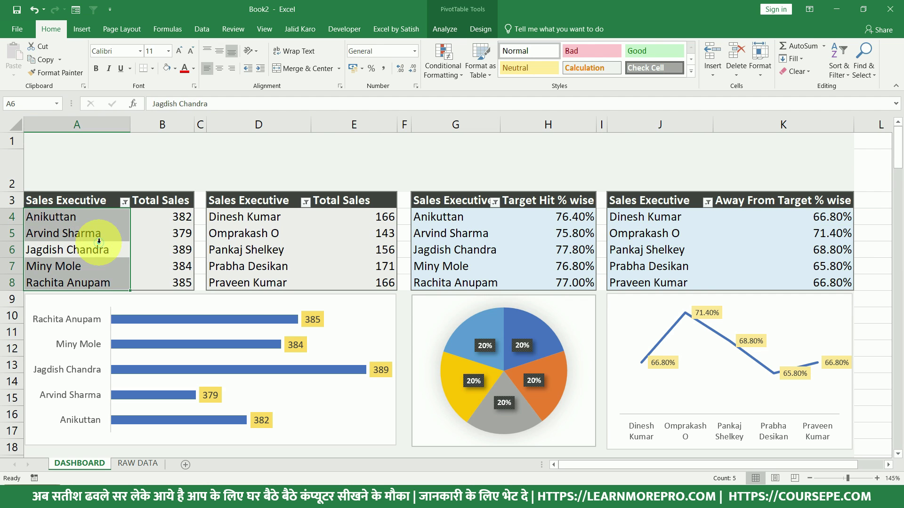
click(185, 243)
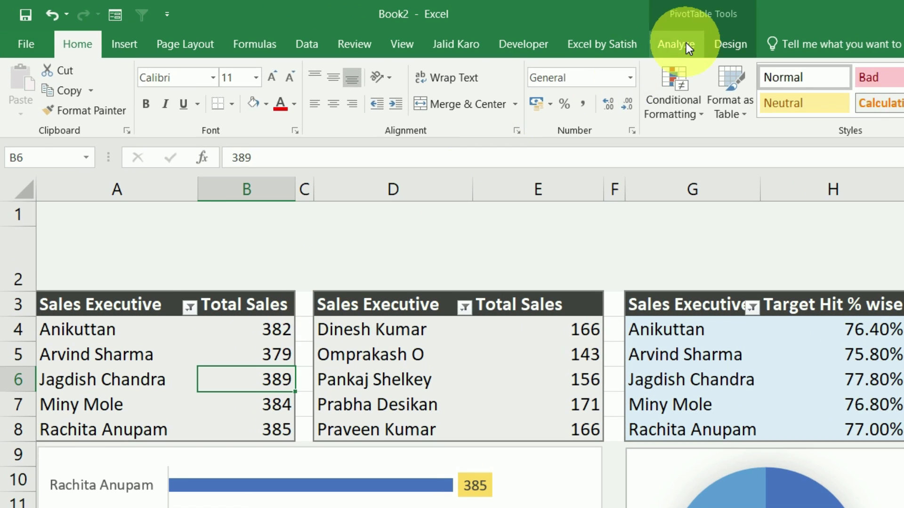
click(685, 44)
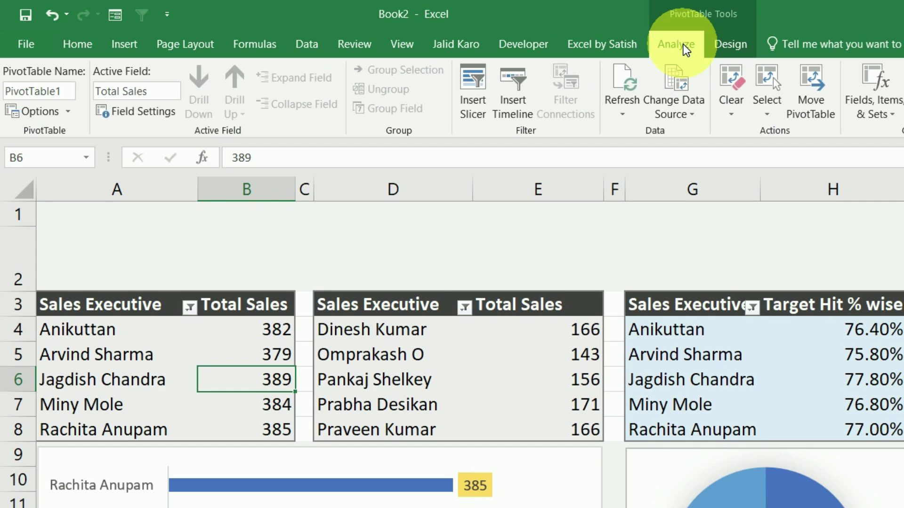
click(468, 95)
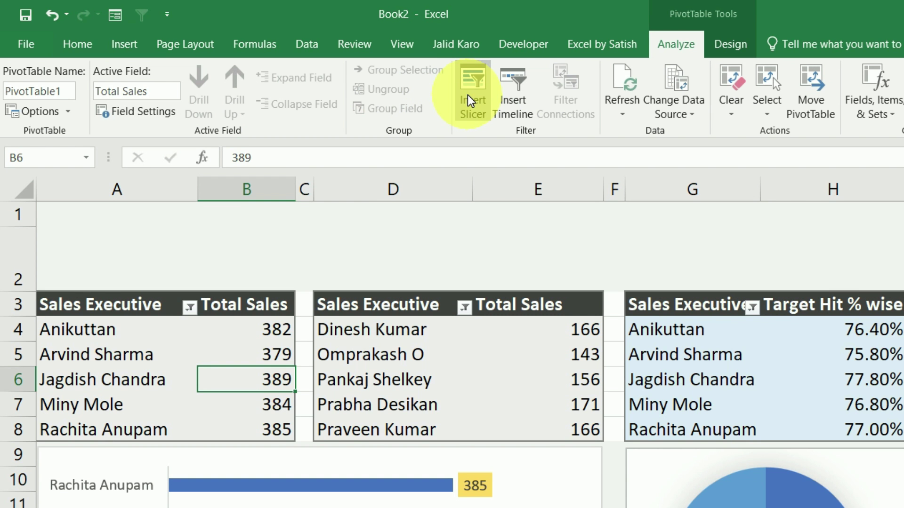
click(465, 88)
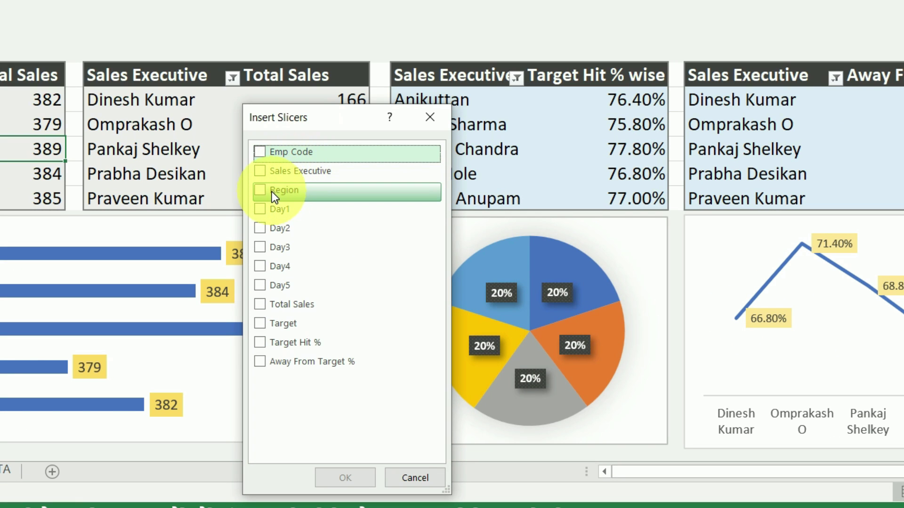
click(273, 191)
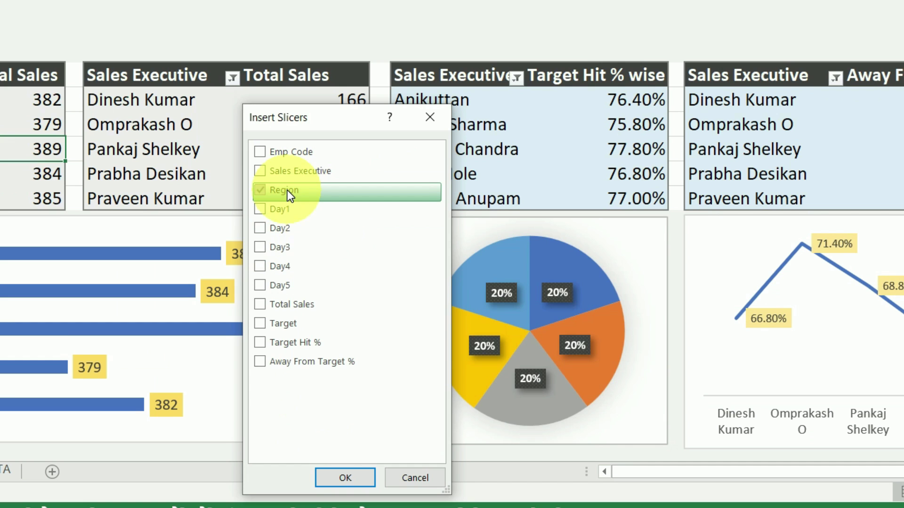
click(348, 476)
drag(376, 73, 177, 41)
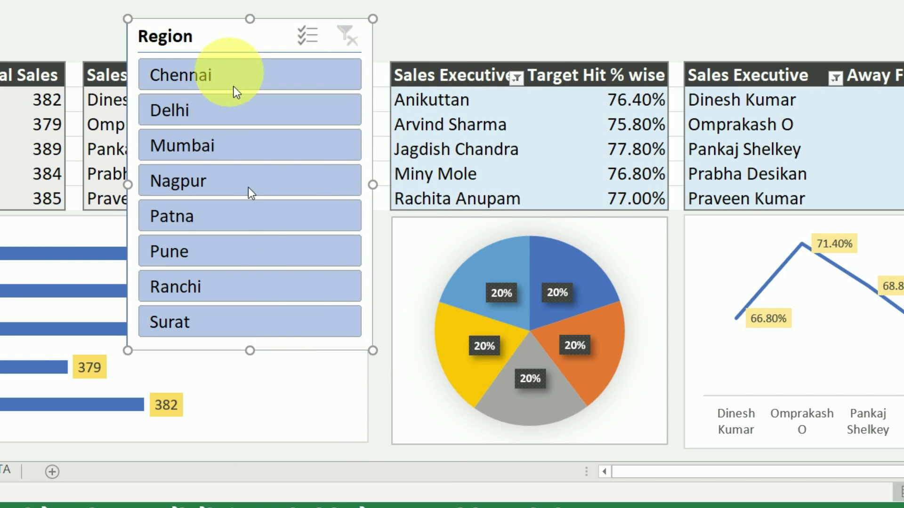
drag(309, 59, 319, 40)
drag(326, 30, 357, 36)
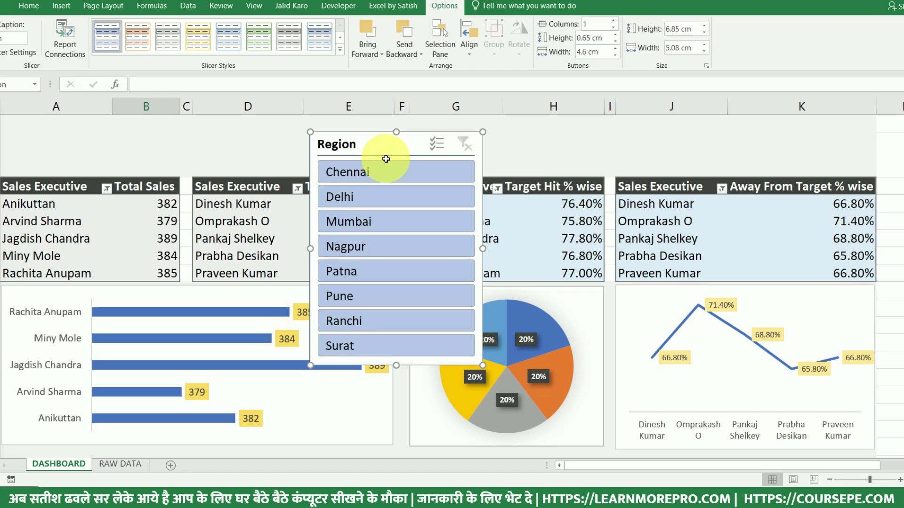
key(Delete)
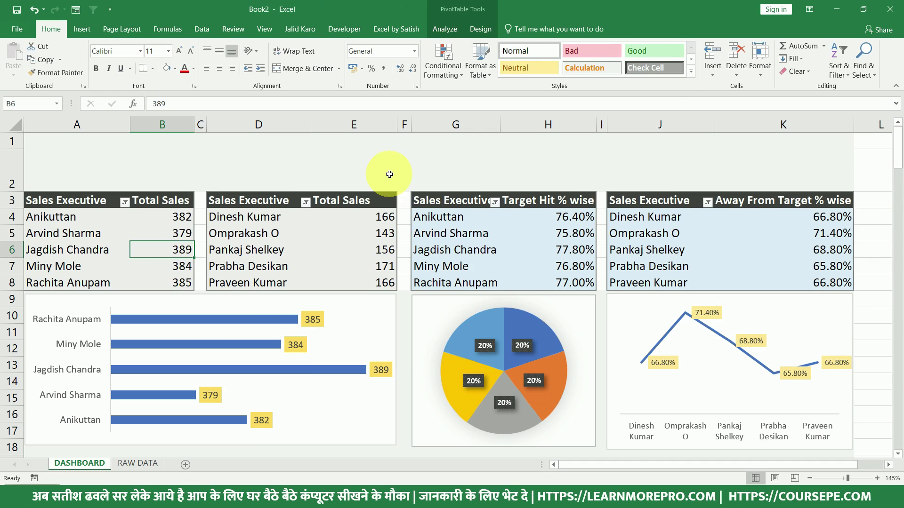
Insert a Region slicer from the first Total Sales PivotTable and move it up over the middle tables.
click(72, 227)
click(80, 241)
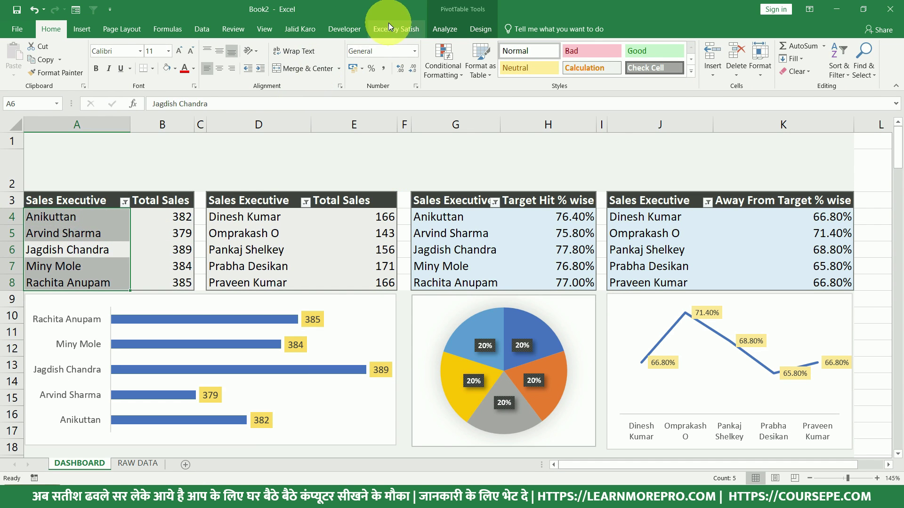
click(438, 31)
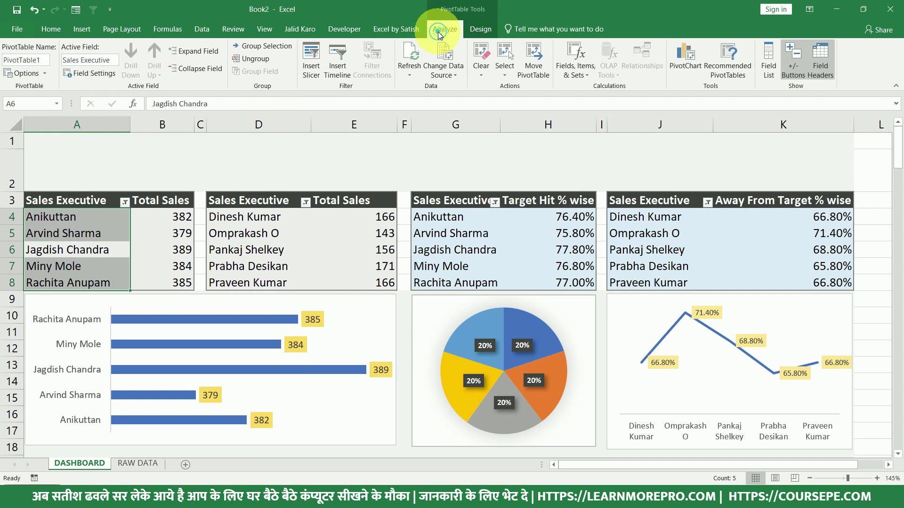
click(307, 61)
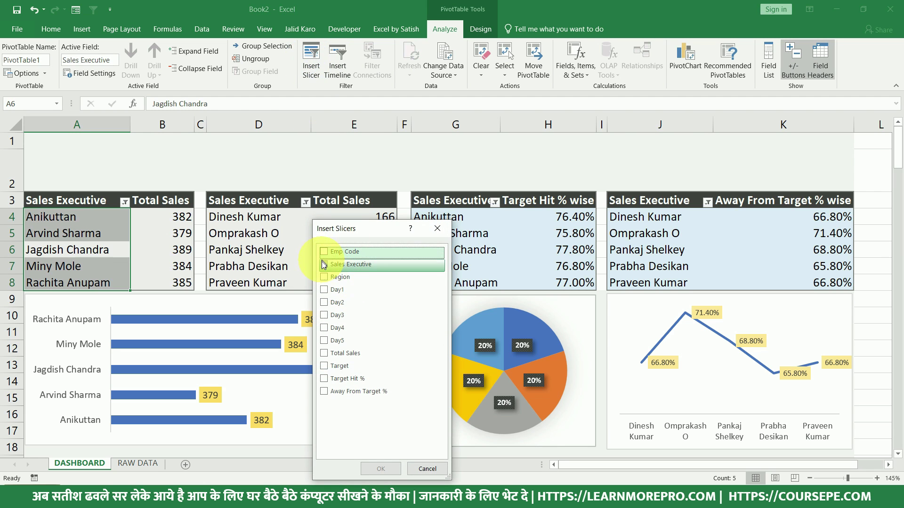
click(322, 277)
click(381, 469)
drag(420, 207, 343, 179)
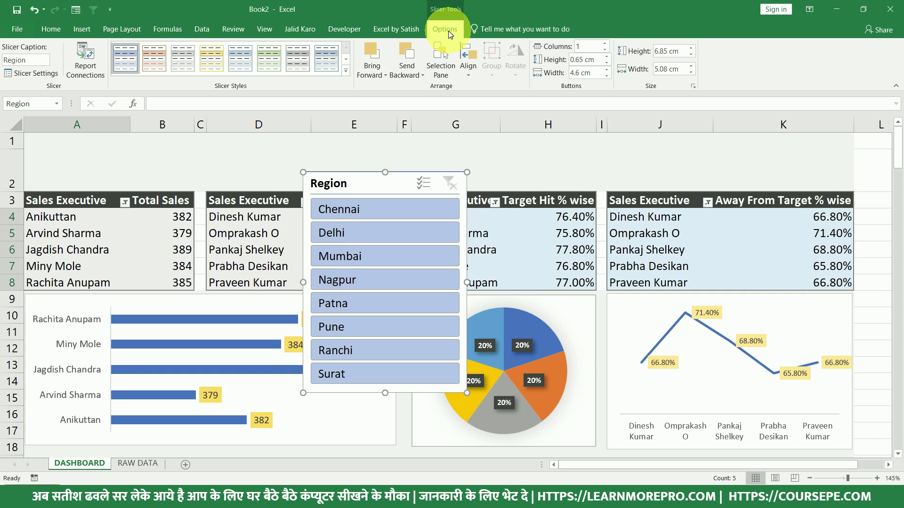
Arrange the Region slicer's buttons in 8 columns.
click(606, 43)
click(606, 43)
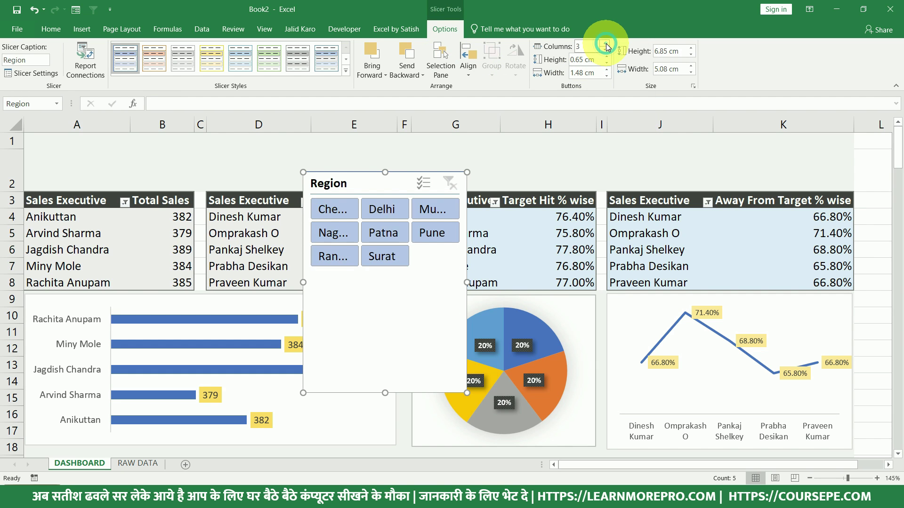
click(606, 43)
click(606, 43)
click(606, 43)
click(606, 43)
click(606, 44)
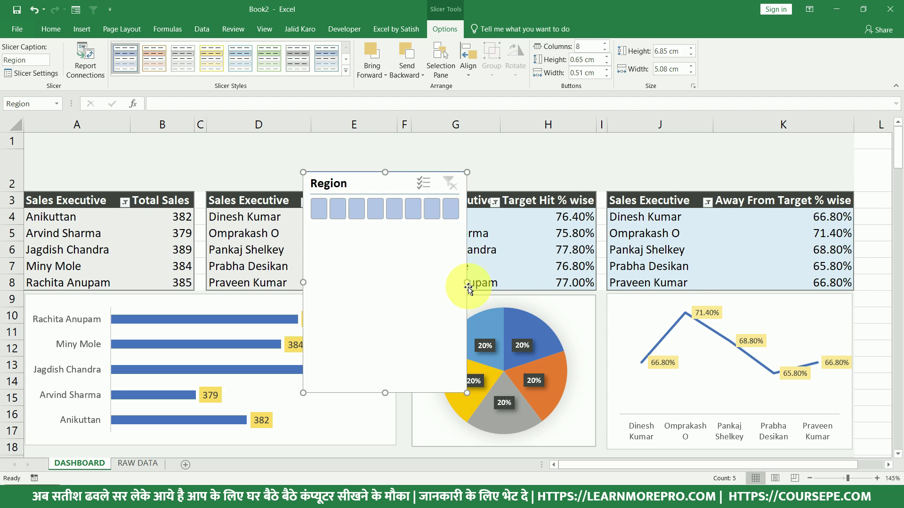
Resize the Region slicer to about 17.37 cm wide and 1.99 cm high and center it across the table headers.
drag(467, 283, 742, 283)
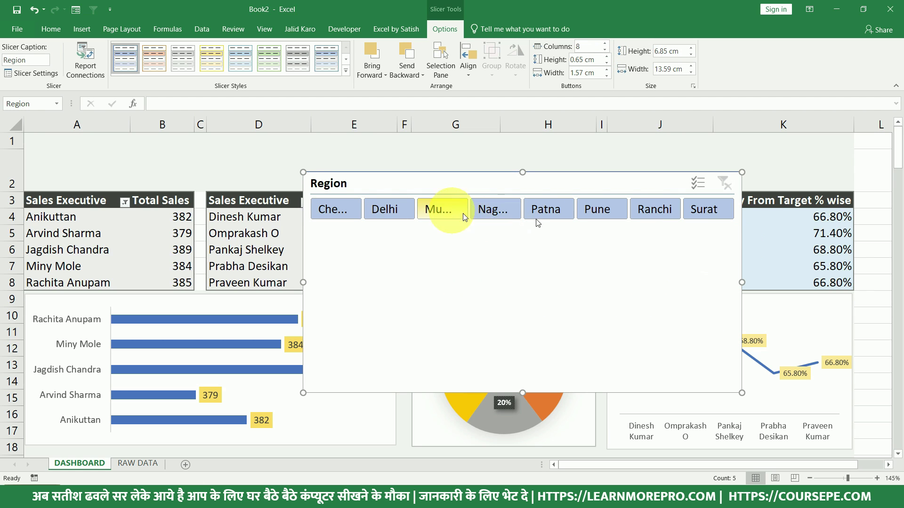
drag(523, 393, 522, 236)
drag(545, 185, 509, 148)
drag(678, 174, 799, 173)
drag(638, 151, 497, 169)
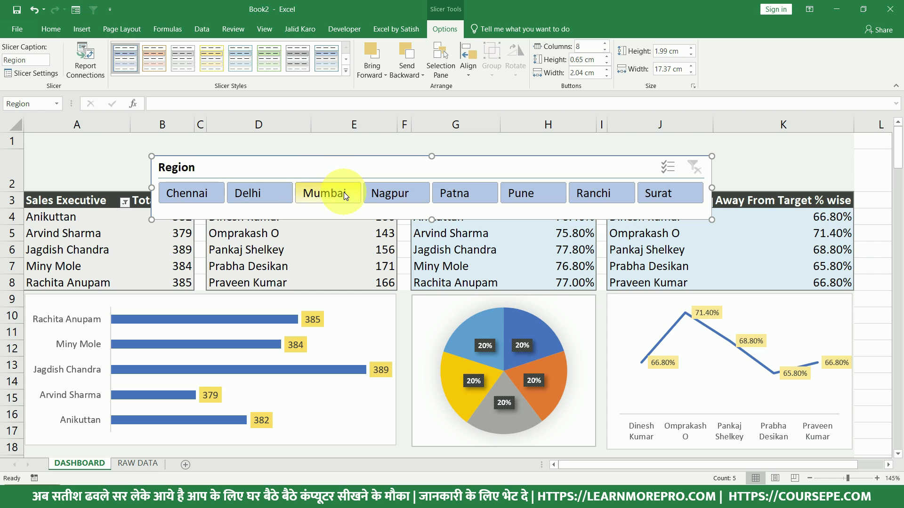
drag(331, 170, 363, 173)
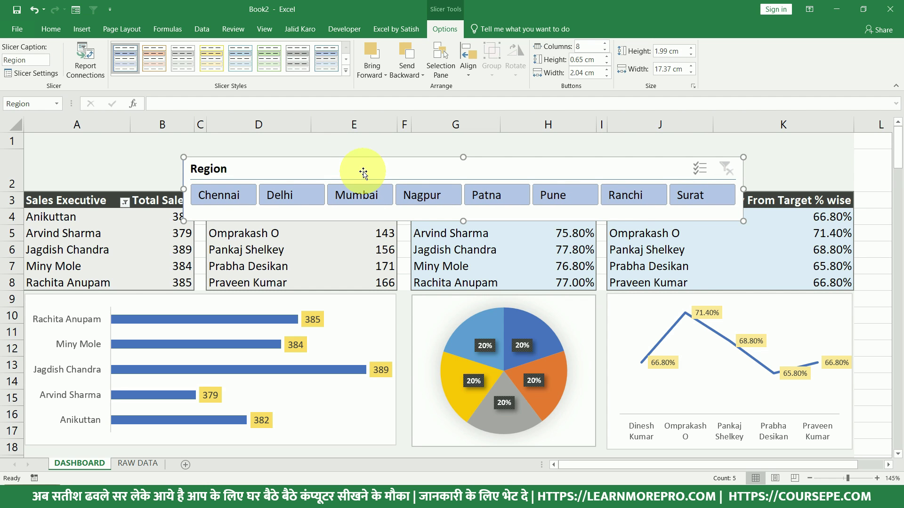
Turn off the header display of the Region slicer.
right_click(363, 173)
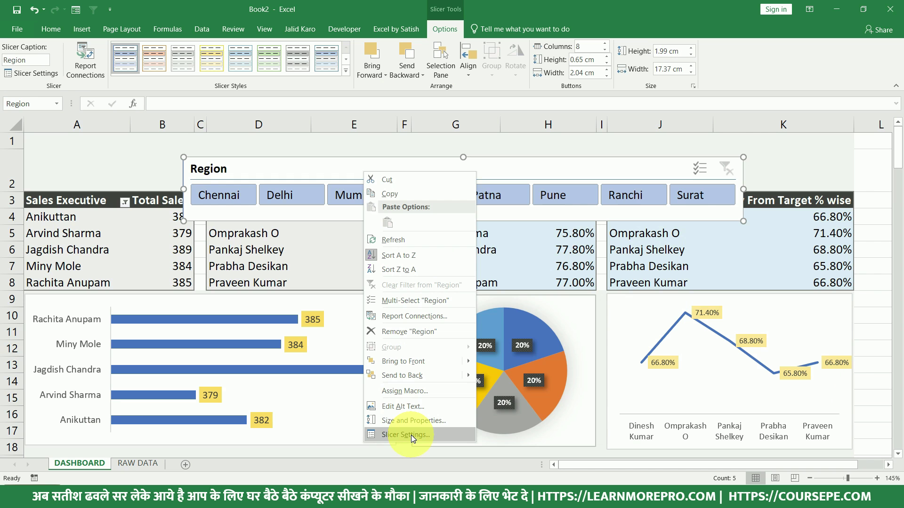
click(411, 435)
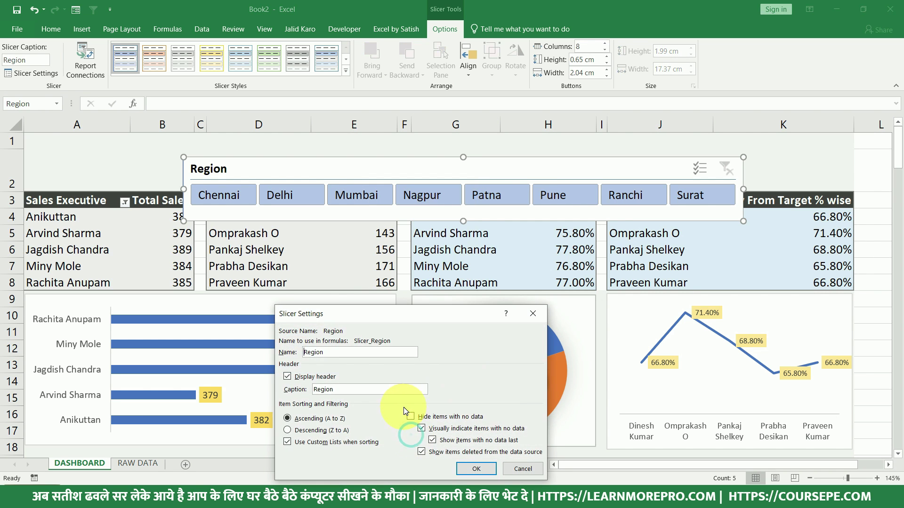
drag(380, 321, 459, 236)
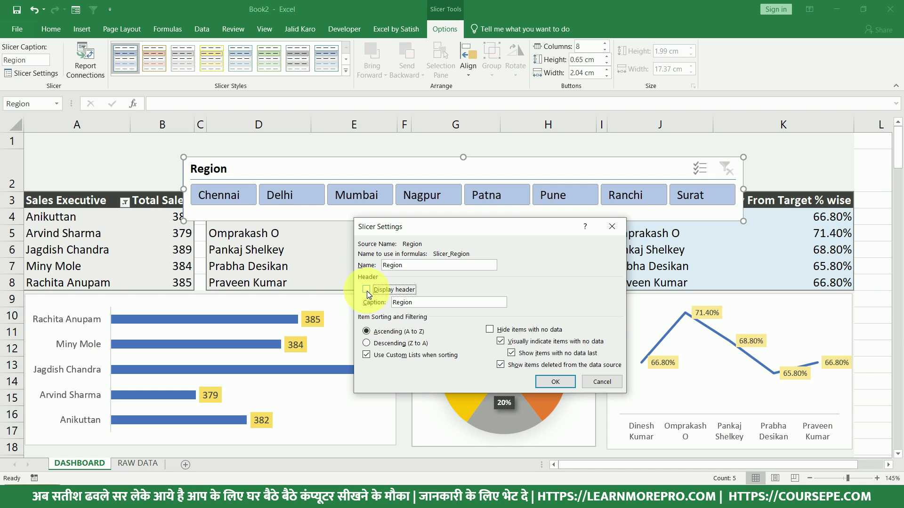
click(555, 381)
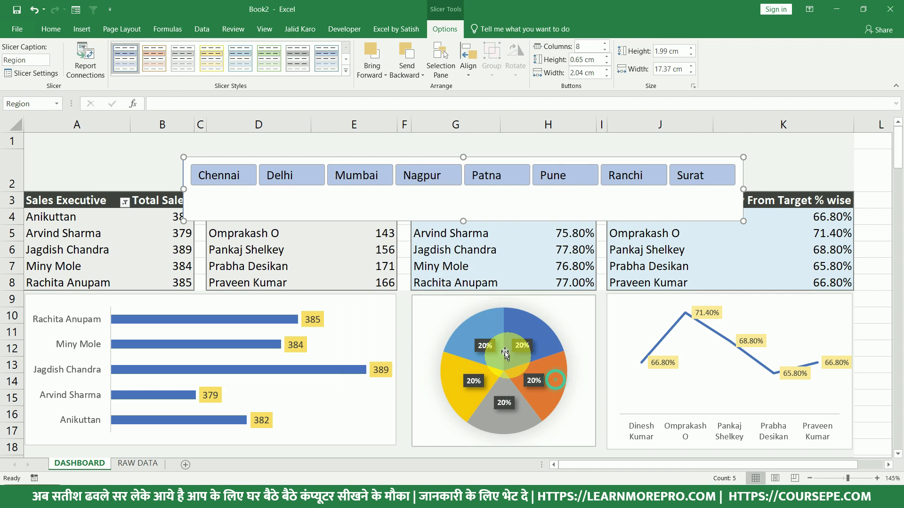
Move the Region slicer into the blank band of rows 1 and 2 and set its height to 0.9 cm.
drag(464, 216, 461, 197)
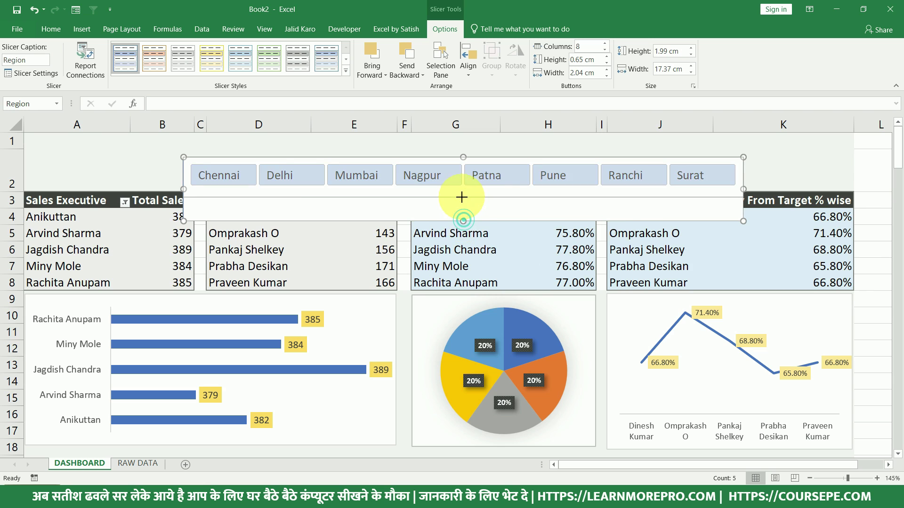
drag(425, 161, 414, 145)
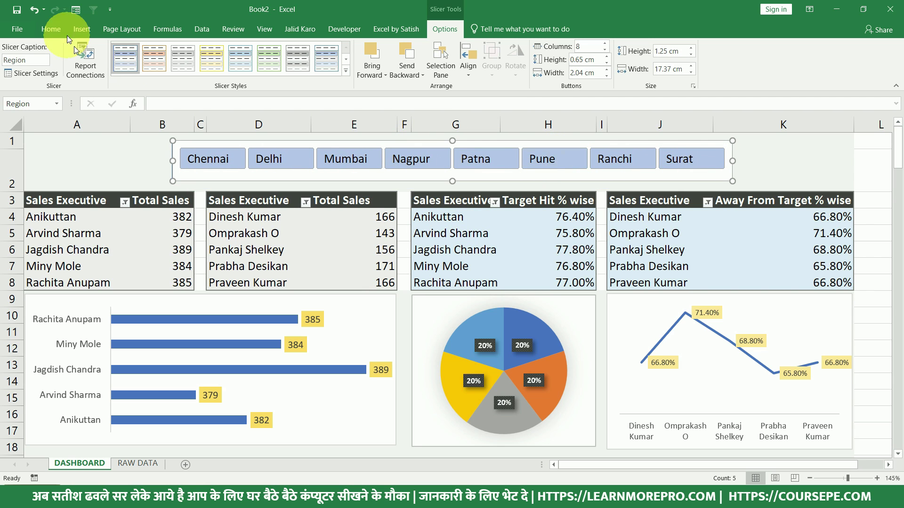
drag(452, 181, 450, 170)
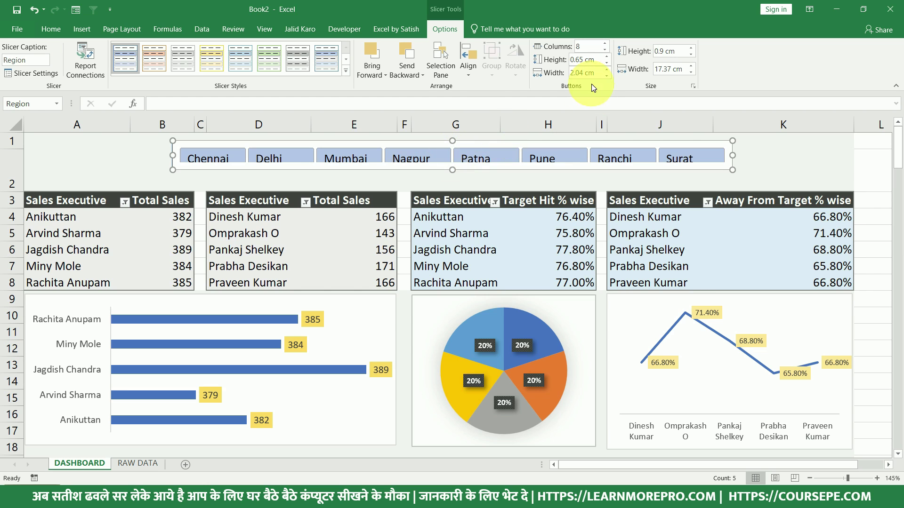
click(691, 55)
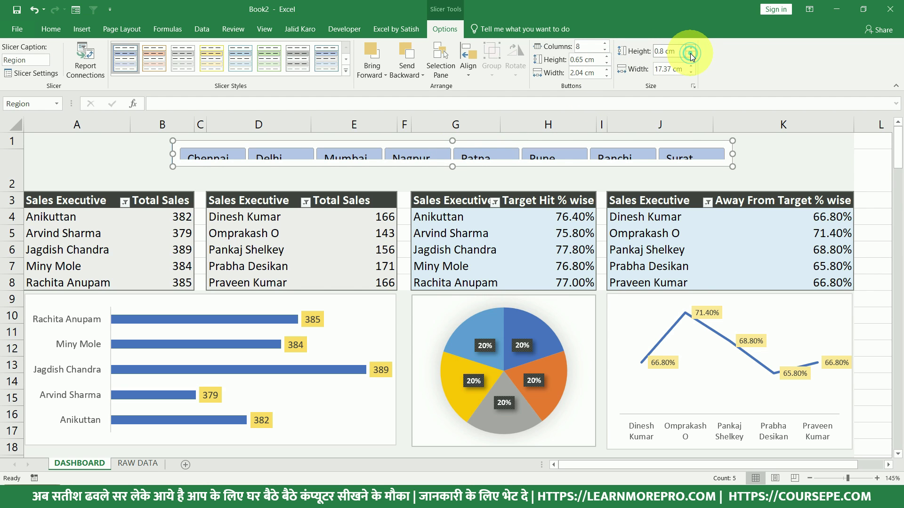
click(690, 48)
click(691, 48)
click(691, 55)
Set the button height of the Region slicer to 0.5 cm.
click(606, 62)
click(608, 62)
click(608, 62)
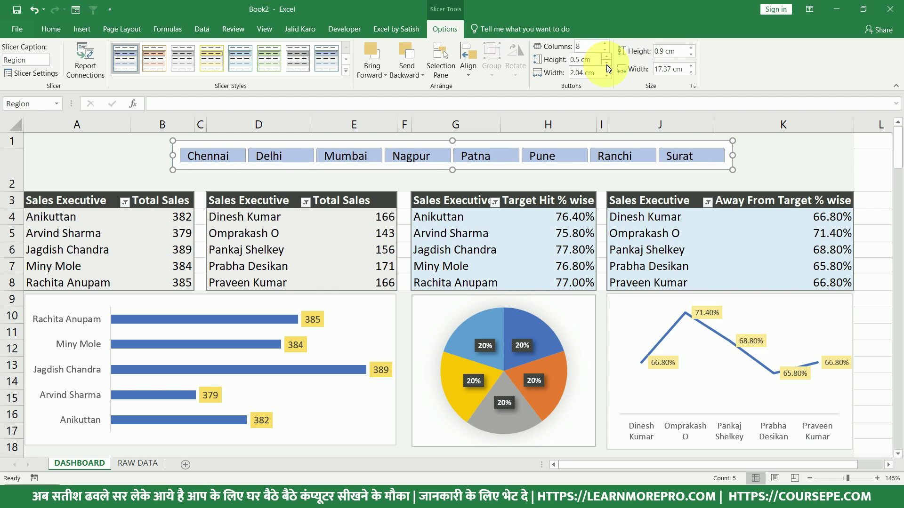
Set the button height of the Region slicer to 0.6 cm and its overall height to 1.1 cm.
click(606, 57)
click(606, 57)
click(690, 47)
click(690, 47)
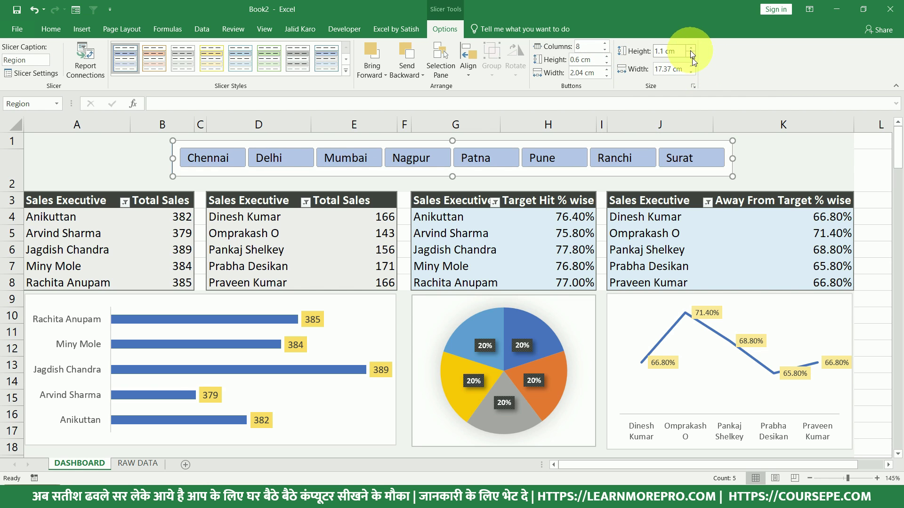
drag(452, 176, 449, 173)
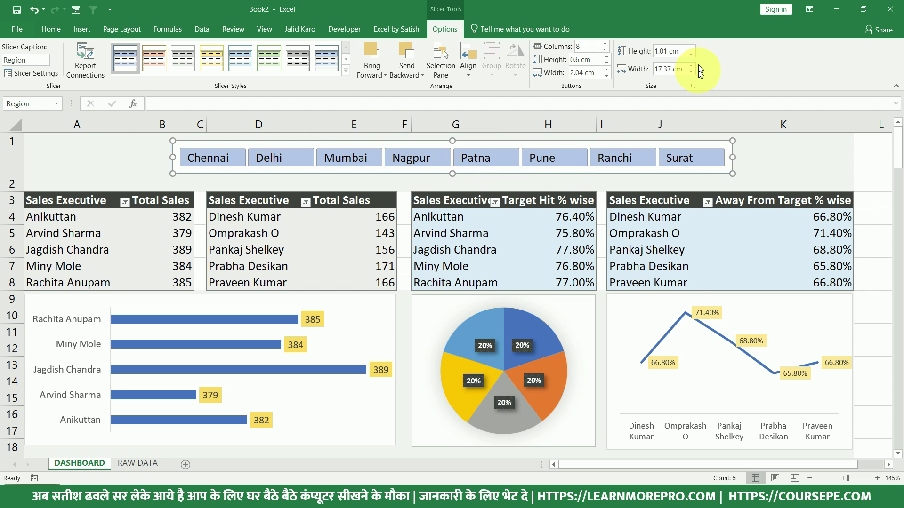
click(689, 48)
Move the Region slicer toward column A and widen it to about 25.24 cm so it spans all four tables.
drag(548, 142, 411, 145)
drag(598, 161, 844, 161)
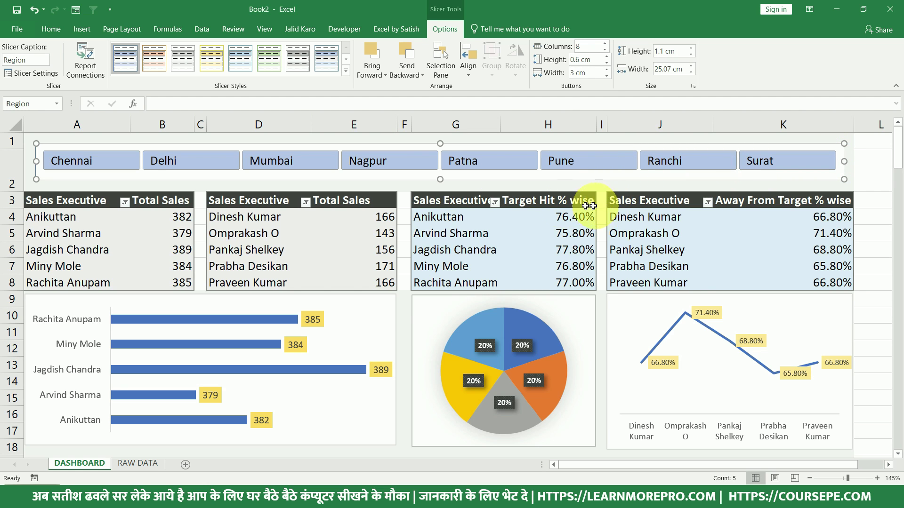
drag(37, 161, 30, 161)
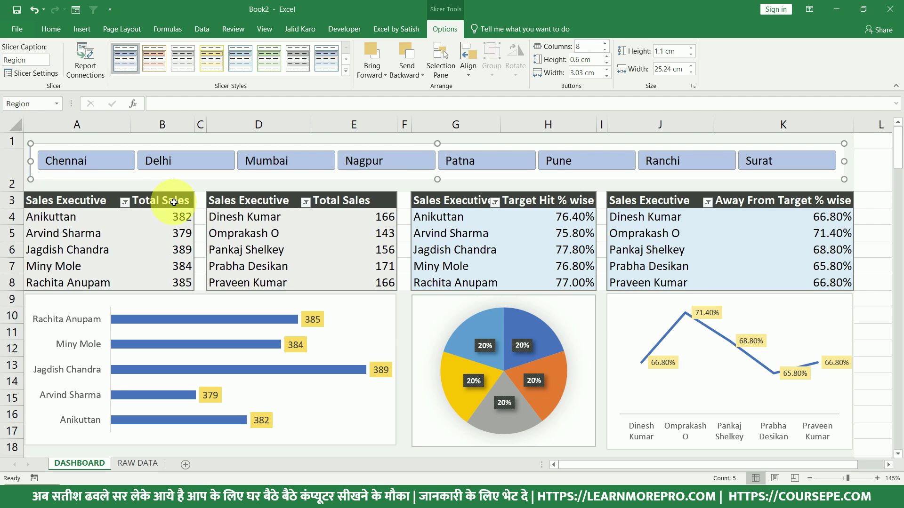
Filter the dashboard by Patna, Nagpur and finally Mumbai with the Region slicer.
click(242, 324)
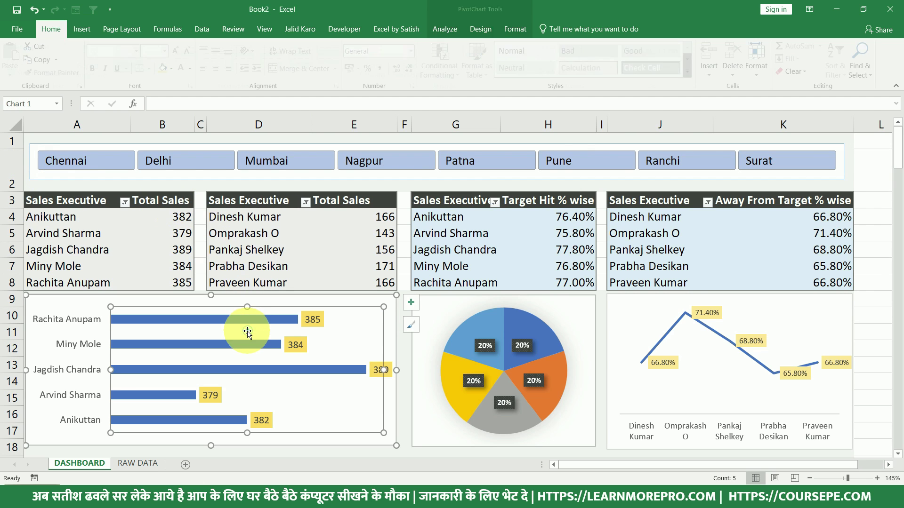
click(537, 180)
click(529, 172)
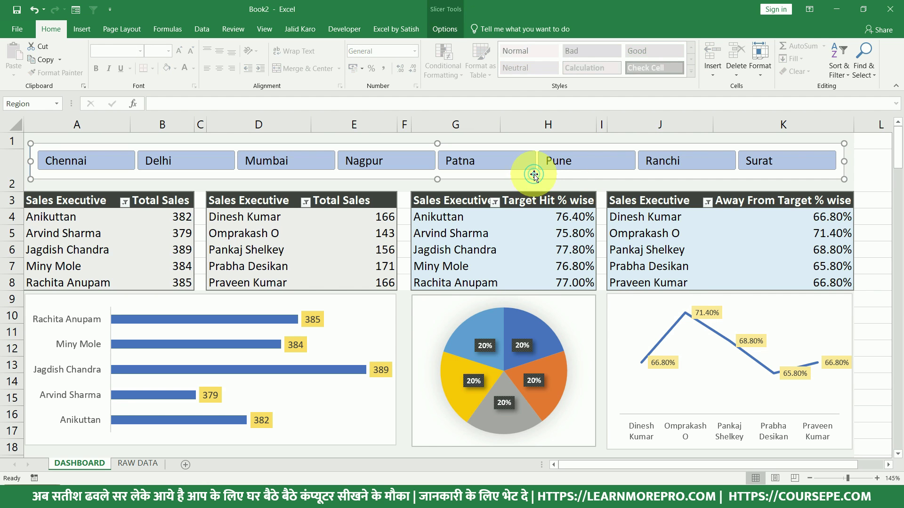
click(503, 160)
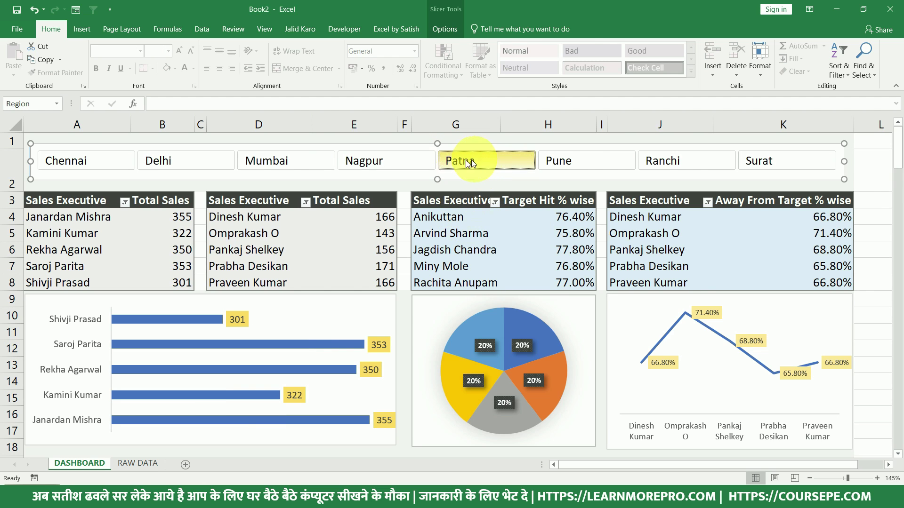
click(391, 161)
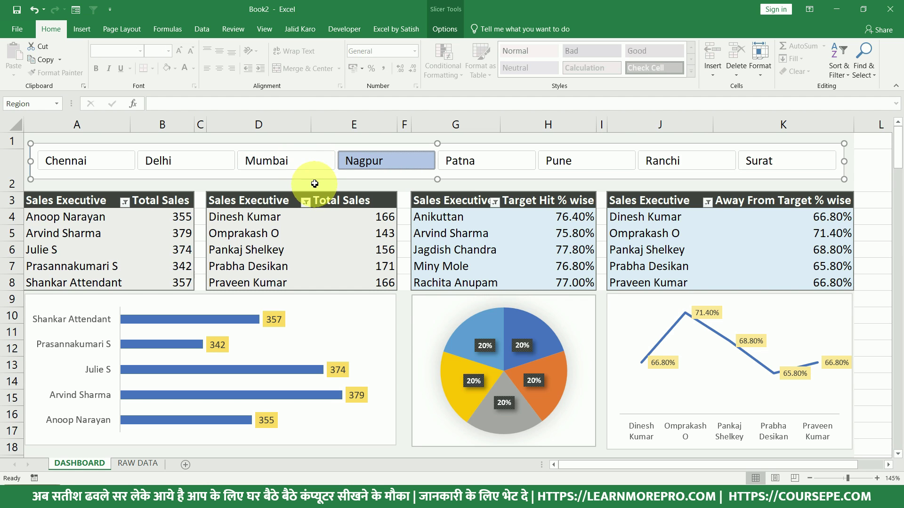
click(310, 165)
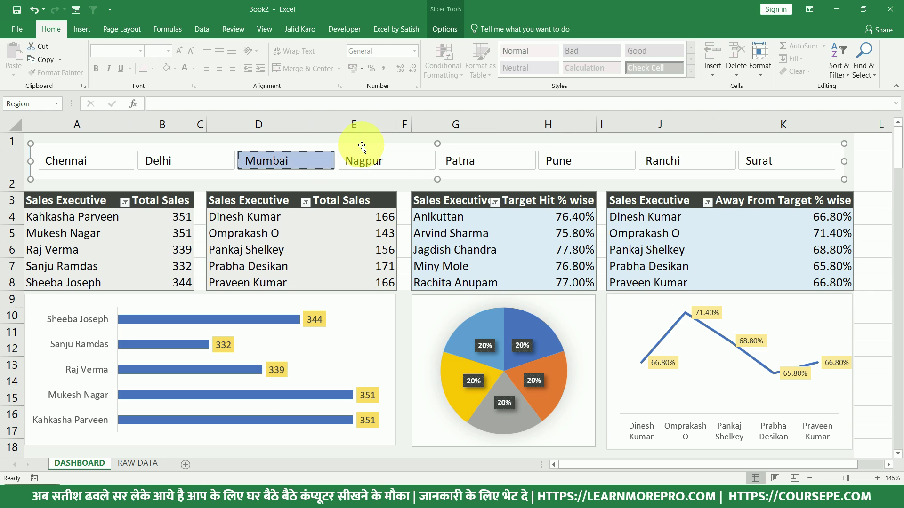
Apply the light blue slicer style from the Dark group to the Region slicer.
click(440, 29)
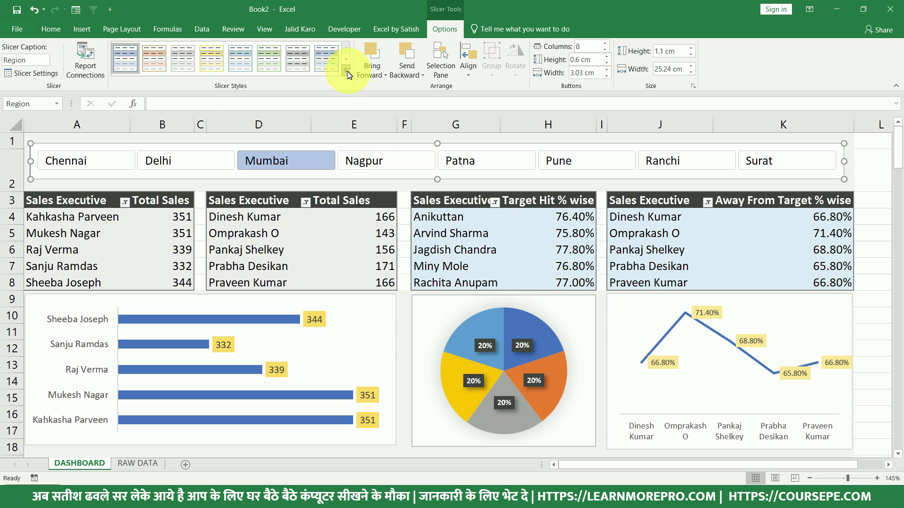
click(347, 72)
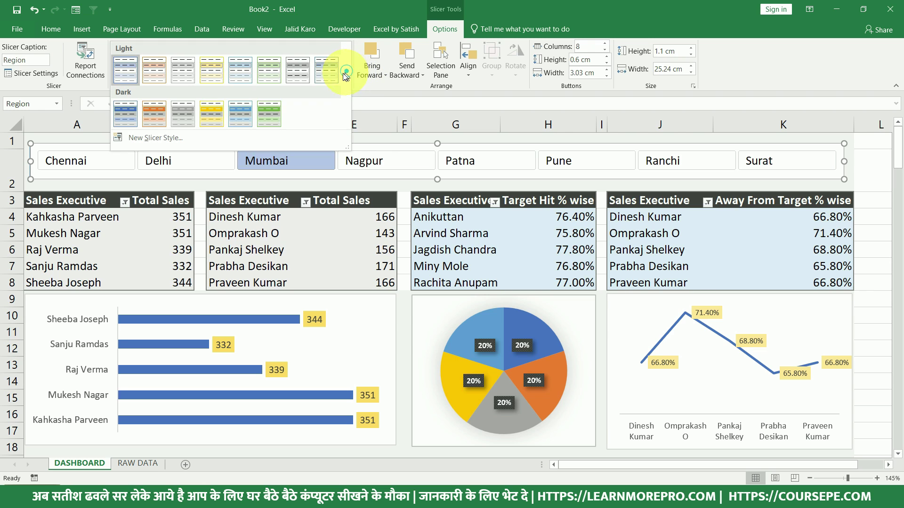
click(247, 113)
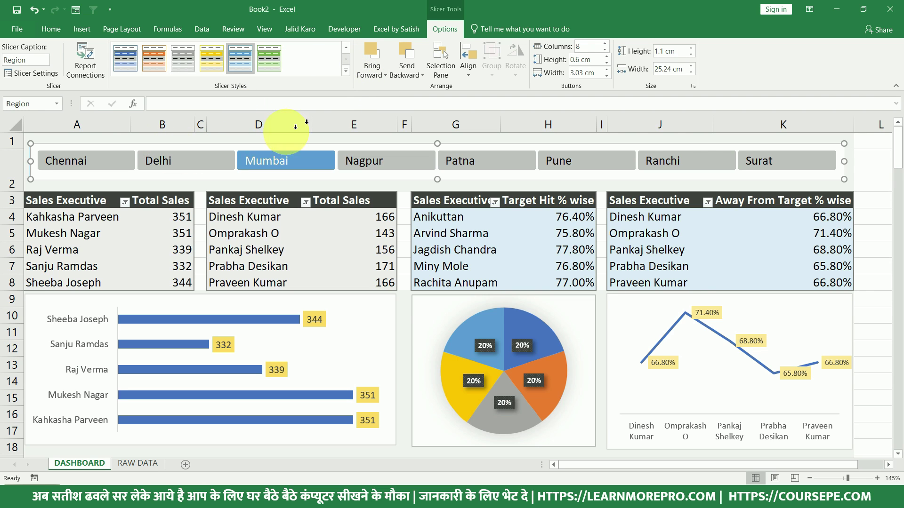
Start a new slicer style and look through its elements, including Header, Selected Item with Data and Selected Item with no Data.
click(346, 71)
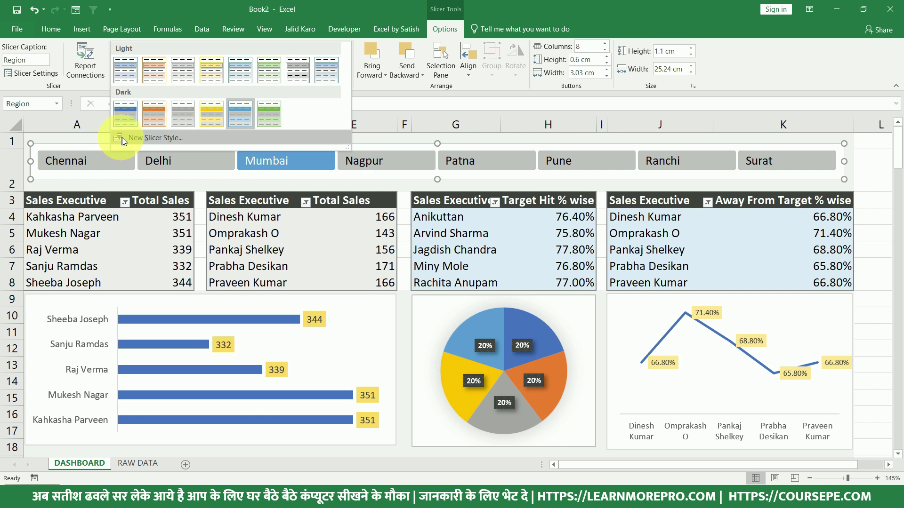
click(120, 137)
drag(284, 235, 548, 129)
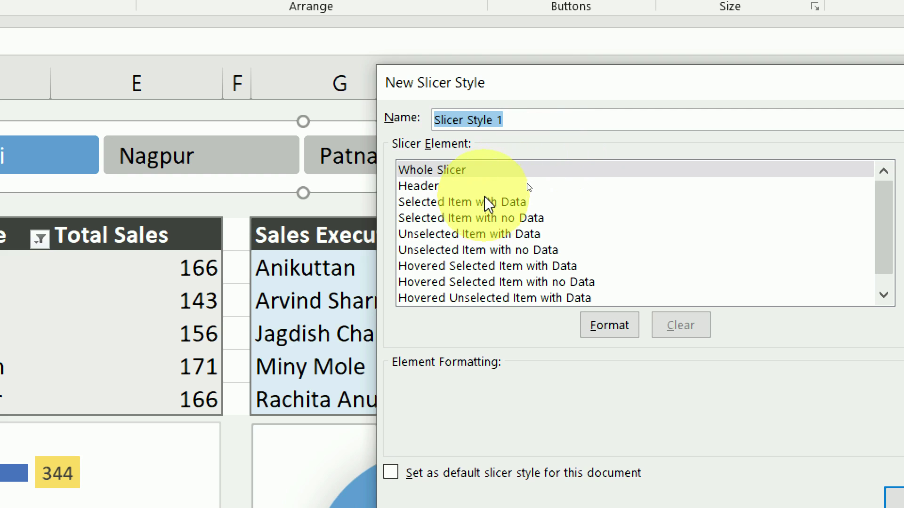
click(482, 205)
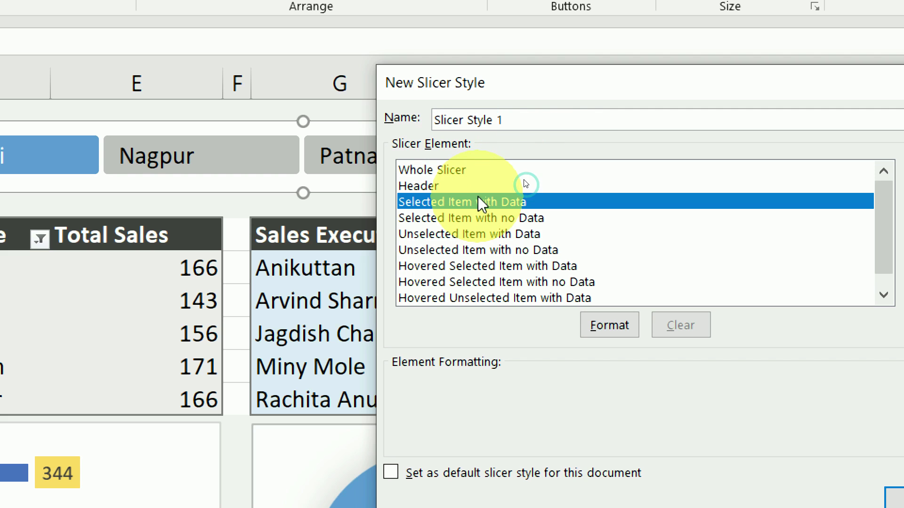
click(467, 176)
click(465, 187)
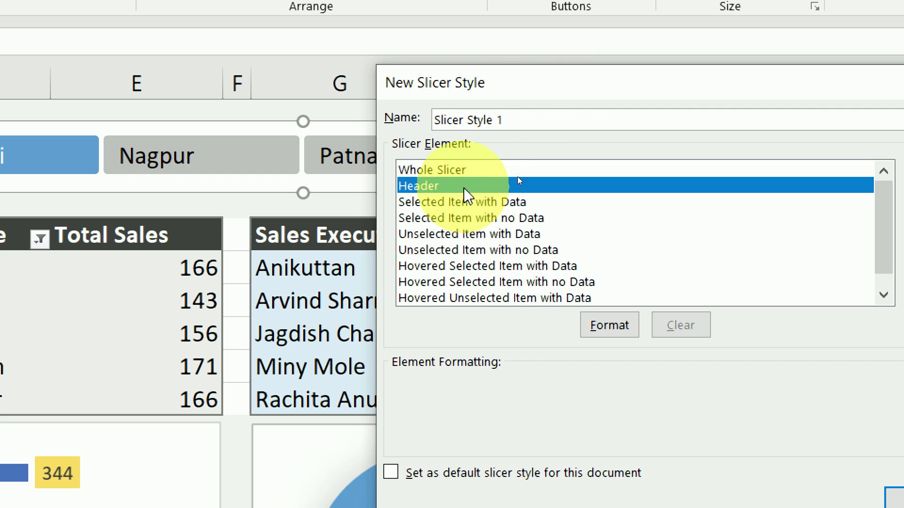
click(475, 203)
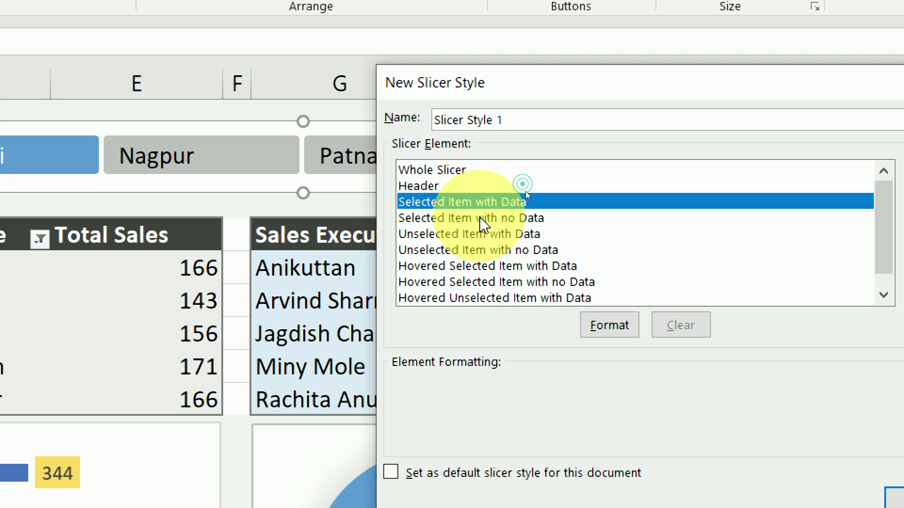
click(481, 218)
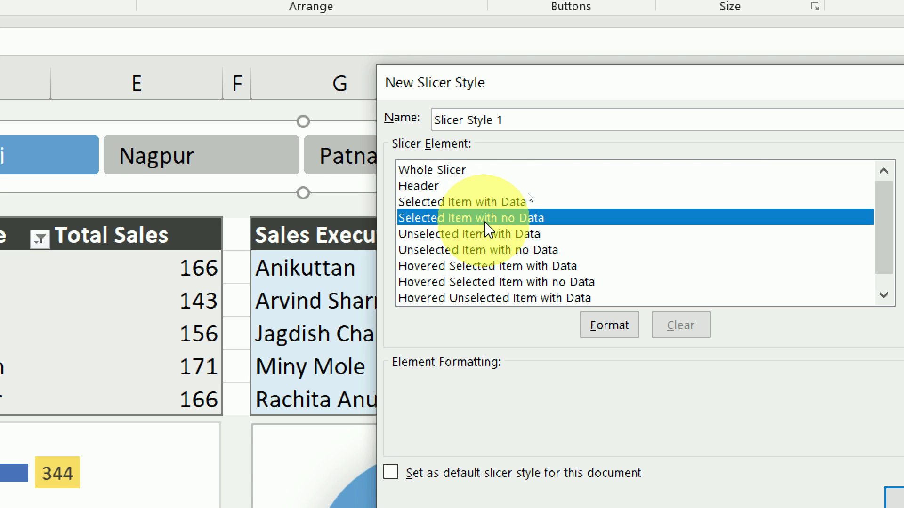
click(494, 203)
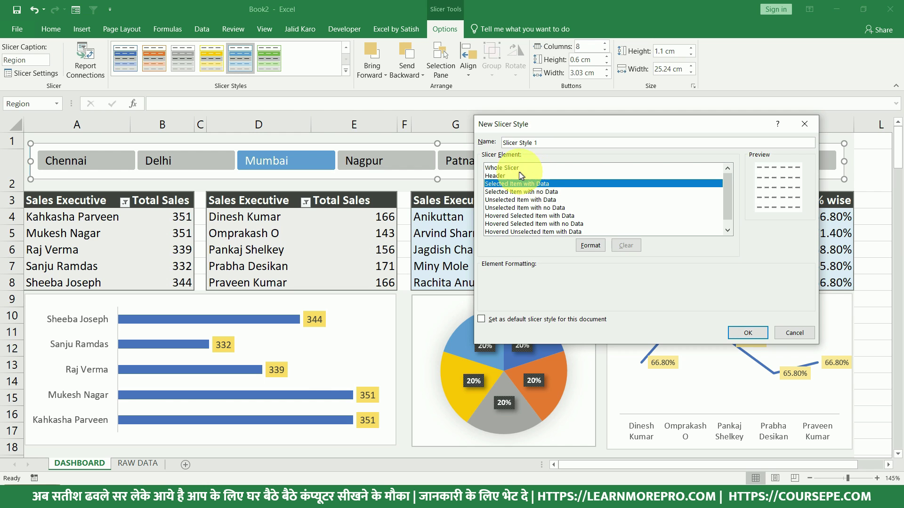
Save the new slicer style with a dark gray fill for the Whole Slicer element and apply it to the Region slicer.
click(517, 168)
click(597, 245)
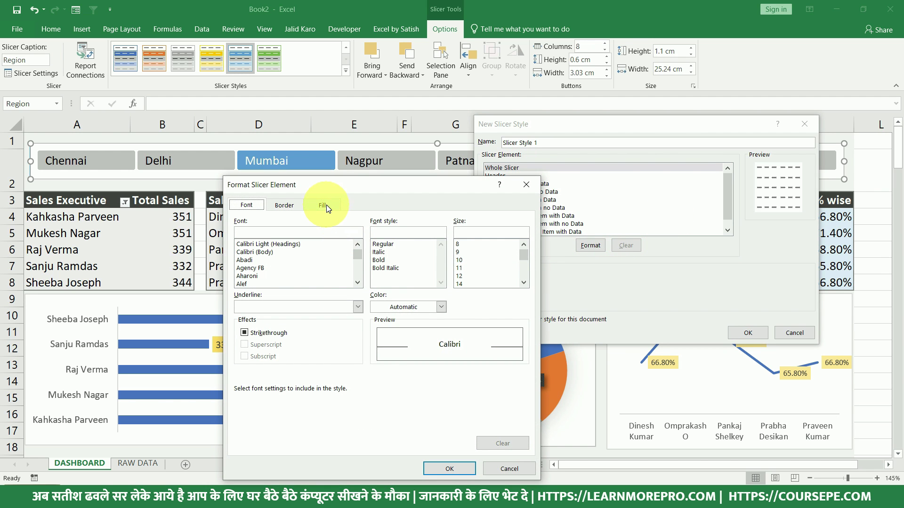
click(526, 185)
click(498, 166)
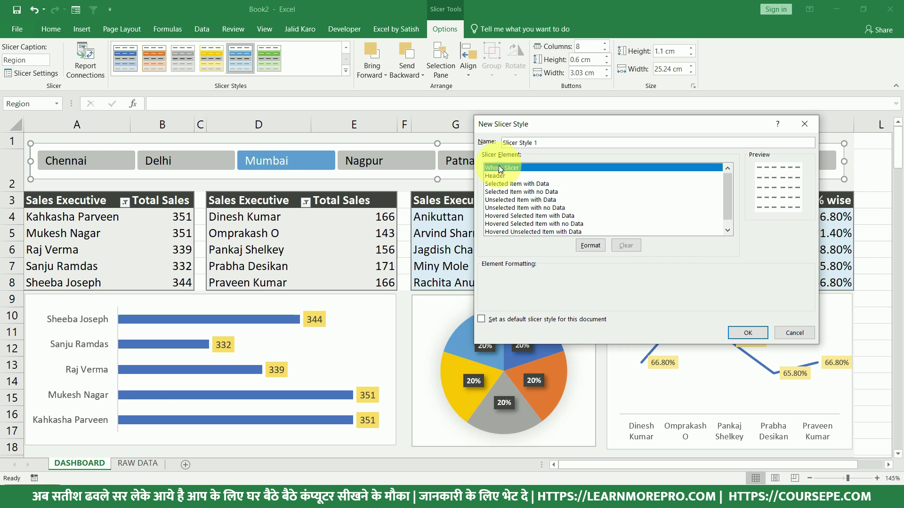
click(591, 246)
click(326, 206)
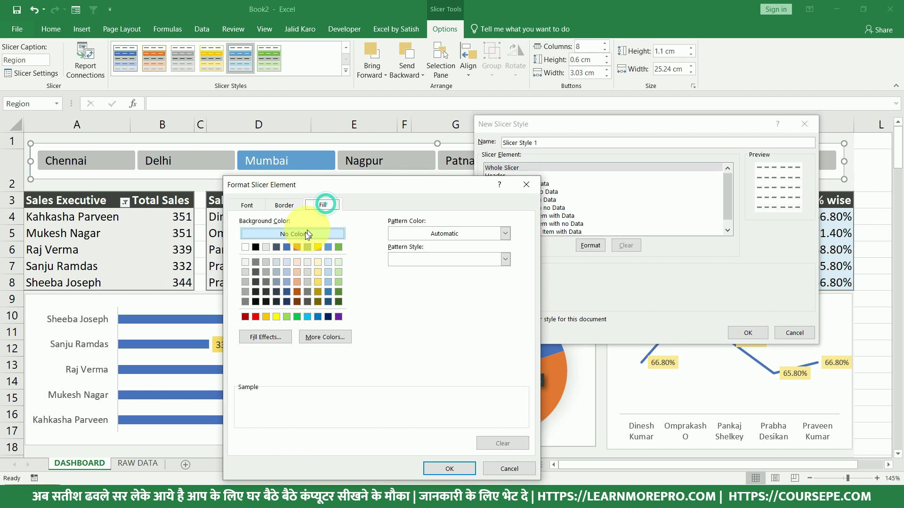
click(256, 265)
click(255, 273)
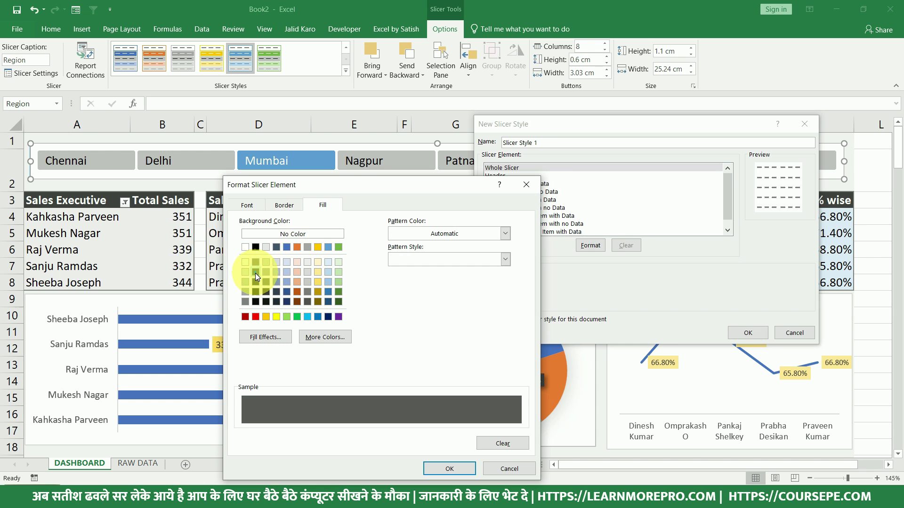
click(255, 280)
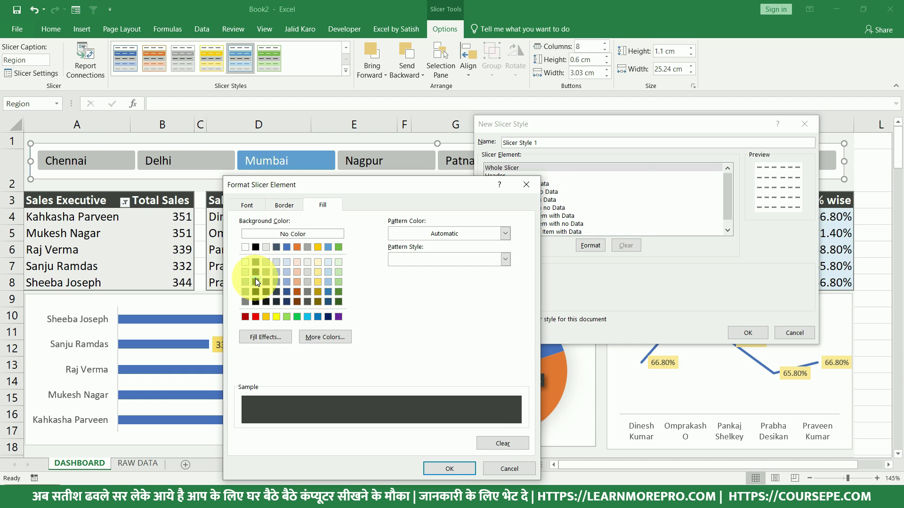
click(452, 469)
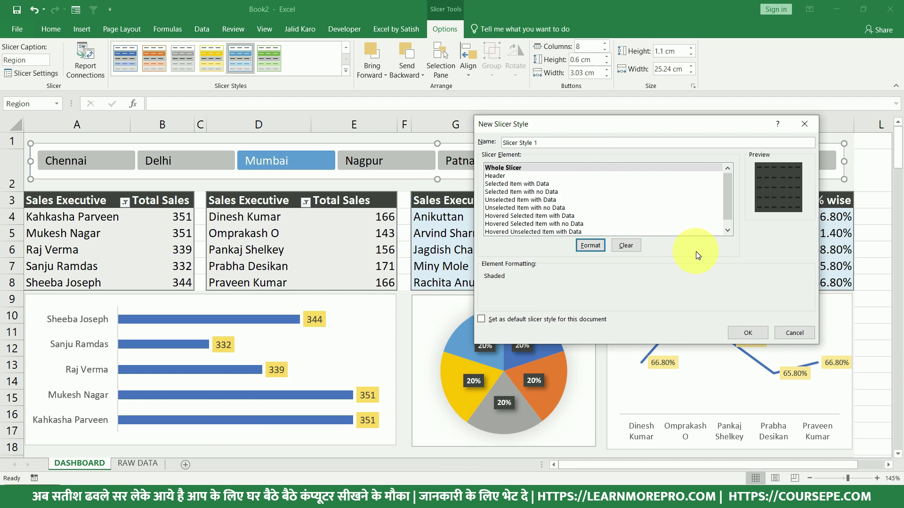
click(748, 333)
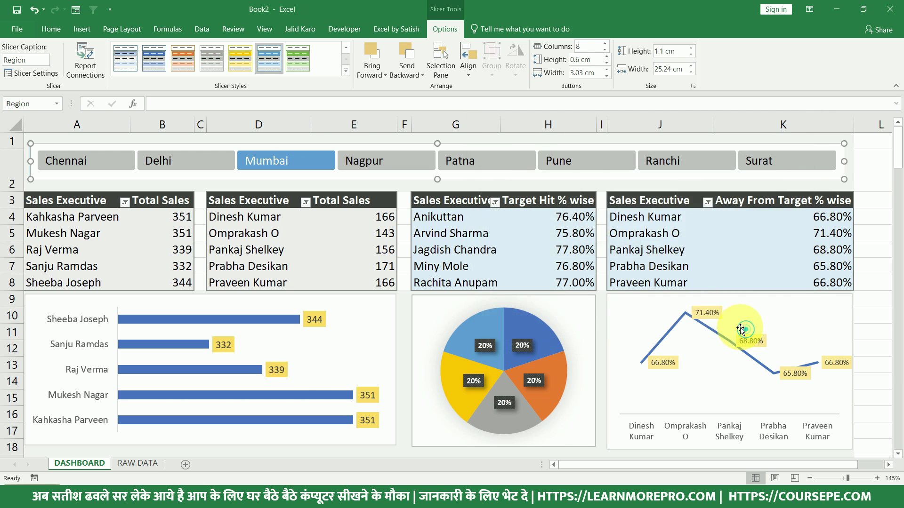
click(345, 72)
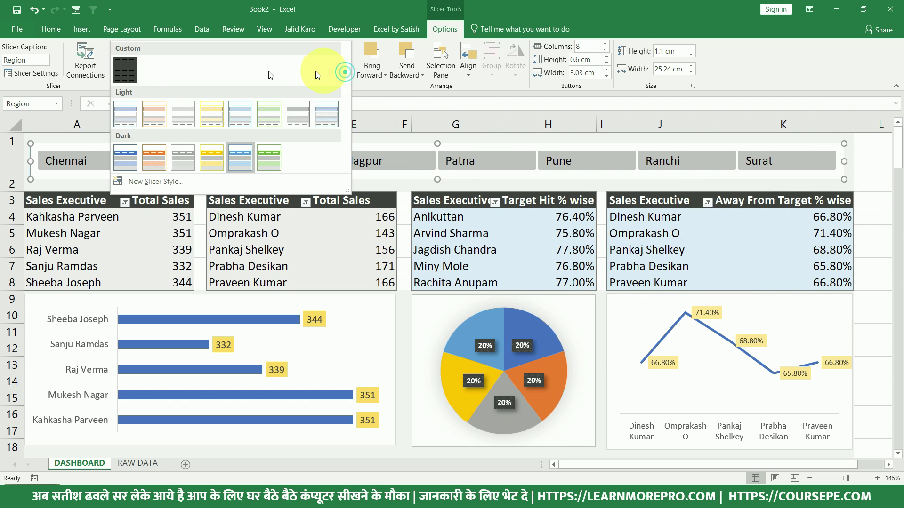
click(120, 73)
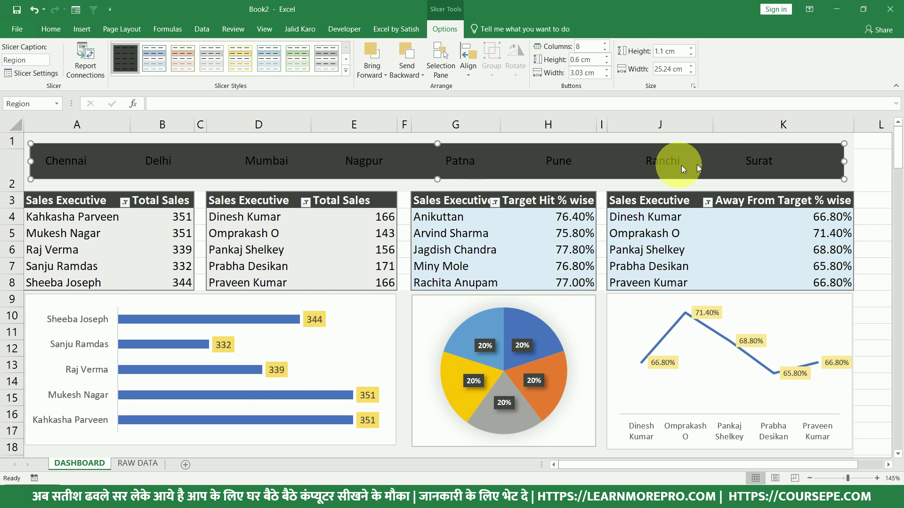
Modify the custom slicer style so the Selected Item with Data element has a bright yellow fill.
right_click(118, 57)
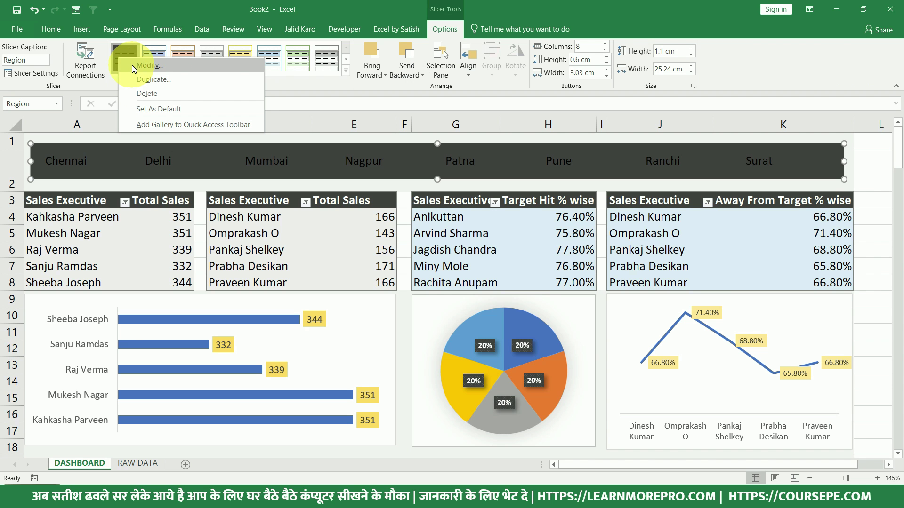
click(132, 65)
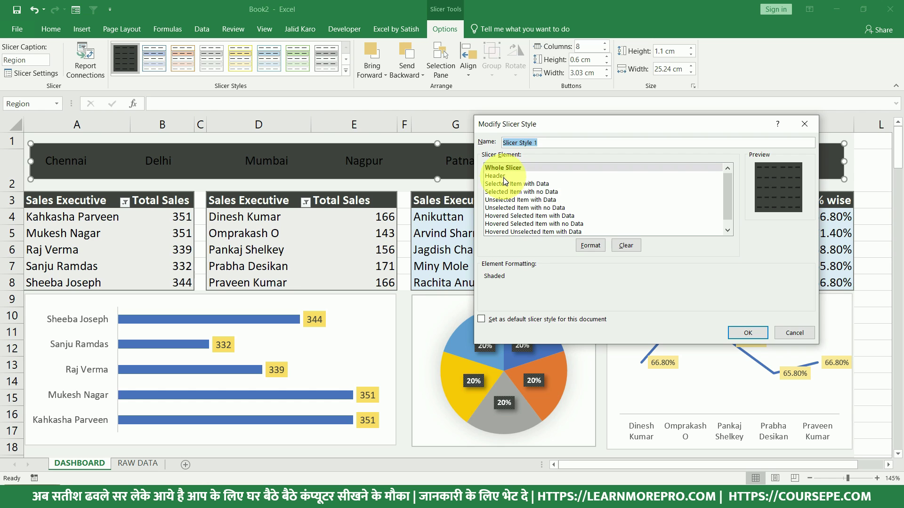
click(507, 184)
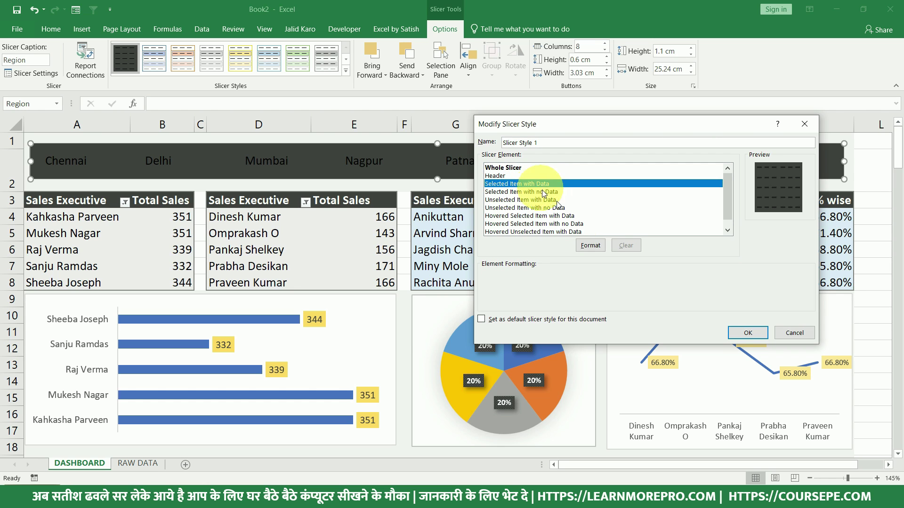
click(587, 248)
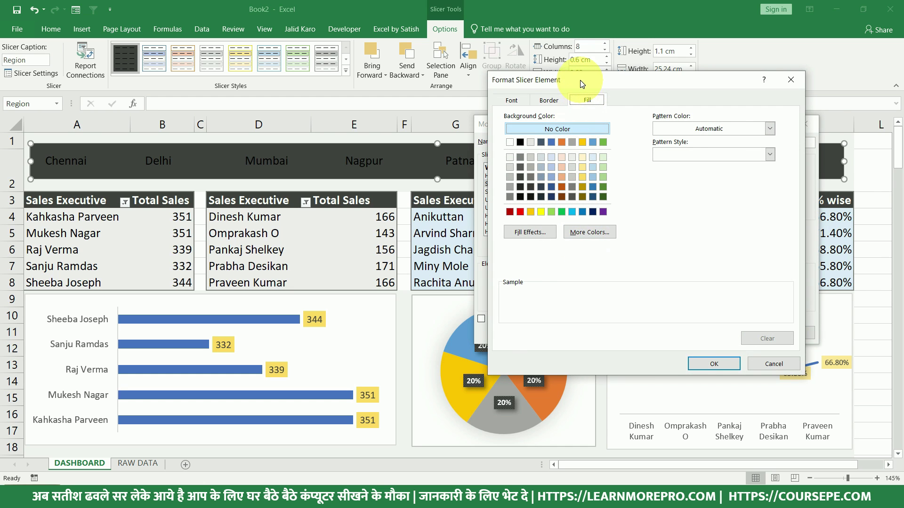
drag(579, 80, 611, 87)
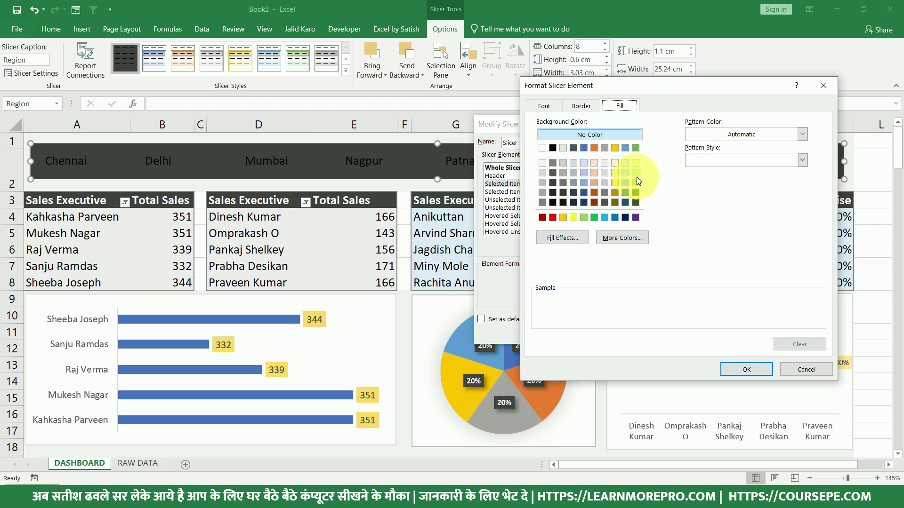
click(573, 217)
click(747, 369)
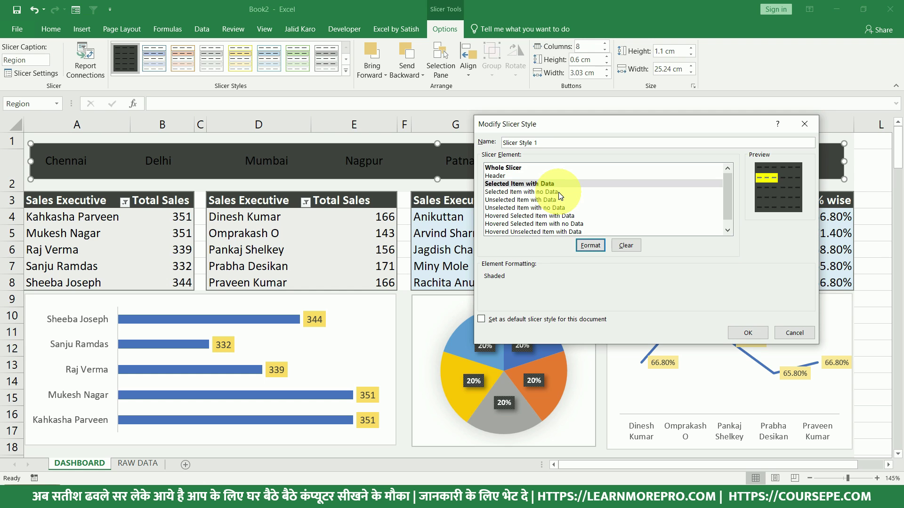
click(748, 332)
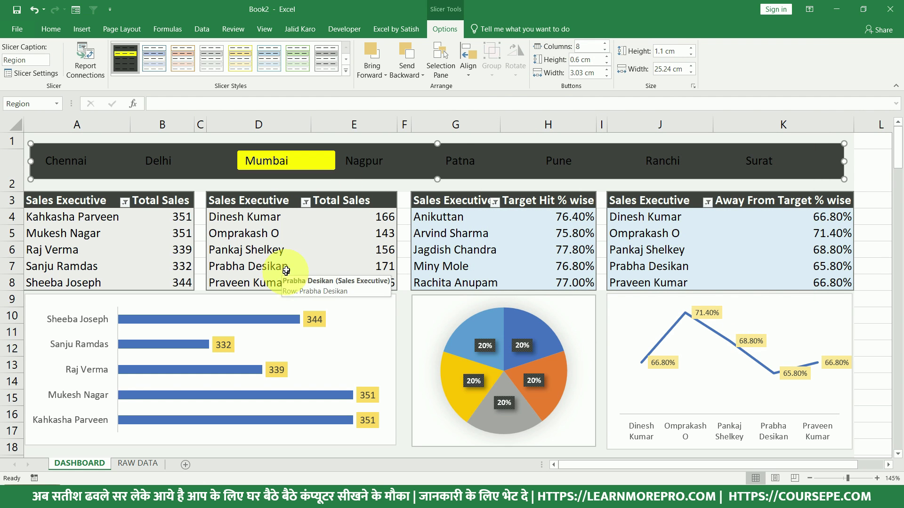
Filter the Region slicer to Nagpur and modify its custom style so the Unselected Item with Data element has a light green fill.
click(363, 162)
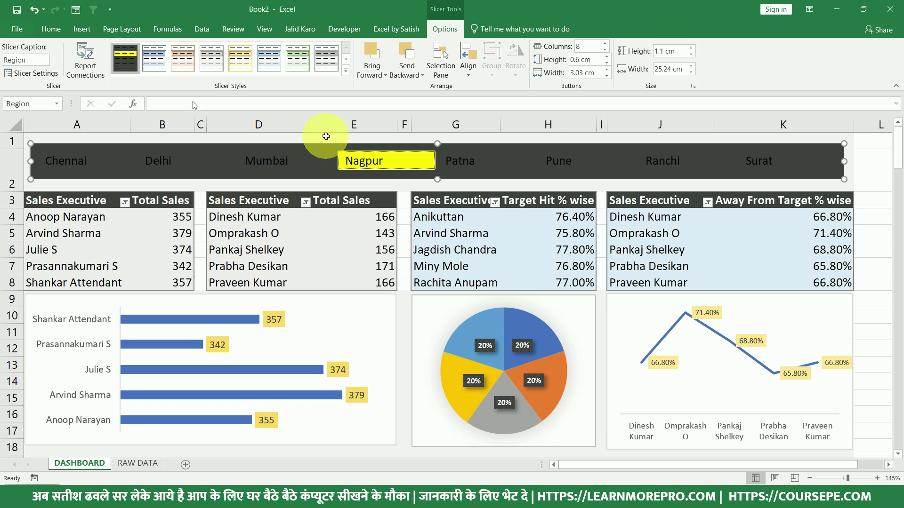
right_click(129, 59)
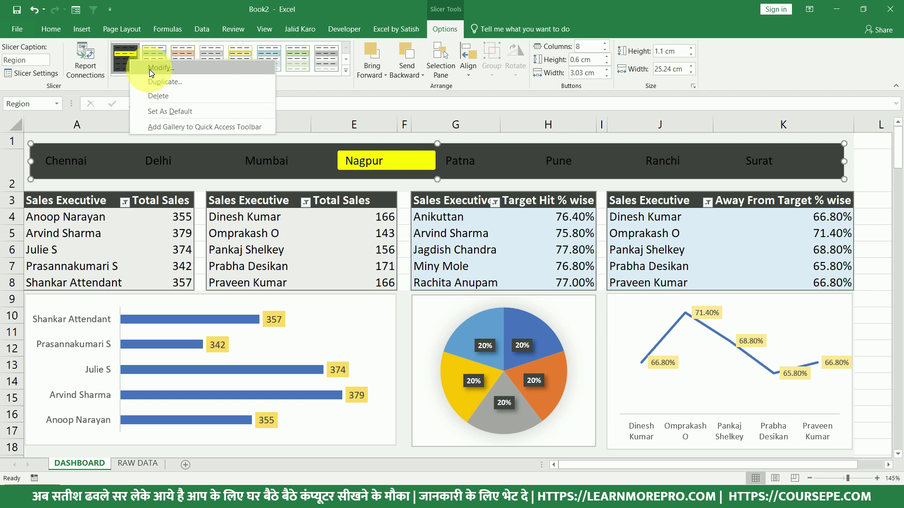
click(149, 69)
click(523, 192)
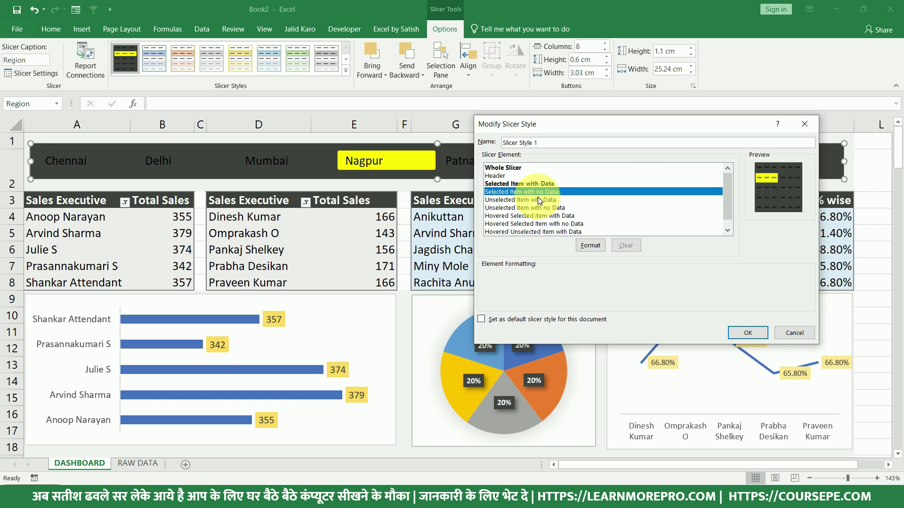
click(532, 200)
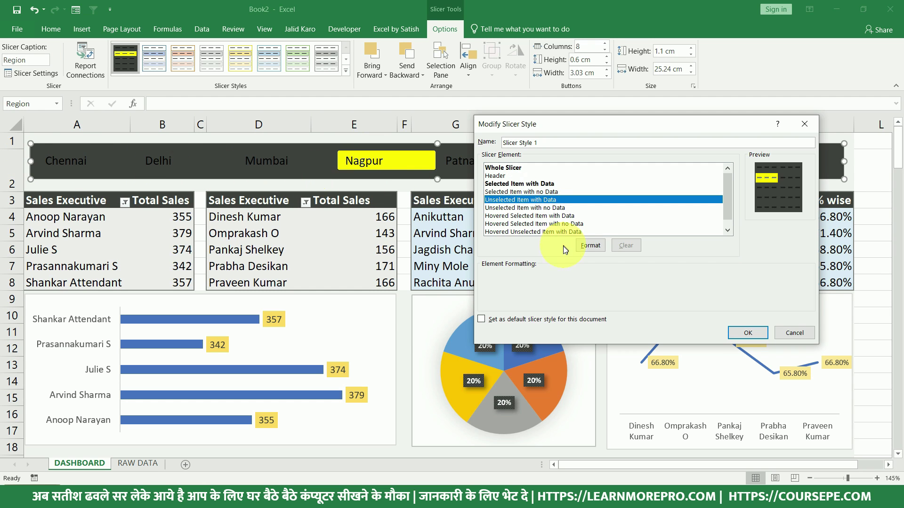
click(589, 245)
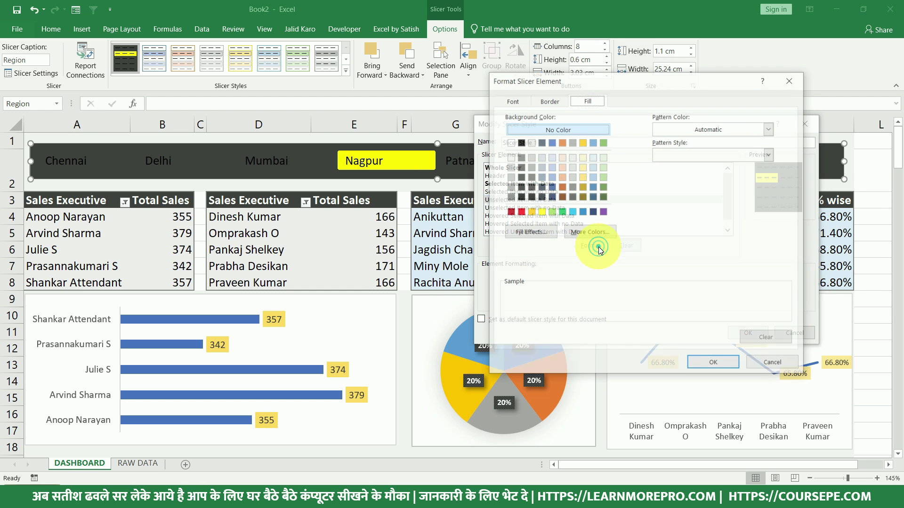
click(603, 167)
click(713, 363)
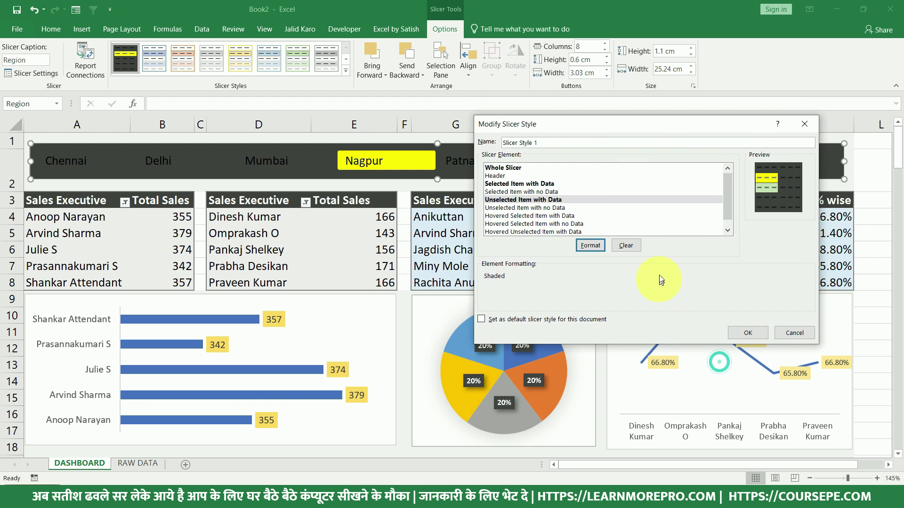
click(748, 332)
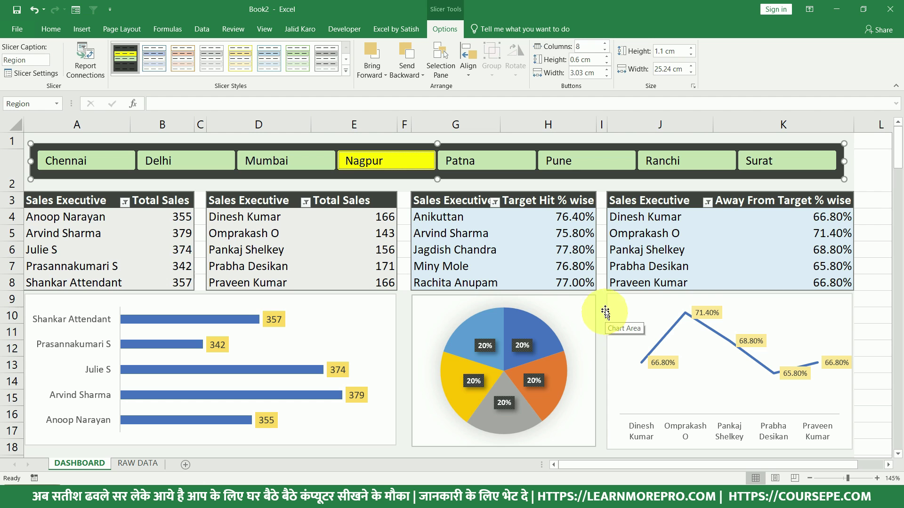
Test the restyled Region slicer by filtering to Patna, followed by Mumbai.
click(502, 158)
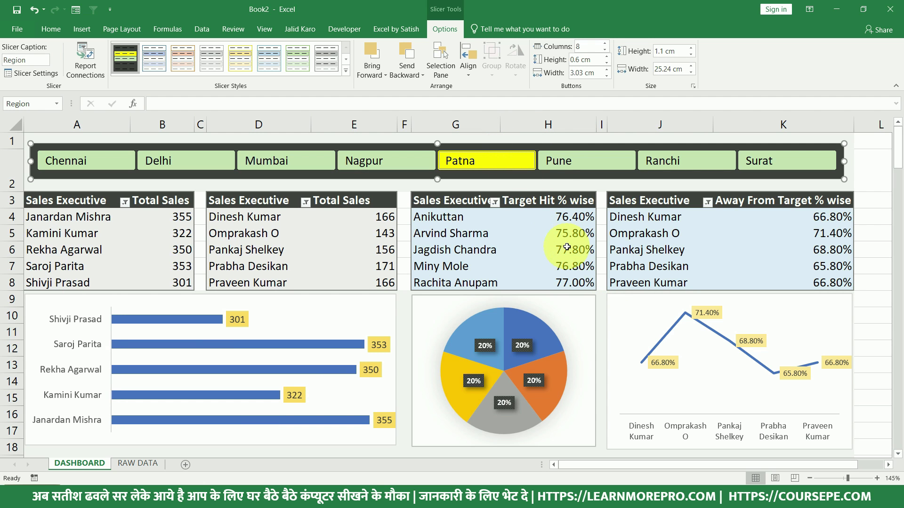
click(268, 160)
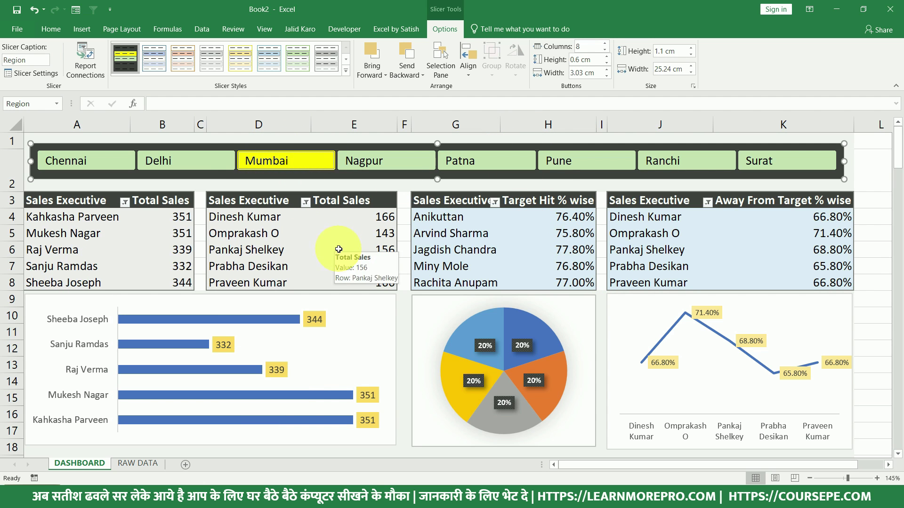
Give the Hovered Selected Item with Data element of Slicer Style 1 a light gold fill and filter the dashboard by Mumbai.
click(186, 162)
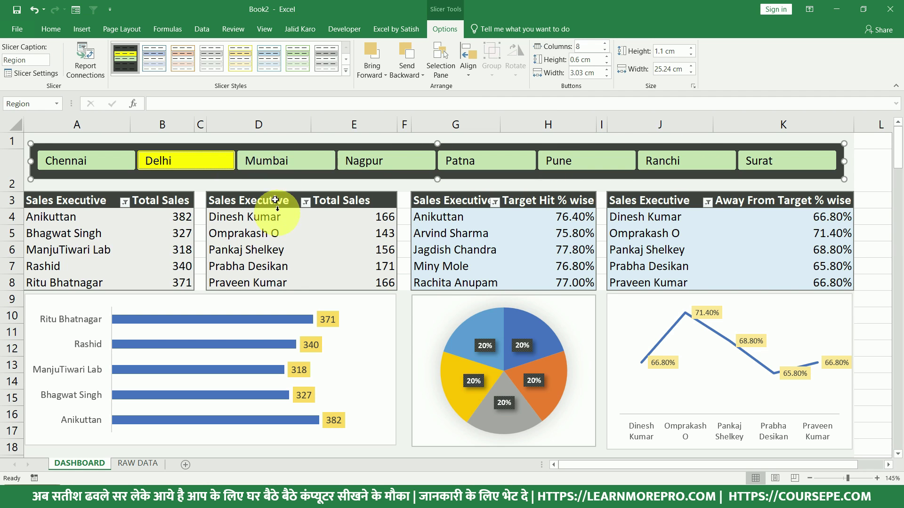
right_click(312, 146)
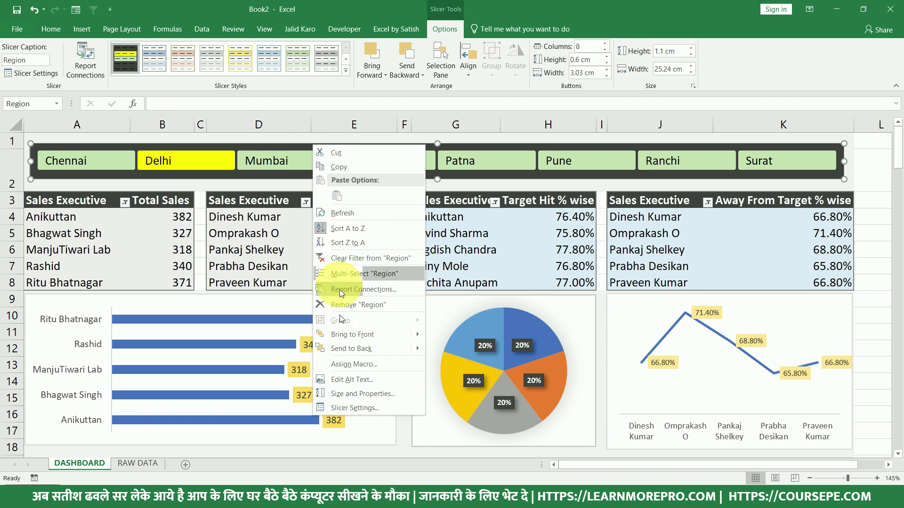
right_click(123, 55)
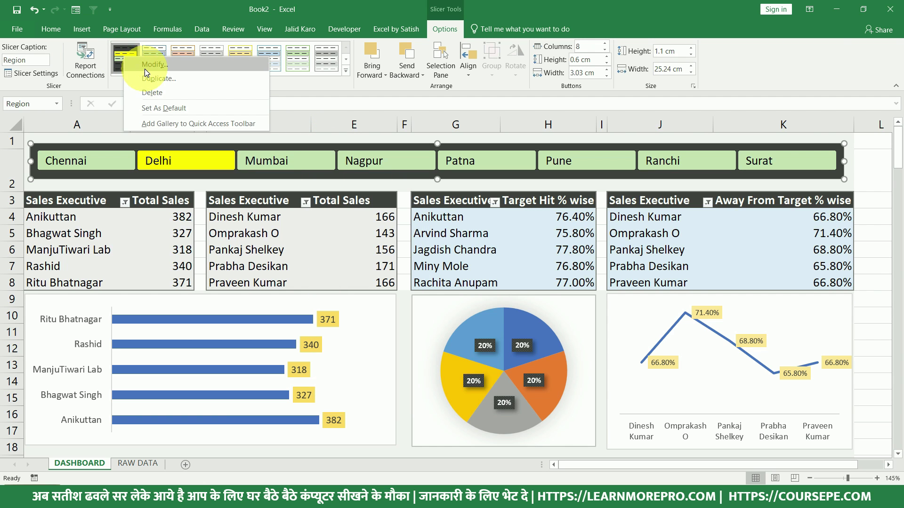
click(144, 64)
click(508, 216)
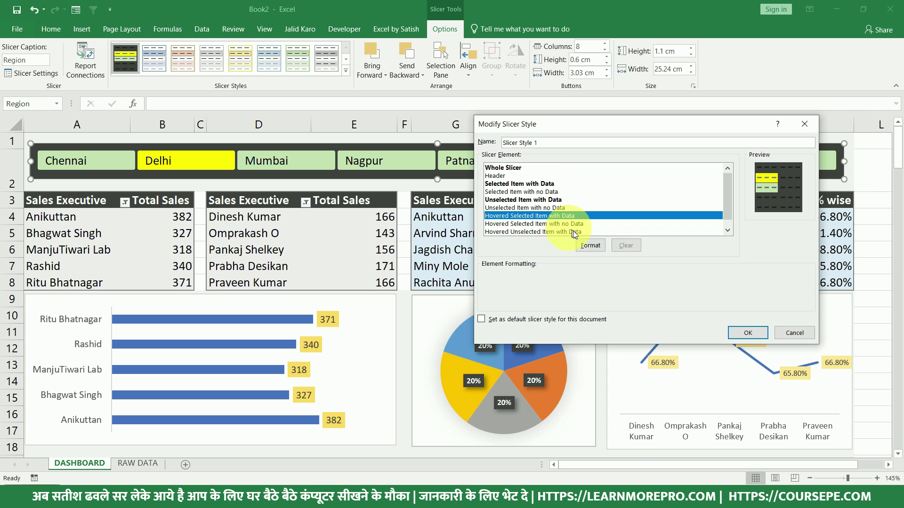
click(585, 245)
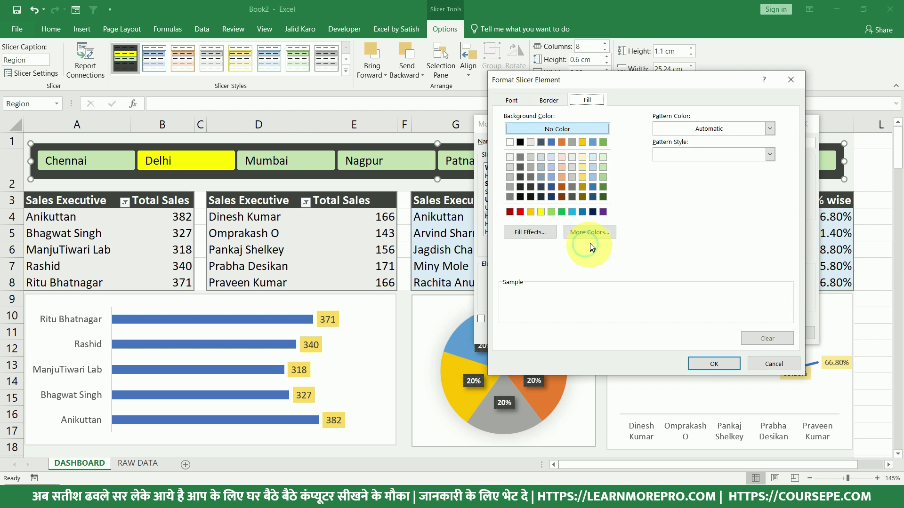
click(583, 167)
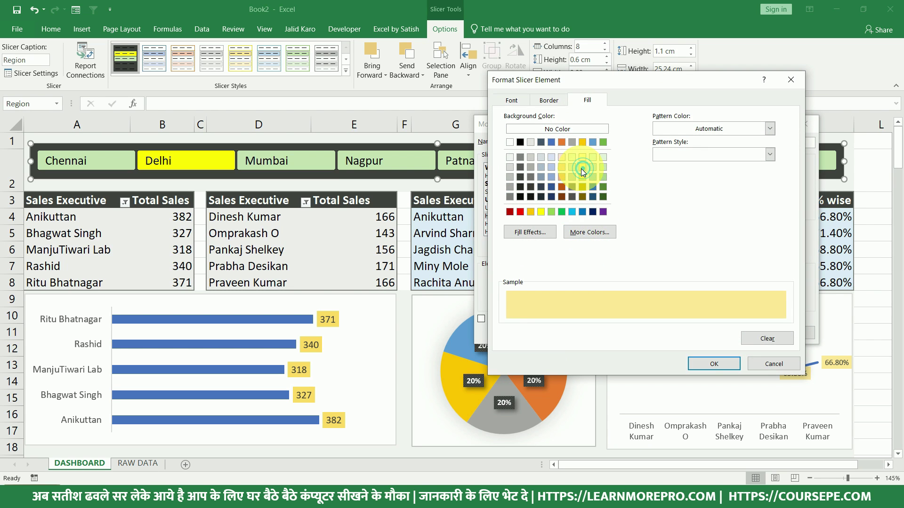
click(706, 363)
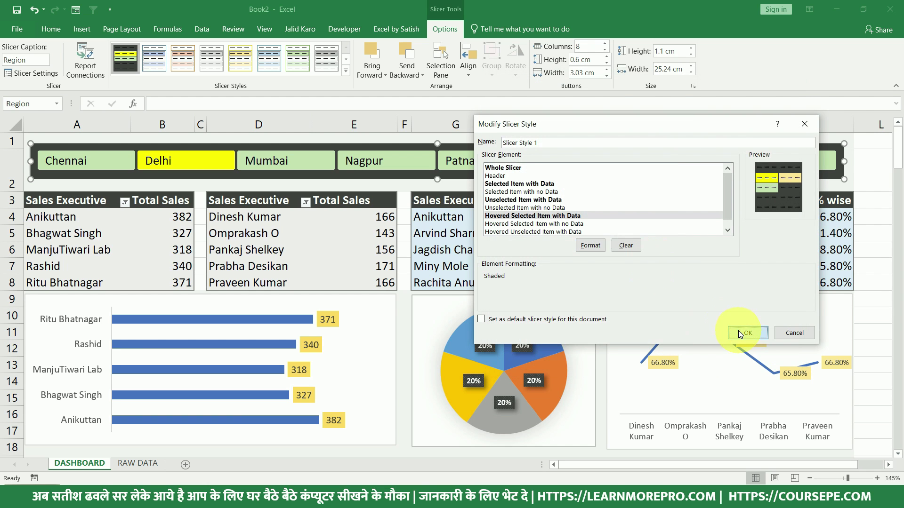
click(739, 332)
click(292, 163)
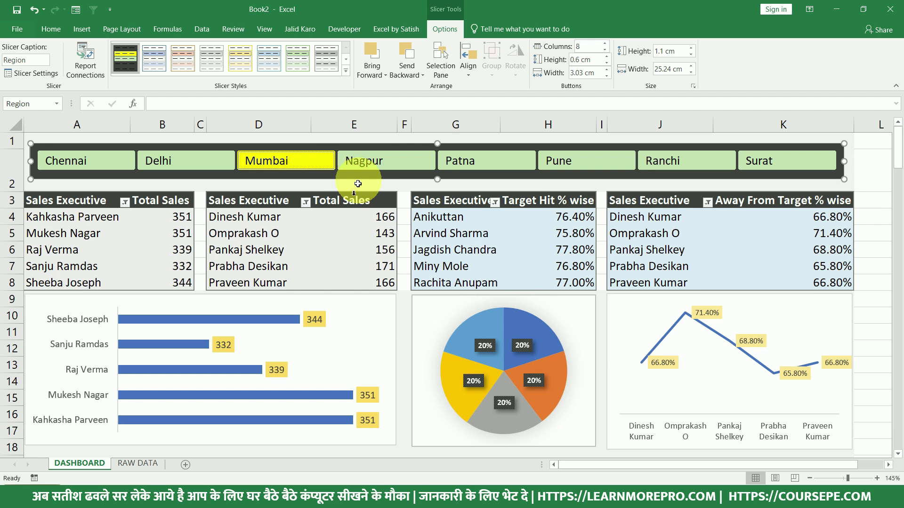
Give the Hovered Unselected Item with Data element of Slicer Style 1 a dark green fill.
right_click(123, 59)
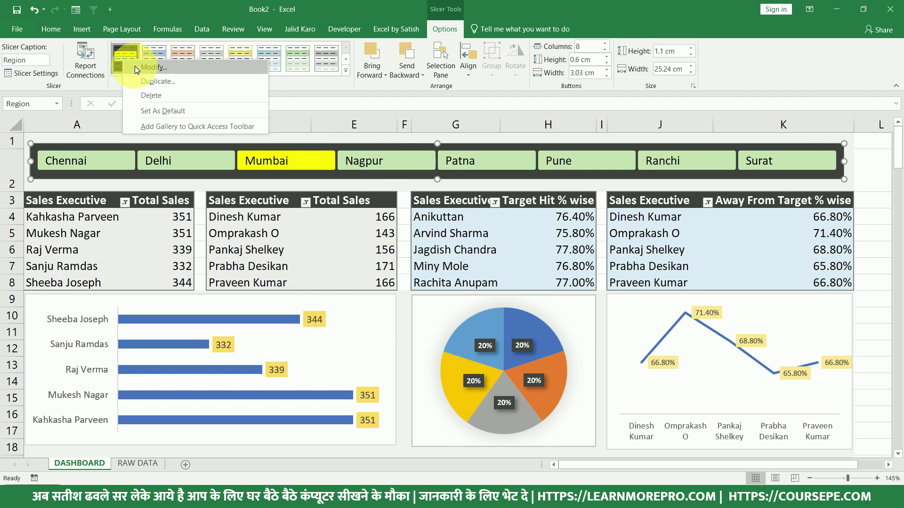
click(134, 66)
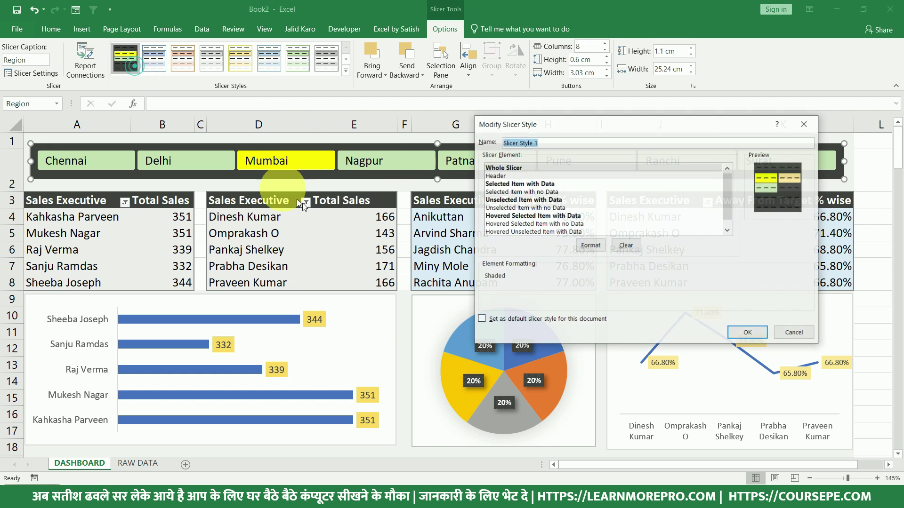
click(510, 230)
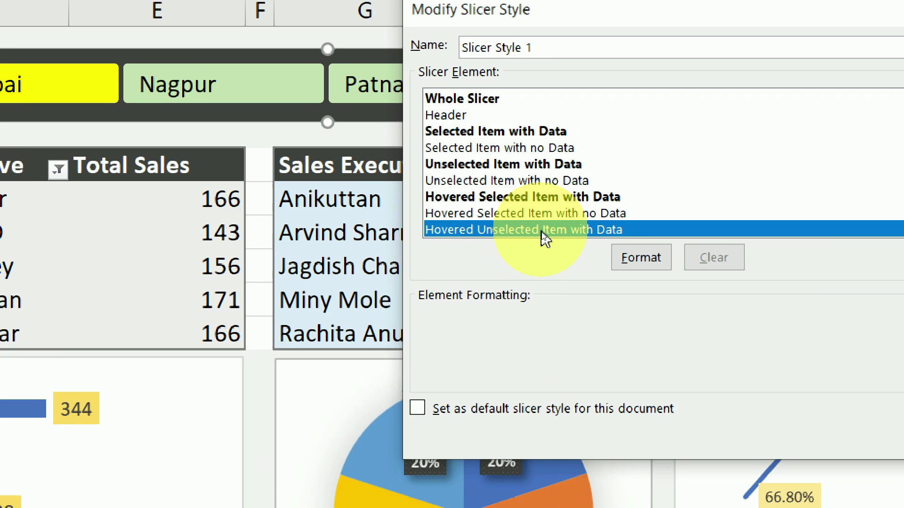
click(647, 260)
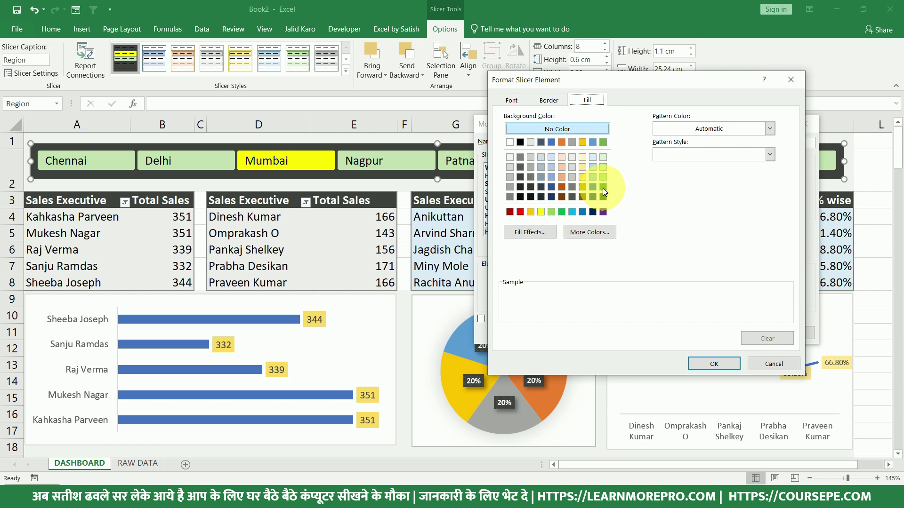
click(603, 188)
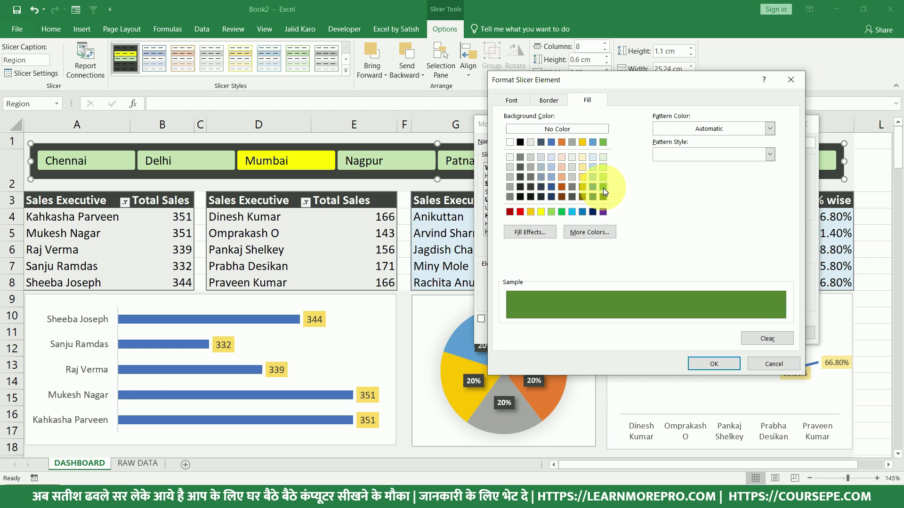
click(716, 364)
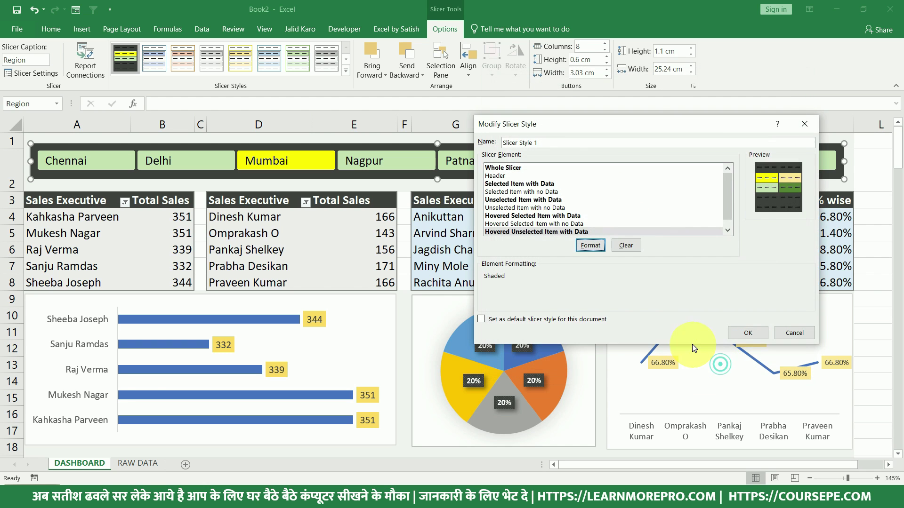
click(747, 330)
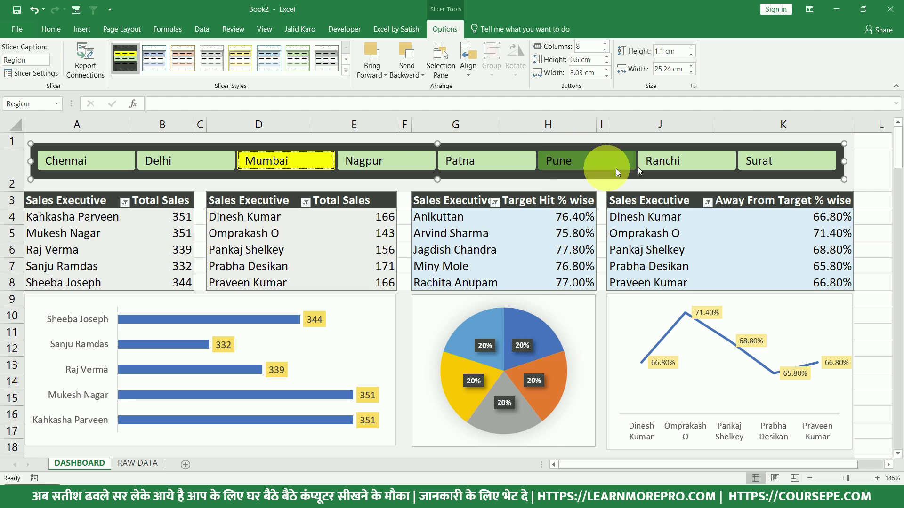
Change the Hovered Unselected Item with Data fill in Slicer Style 1 to the palest gold shade.
right_click(129, 59)
click(160, 74)
click(521, 234)
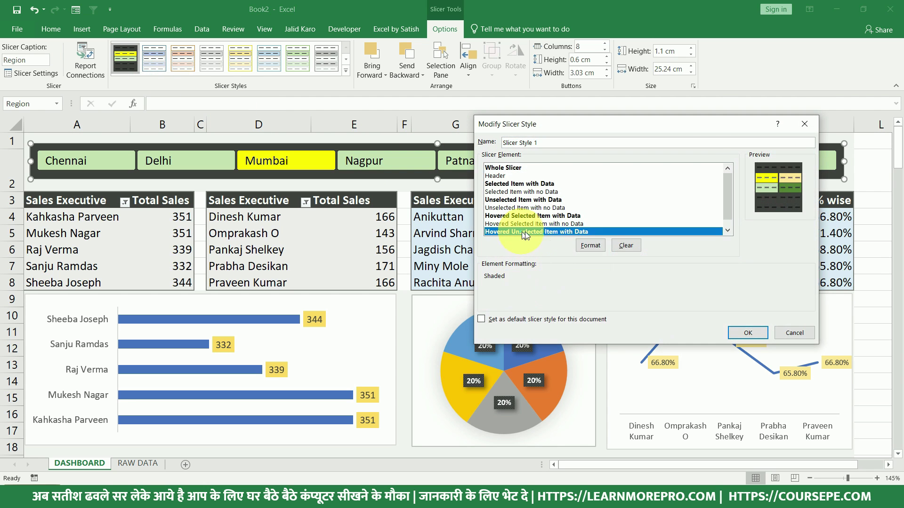
click(589, 246)
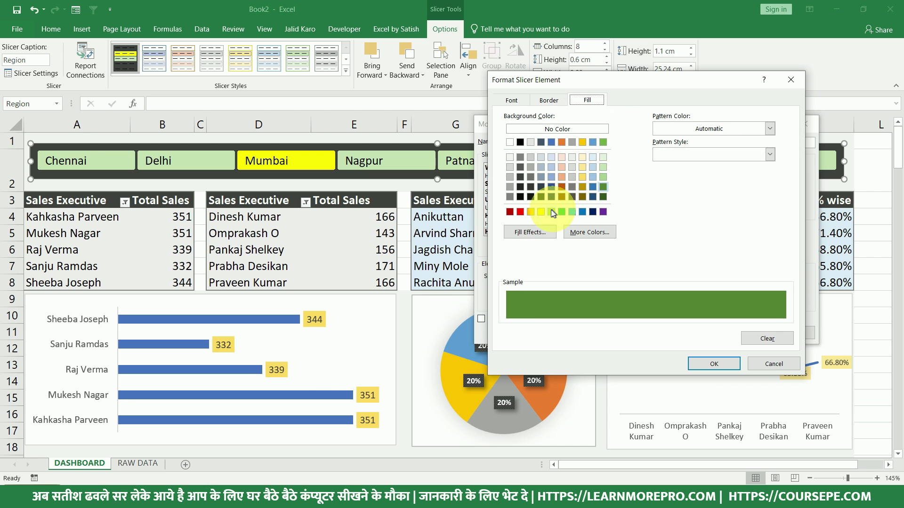
click(581, 158)
click(717, 364)
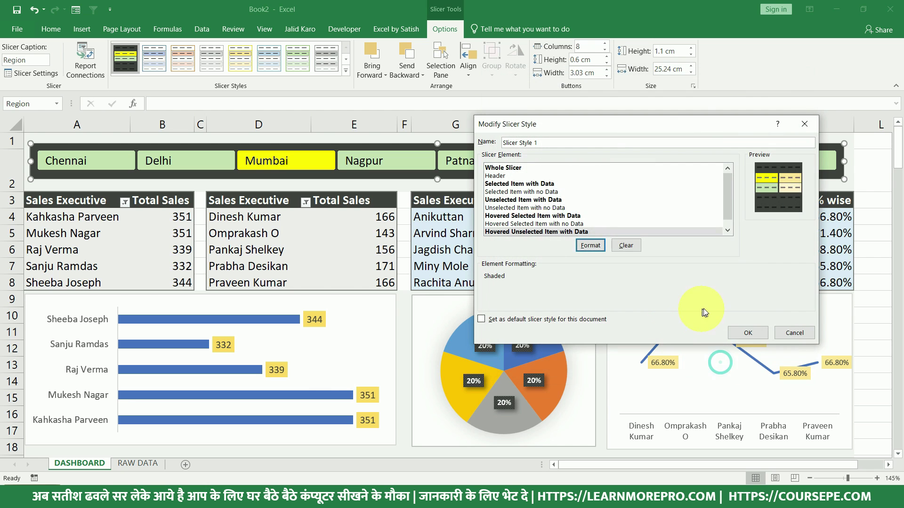
click(746, 332)
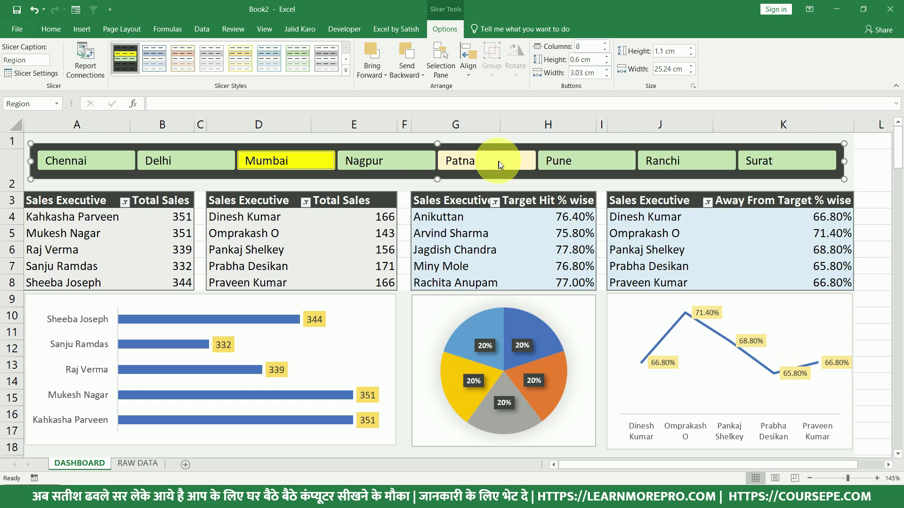
Check the new slicer colours by filtering the Region slicer by Patna, Nagpur, Mumbai, Delhi and Chennai in turn.
click(485, 164)
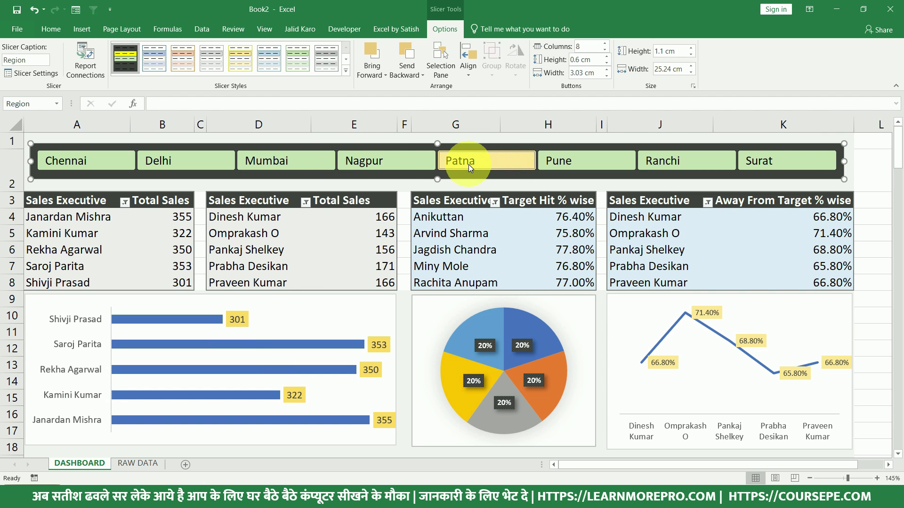
click(404, 165)
click(282, 161)
click(221, 162)
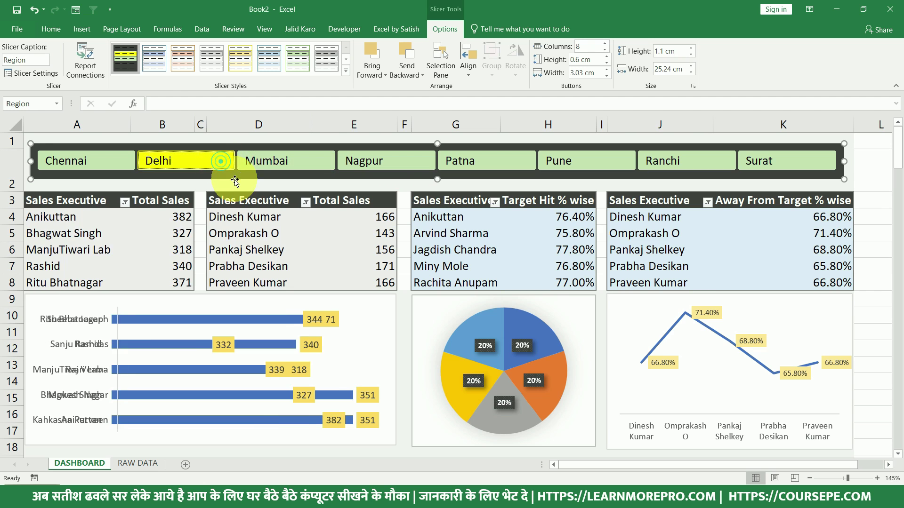
click(126, 159)
Move the Region slicer up against the start of column A and widen it to about 25.68 cm to span the tables.
drag(131, 145, 125, 139)
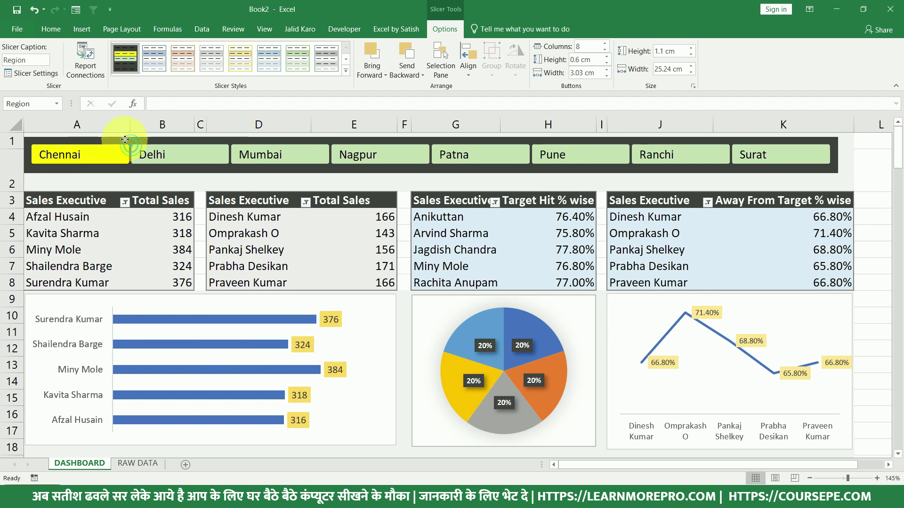
drag(838, 155, 852, 155)
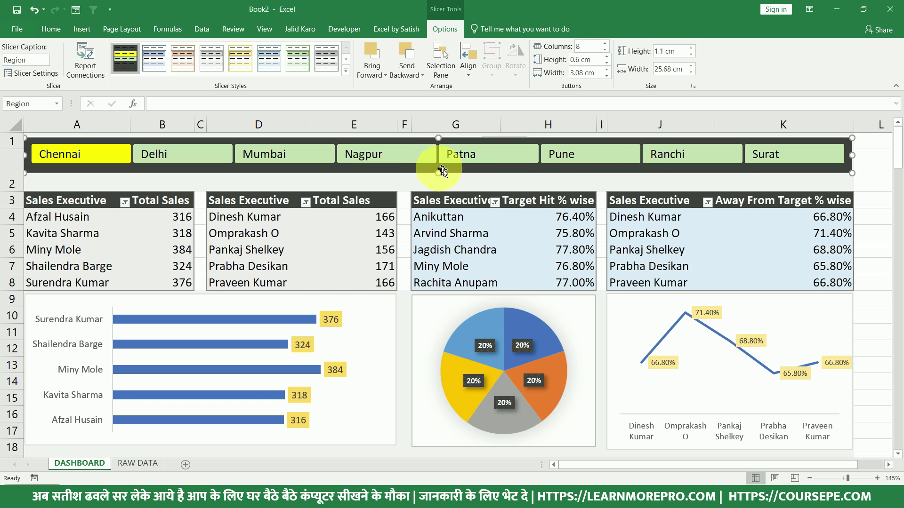
drag(446, 176, 445, 173)
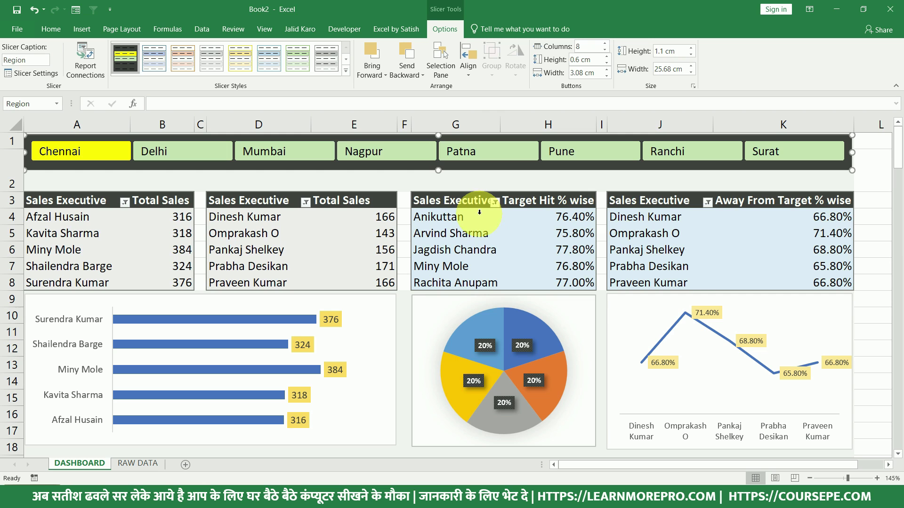
Filter by Delhi and by Mumbai, examining the sales executive names and total sales in the first pivot table.
click(196, 152)
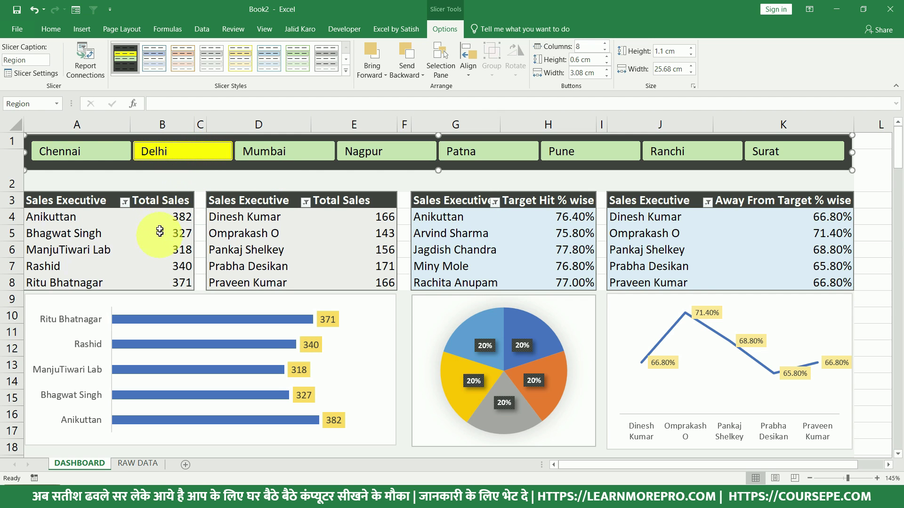
drag(70, 218, 73, 282)
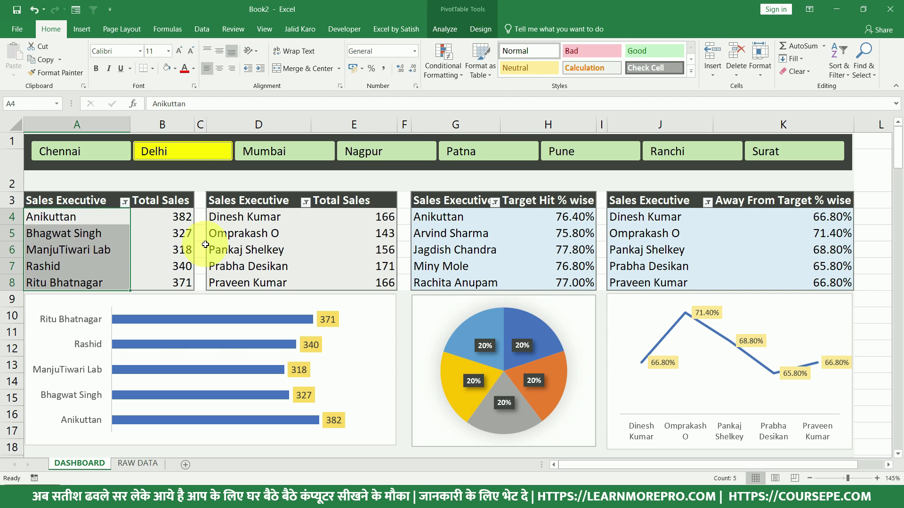
drag(175, 215, 184, 282)
click(268, 165)
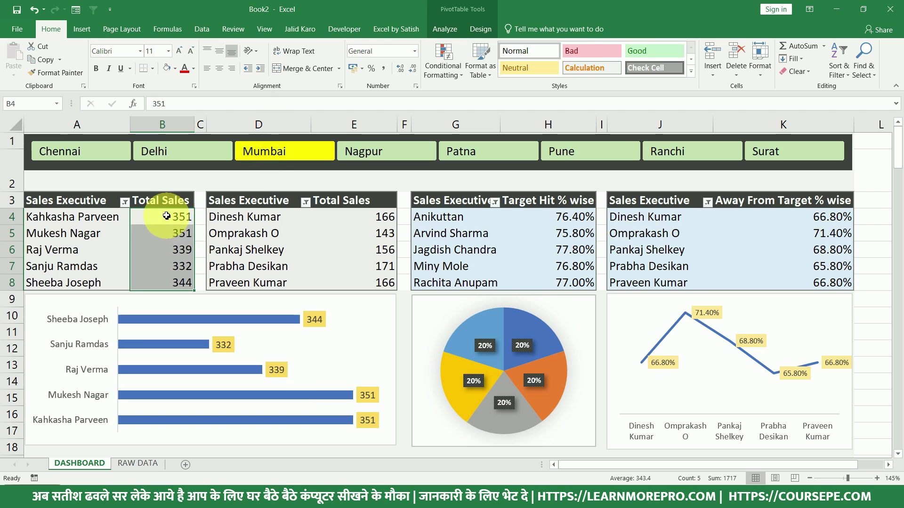
drag(75, 218, 73, 283)
Filter the Region slicer by Nagpur, Patna, Pune, Ranchi and Surat in turn, watching the first pivot table and bar chart.
click(358, 155)
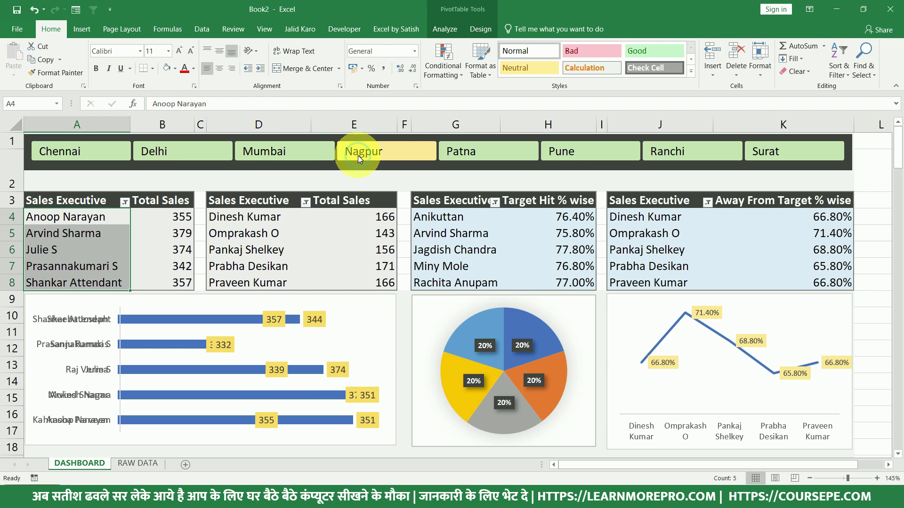
click(460, 151)
click(559, 158)
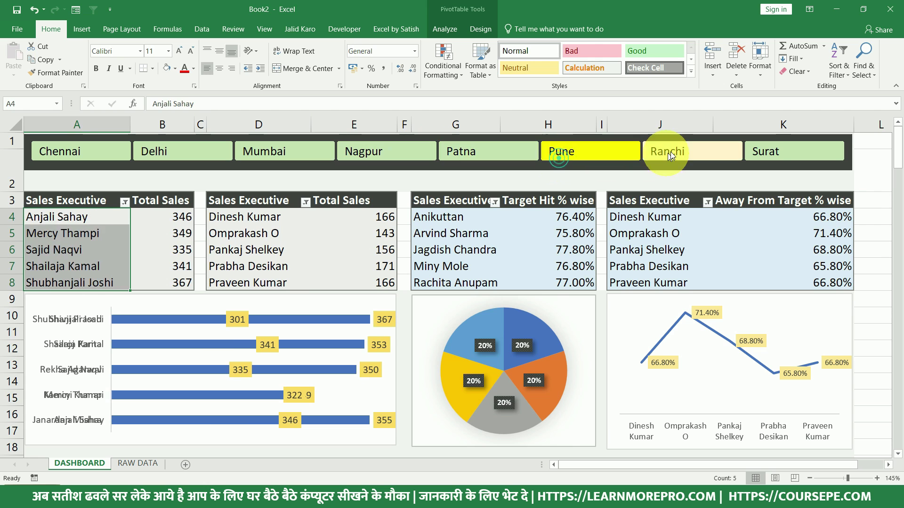
click(670, 155)
click(765, 152)
Run through all eight regions on the slicer from Chennai to Surat to examine the bar chart's response.
click(86, 150)
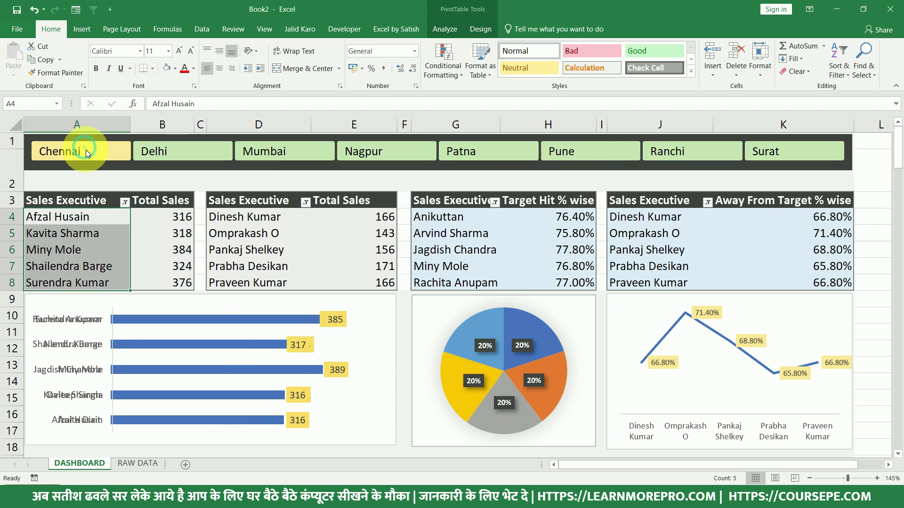
click(156, 153)
click(277, 154)
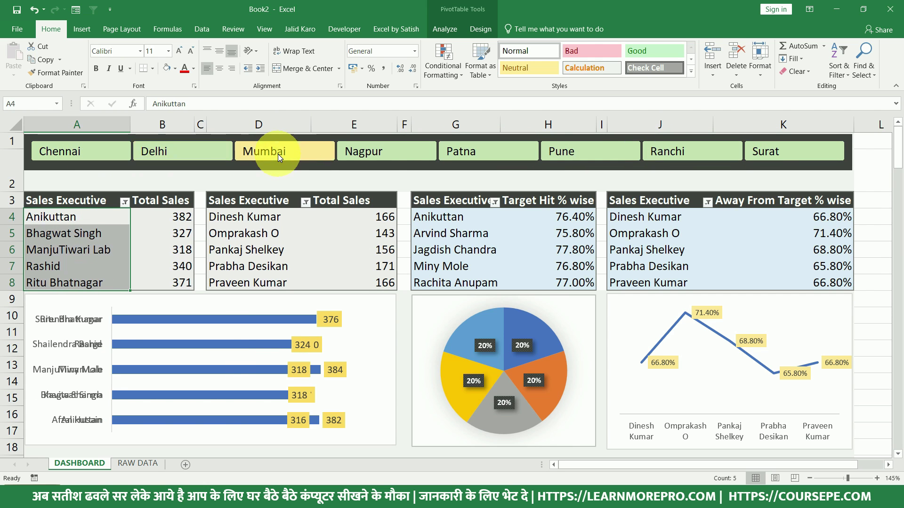
click(425, 155)
click(516, 152)
click(607, 153)
click(671, 152)
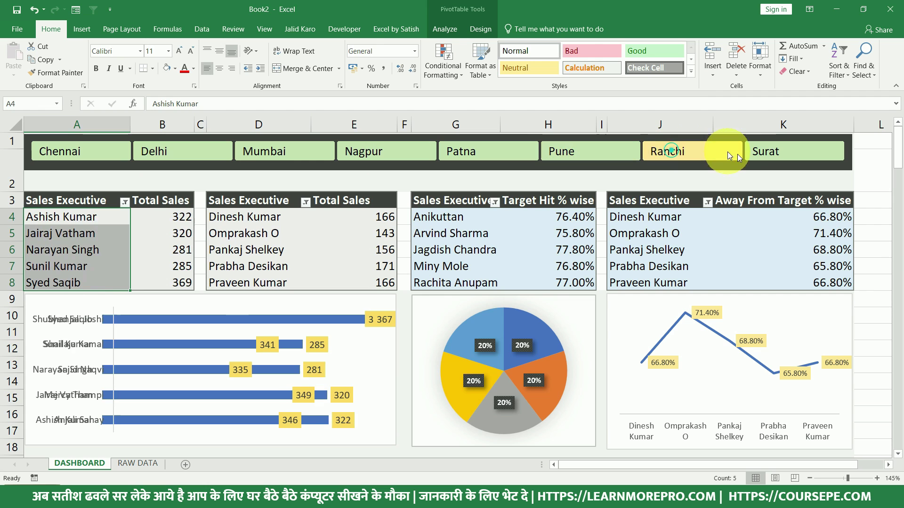
click(753, 153)
Filter the dashboard by Patna, Pune, Ranchi, Surat and Mumbai in turn, ending on Chennai.
click(486, 153)
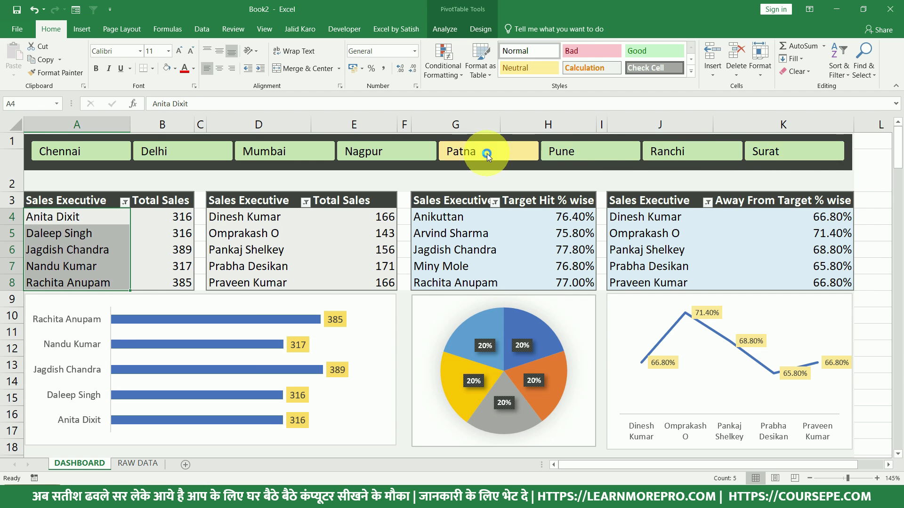
click(601, 152)
click(763, 152)
click(806, 153)
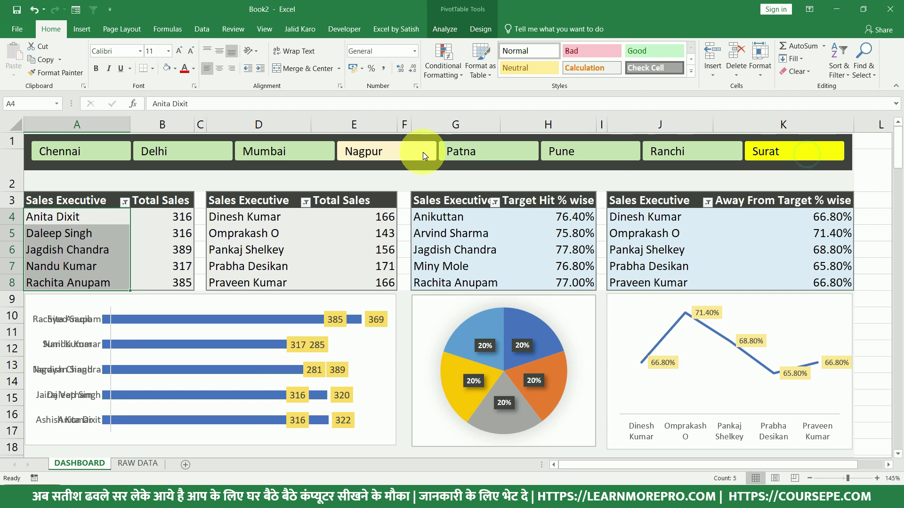
click(301, 153)
click(106, 158)
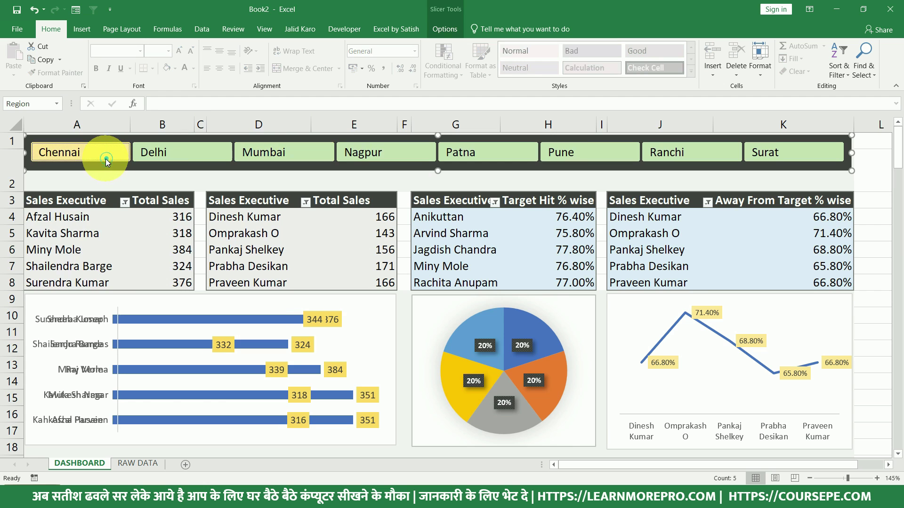
Filter the Region slicer by Delhi, Mumbai, Nagpur, Patna, Pune, Ranchi and Surat in turn, watching the first pivot table and bar chart.
click(192, 149)
click(320, 154)
click(386, 156)
click(471, 155)
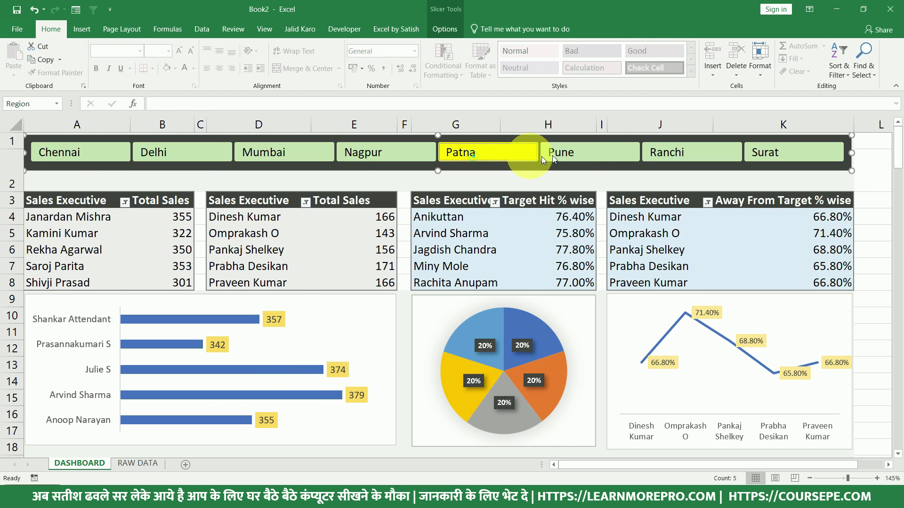
click(553, 155)
click(683, 154)
click(768, 154)
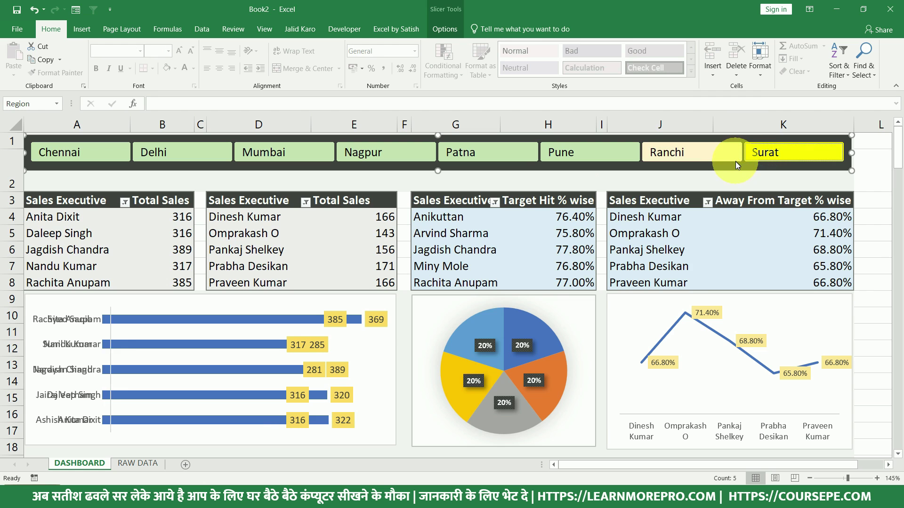
Filter by Patna, Nagpur, Mumbai, Chennai and Nagpur in turn, and compare the first pivot table with the other three.
click(468, 157)
click(389, 154)
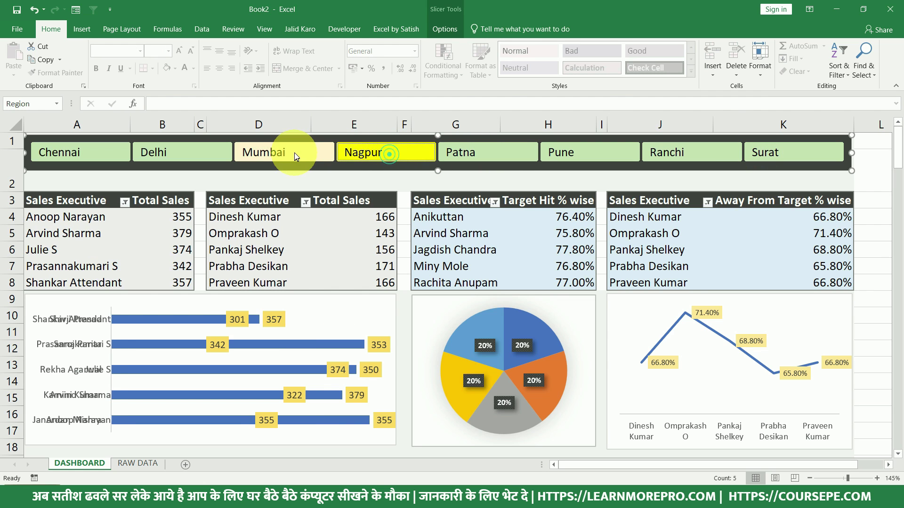
click(296, 157)
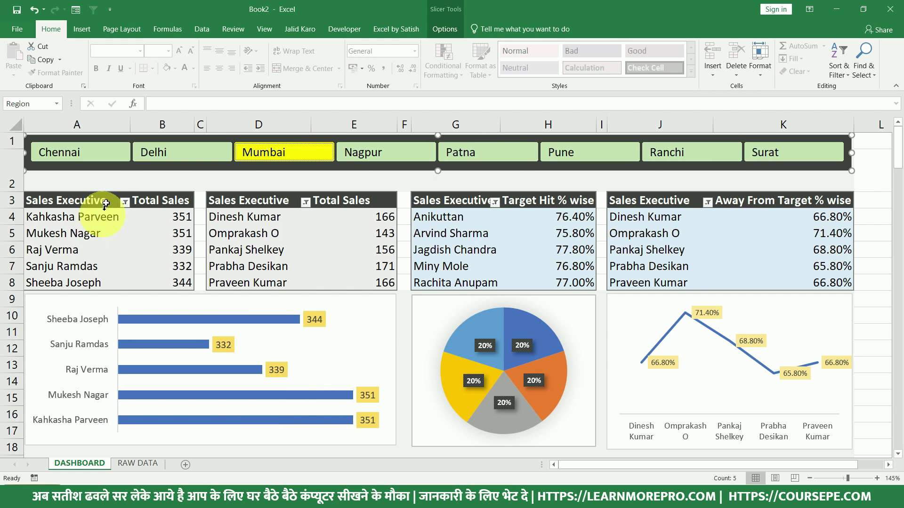
click(92, 155)
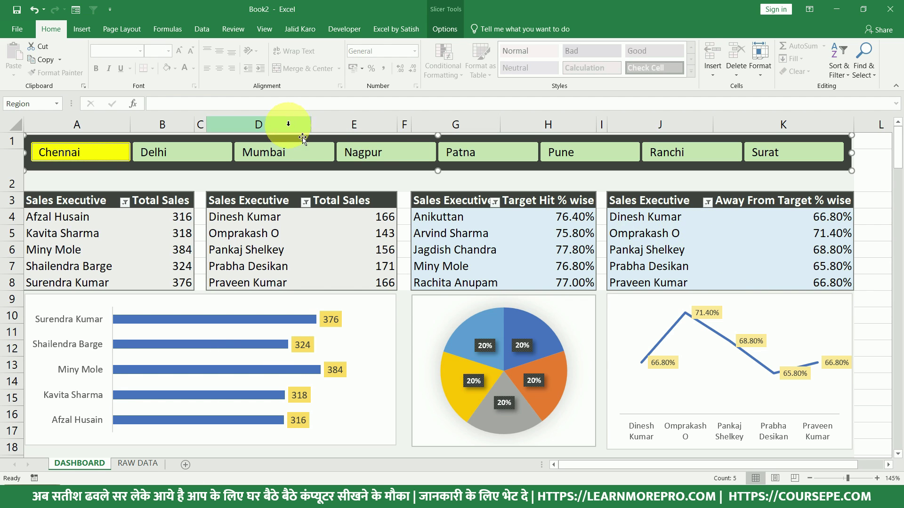
click(365, 149)
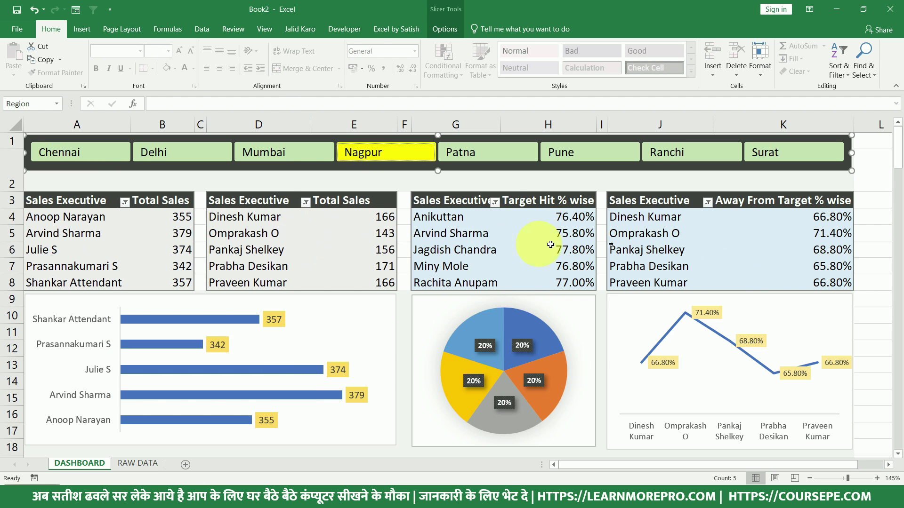
mouse_move(796, 244)
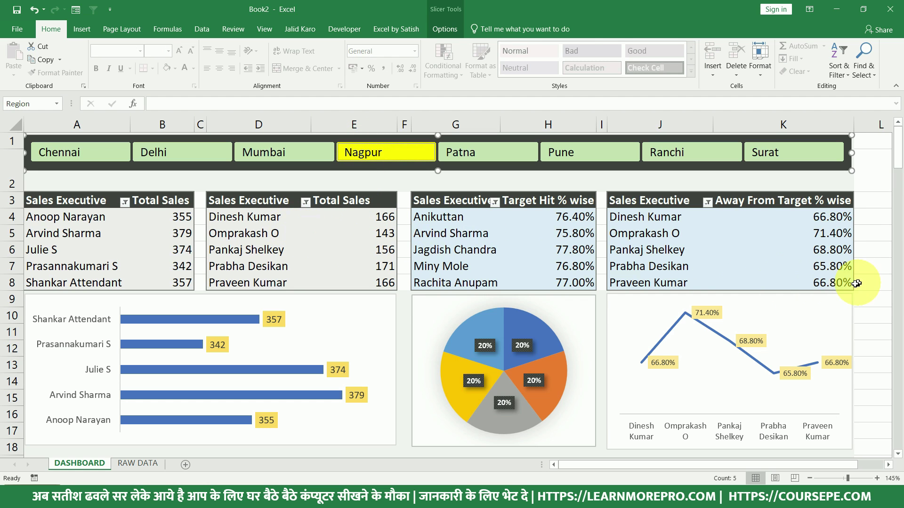
Connect the Region slicer to PivotTable2, PivotTable3 and PivotTable4 in addition to PivotTable1 through its report connections.
right_click(301, 139)
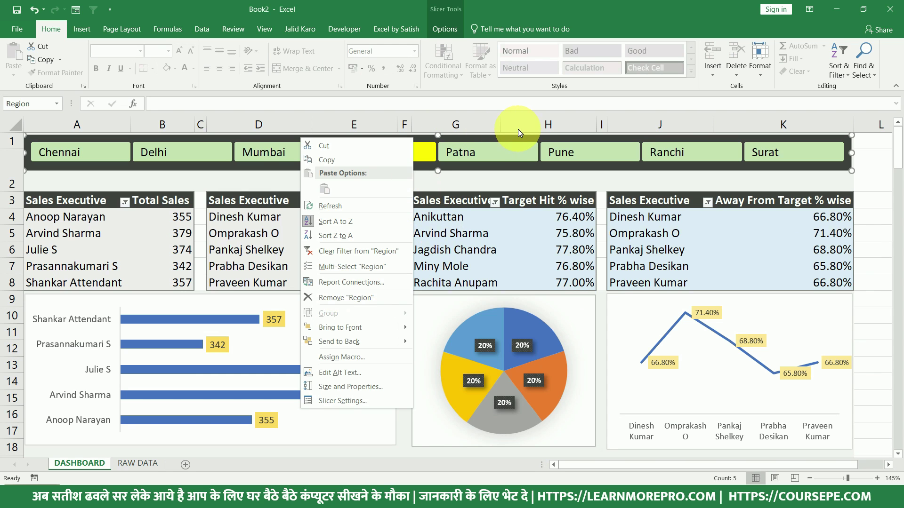
click(517, 137)
click(443, 33)
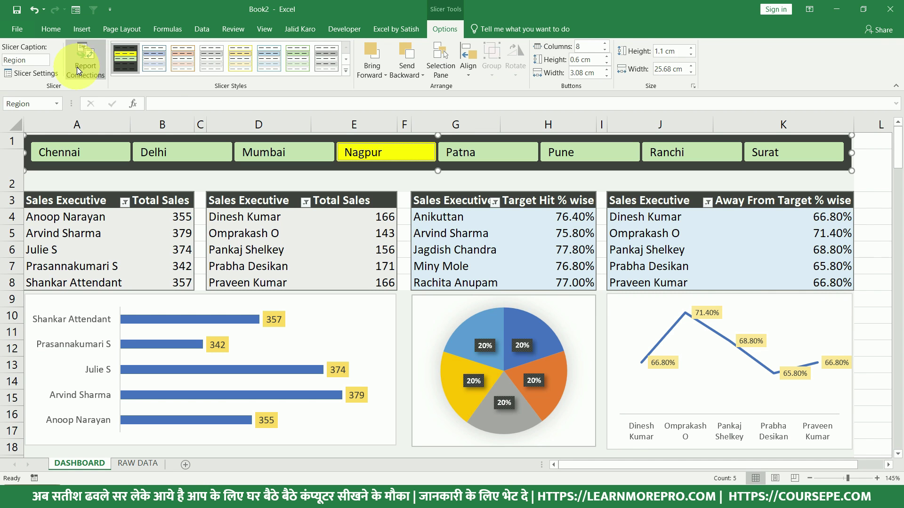
click(77, 67)
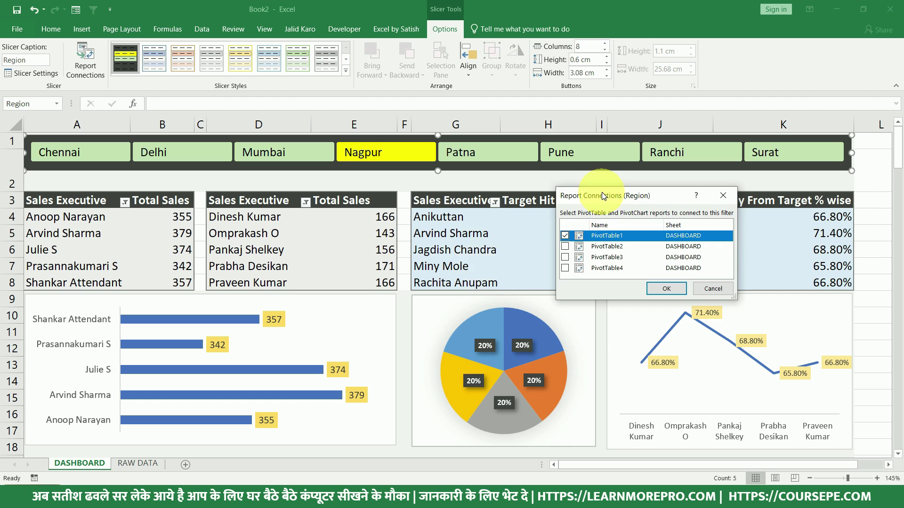
drag(603, 196, 518, 246)
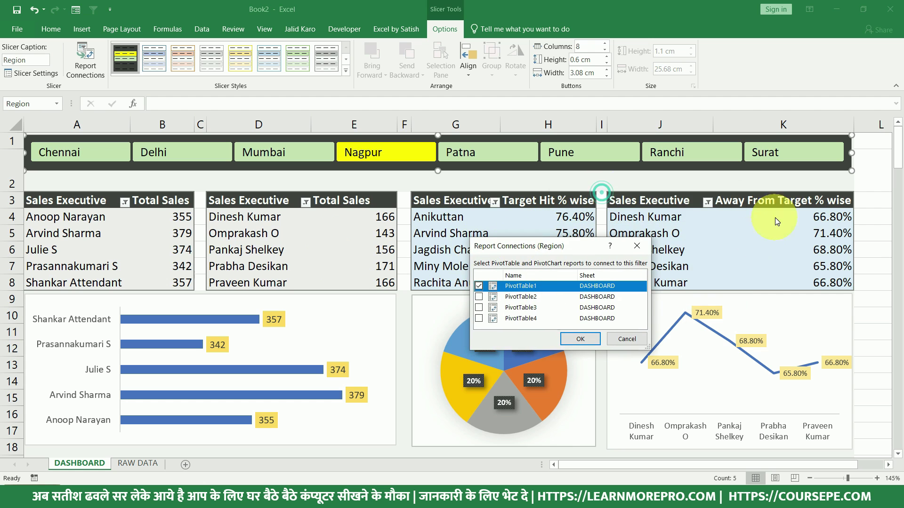
click(478, 296)
click(479, 308)
click(478, 318)
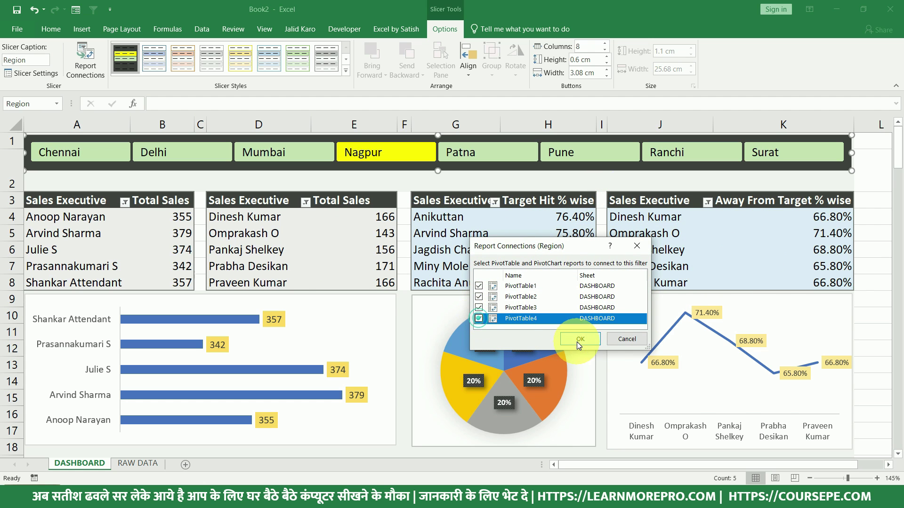
click(579, 339)
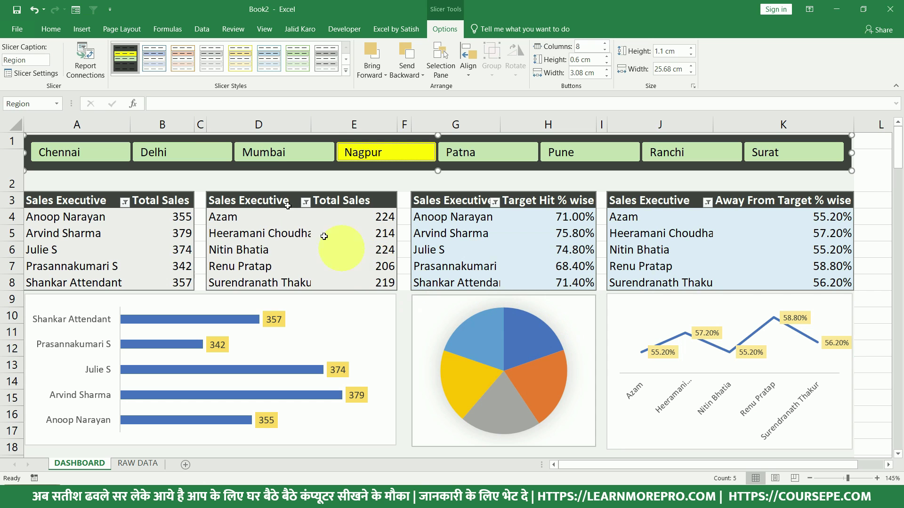
Filter by Mumbai, Nagpur, Patna, Pune, Ranchi and Surat in turn to examine all four pivot tables and the charts.
click(256, 154)
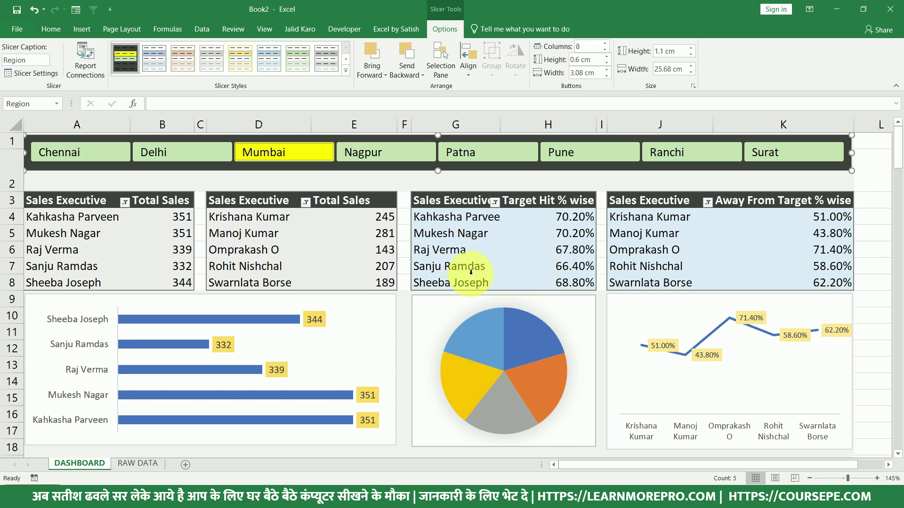
click(403, 151)
click(493, 157)
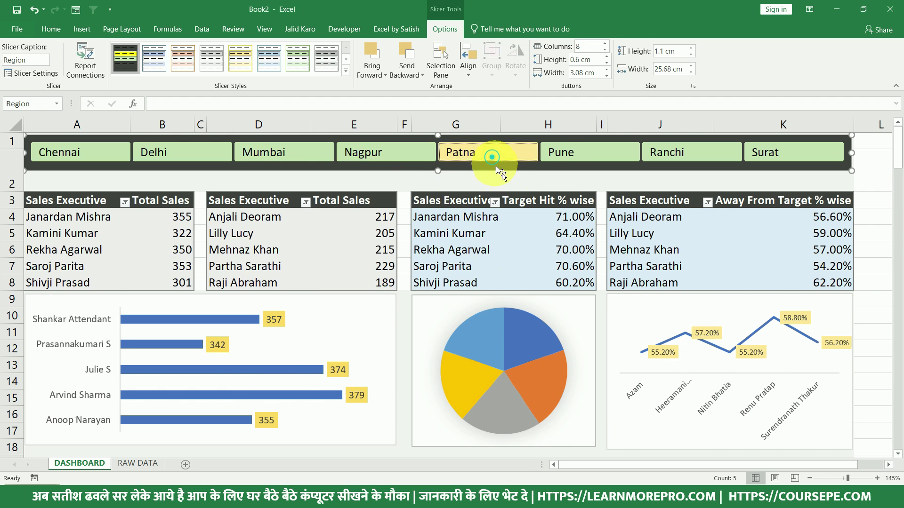
click(560, 157)
click(675, 154)
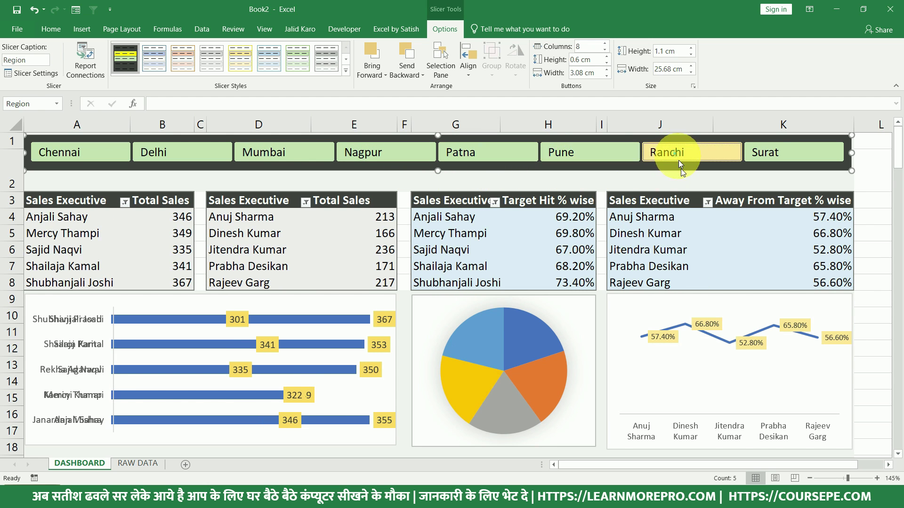
click(775, 160)
Filter by Mumbai, Delhi, Chennai, Mumbai, Nagpur, Patna, Ranchi and Surat in turn, watching the bar, pie and line charts.
click(270, 156)
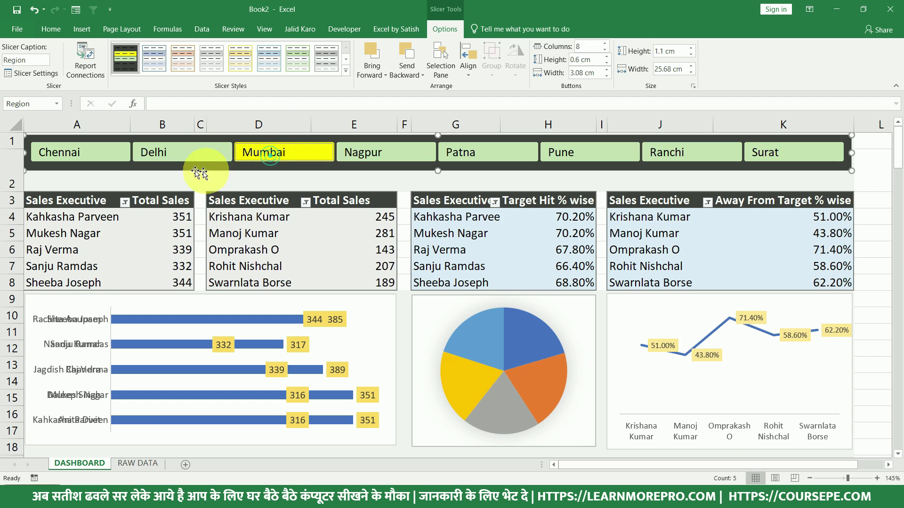
click(177, 158)
click(83, 161)
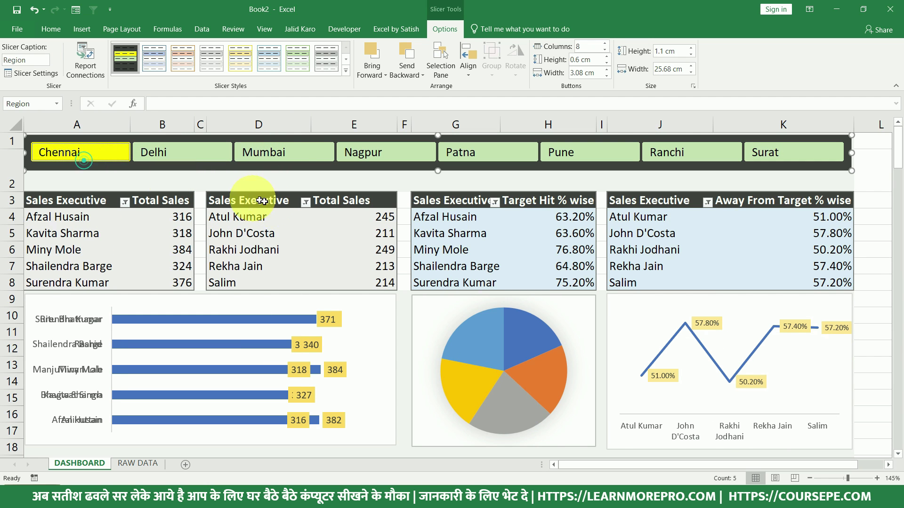
click(271, 152)
click(371, 156)
click(457, 155)
click(678, 156)
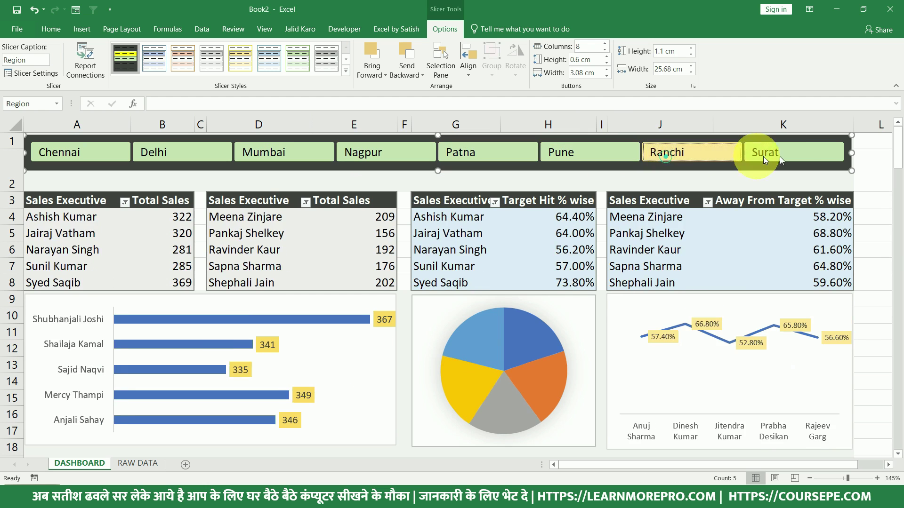
click(790, 157)
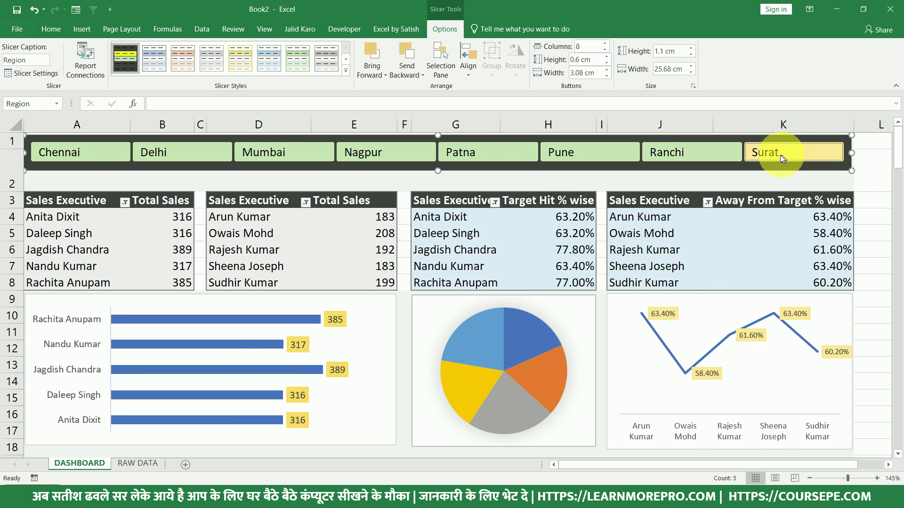
Check the connected dashboard with Chennai, Mumbai, Nagpur, Pune, Ranchi and Surat in turn on the Region slicer.
click(76, 155)
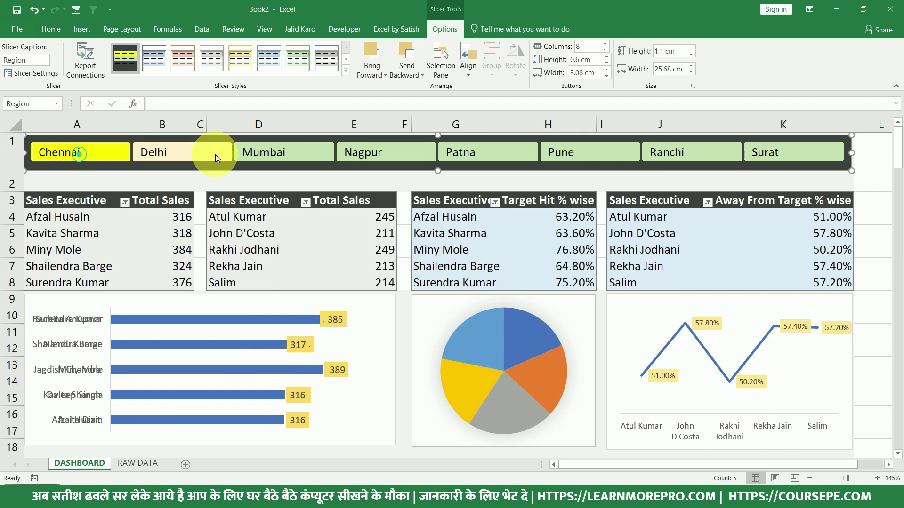
click(303, 155)
click(358, 155)
click(593, 155)
click(682, 154)
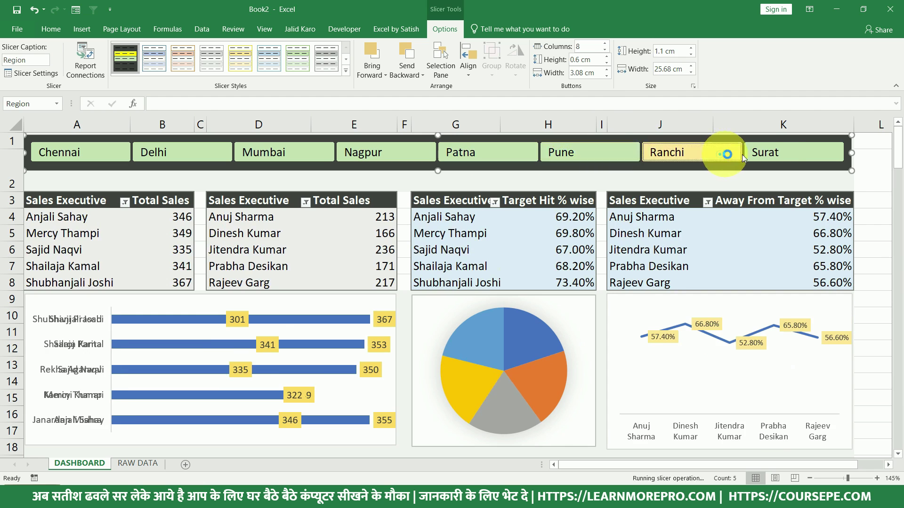
click(781, 154)
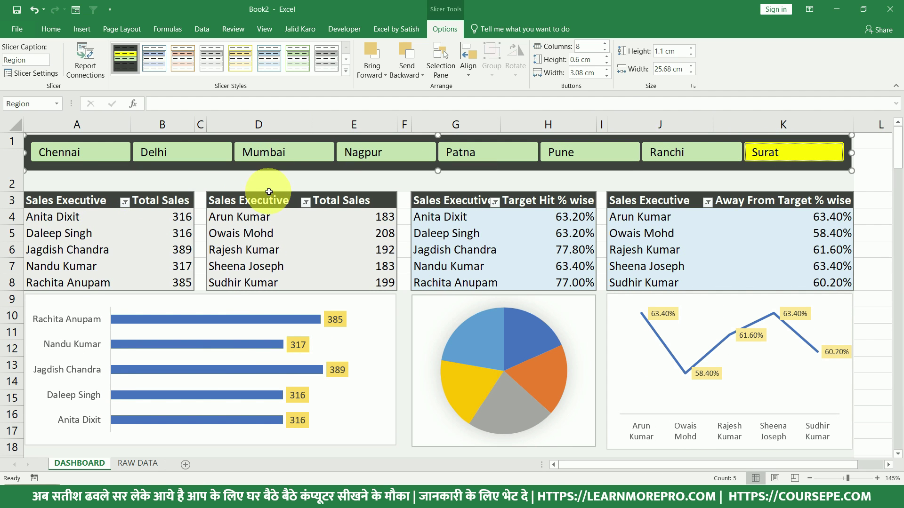
Disconnect the Region slicer from PivotTable2, PivotTable3 and PivotTable4, and test it with Mumbai and Nagpur.
right_click(279, 172)
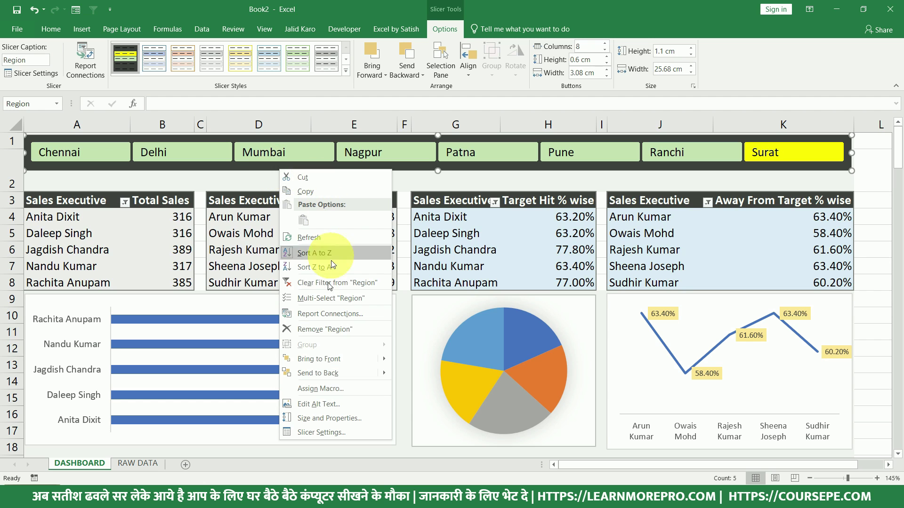
click(323, 315)
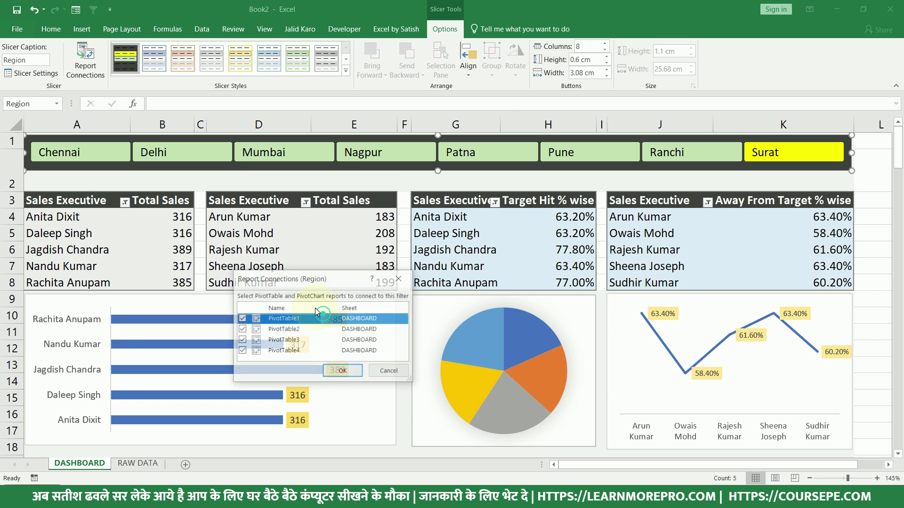
click(241, 330)
click(242, 340)
click(242, 352)
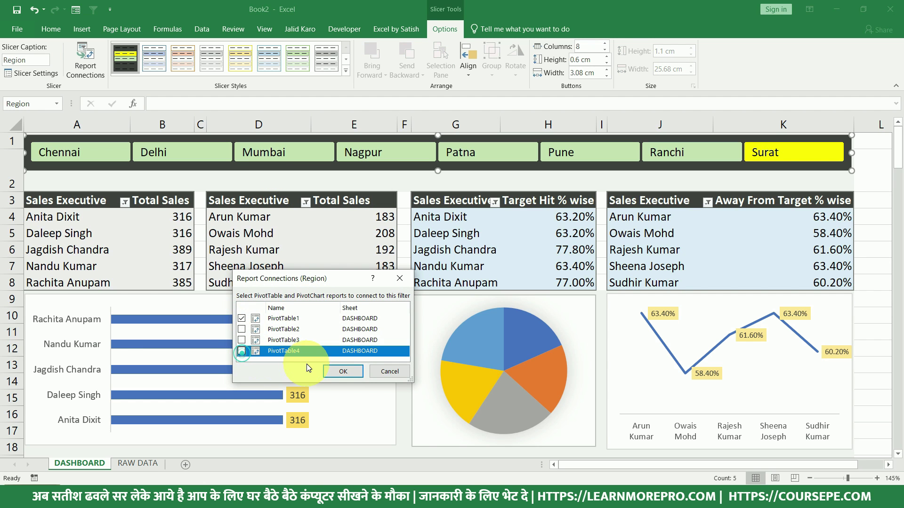
click(350, 373)
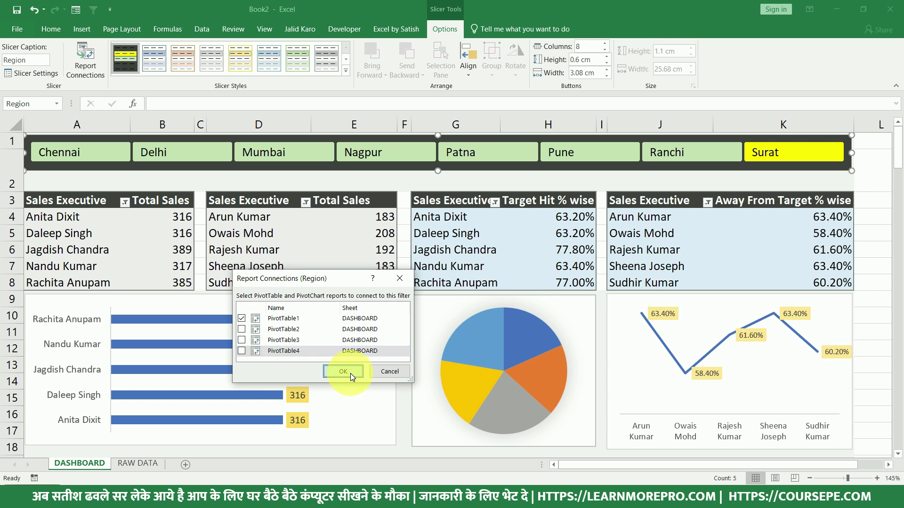
click(264, 151)
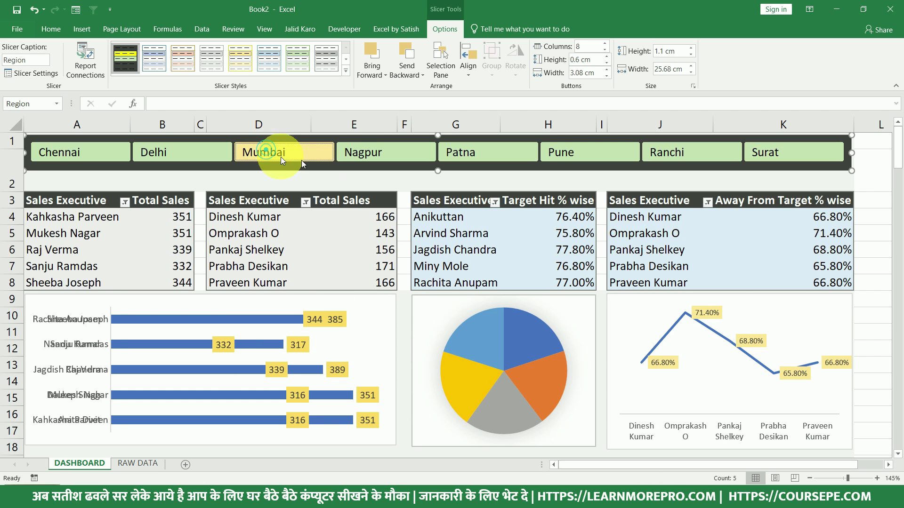
click(367, 154)
Connect the Region slicer to PivotTable2 only, and test it with Patna and Pune.
right_click(346, 168)
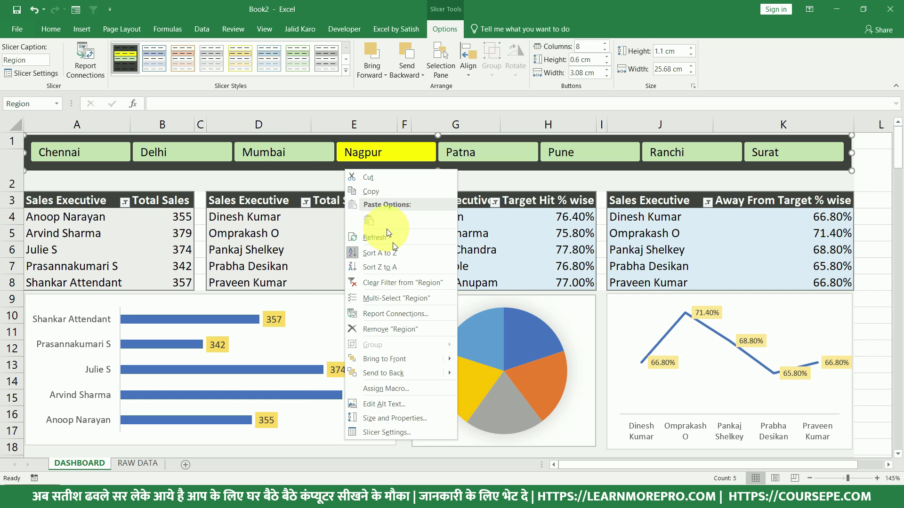
click(395, 316)
click(314, 332)
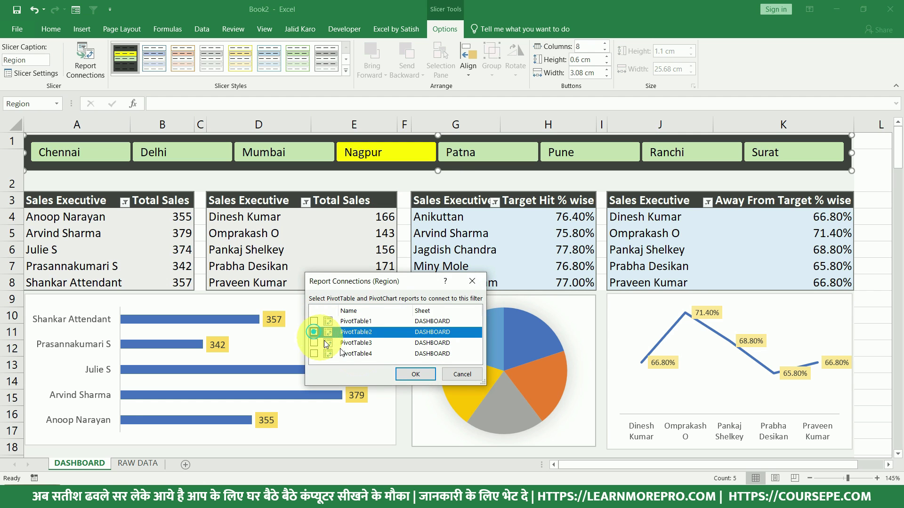
click(406, 373)
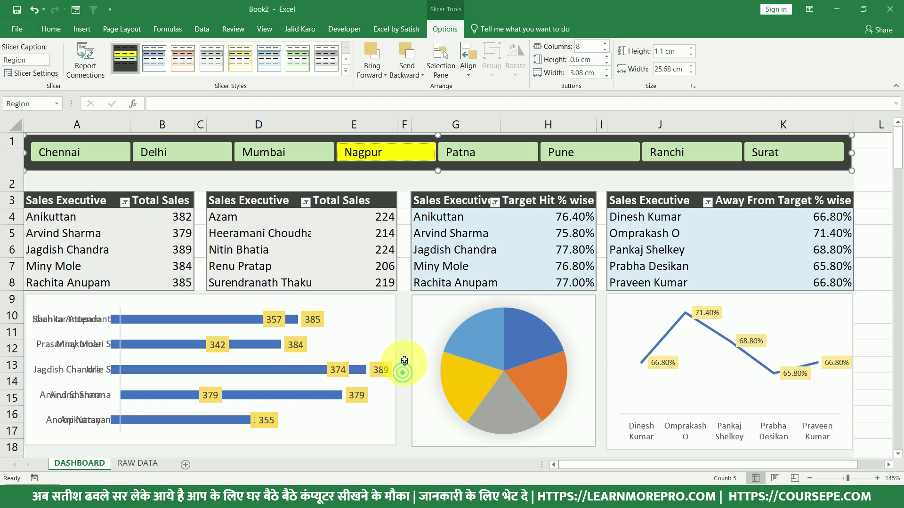
click(485, 156)
click(574, 155)
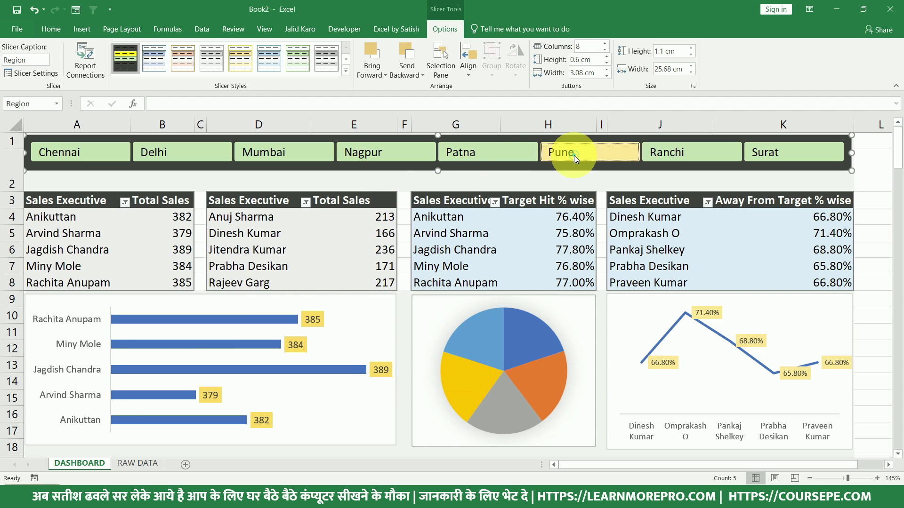
Connect the Region slicer to PivotTable1, PivotTable3 and PivotTable4 in addition to PivotTable2.
right_click(421, 169)
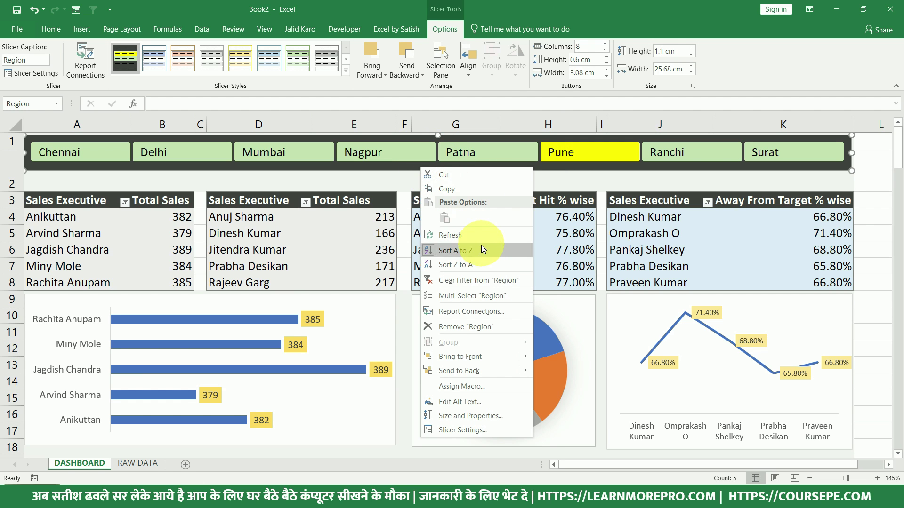
click(486, 313)
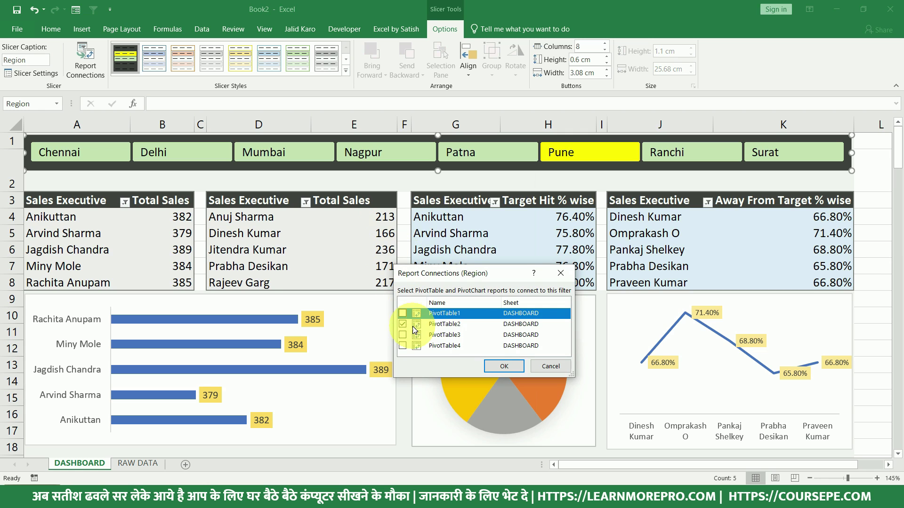
click(402, 313)
click(402, 335)
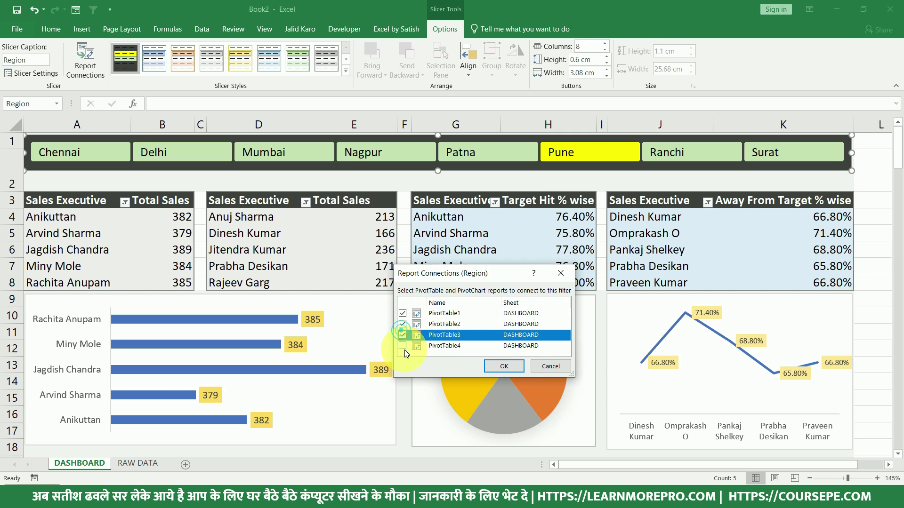
click(403, 347)
click(509, 369)
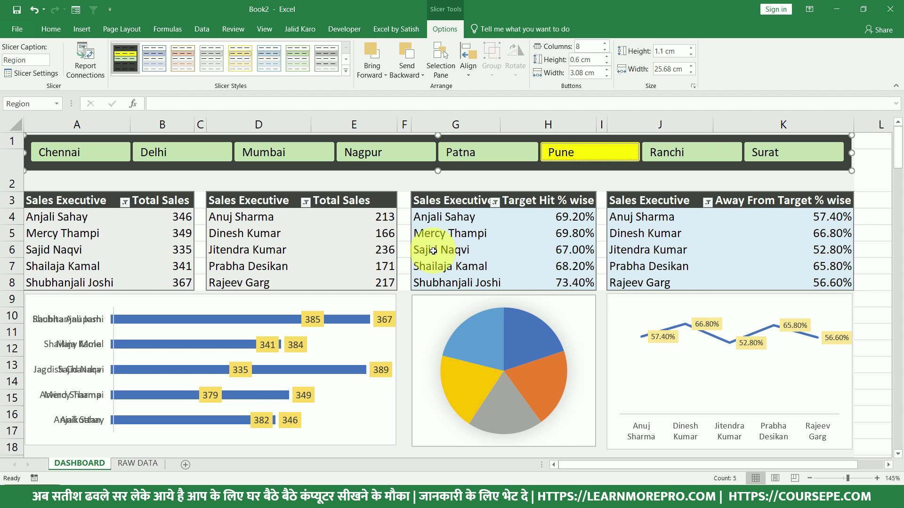
Move the Region slicer from the top rows down over the charts, around rows 11 and 12.
click(336, 175)
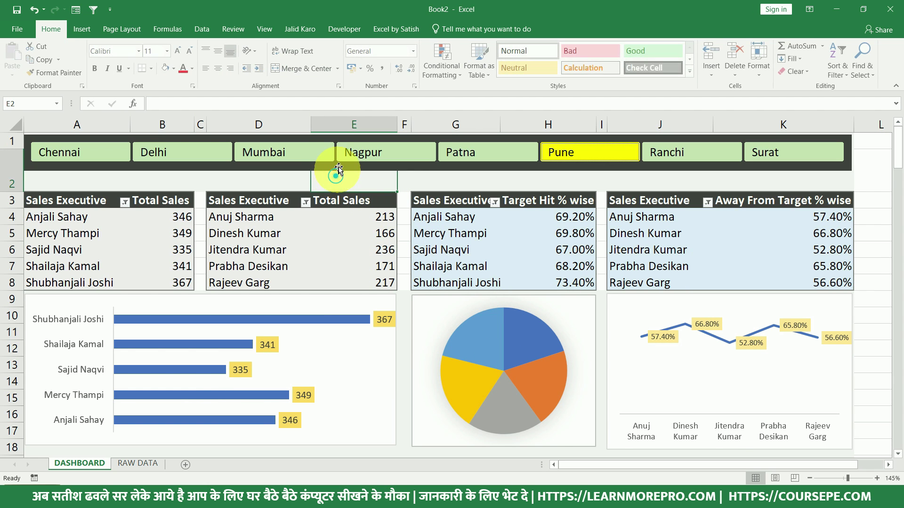
drag(329, 167, 340, 352)
click(185, 145)
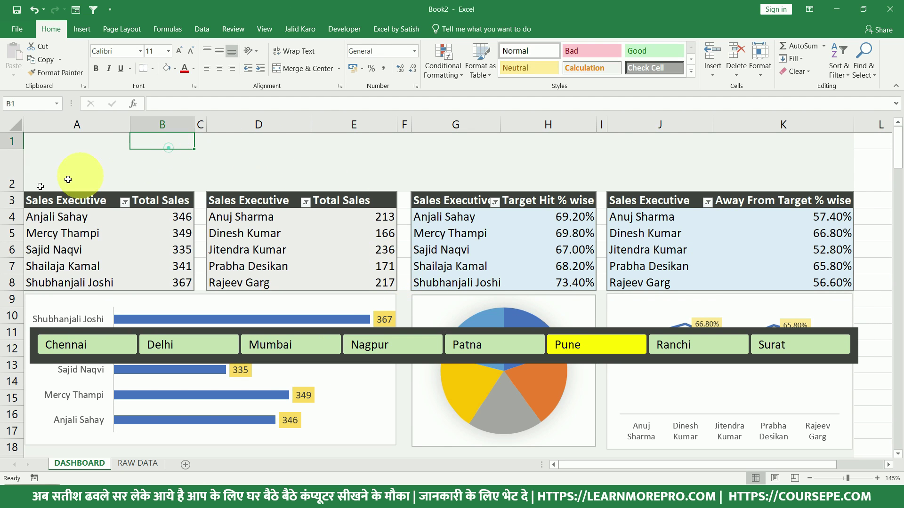
Draw a rounded speech bubble callout about 2.98 cm wide and 0.74 cm high in row 2, above the first pivot table.
click(47, 175)
click(86, 31)
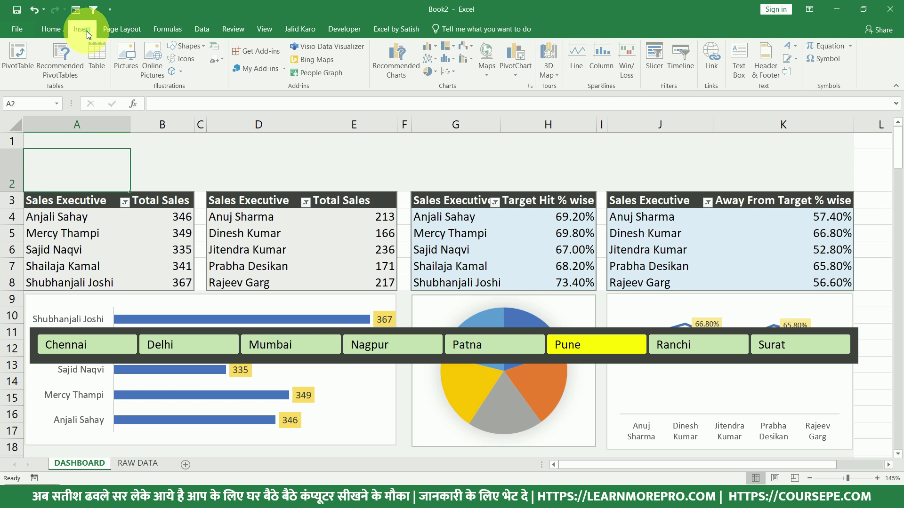
click(195, 46)
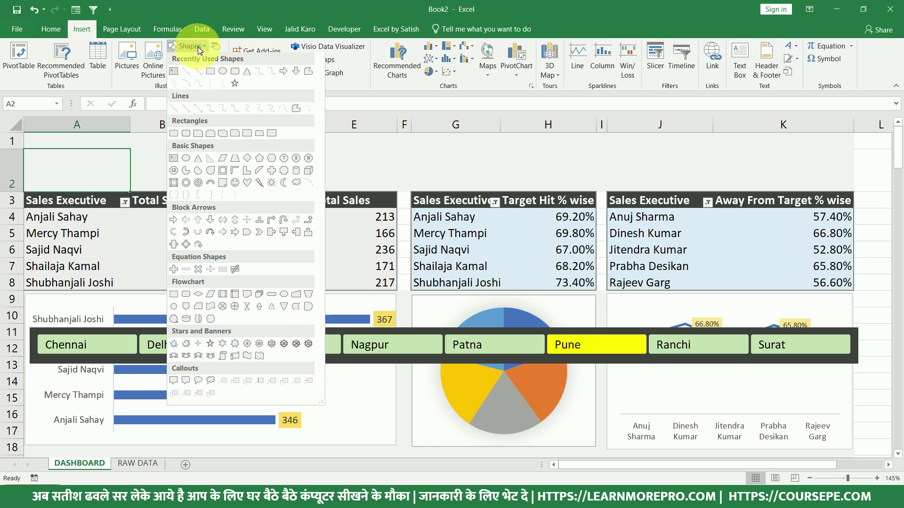
click(186, 381)
mouse_move(47, 161)
mouse_down()
mouse_move(171, 178)
mouse_move(144, 185)
mouse_up()
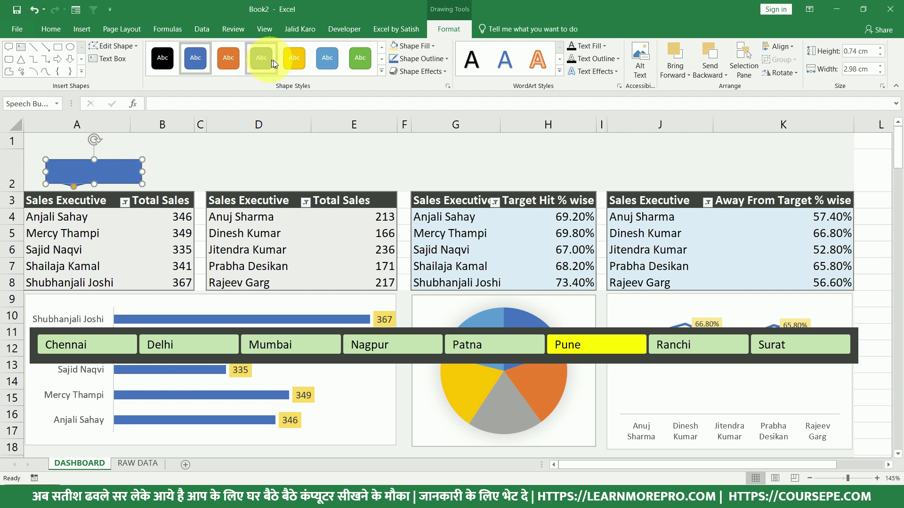
Apply the gold preset shape style to the speech bubble and lighten its fill to a pale gold theme shade.
click(288, 59)
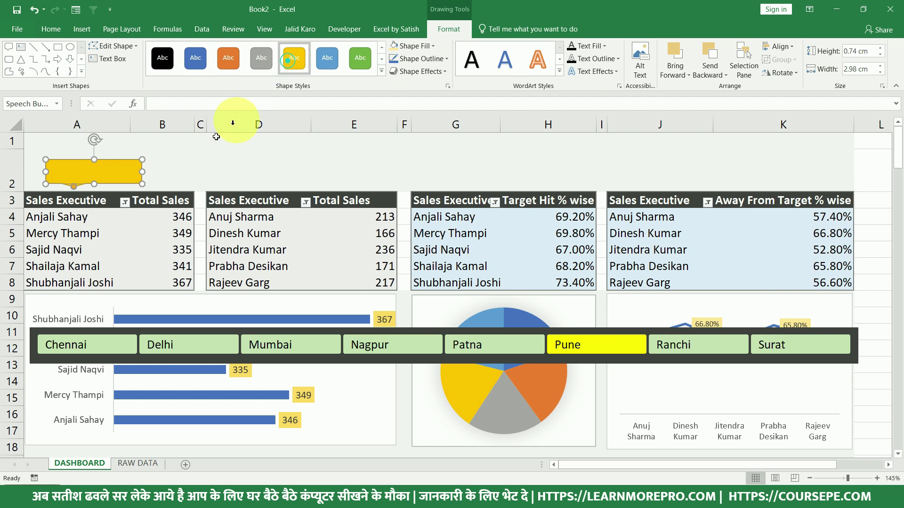
click(417, 47)
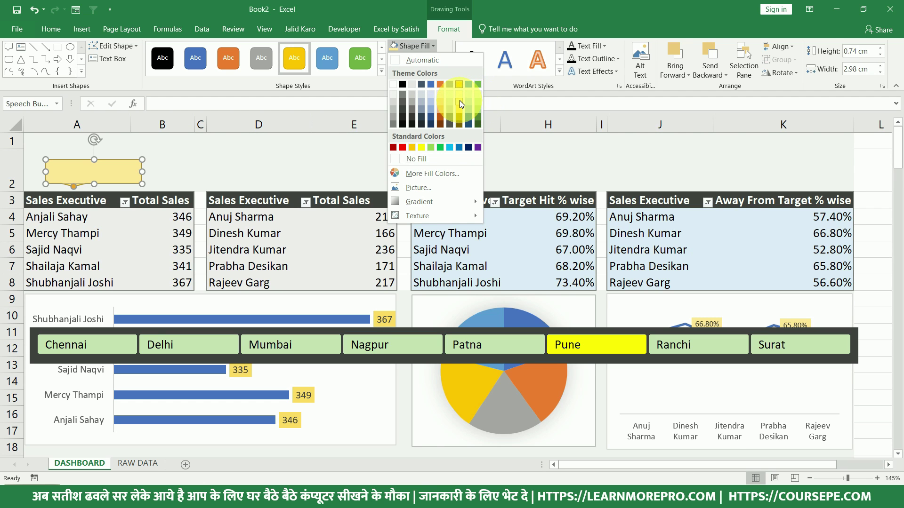
click(460, 100)
click(218, 158)
click(71, 180)
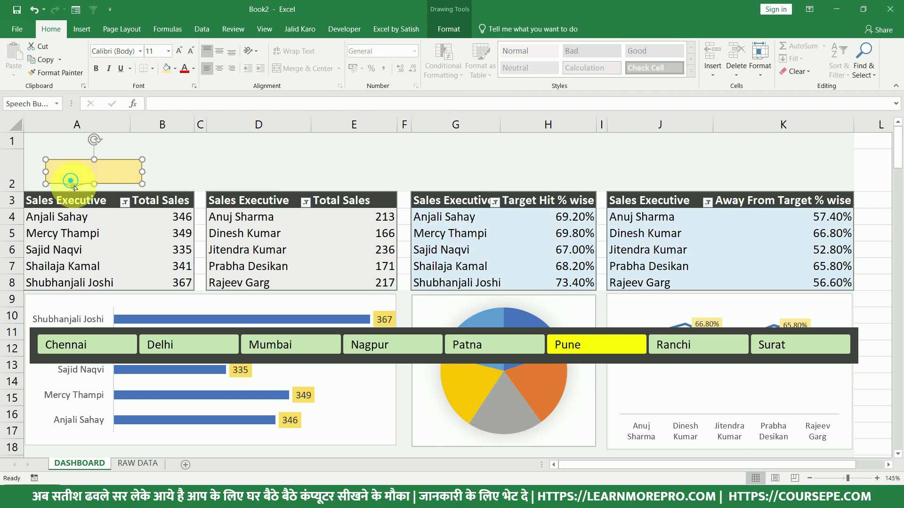
click(200, 163)
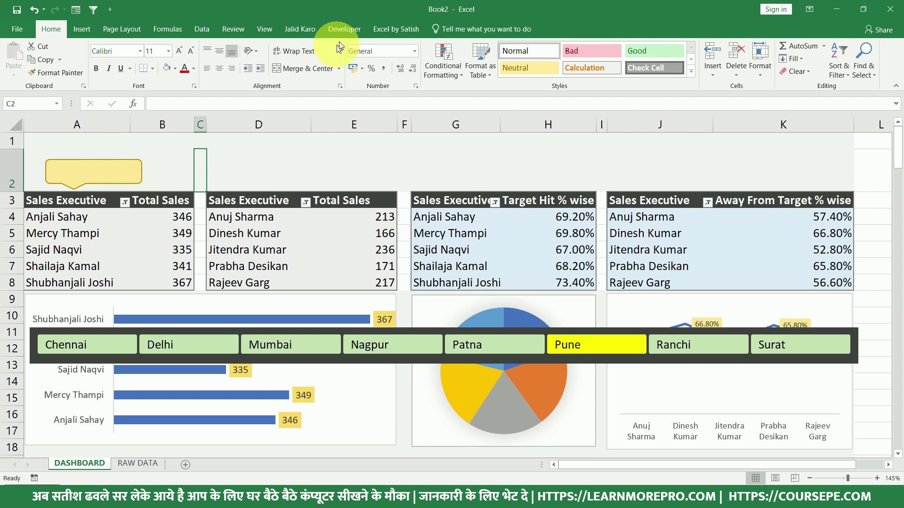
Examine the Developer entry among the main tabs in the ribbon customization options.
click(343, 29)
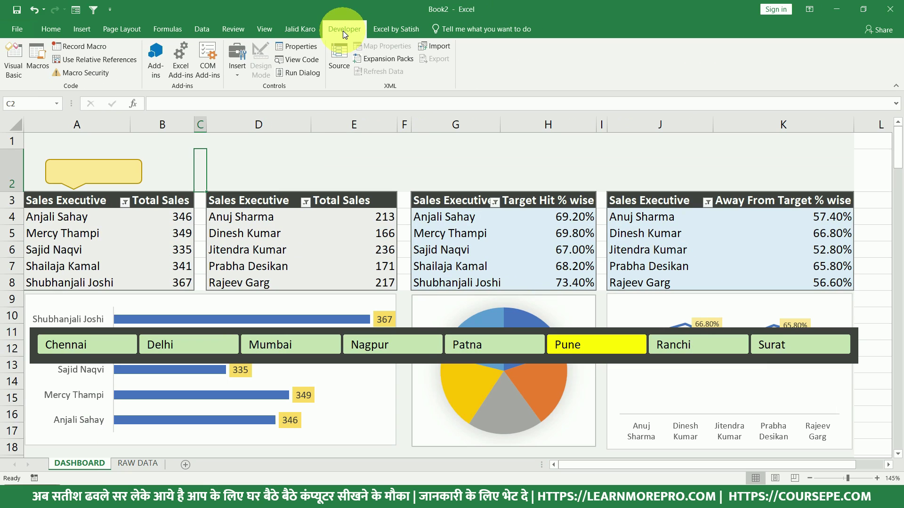
right_click(242, 29)
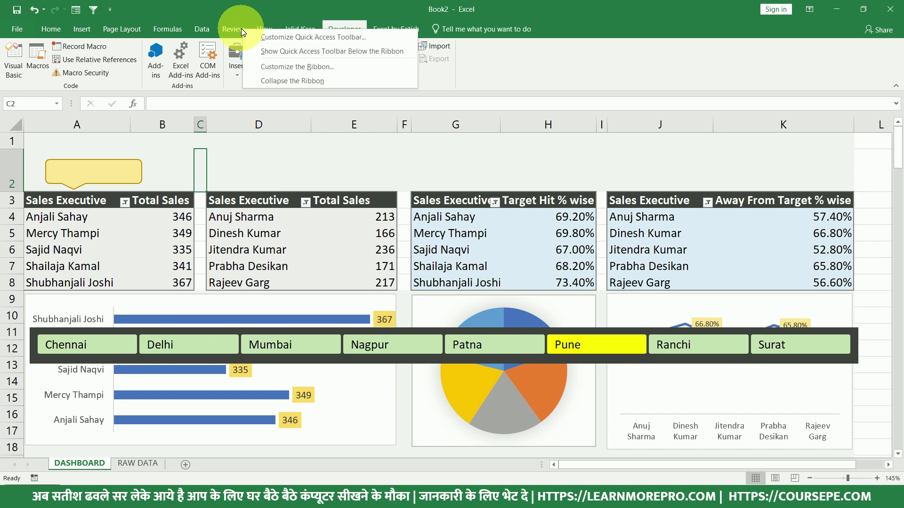
click(276, 63)
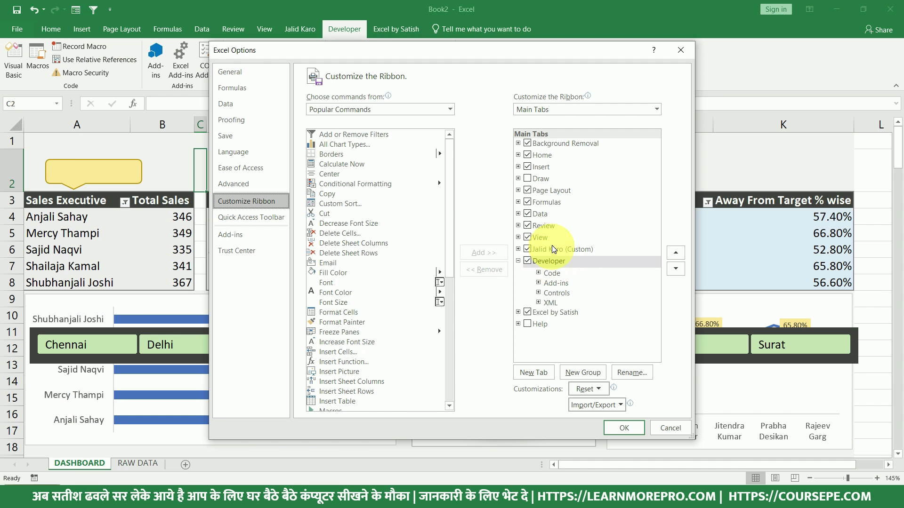
key(Escape)
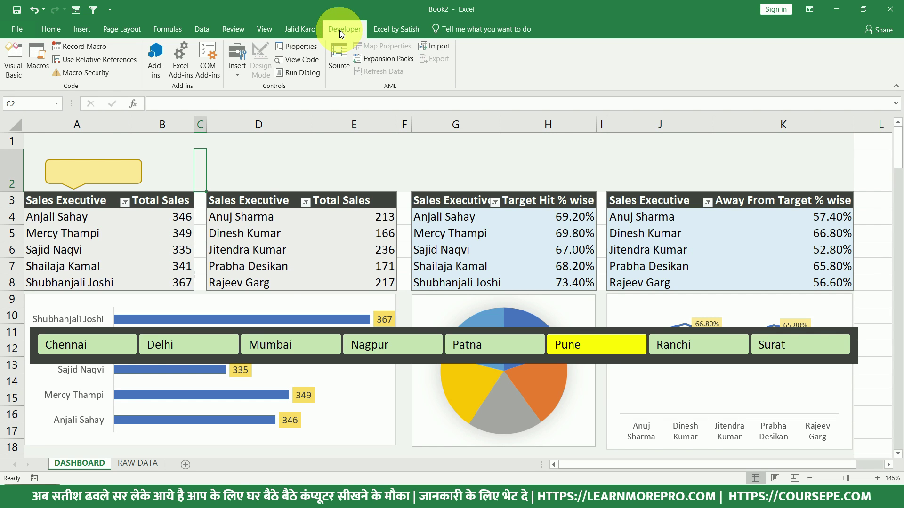
Insert a check box form control inside the speech bubble and nudge it slightly up and left to centre it.
click(239, 74)
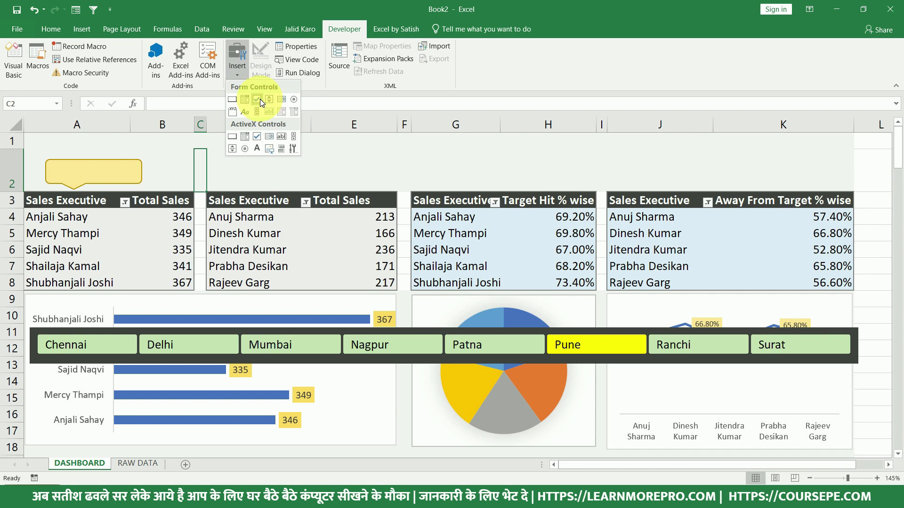
click(258, 99)
drag(57, 162, 140, 184)
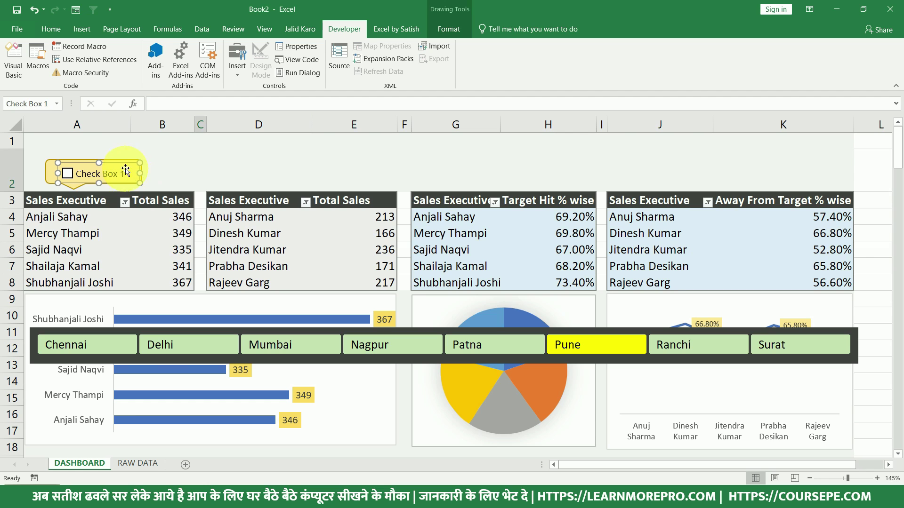
key(Up)
key(Up)
key(Up)
key(Left)
Change the check box label to "Dashboard 1".
click(85, 173)
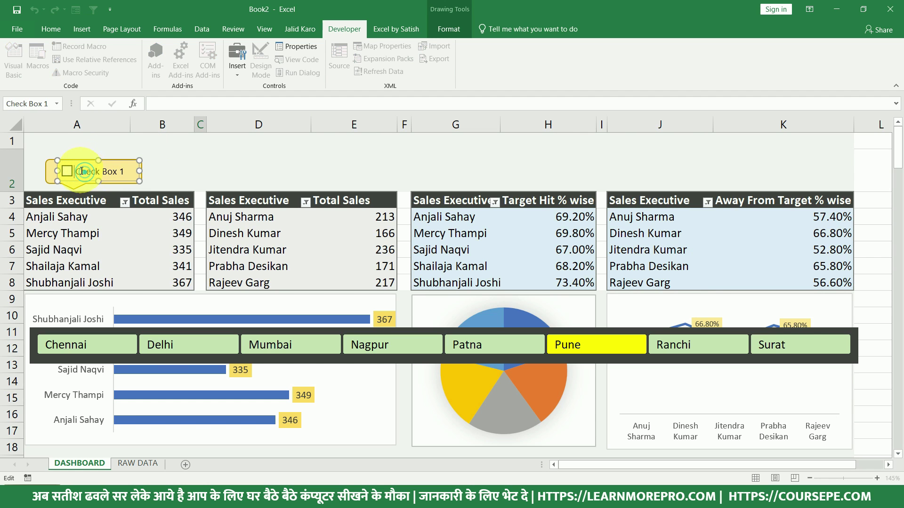
drag(78, 170, 127, 156)
key(BackSpace)
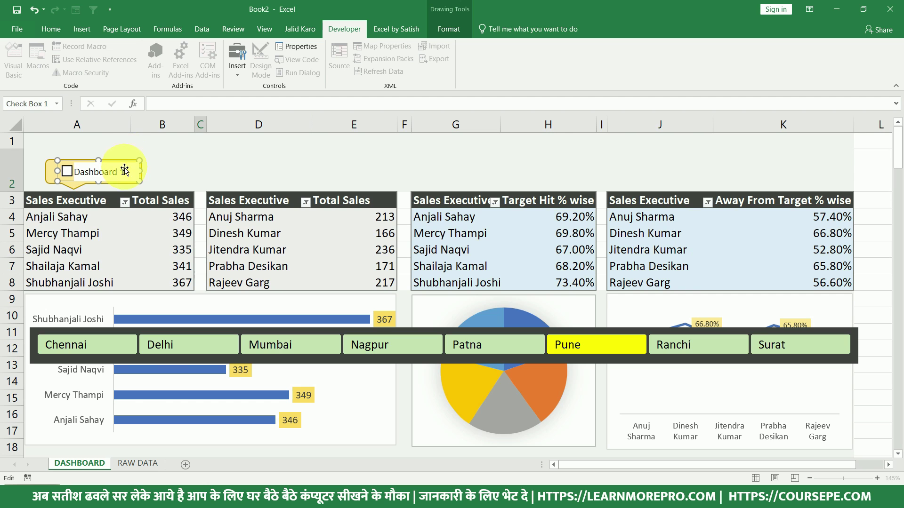
click(169, 169)
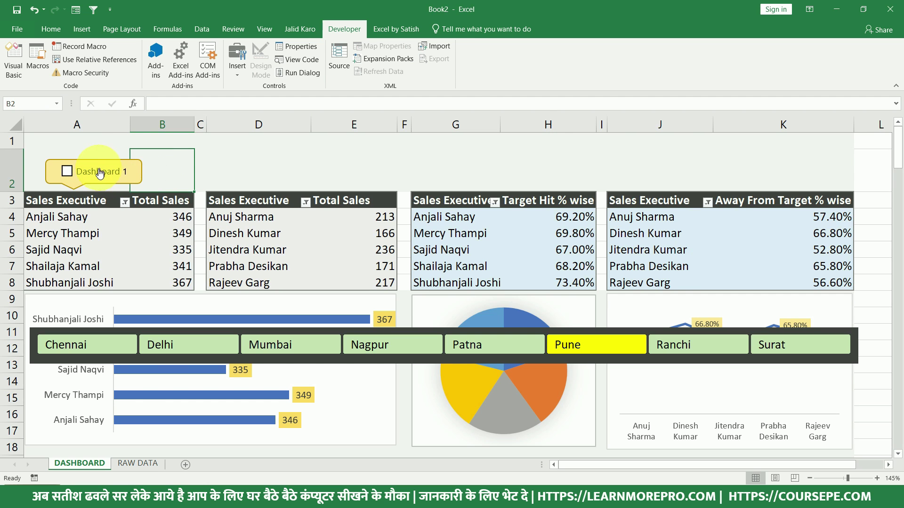
ctrl+click(52, 164)
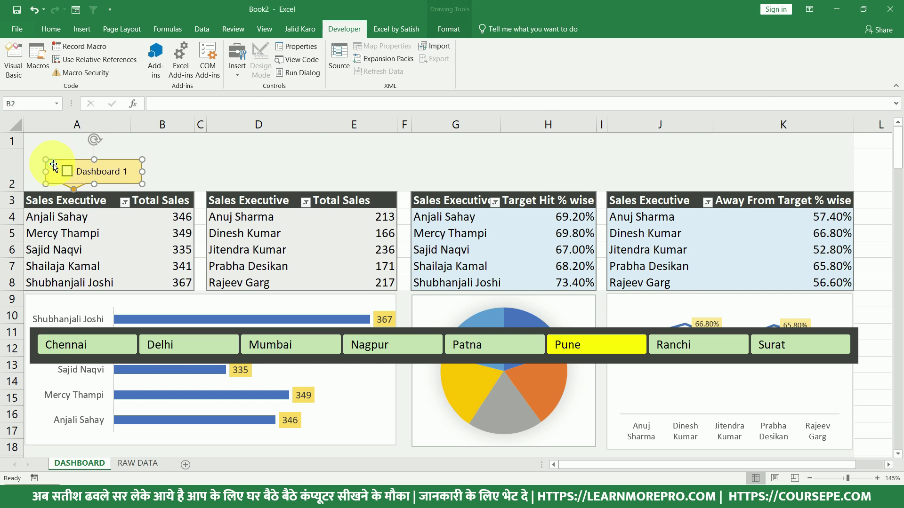
right_click(81, 169)
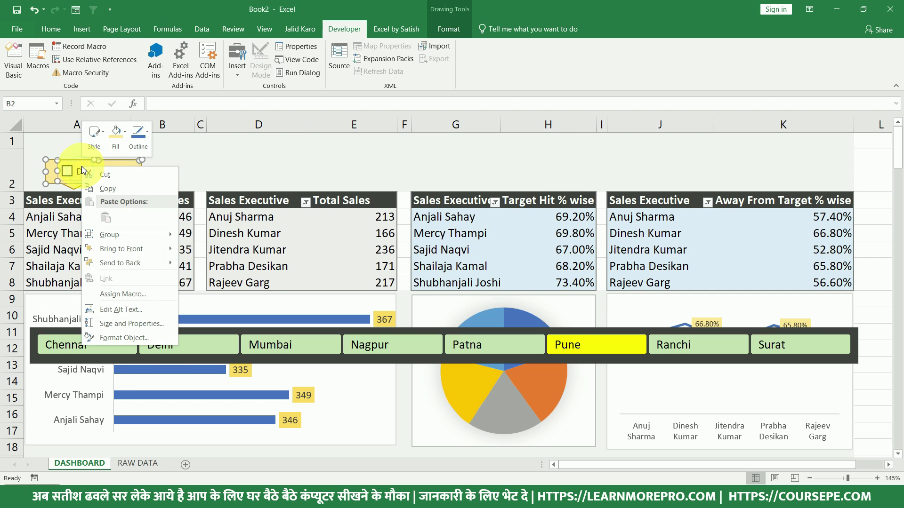
key(Escape)
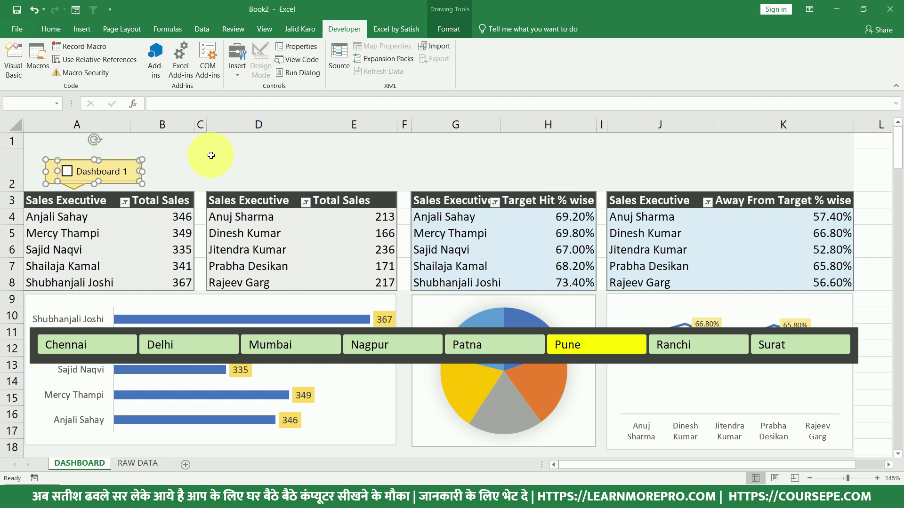
click(41, 144)
Duplicate the speech bubble together with its check box and place the copy above the second pivot table.
click(47, 166)
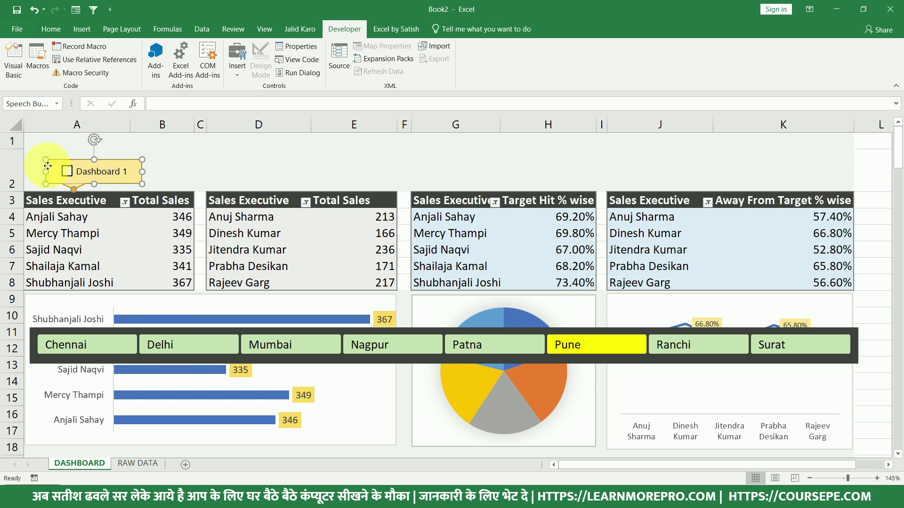
ctrl+right_click(90, 173)
key(Escape)
click(83, 171)
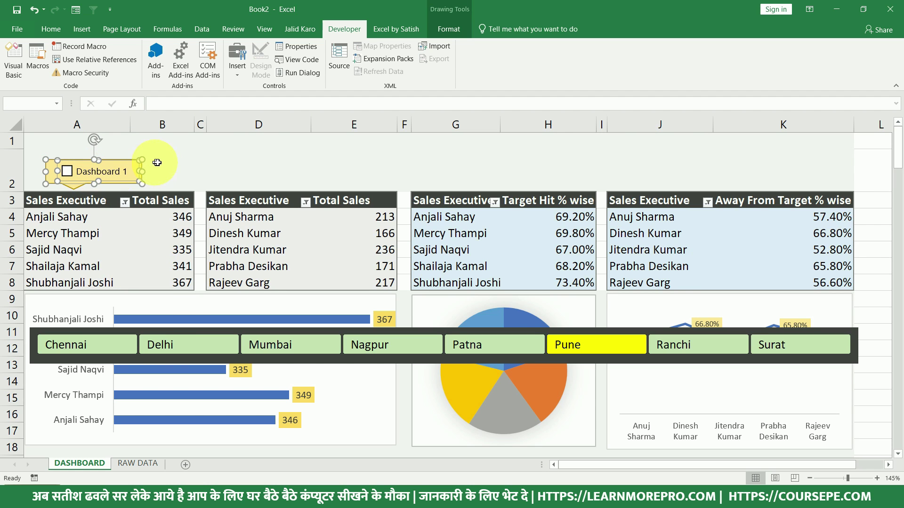
key(ctrl+d)
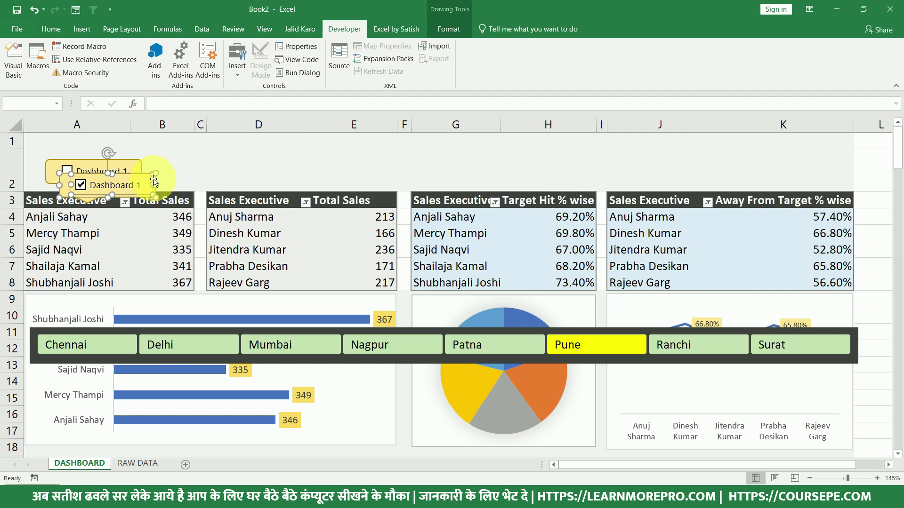
drag(63, 181, 250, 166)
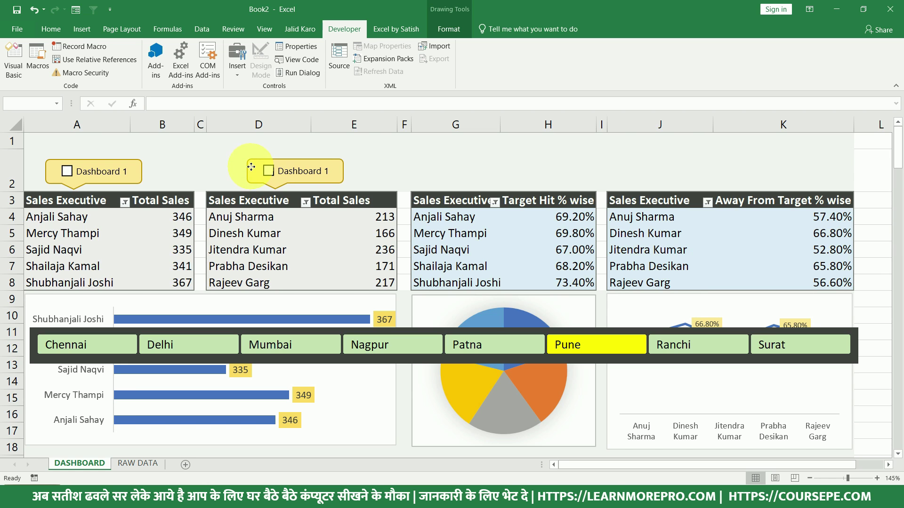
Place two more copies of the bubble and check box above the third and fourth pivot tables, aligning the fourth pair with the first.
drag(312, 163, 331, 178)
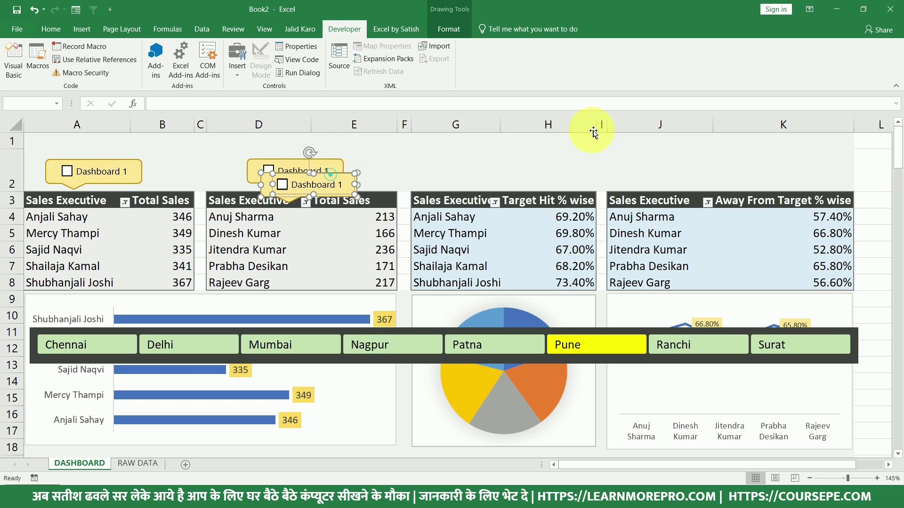
drag(270, 190, 683, 174)
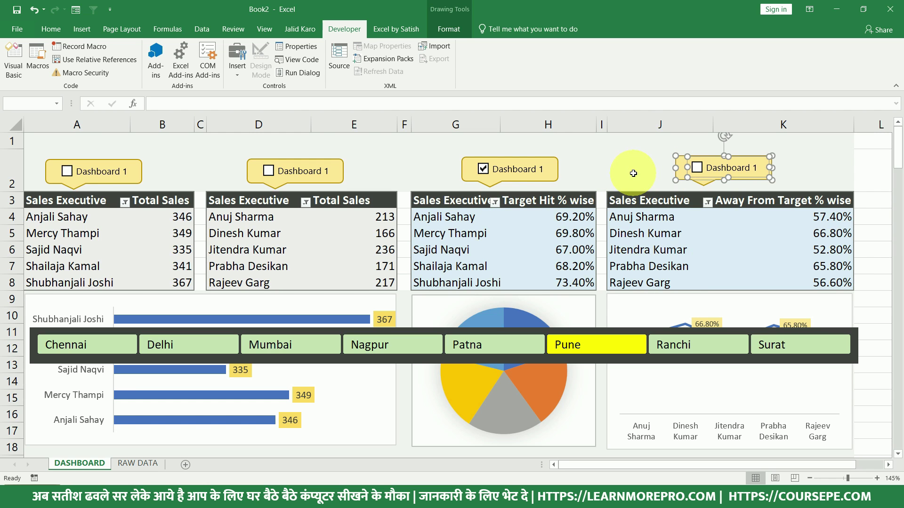
key(Down)
key(Down)
key(Down)
key(Down)
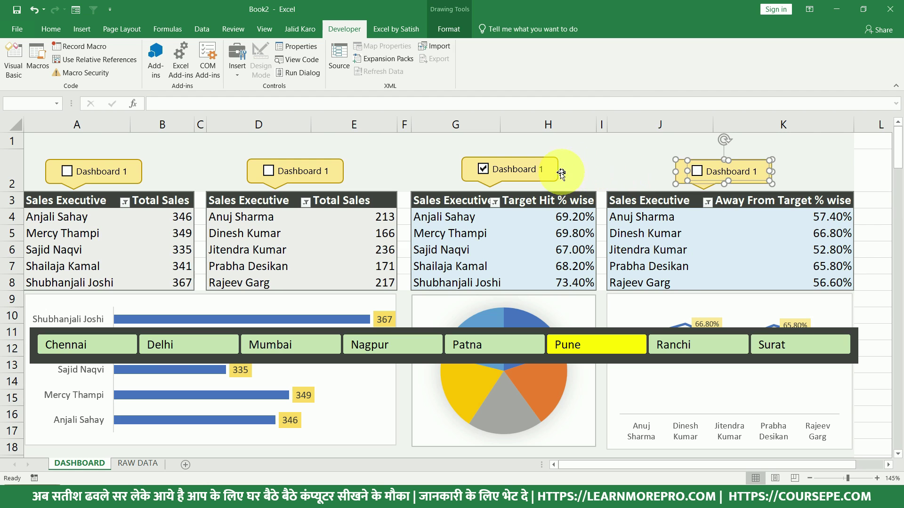
Nudge the bubble and check box above the third pivot table down into line with the other pairs.
right_click(519, 178)
click(466, 172)
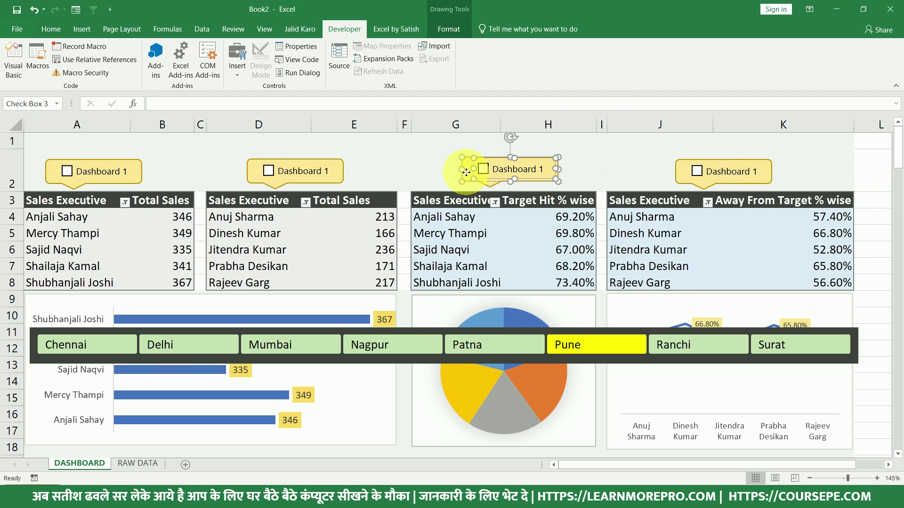
key(Down)
key(Down)
key(Down)
key(Down)
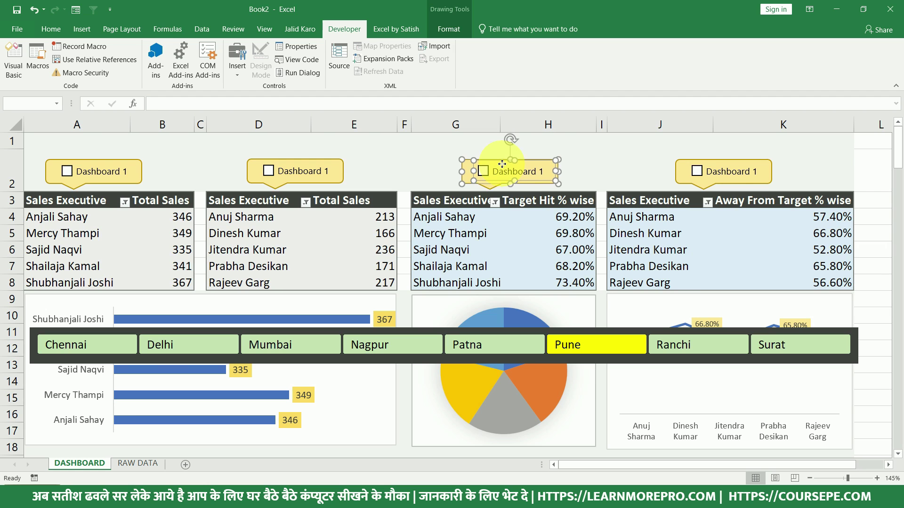
Change the label of the check box above the second pivot table to "Dashboard 2".
click(319, 170)
right_click(317, 170)
click(317, 171)
click(320, 171)
click(326, 172)
click(326, 170)
key(BackSpace)
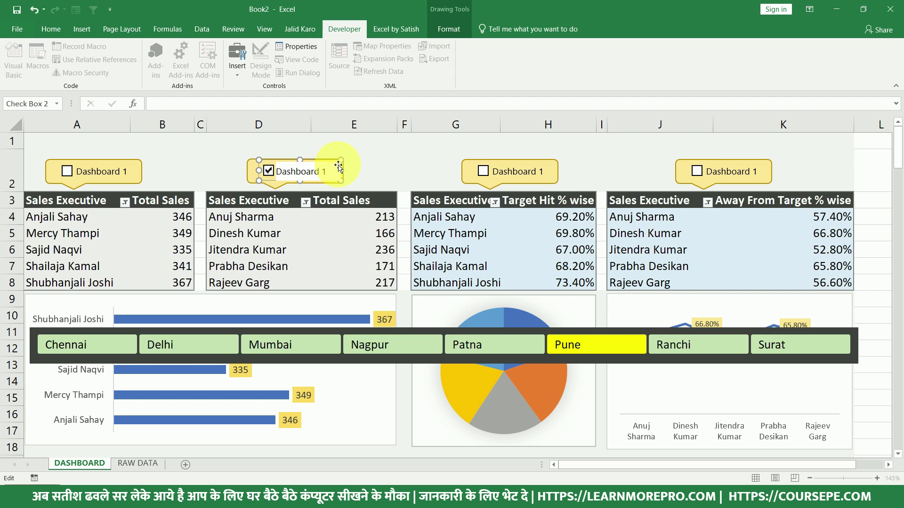
text(2)
Change the label of the check box above the third pivot table to "Dashboard 3".
right_click(523, 172)
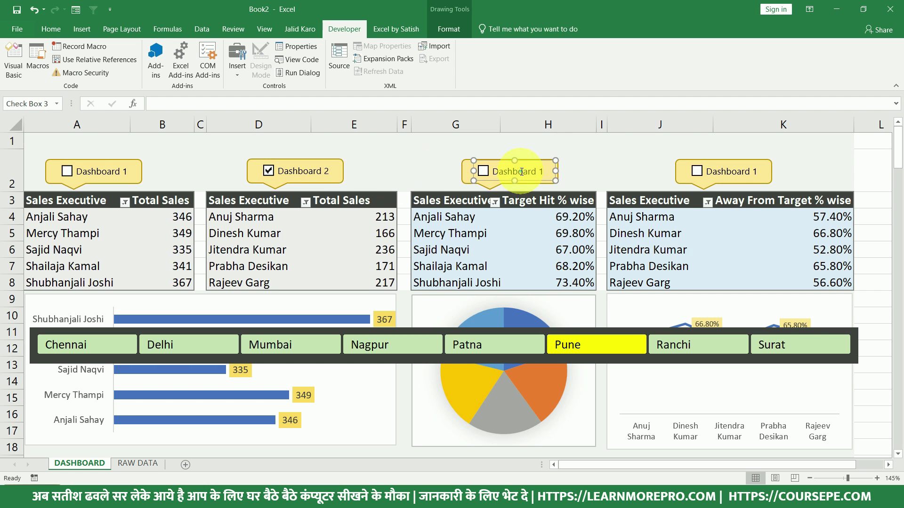
click(512, 188)
click(514, 172)
click(541, 171)
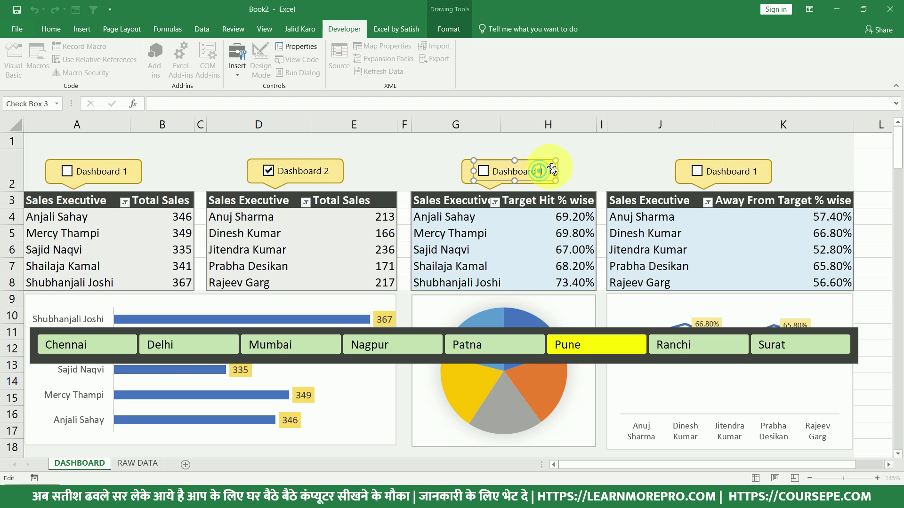
text(3)
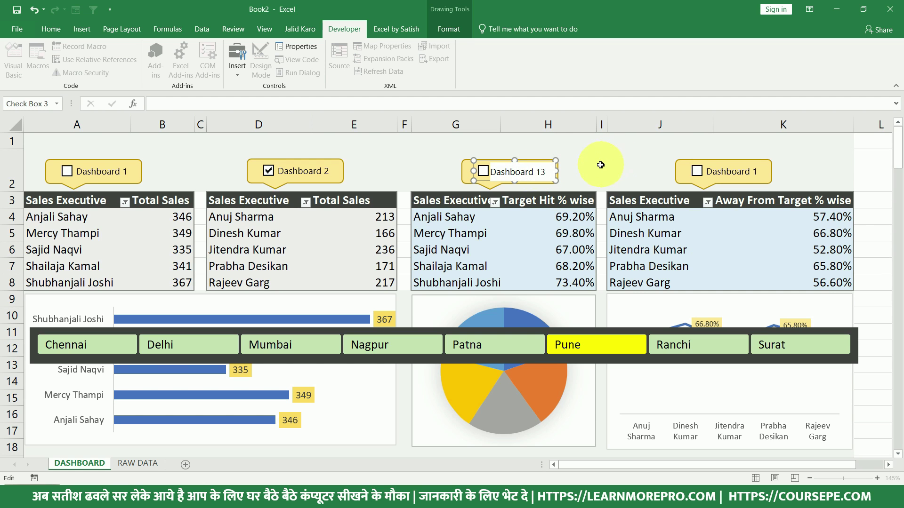
Change the label of the check box above the fourth pivot table to "Dashboard 4" and deselect it.
right_click(715, 173)
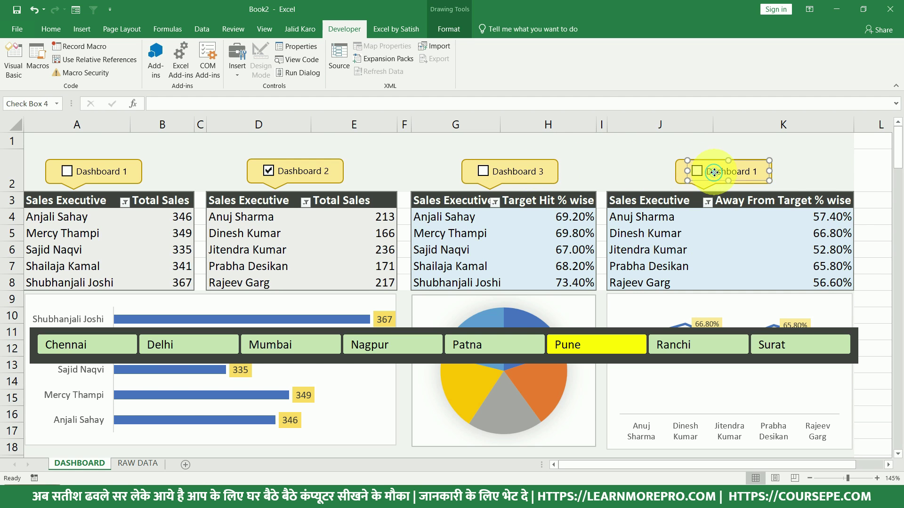
click(747, 224)
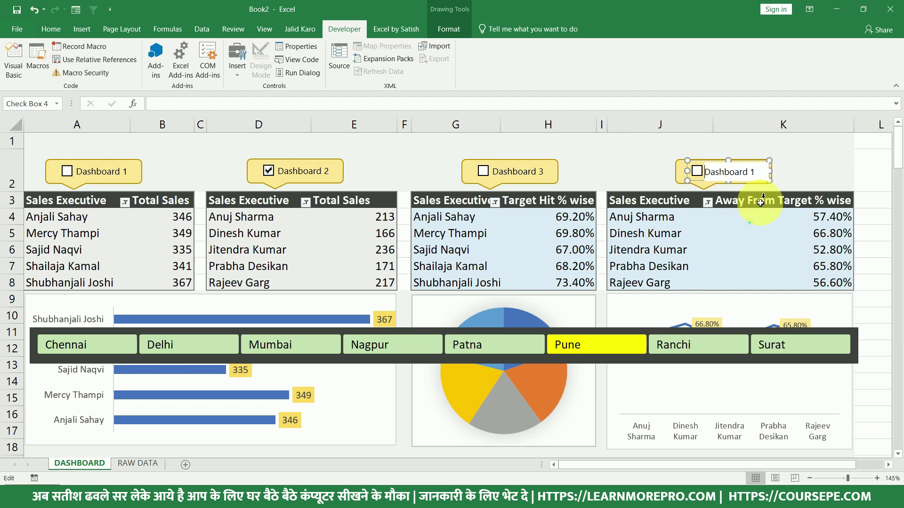
click(754, 171)
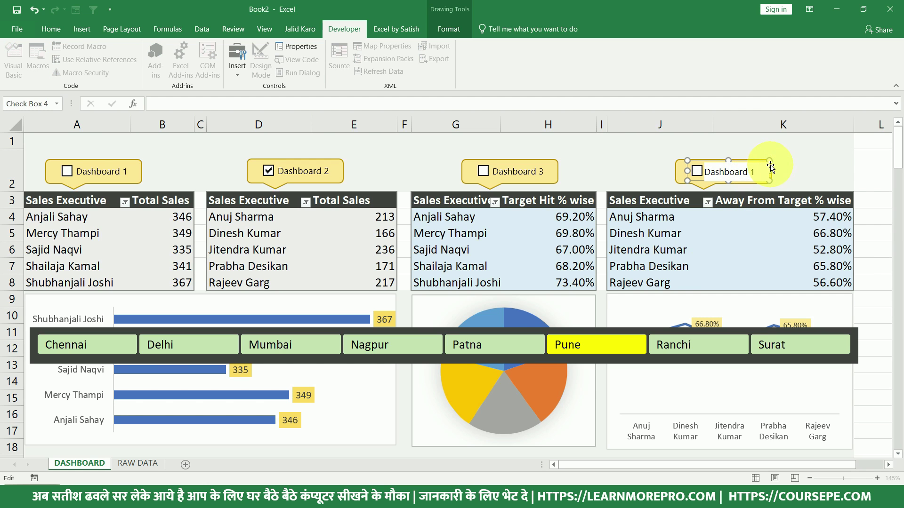
text(4)
click(641, 158)
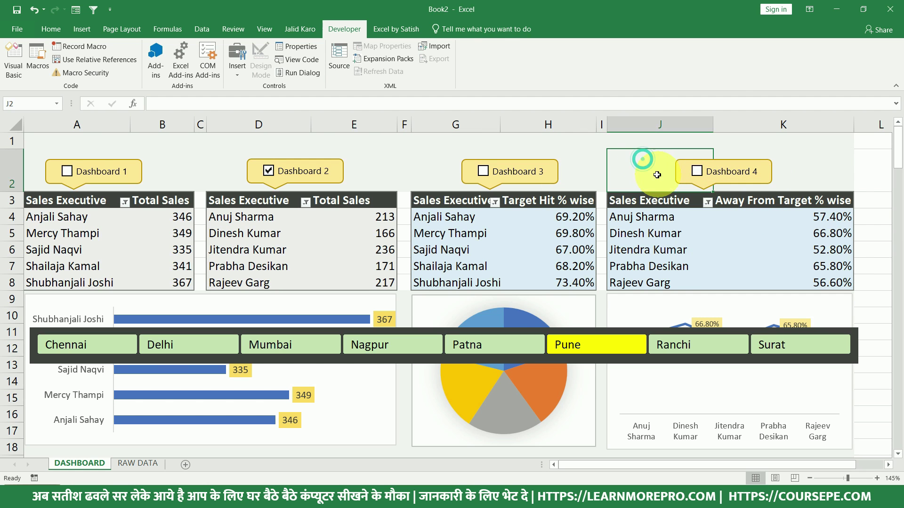
Make row 1 taller above the speech bubbles and select cells A1, D1, G1 and J1 in turn.
click(336, 248)
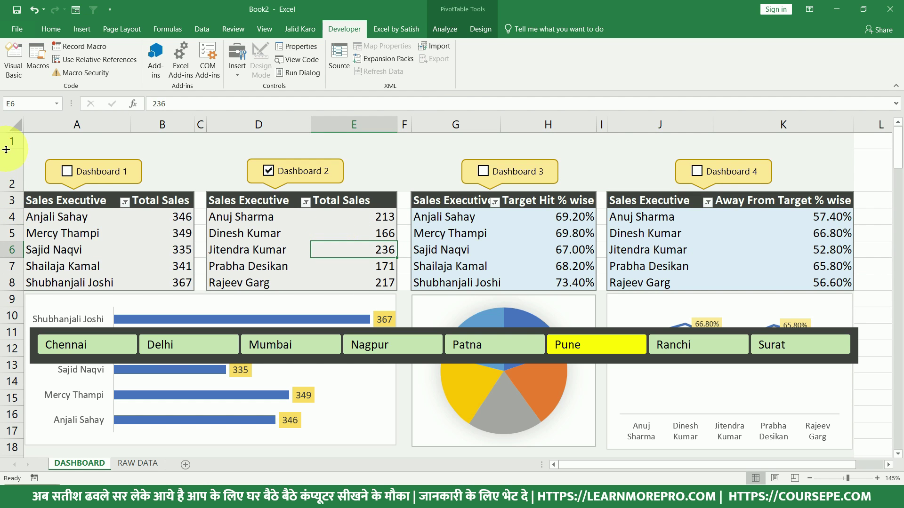
drag(7, 149, 10, 162)
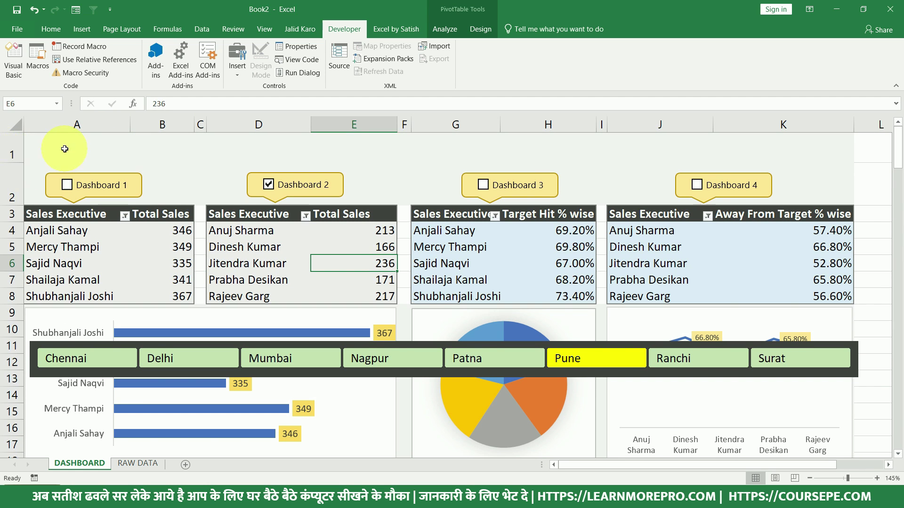
click(75, 148)
click(285, 141)
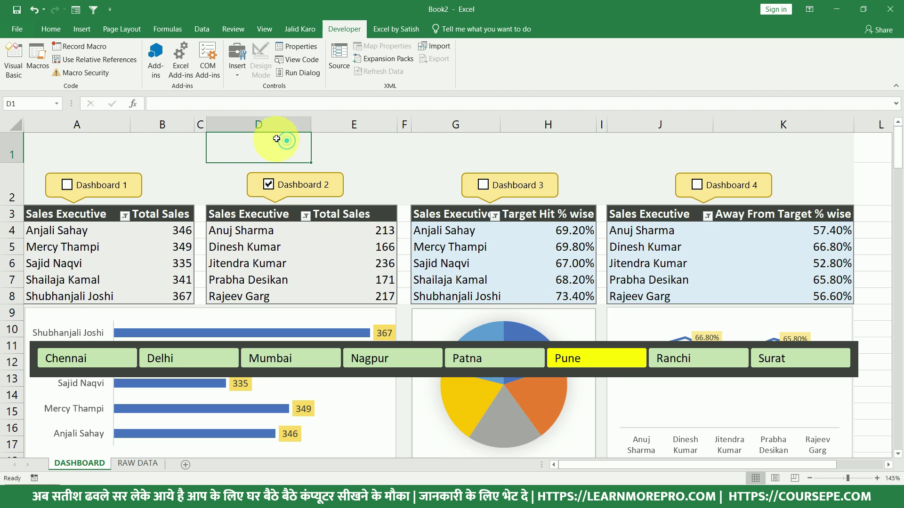
click(482, 141)
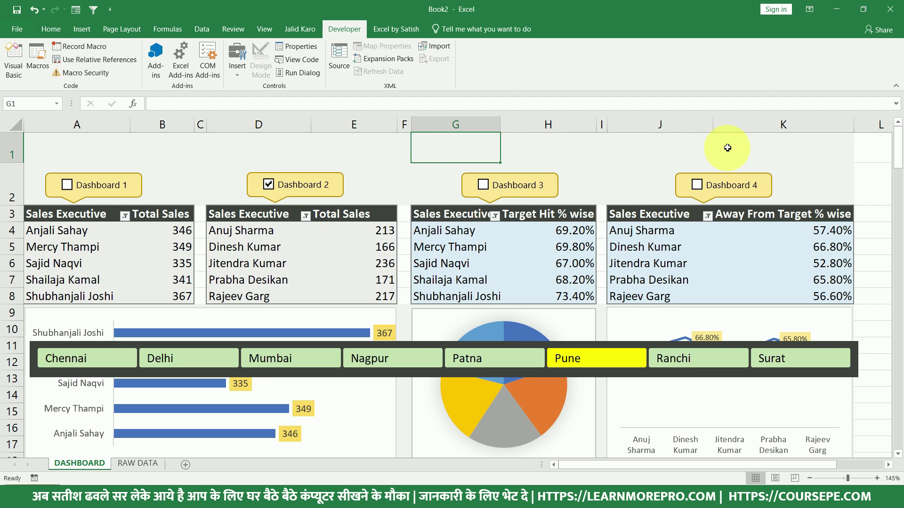
click(690, 142)
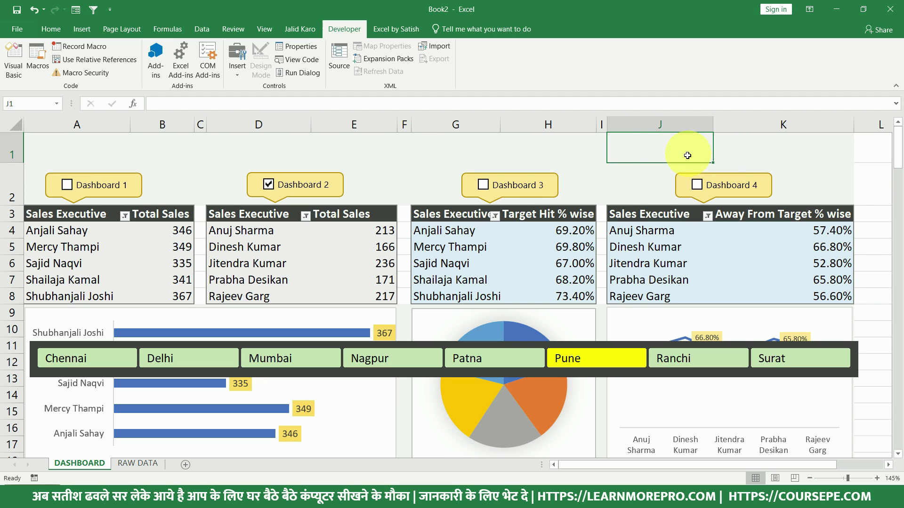
Link the Dashboard 1 check box to cell A1 in its control format settings.
right_click(95, 184)
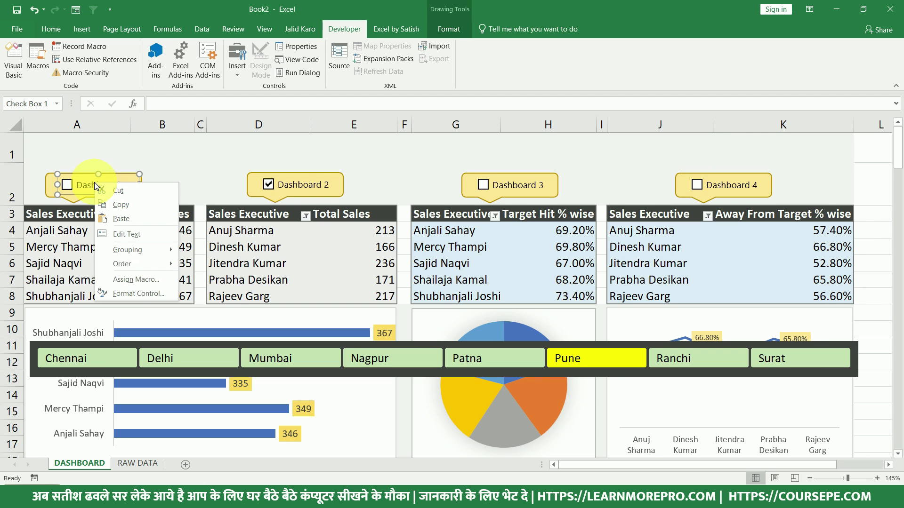
click(151, 292)
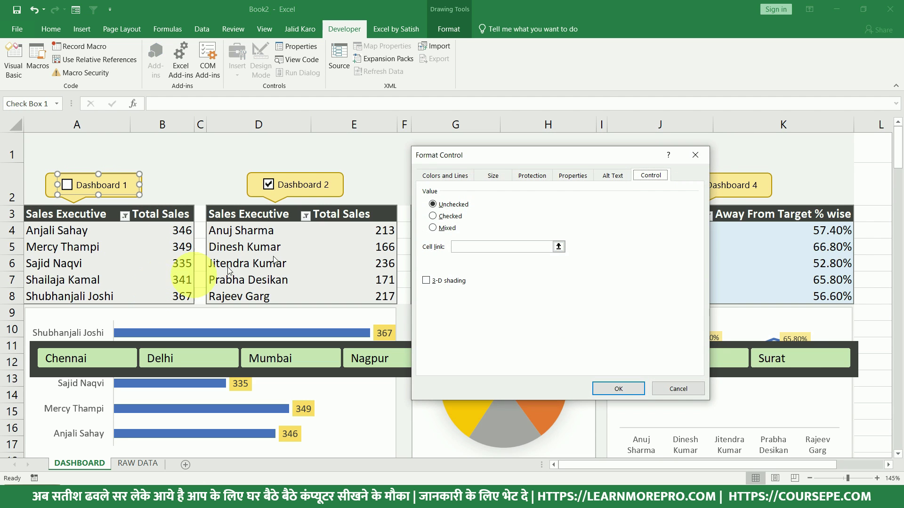
click(464, 247)
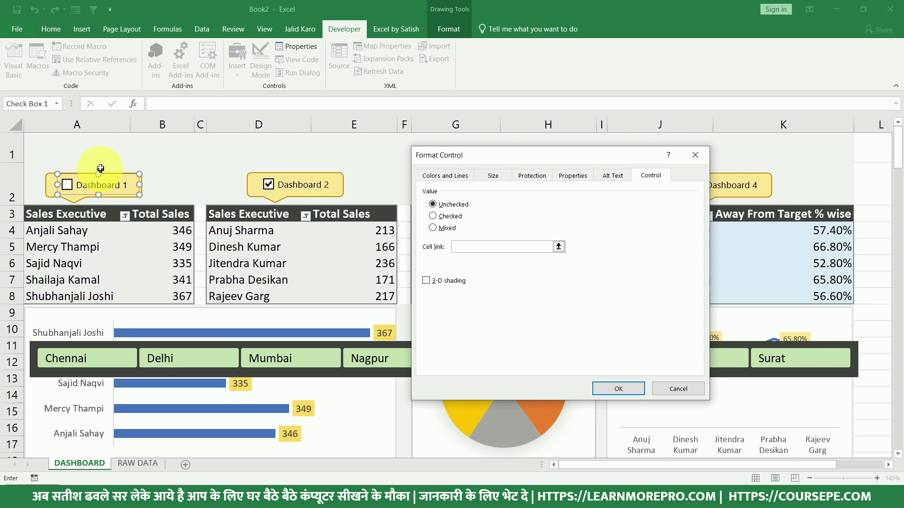
click(88, 148)
click(618, 389)
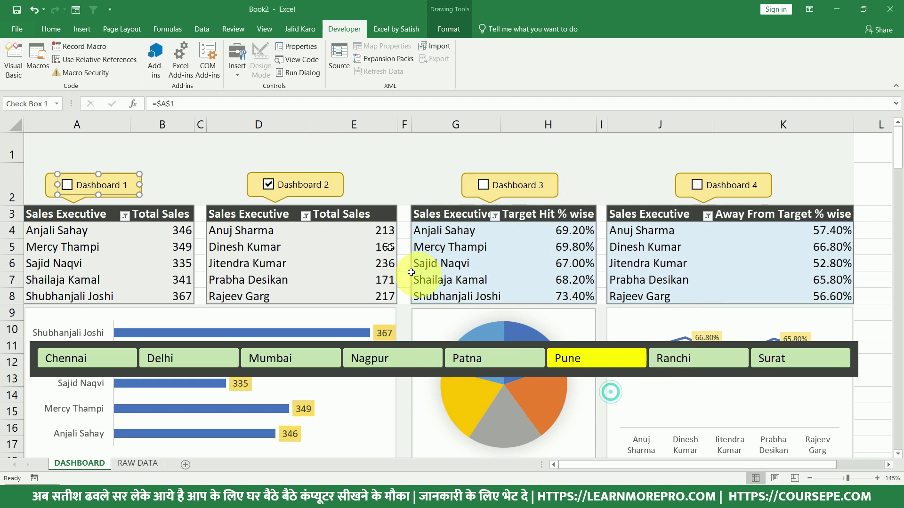
Link the Dashboard 2 check box to cell D1 in its control format settings.
right_click(306, 180)
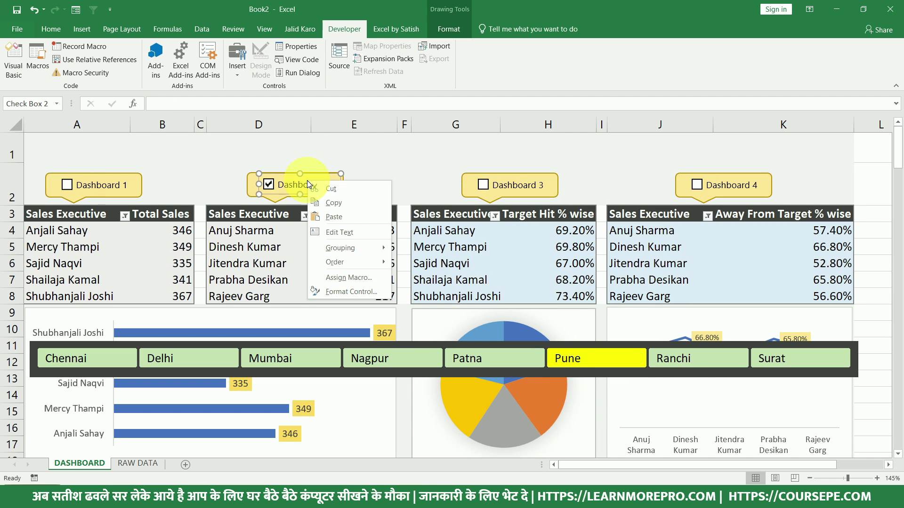
click(365, 290)
click(499, 246)
click(272, 141)
click(635, 389)
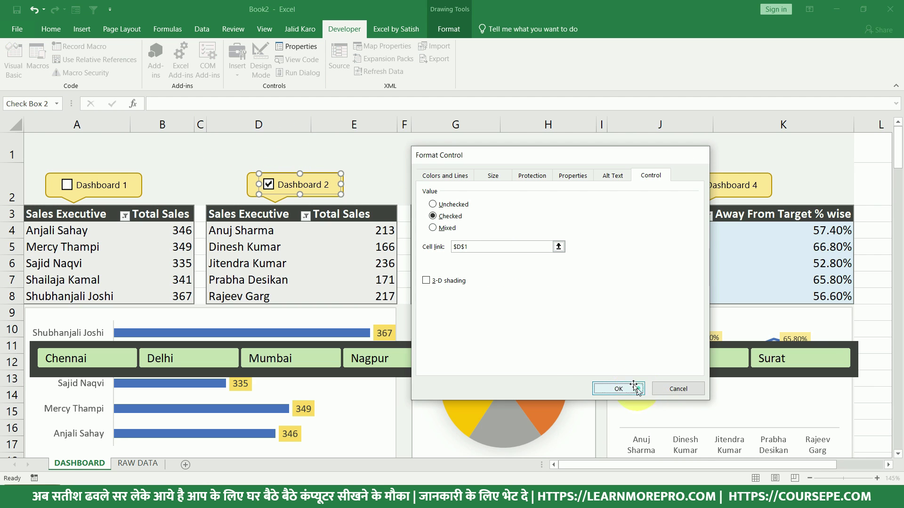
Link the Dashboard 3 check box to cell G1 in its control format settings and deselect it.
right_click(521, 185)
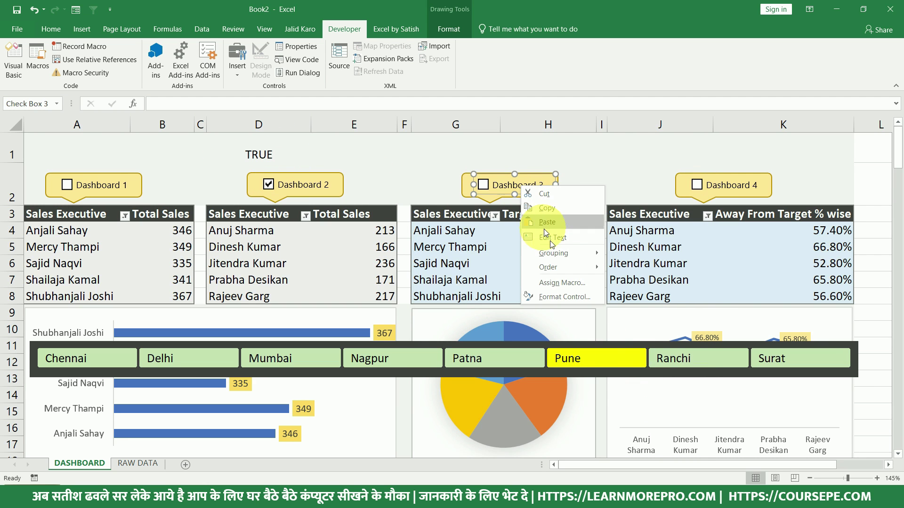
click(563, 297)
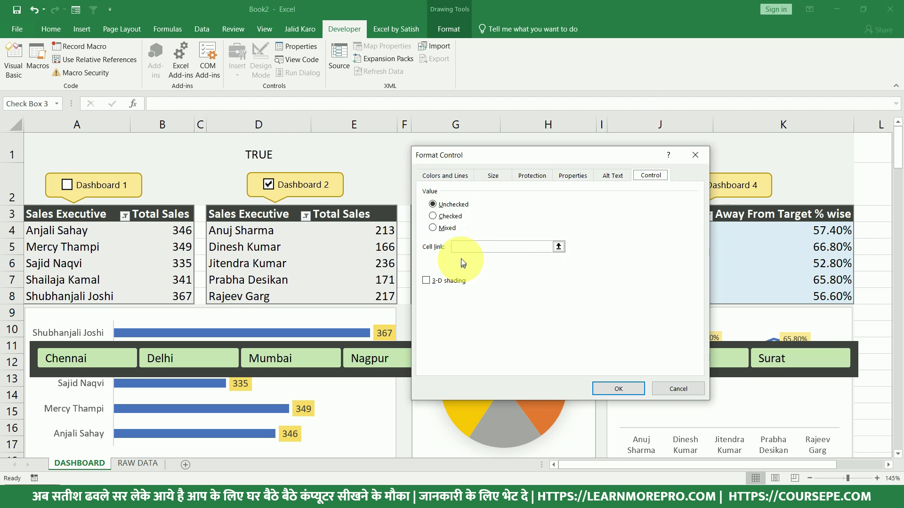
click(437, 140)
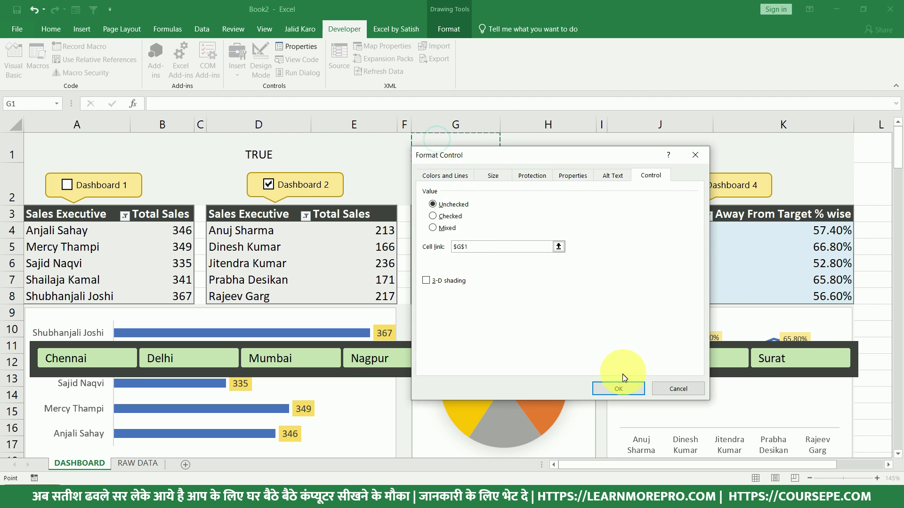
click(619, 389)
click(578, 184)
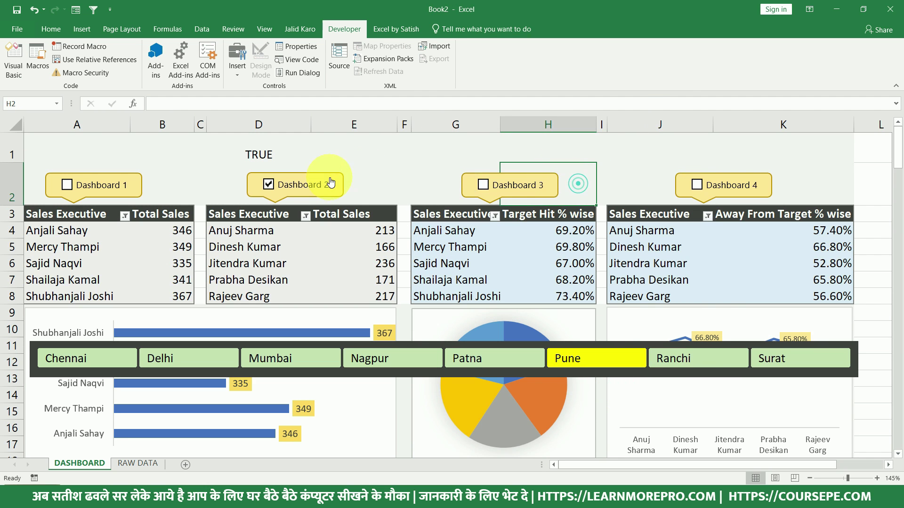
Toggle the check boxes to test their cell links, leaving Dashboard 1, Dashboard 2 and Dashboard 3 checked.
click(270, 186)
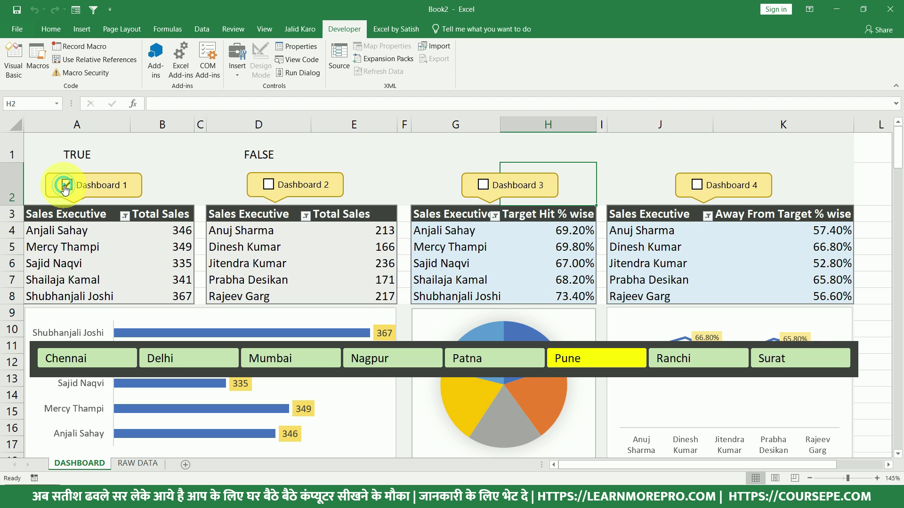
click(71, 153)
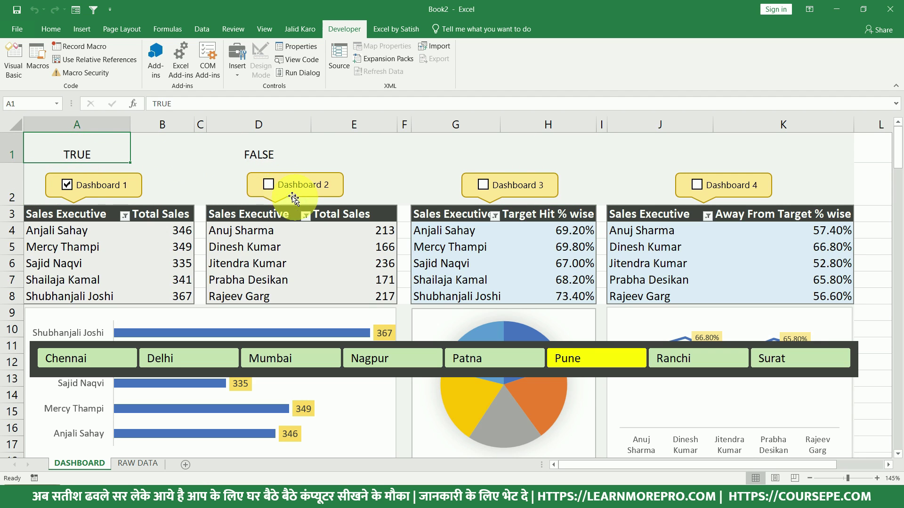
click(269, 185)
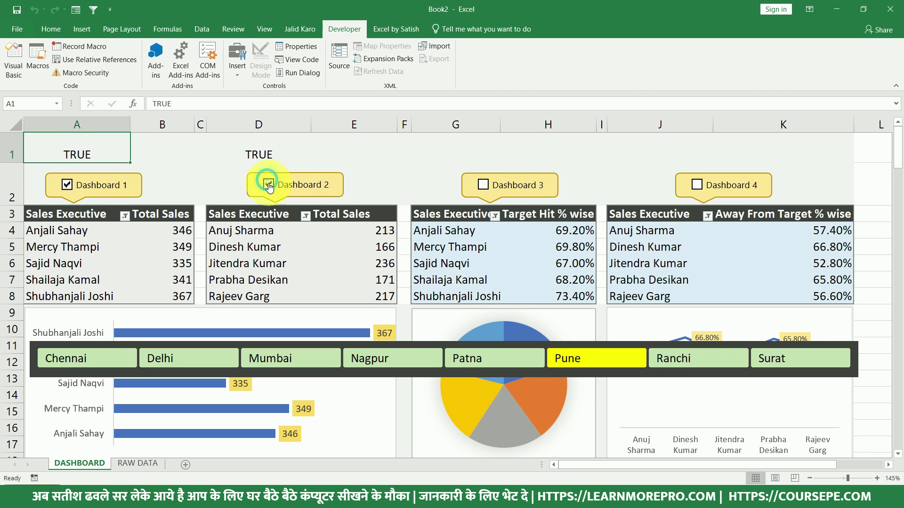
click(484, 185)
click(484, 185)
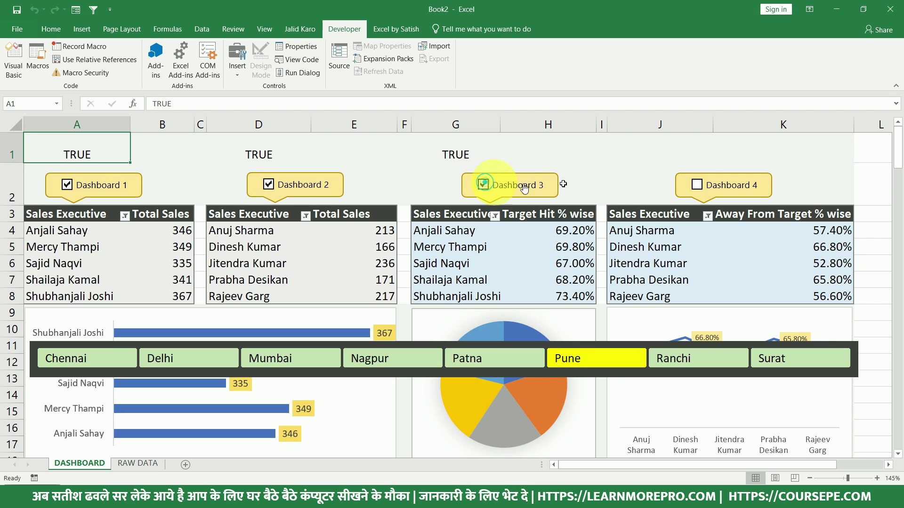
click(700, 185)
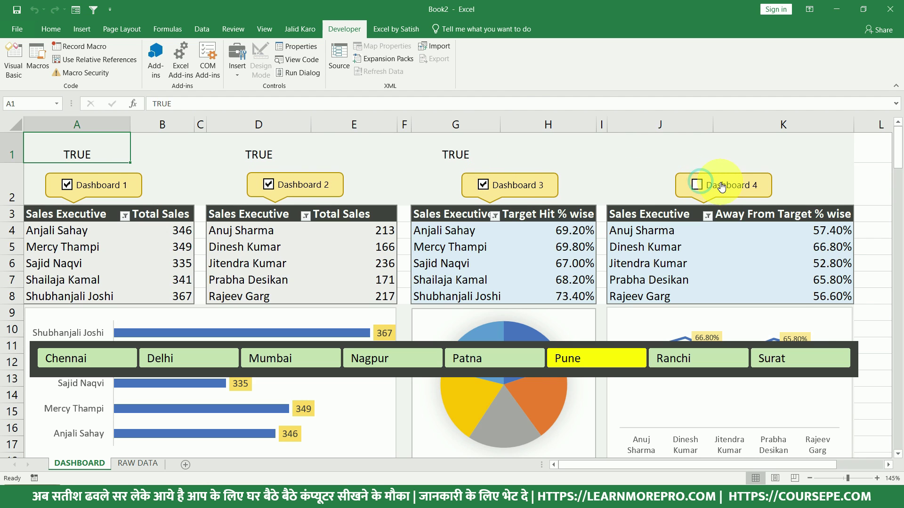
Link the Dashboard 4 check box to cell J1, moving the format dialog off row 1, and deselect the check box.
right_click(721, 184)
click(759, 294)
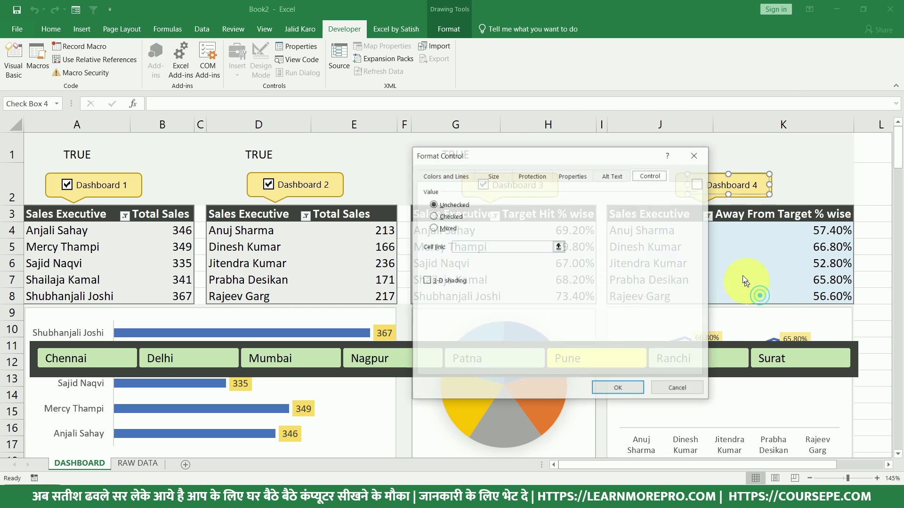
click(473, 247)
drag(539, 161, 537, 199)
click(644, 142)
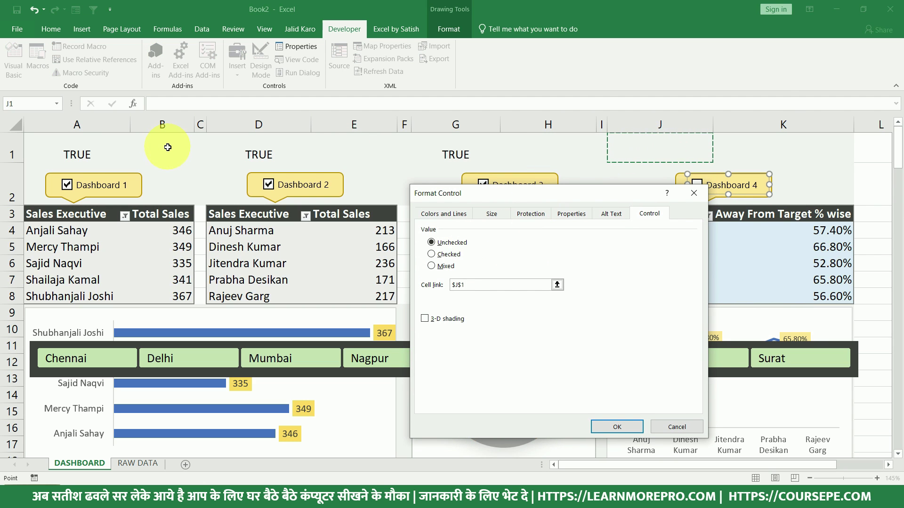
click(612, 426)
click(646, 178)
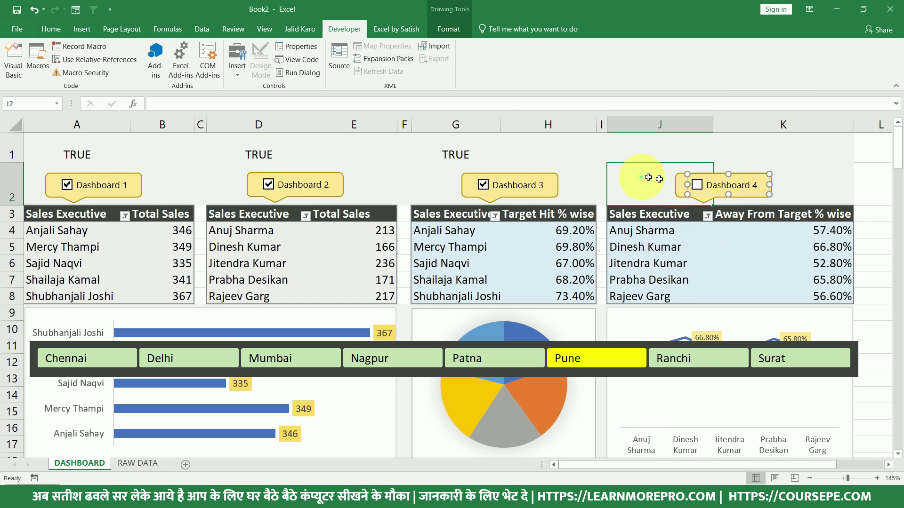
Test the links of the Dashboard 4 and Dashboard 3 check boxes by switching each one on and off, leaving only Dashboard 3 checked of the two.
click(697, 186)
click(697, 187)
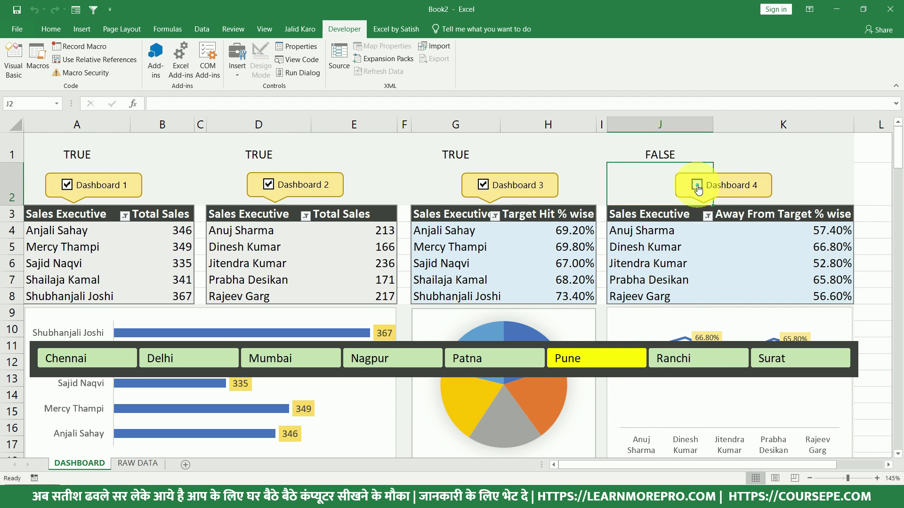
click(697, 187)
click(483, 186)
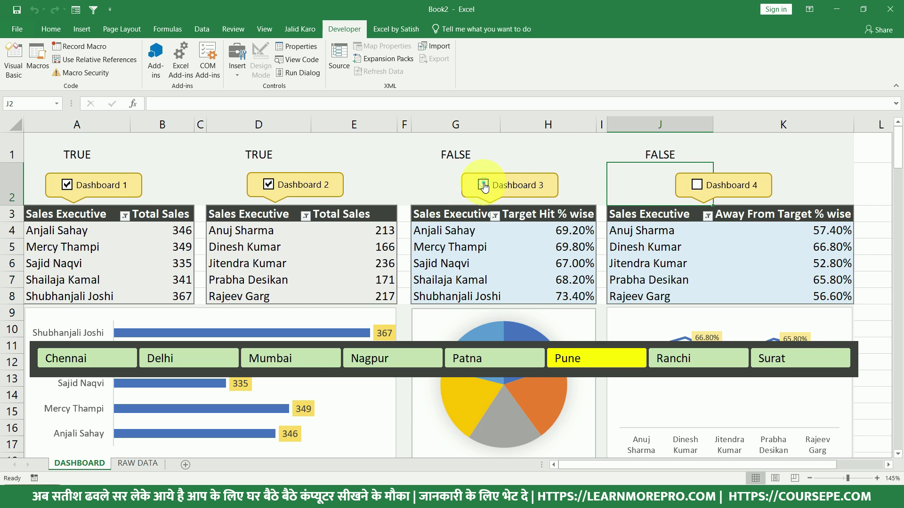
click(483, 185)
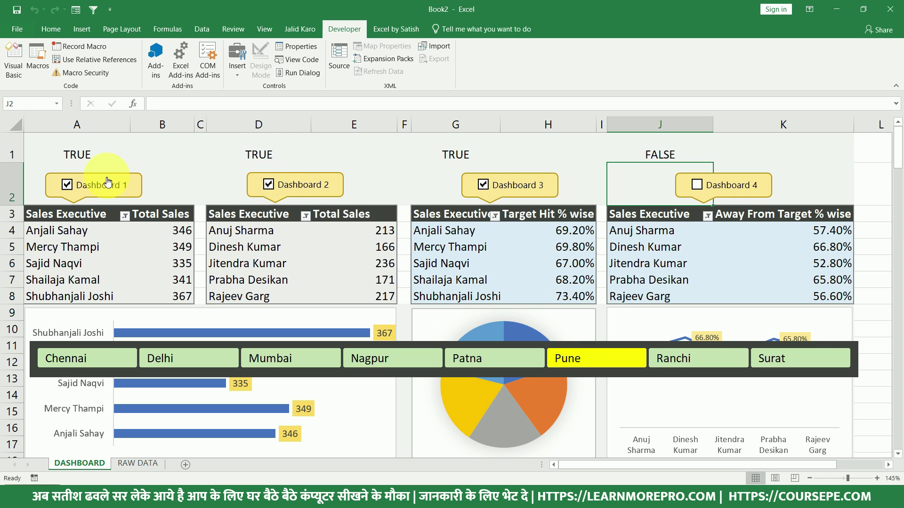
Clear the Dashboard 1 and Dashboard 2 check boxes above the first two pivot tables.
click(70, 185)
click(67, 186)
click(267, 185)
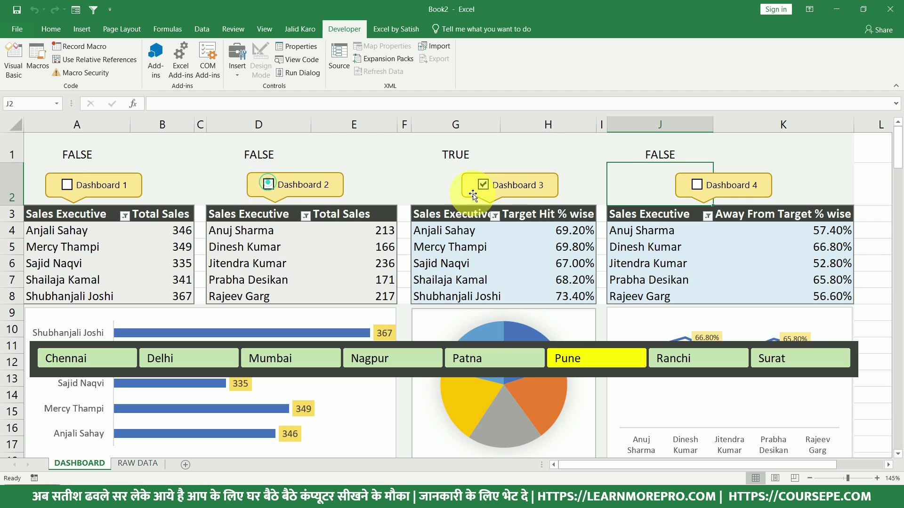
Clear the Dashboard 3 check box above the third pivot table and put the cell selection back in the sheet.
click(487, 186)
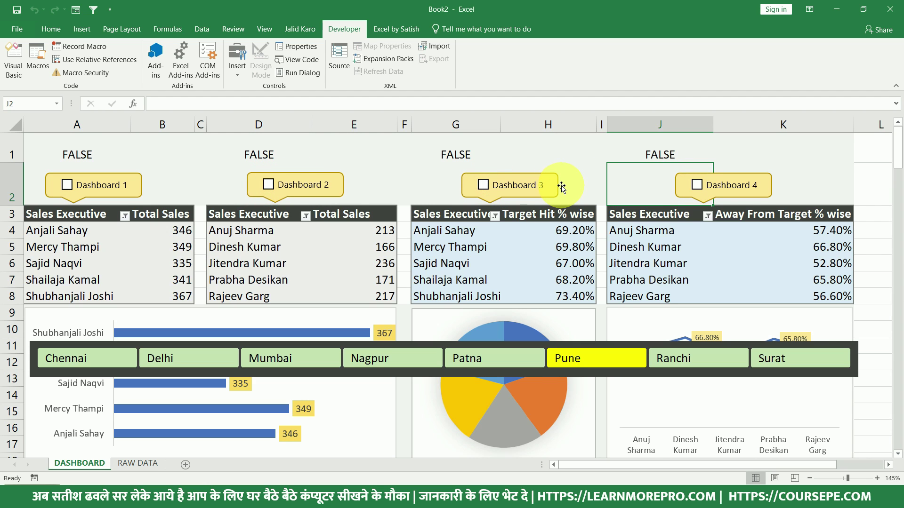
click(470, 282)
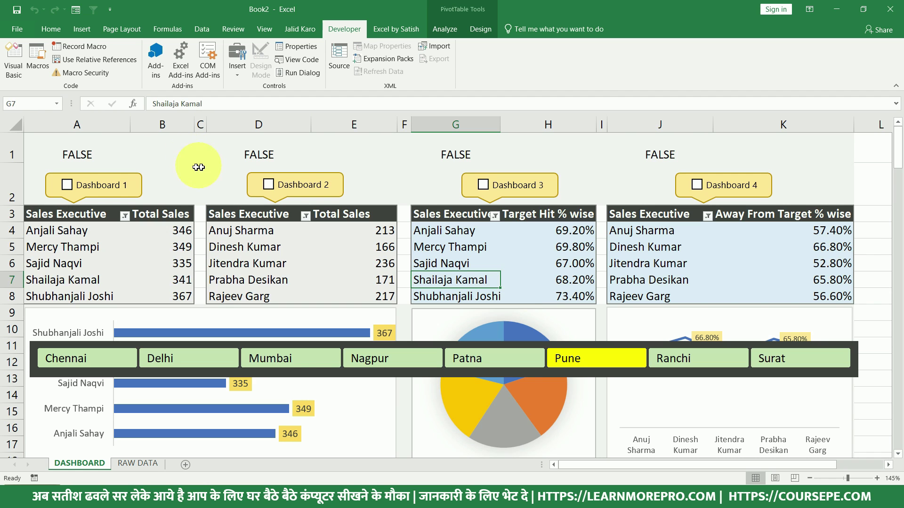
Hide the linked TRUE/FALSE values in A1:K1 with a near-white font colour and lay the Region slicer over row 1.
drag(87, 147, 695, 136)
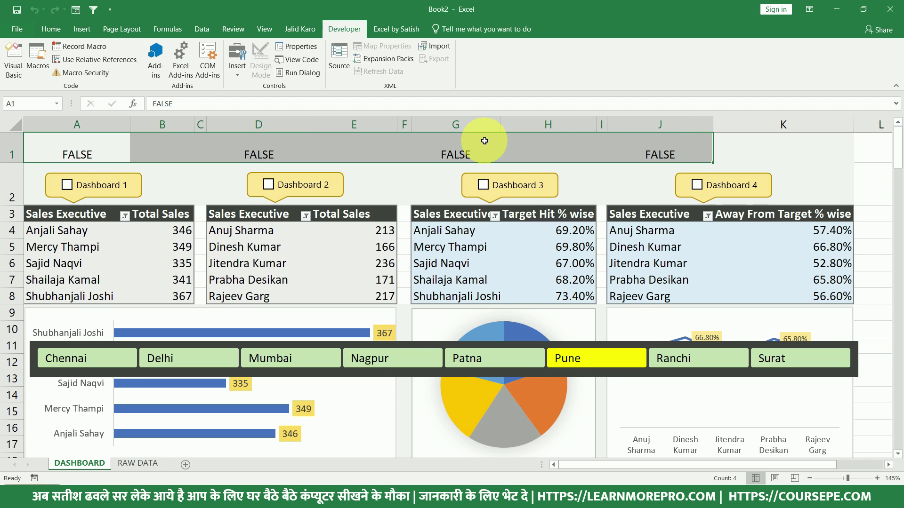
drag(453, 345, 449, 135)
drag(244, 138, 195, 211)
drag(74, 151, 740, 138)
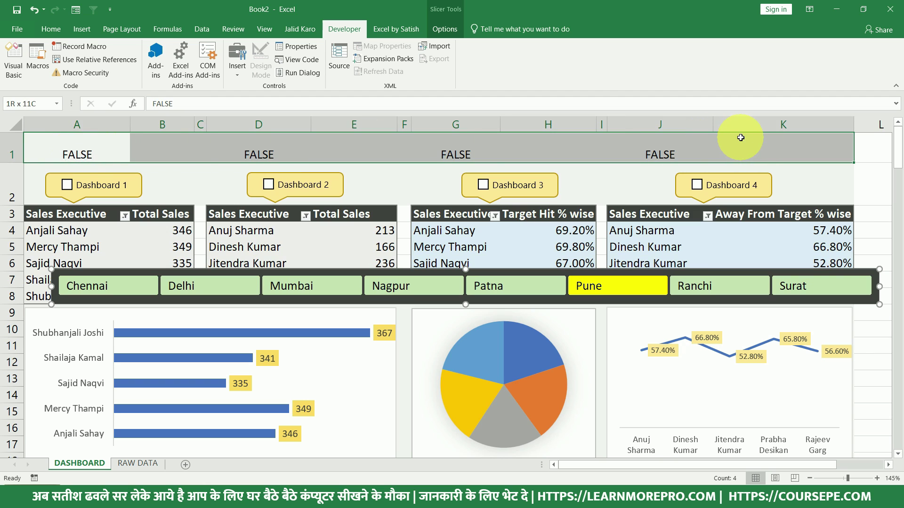
click(41, 32)
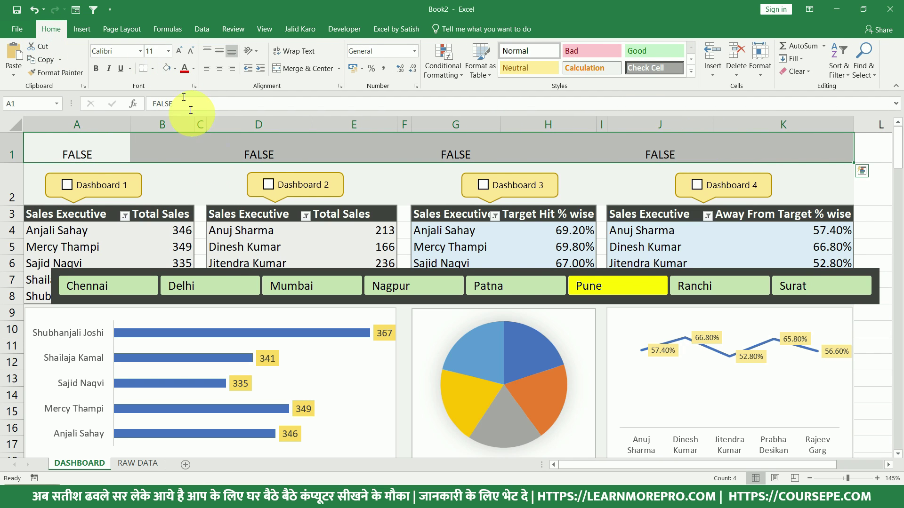
click(193, 68)
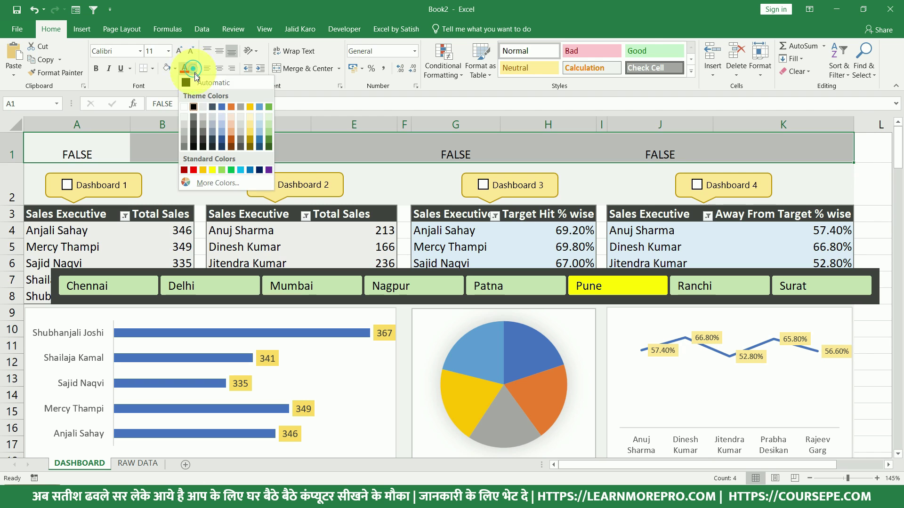
click(184, 117)
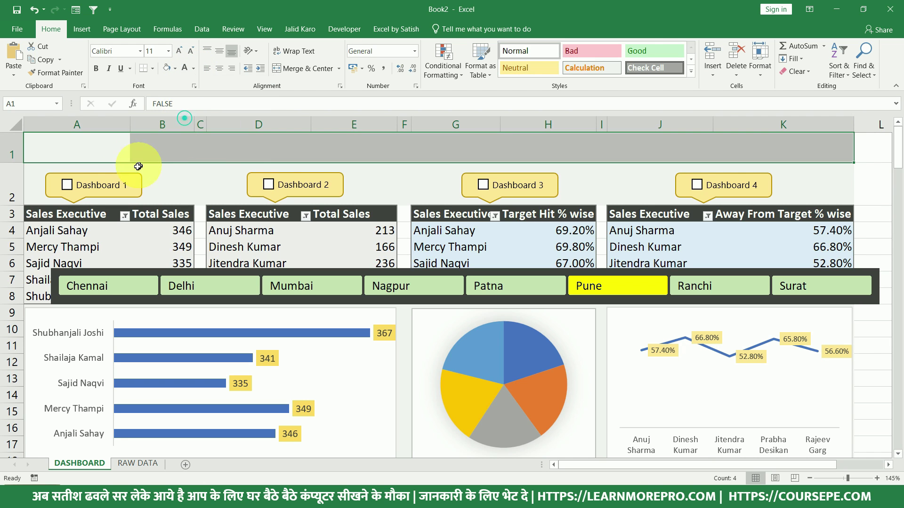
drag(264, 271, 236, 141)
click(399, 284)
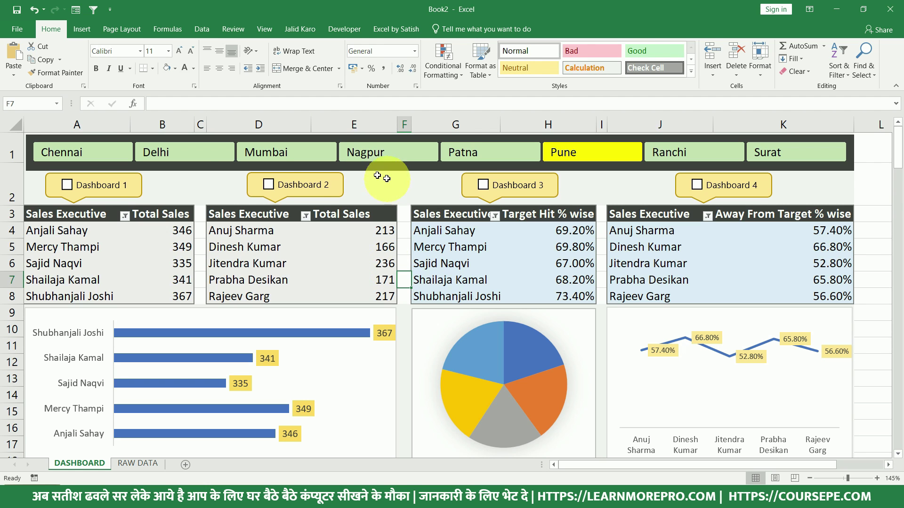
Try the slicer with Chennai and Delhi while switching the Dashboard 1 and Dashboard 2 check boxes on and off, ending on Delhi.
click(71, 187)
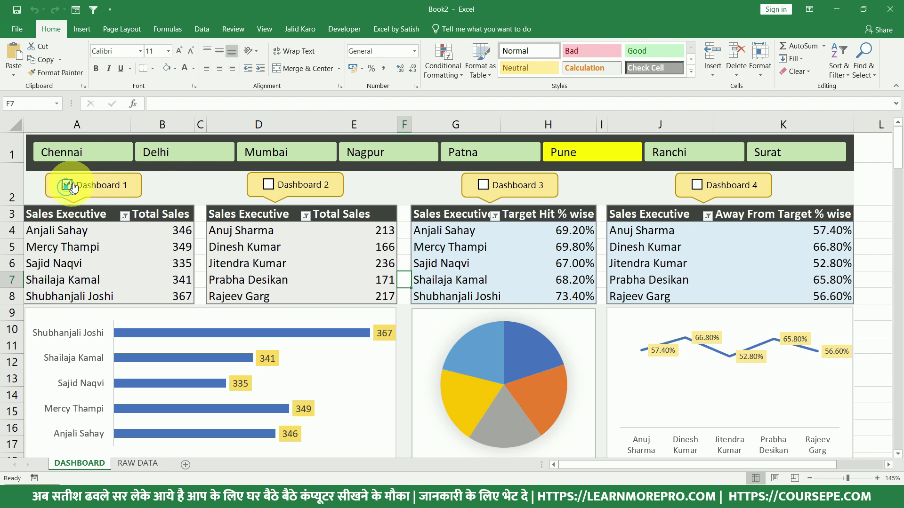
click(87, 156)
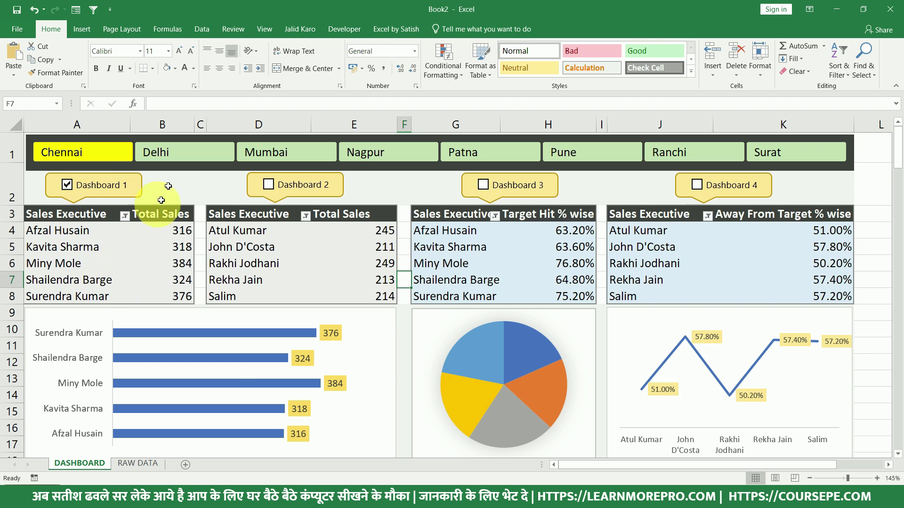
click(171, 155)
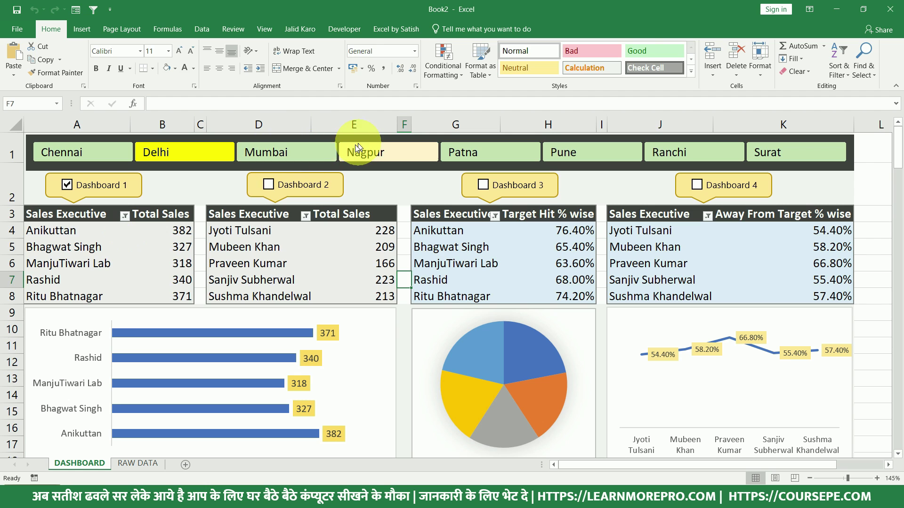
click(268, 184)
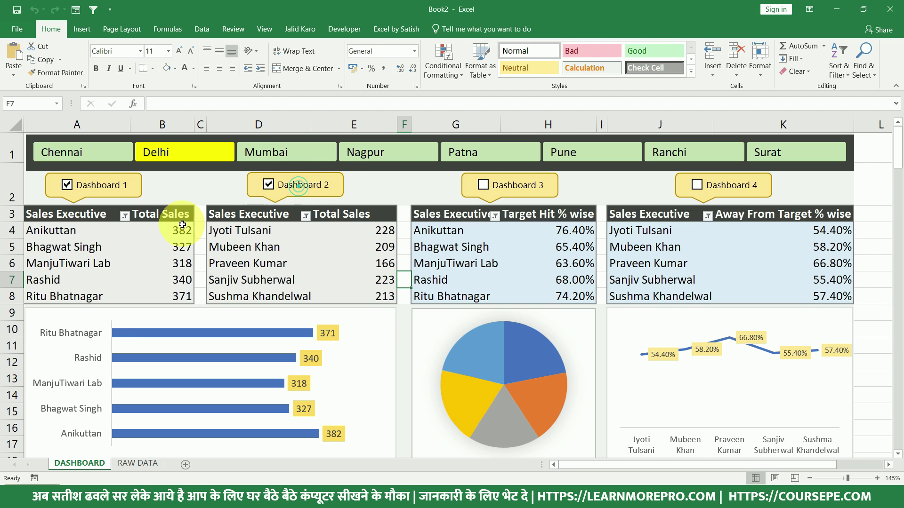
click(269, 186)
click(67, 184)
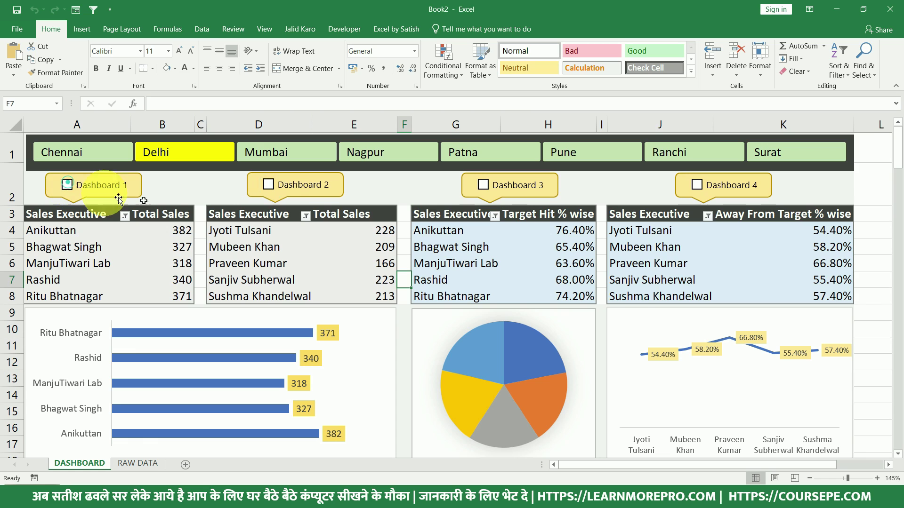
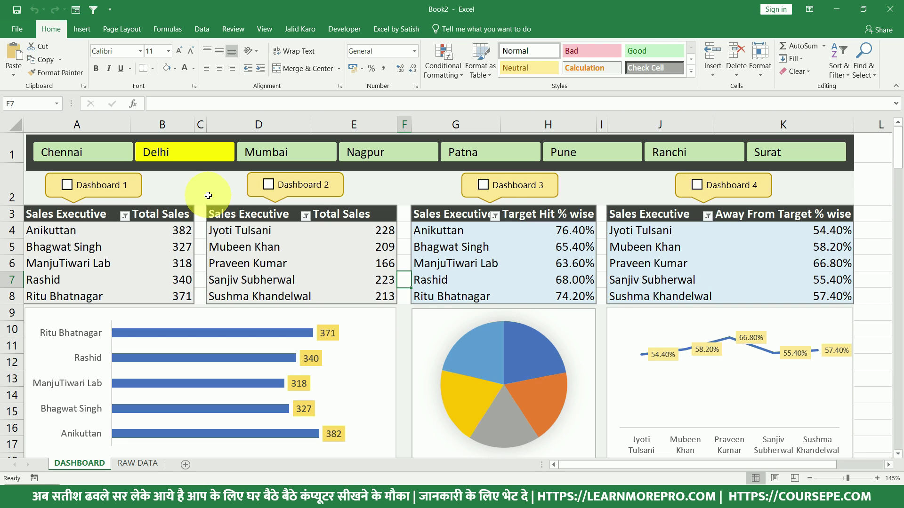
Fill the narrow spacer columns C, F and I between the pivot tables with the light background colour, from row 2 down to the charts.
drag(204, 194, 201, 315)
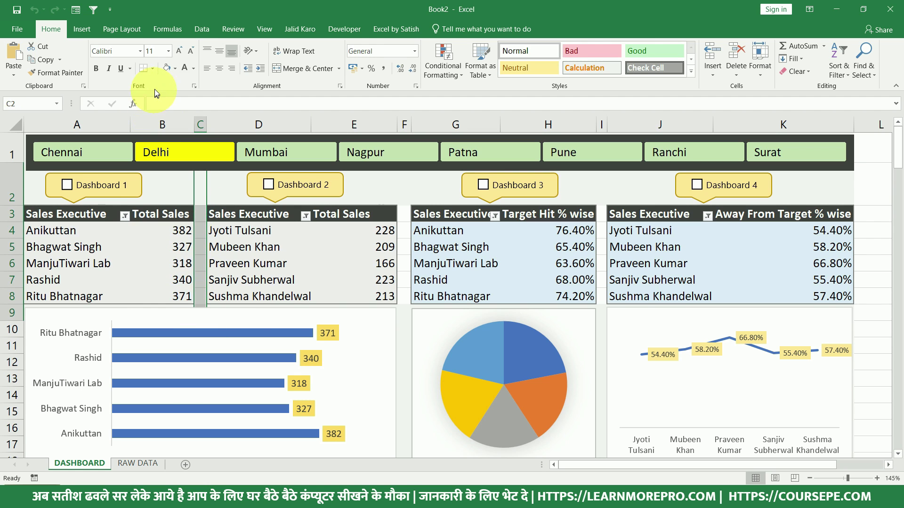
drag(404, 195, 403, 307)
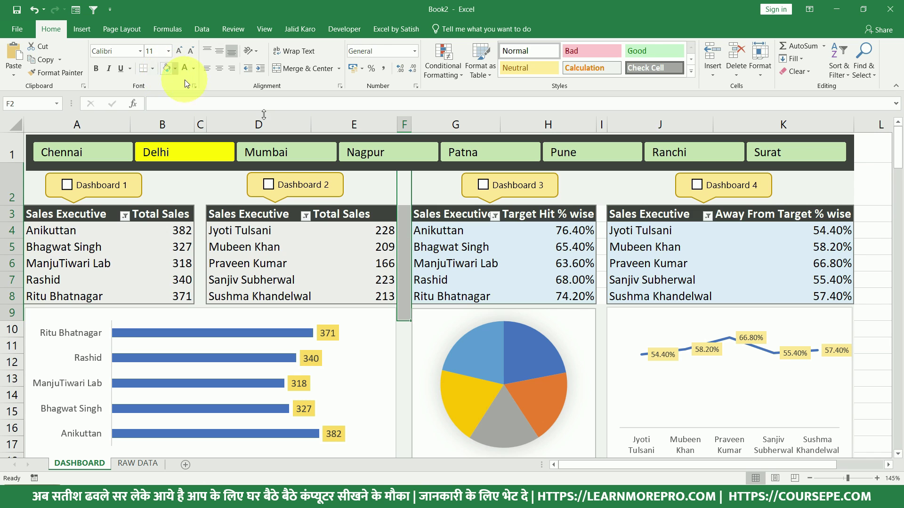
drag(604, 198, 600, 353)
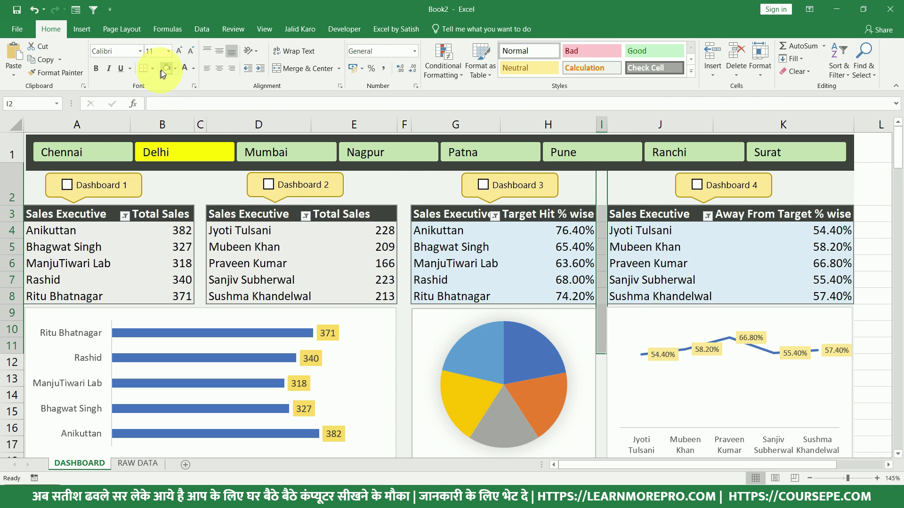
click(429, 185)
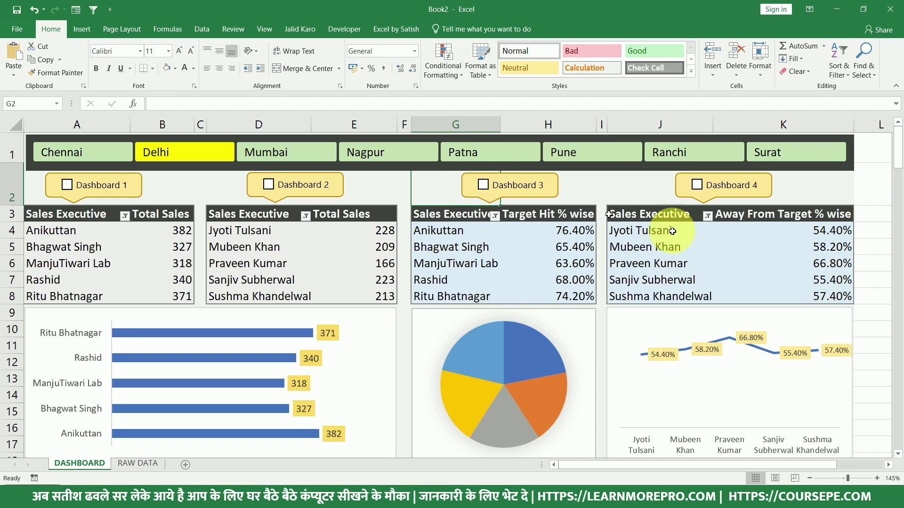
click(404, 188)
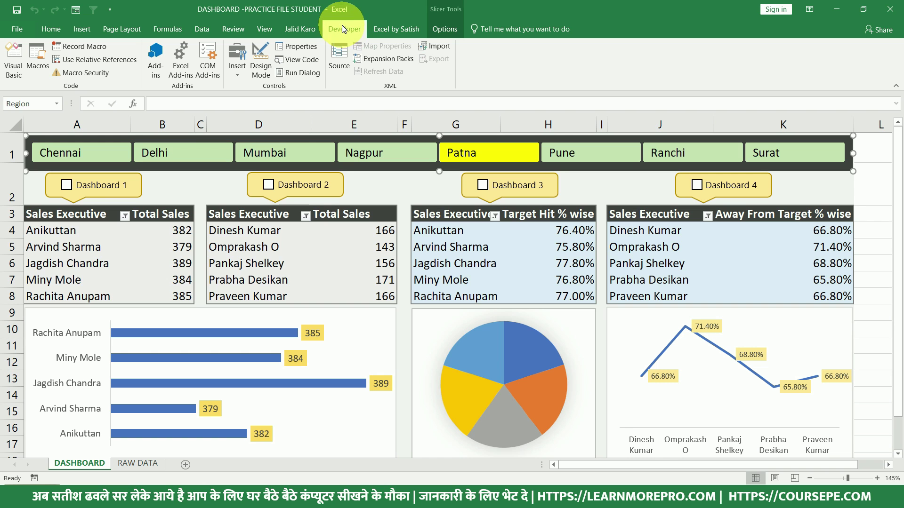
Start recording a macro under the default name, stored in This Workbook.
click(66, 48)
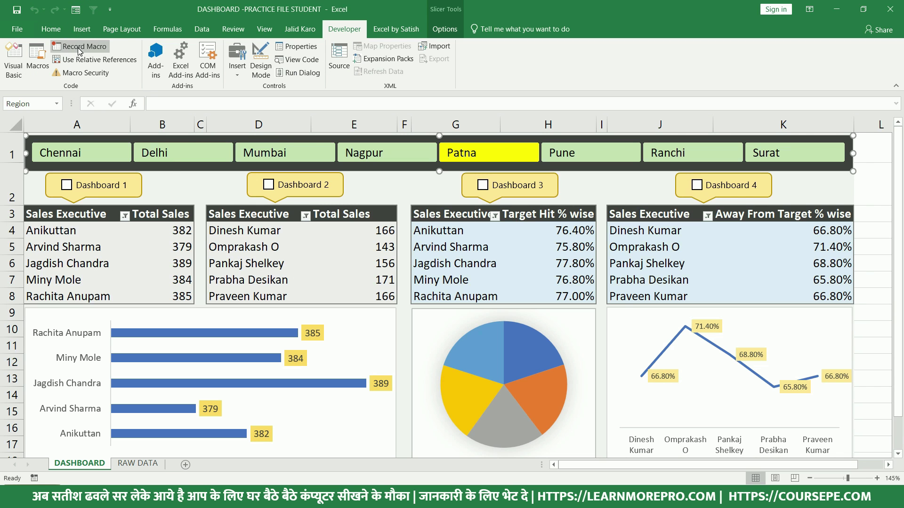
click(78, 47)
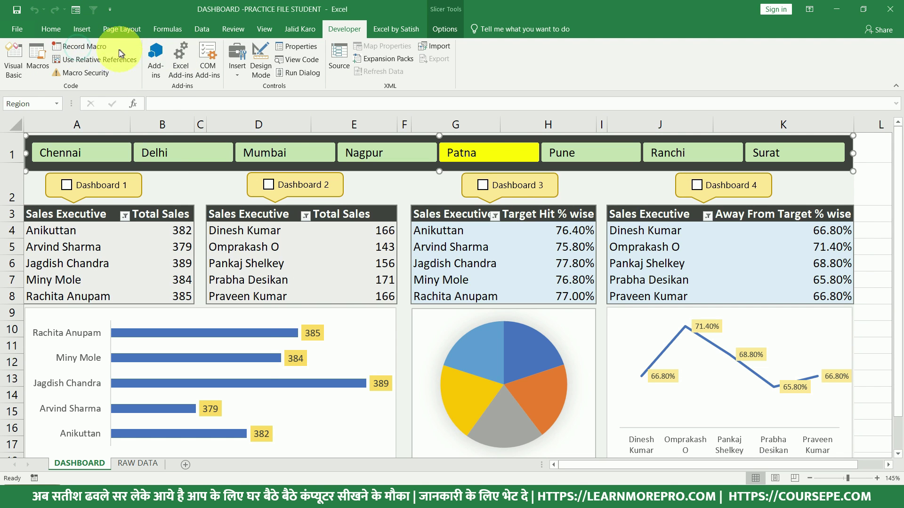
drag(126, 213, 451, 194)
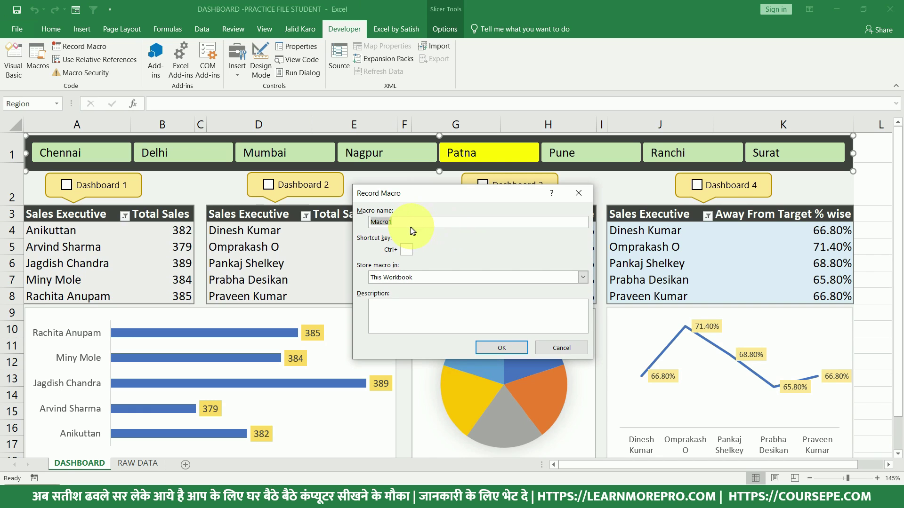
click(499, 347)
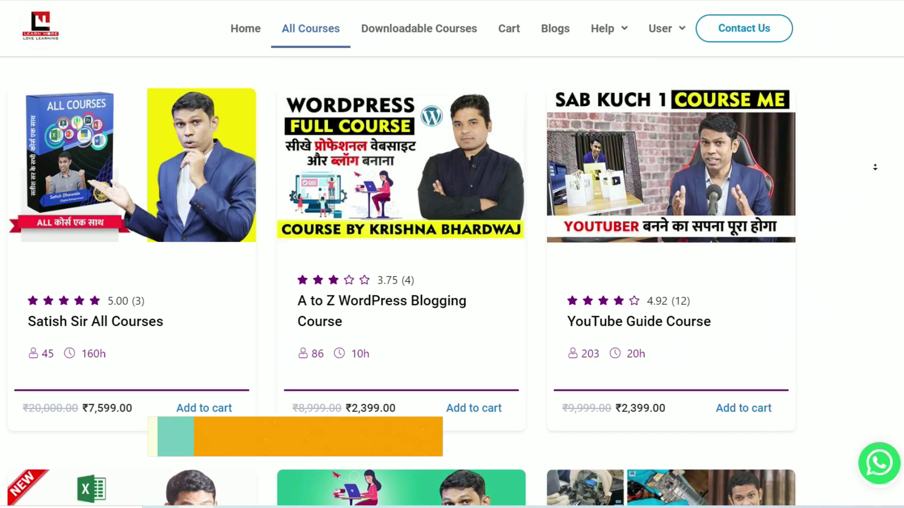
scroll(873, 184, down, 3)
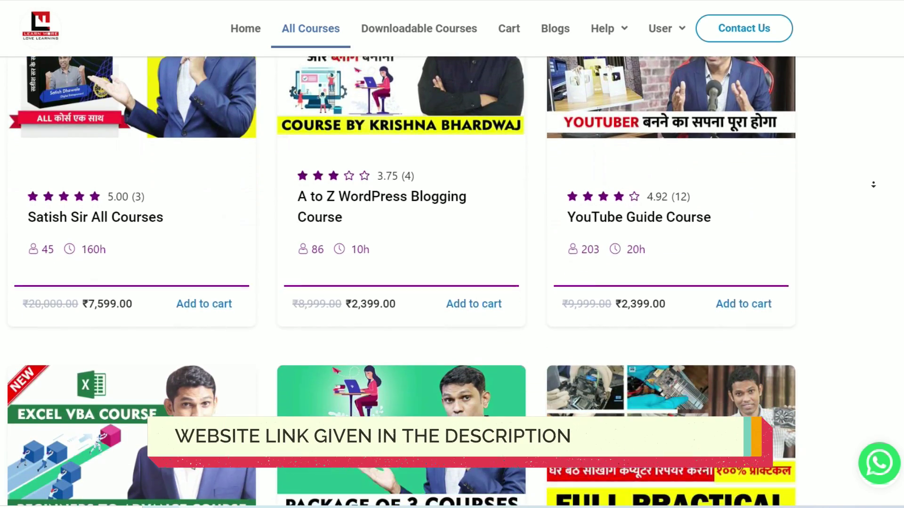
scroll(873, 184, down, 4)
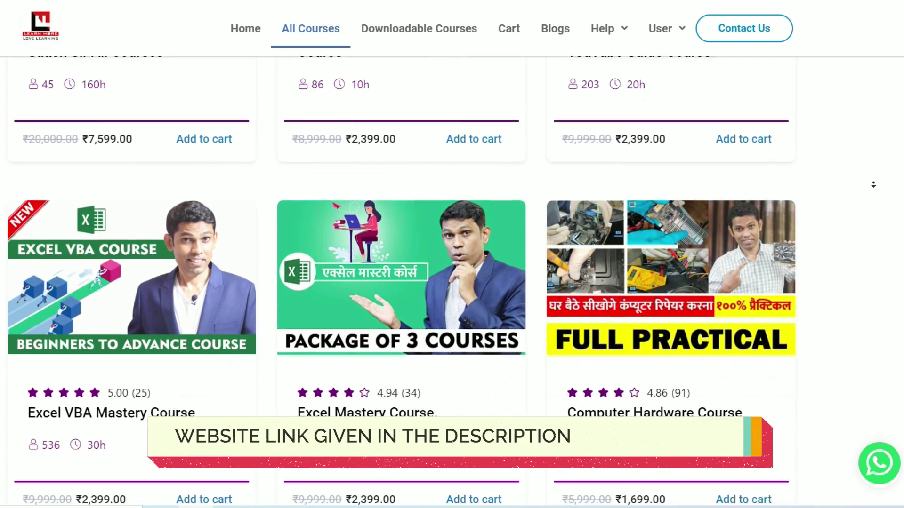
scroll(873, 185, down, 4)
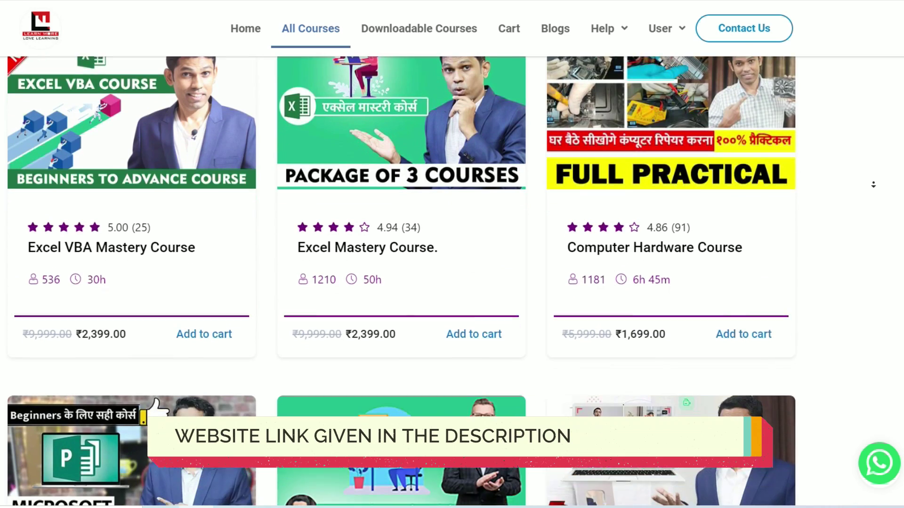
scroll(873, 184, down, 4)
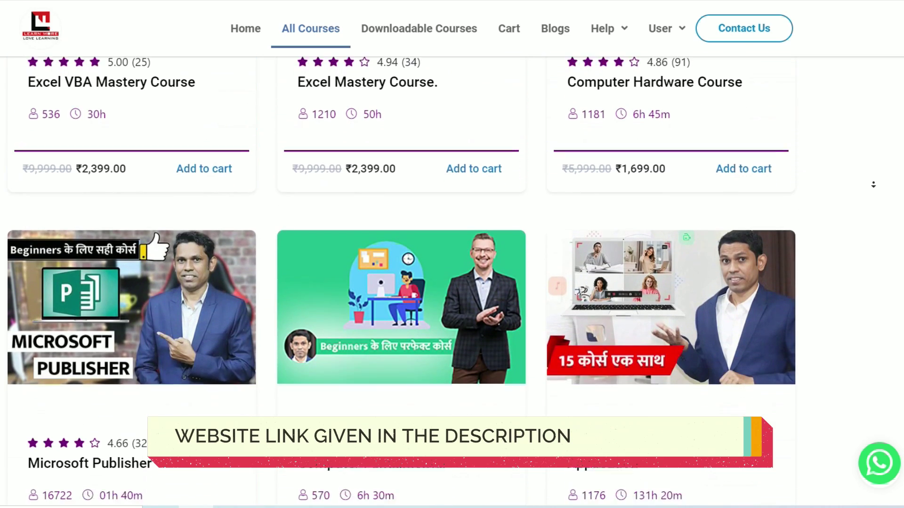
scroll(874, 184, down, 4)
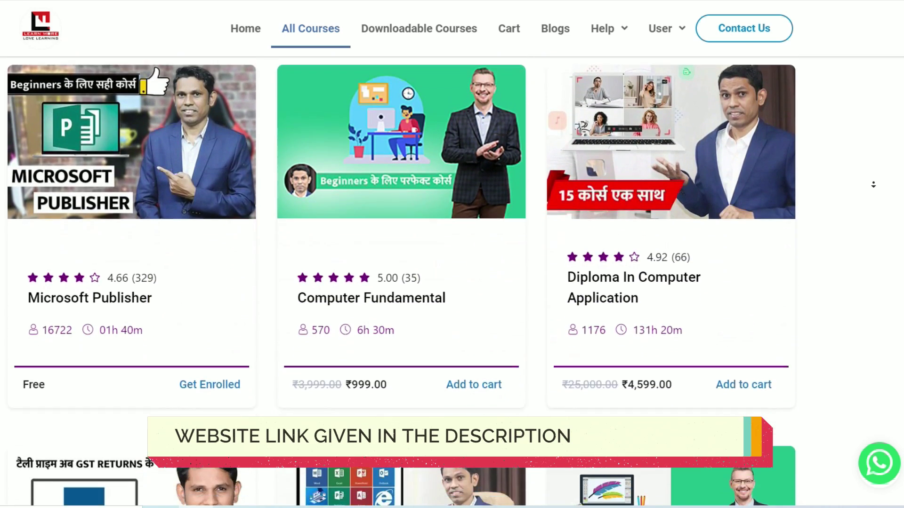
scroll(874, 184, down, 4)
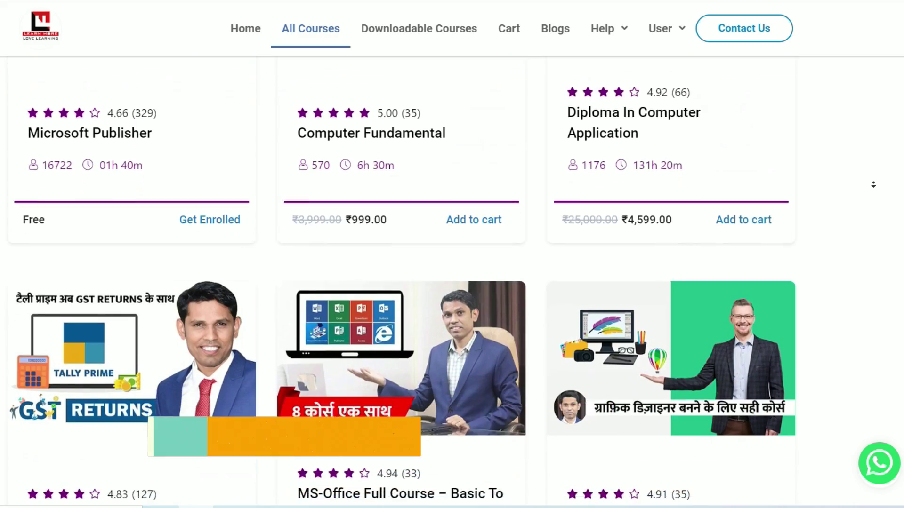
scroll(873, 185, down, 1)
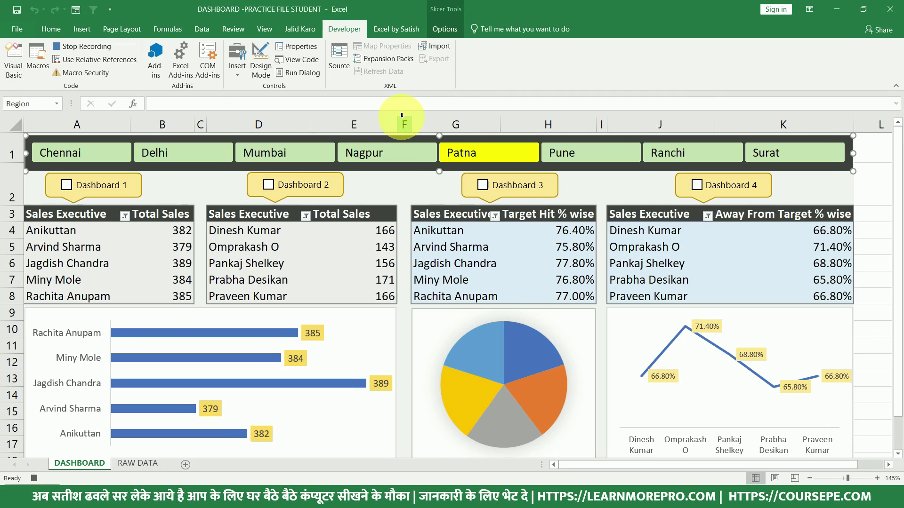
Connect the Region slicer to PivotTable1 through its report connections while the macro is recording.
click(387, 123)
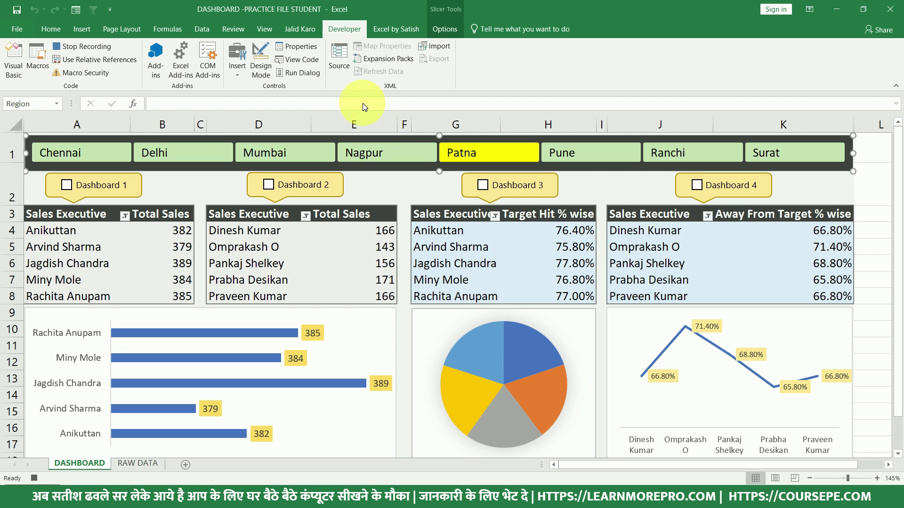
right_click(307, 140)
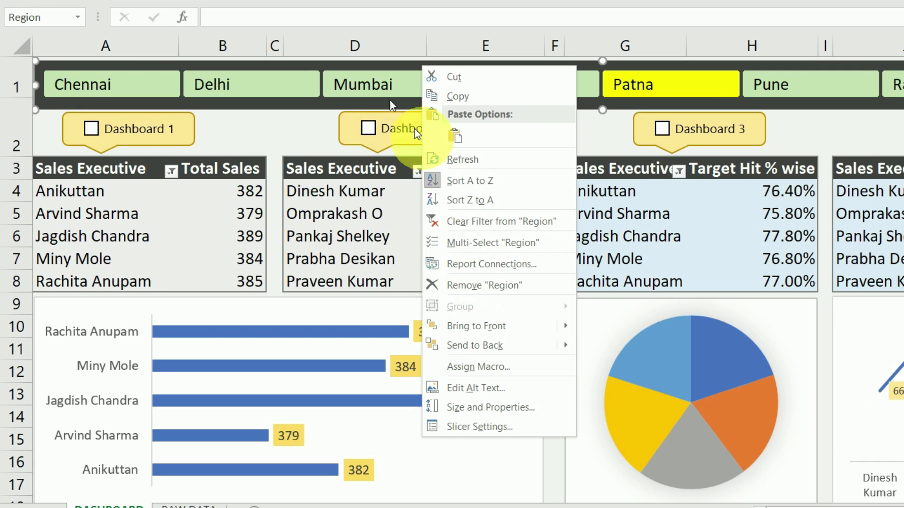
click(376, 64)
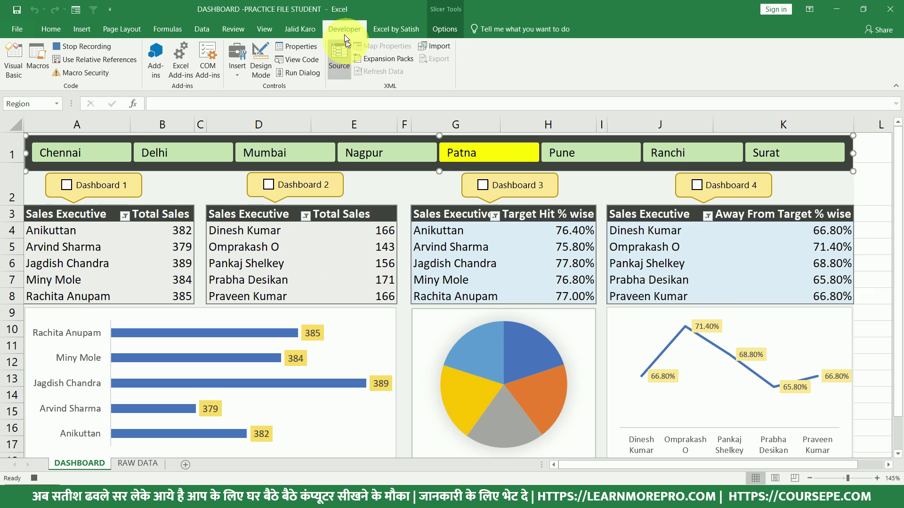
click(433, 29)
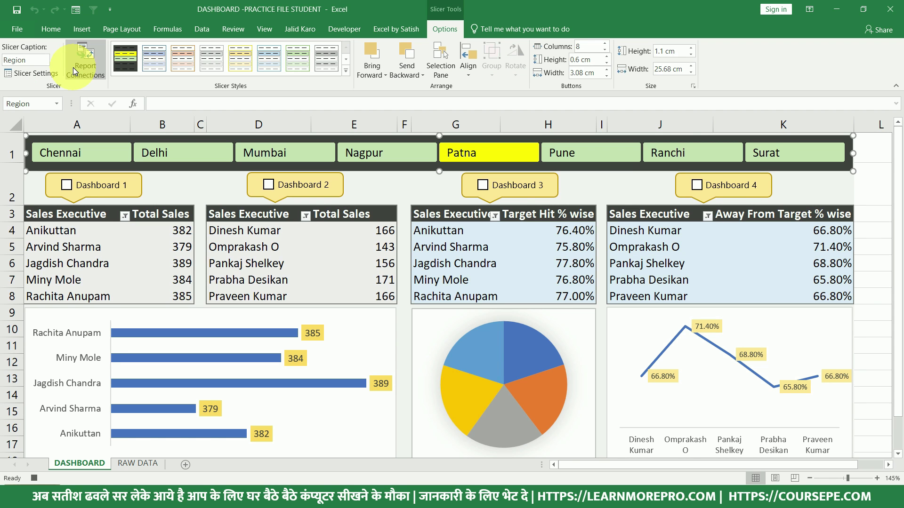
click(72, 67)
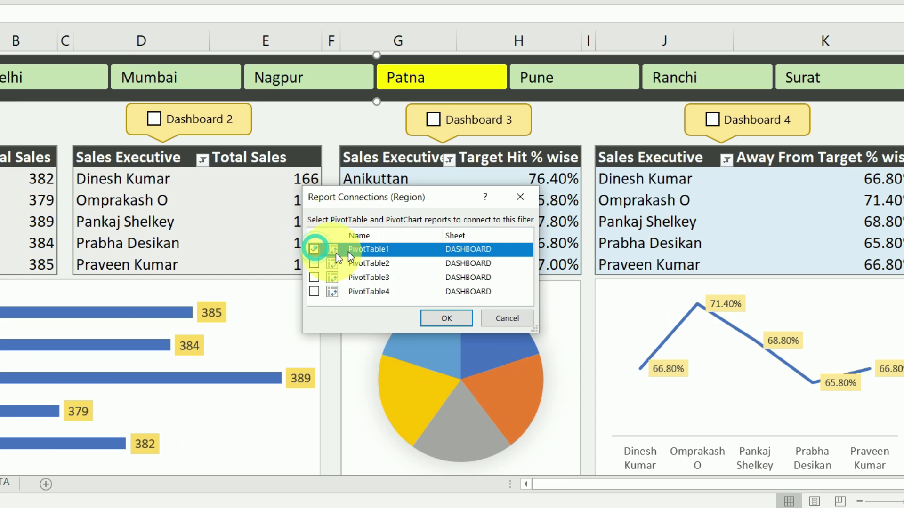
click(391, 285)
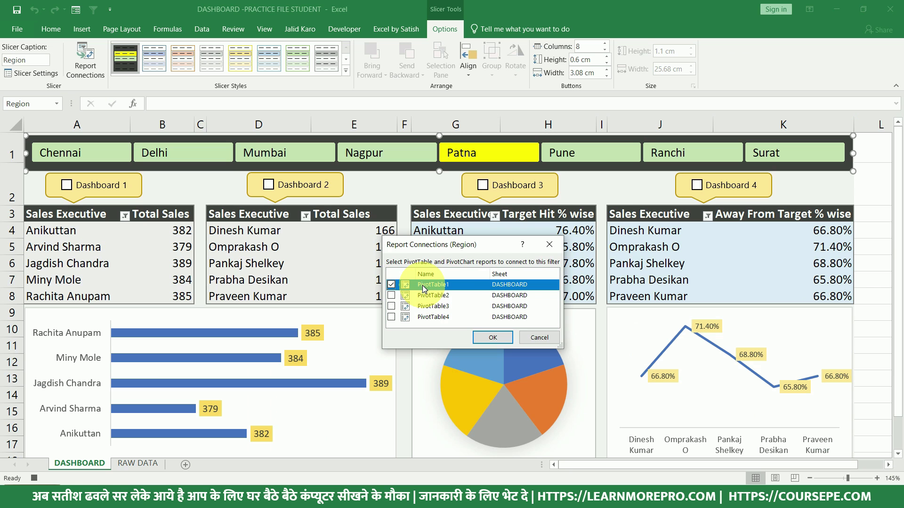
click(491, 338)
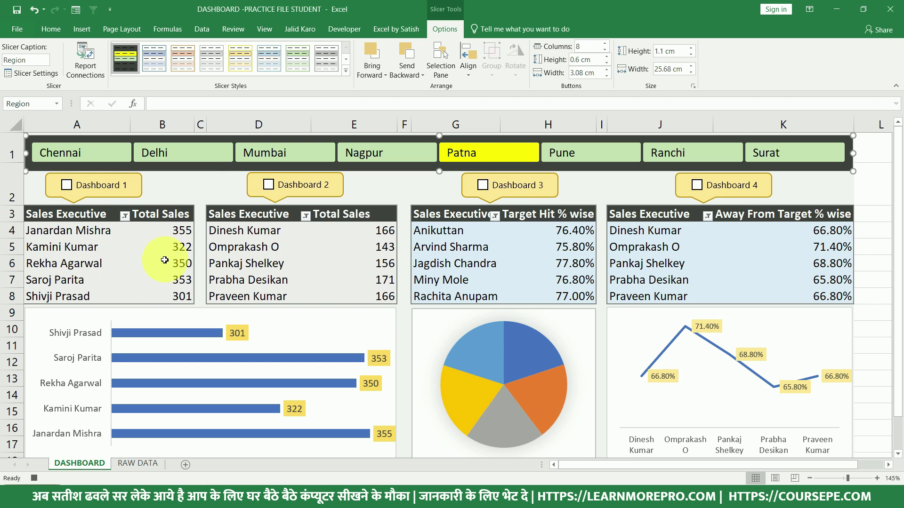
Disconnect PivotTable1 from the Region slicer through its report connections and stop recording the macro.
right_click(416, 170)
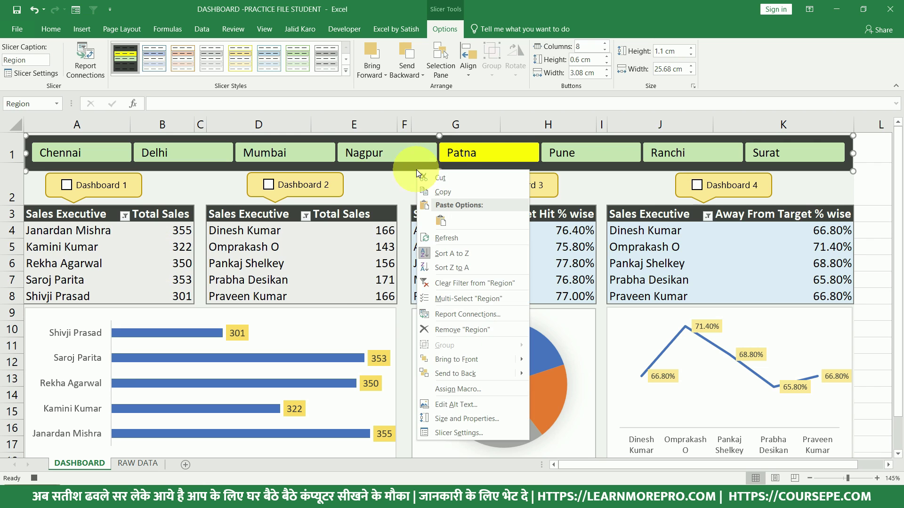
click(467, 314)
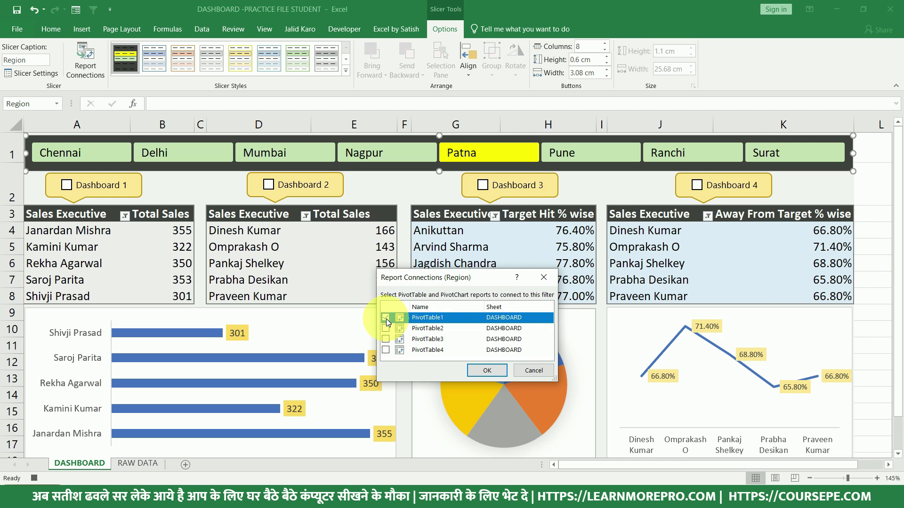
click(480, 370)
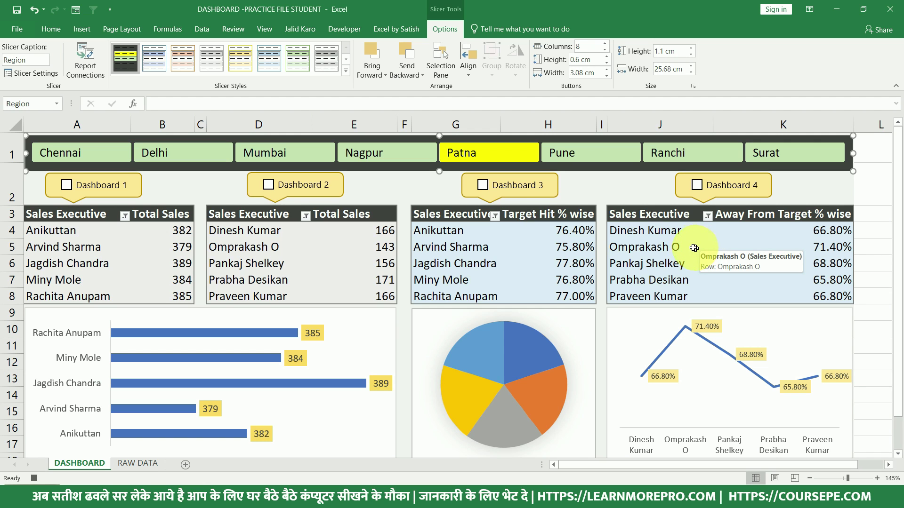
click(357, 30)
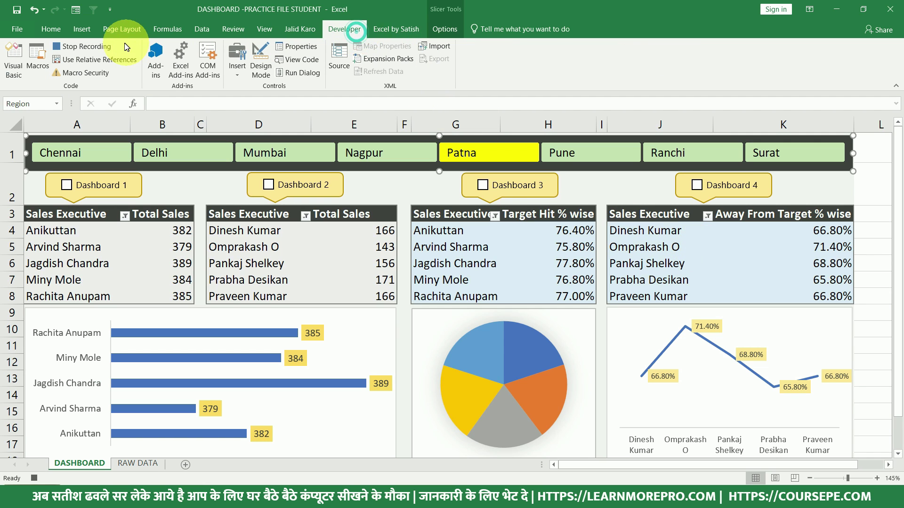
click(89, 47)
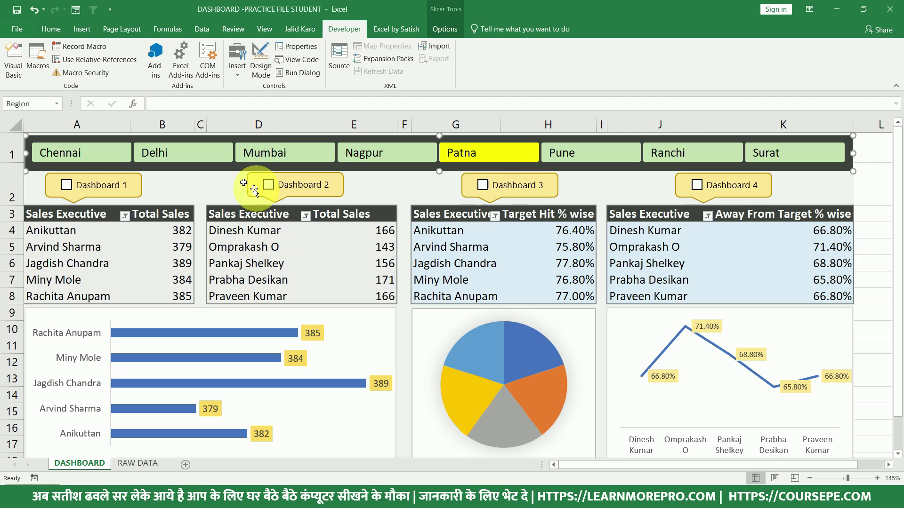
Review the pivot tables listed in the Region slicer's report connections, cancel the dialog and select the header of the second pivot table.
right_click(229, 168)
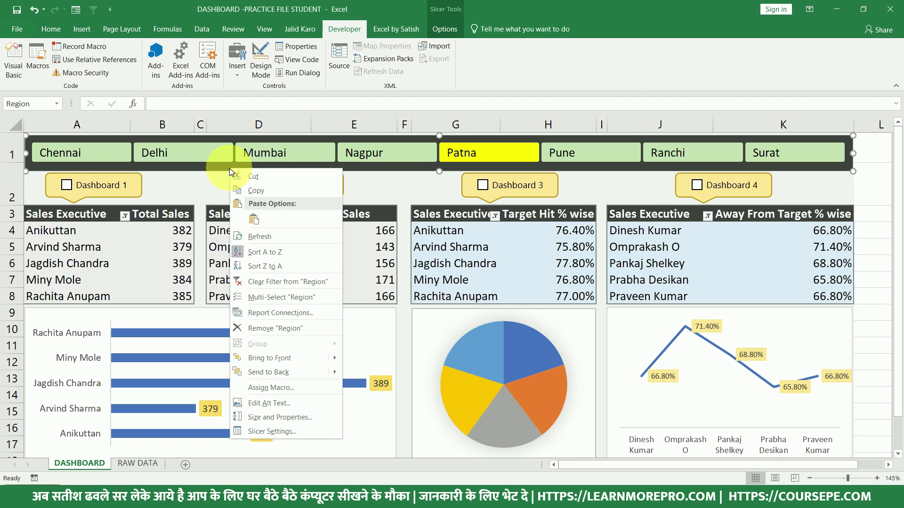
click(267, 310)
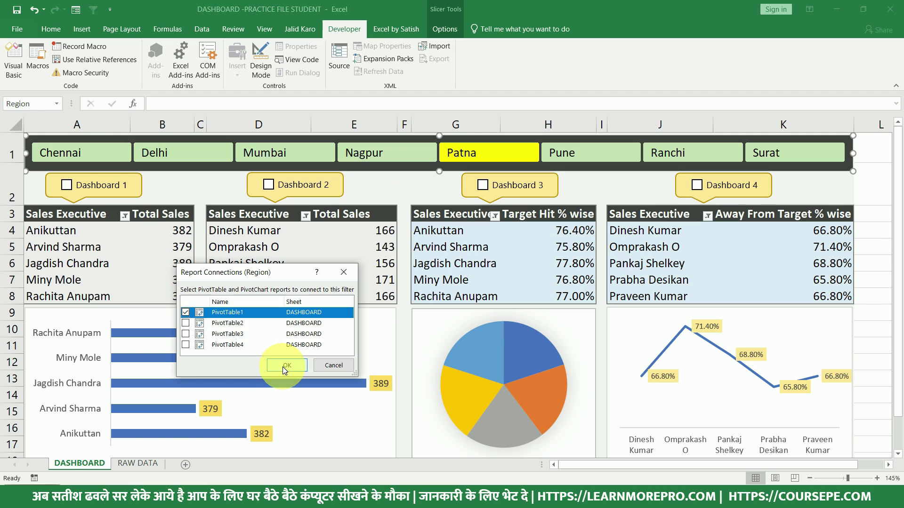
click(336, 365)
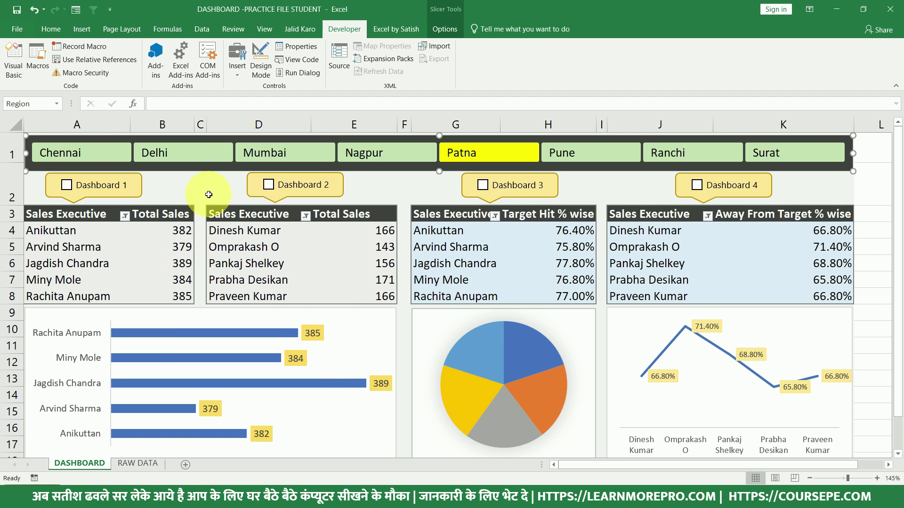
click(230, 239)
click(240, 245)
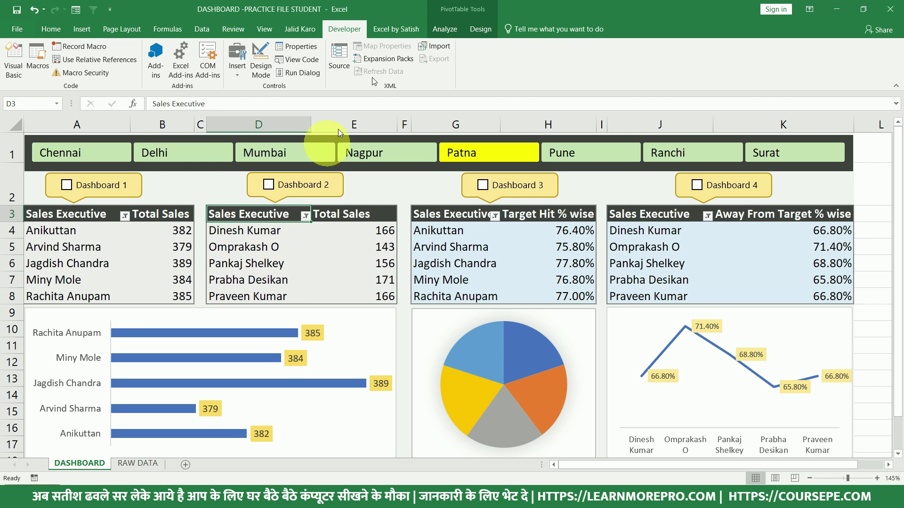
Switch to the Visual Basic editor, close and redisplay the Project Explorer, and open Module1 with the recorded macro code.
click(8, 54)
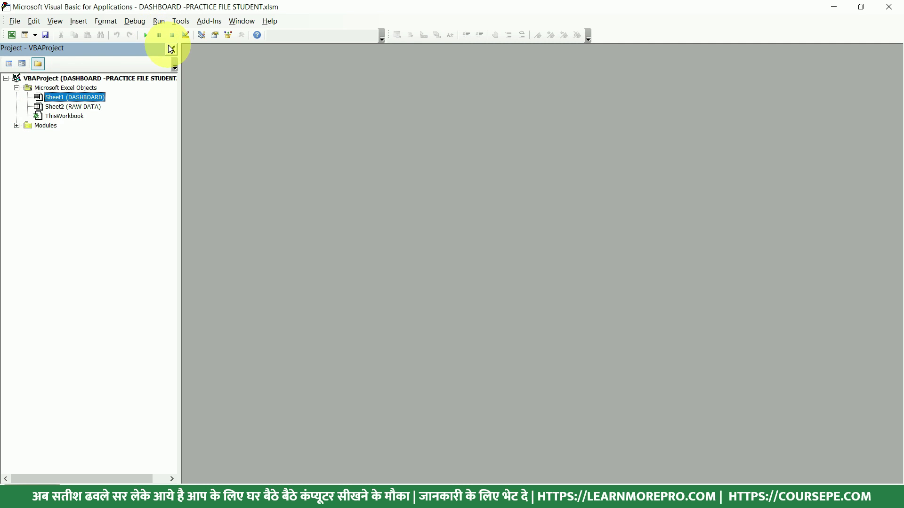
click(170, 49)
click(57, 22)
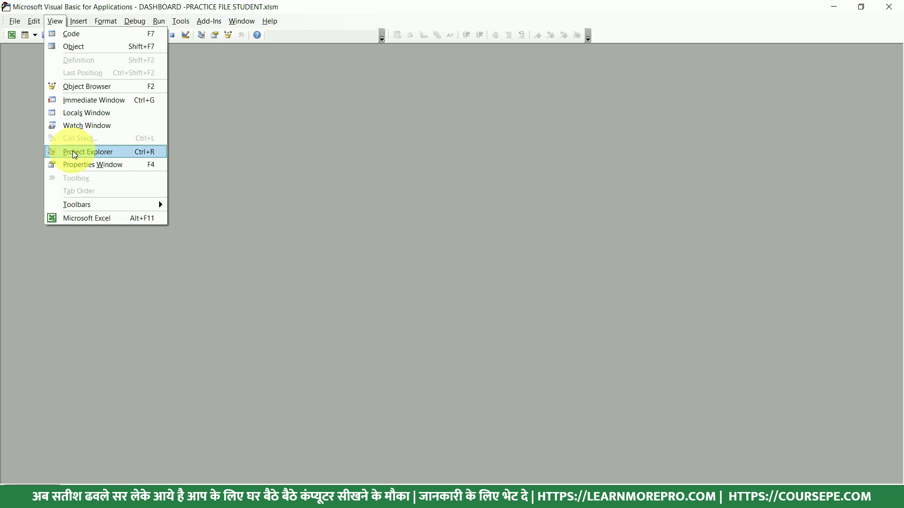
click(74, 152)
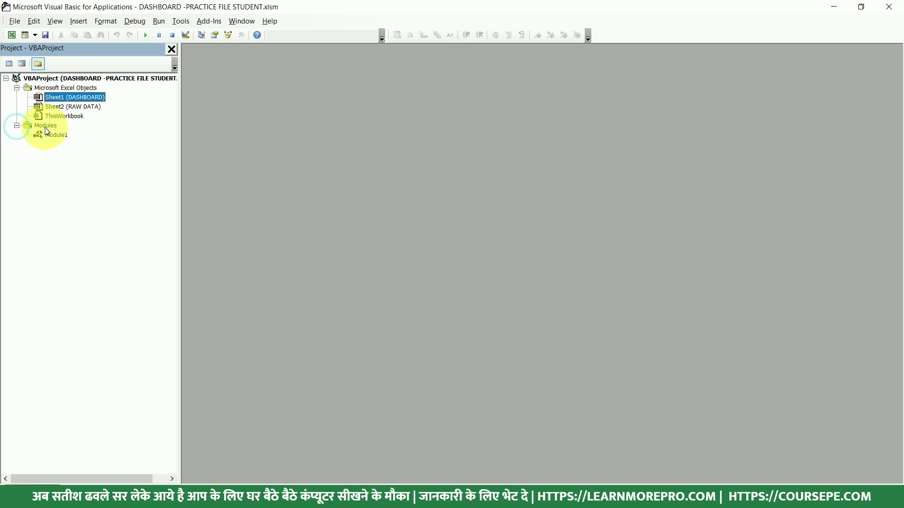
click(57, 135)
double_click(55, 136)
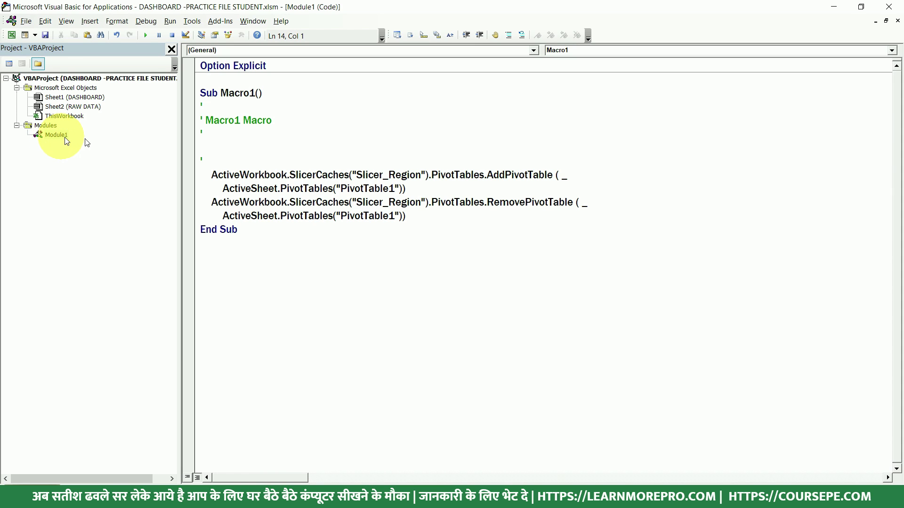
Separate the AddPivotTable statement from the RemovePivotTable statement in Macro1 with two blank lines.
drag(205, 89, 323, 246)
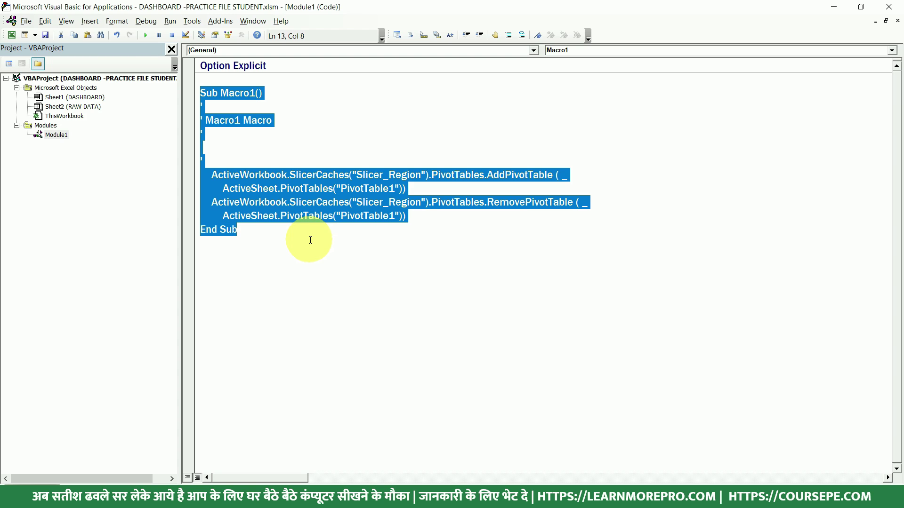
click(306, 234)
drag(211, 175, 422, 192)
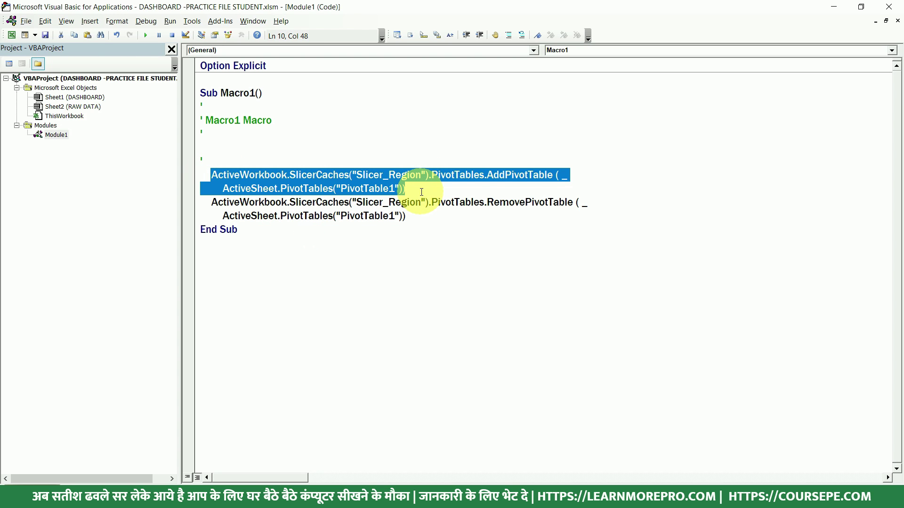
click(422, 192)
key(Return)
key(Return)
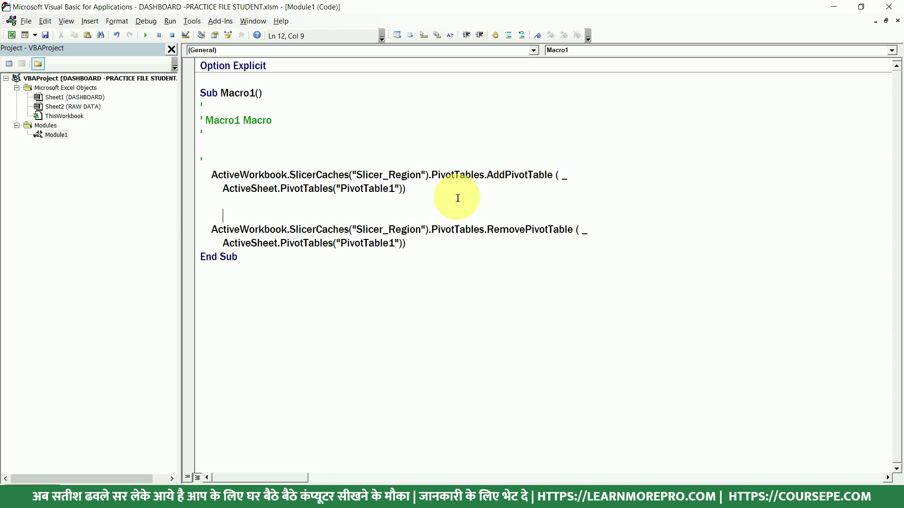
Examine the AddPivotTable and RemovePivotTable methods and their pivot table name arguments in the recorded code.
drag(414, 191, 201, 169)
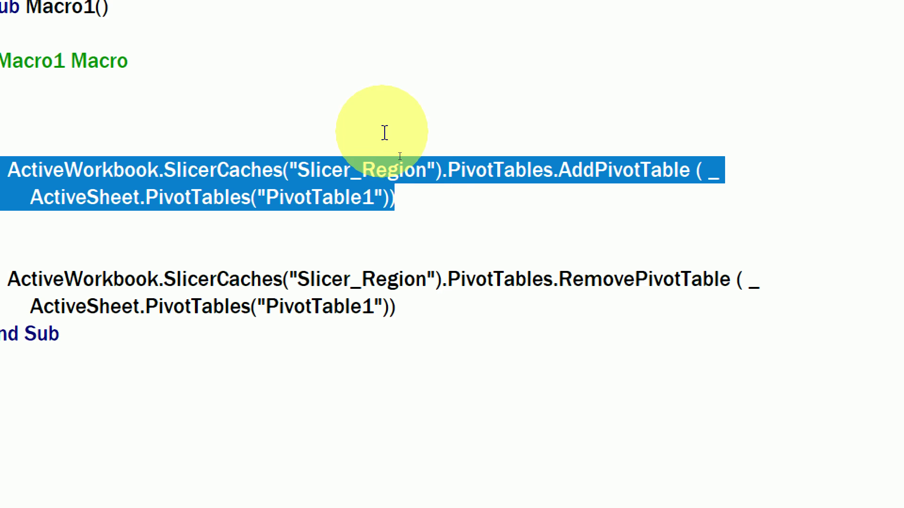
click(593, 178)
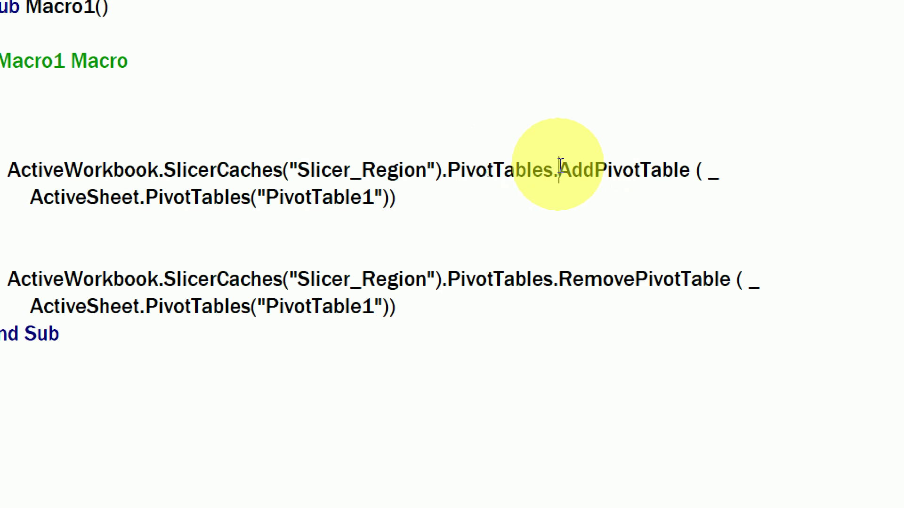
drag(558, 170, 661, 170)
drag(265, 197, 373, 197)
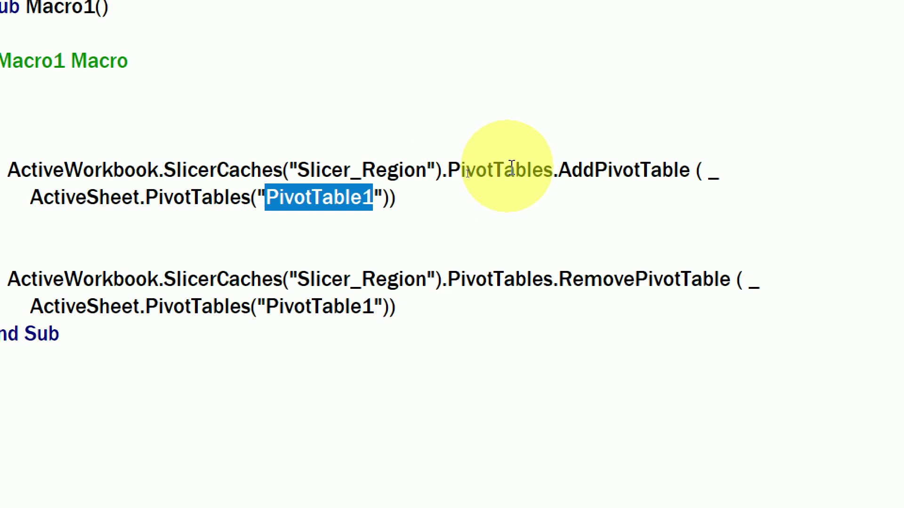
drag(557, 170, 658, 160)
drag(257, 197, 386, 196)
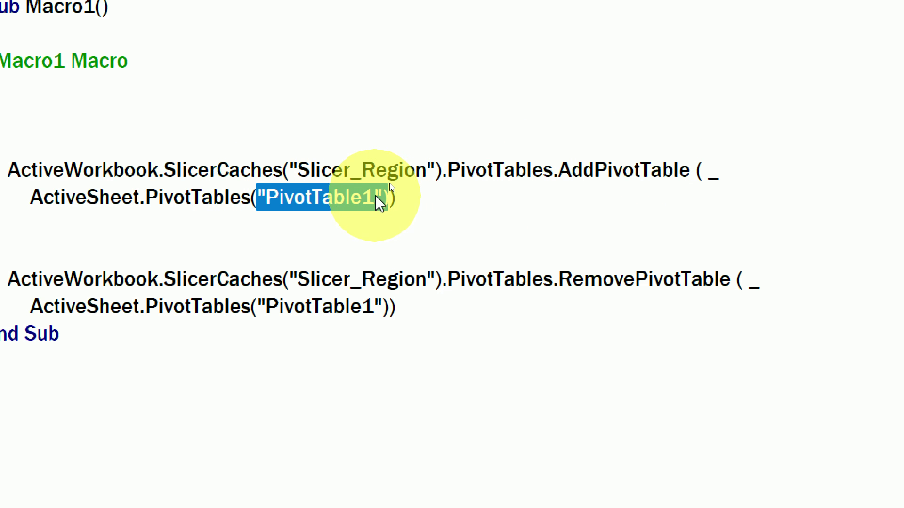
drag(559, 279, 736, 279)
drag(266, 307, 360, 305)
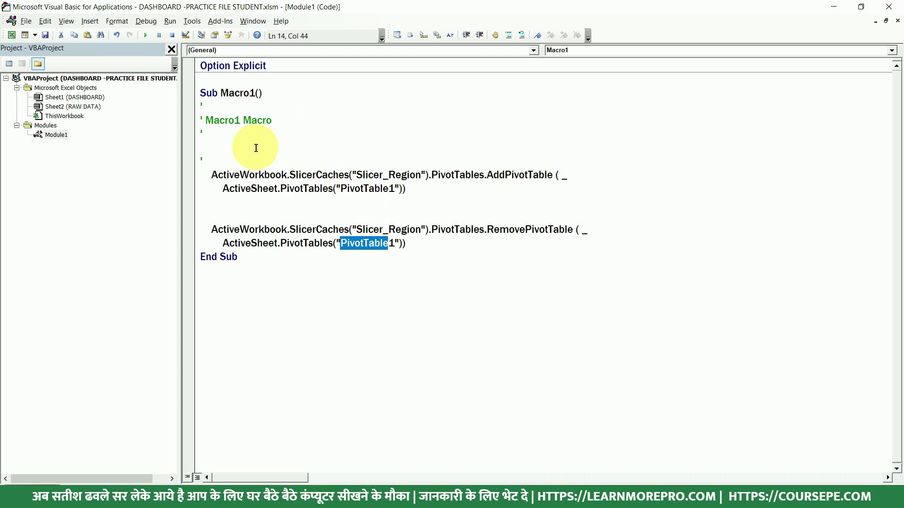
Delete the recorded comment lines beneath Sub Macro1() and add two blank lines before End Sub.
drag(223, 161, 197, 110)
key(Delete)
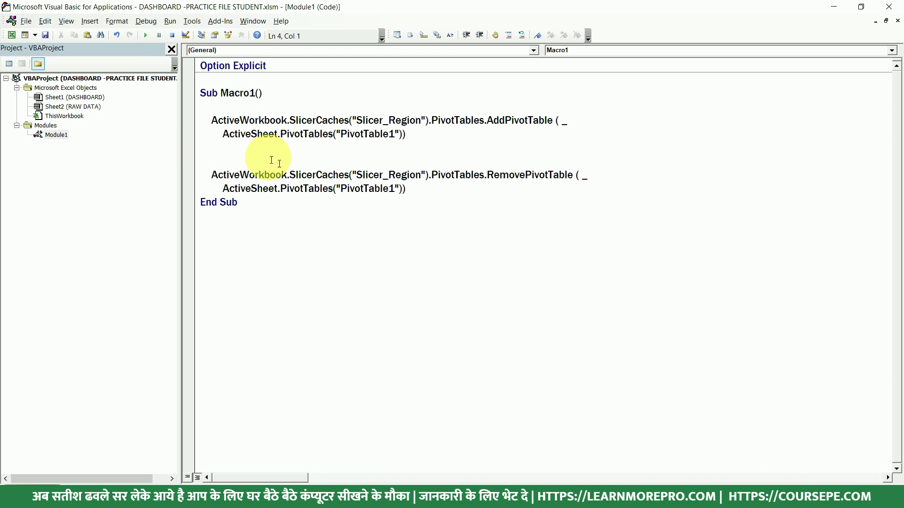
click(409, 189)
key(Return)
key(Return)
Rename the Macro1 procedure as SlicerConnection and switch back to the Excel dashboard.
drag(254, 93, 222, 88)
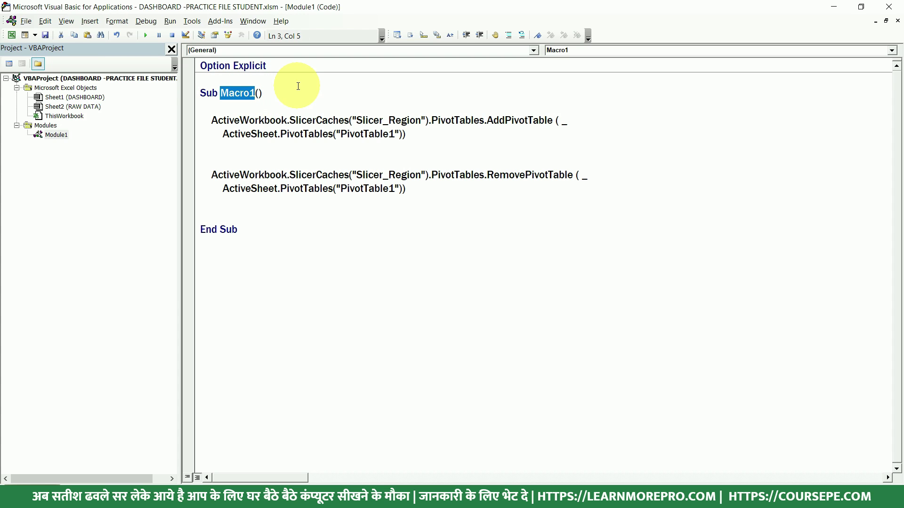
text(D)
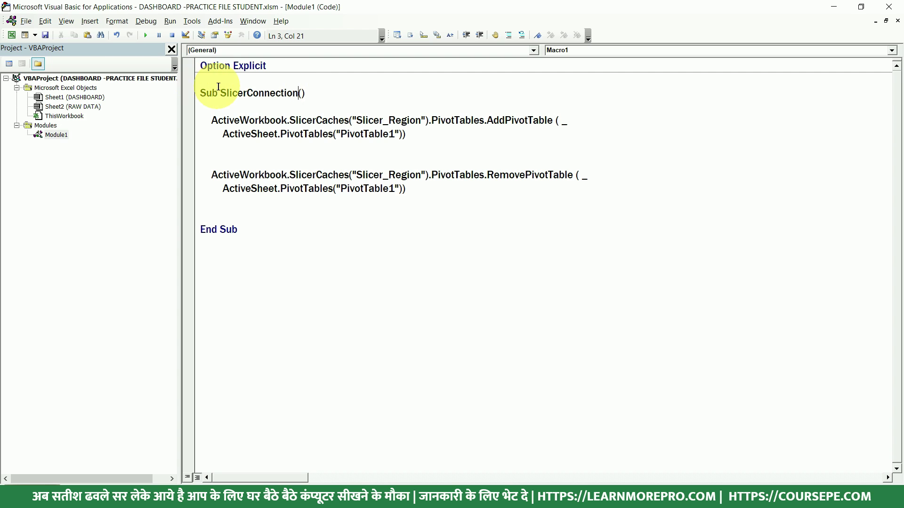
drag(220, 89, 382, 91)
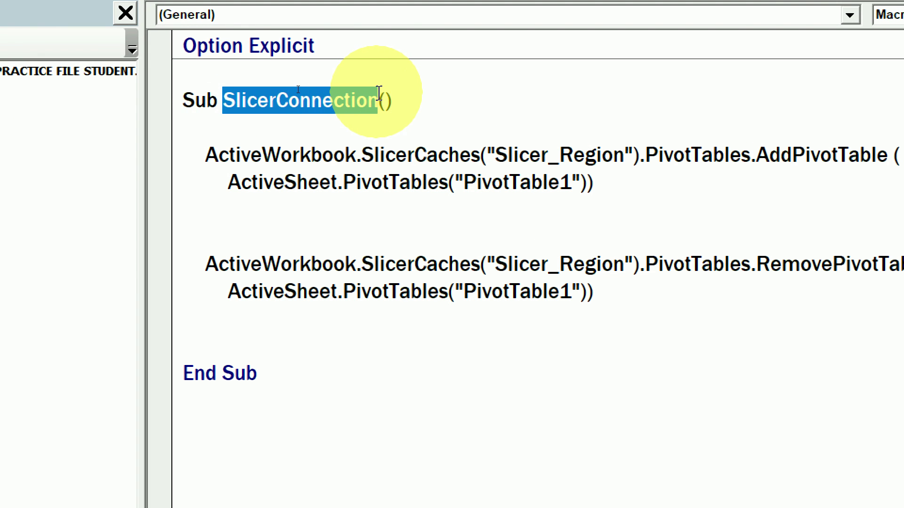
drag(195, 103, 381, 94)
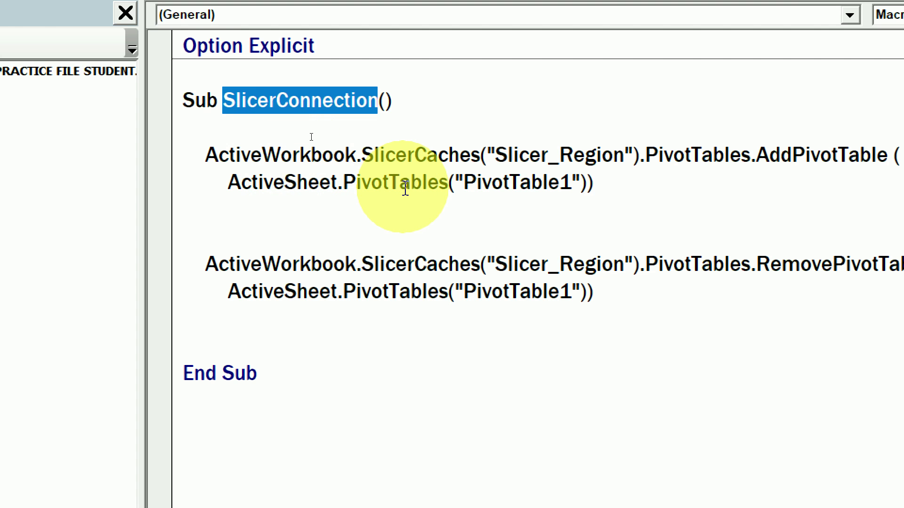
click(253, 121)
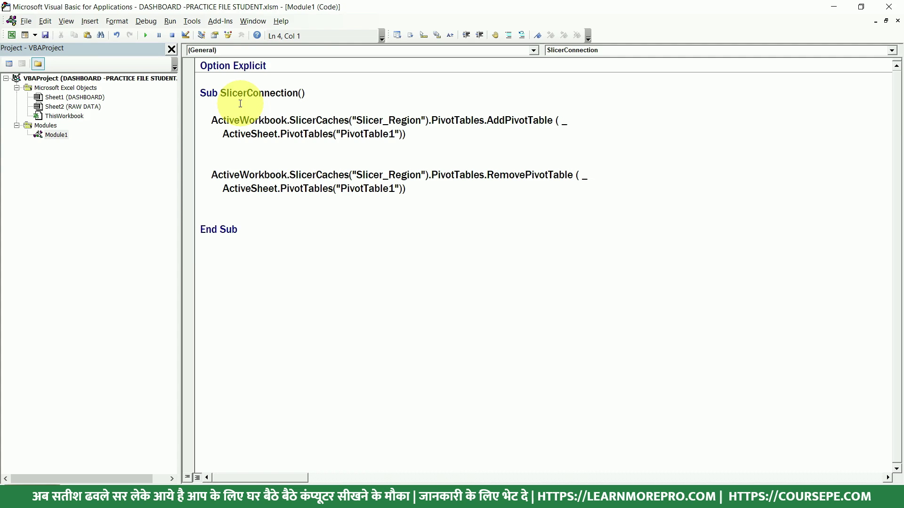
key(alt+F11)
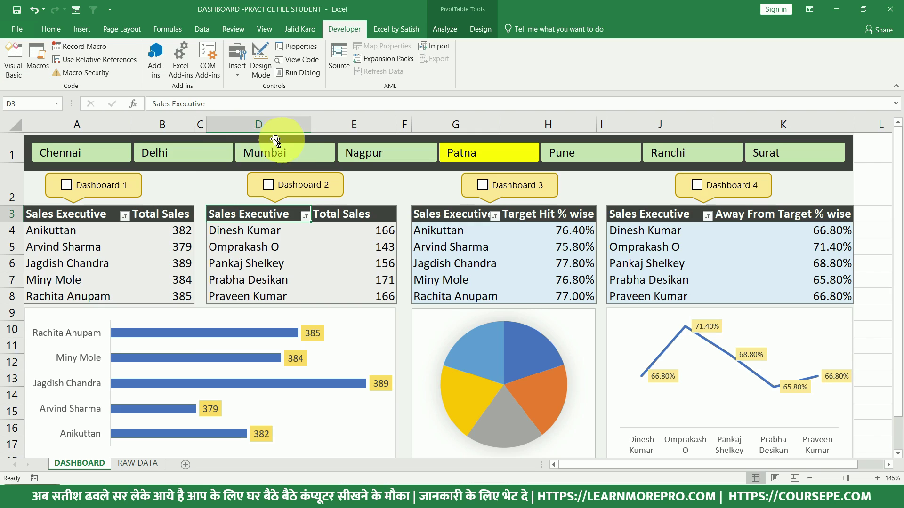
Move the Region slicer down over rows 5 and 6 and set the font color of A1:K1 to black.
drag(222, 139, 227, 245)
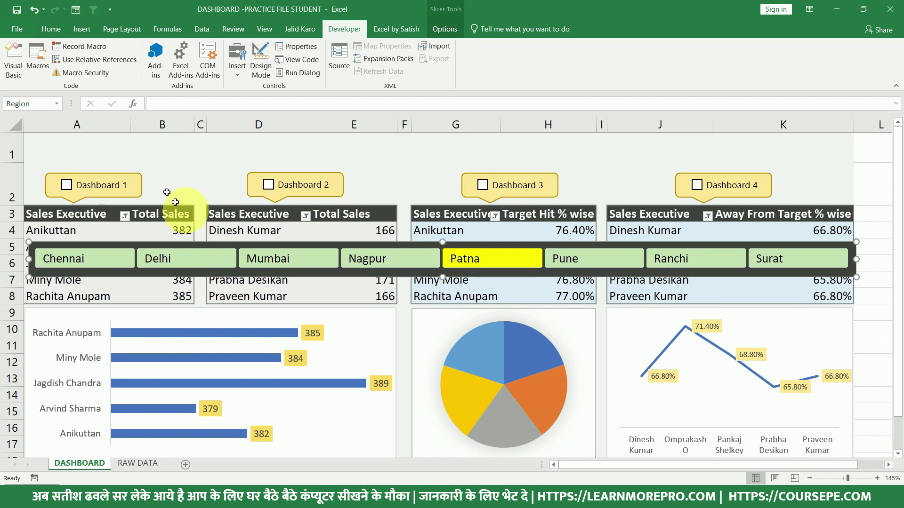
drag(45, 141, 786, 125)
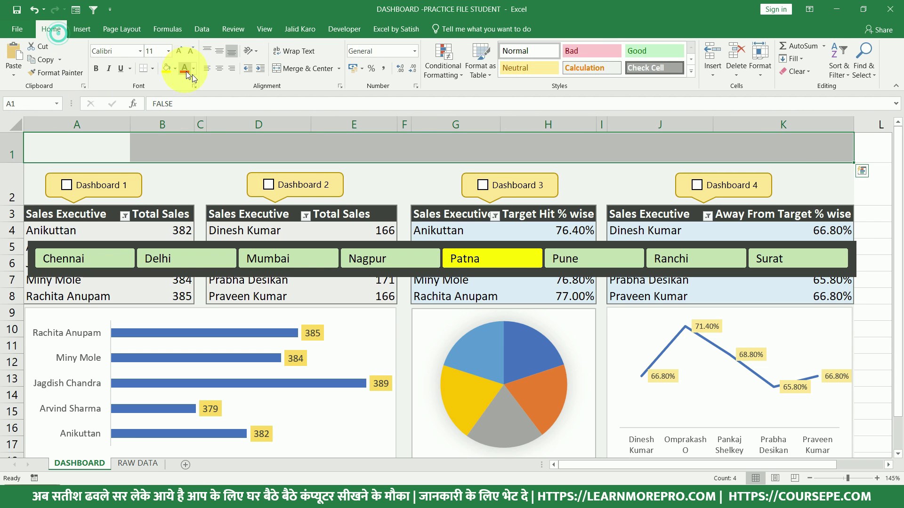
click(193, 69)
click(193, 107)
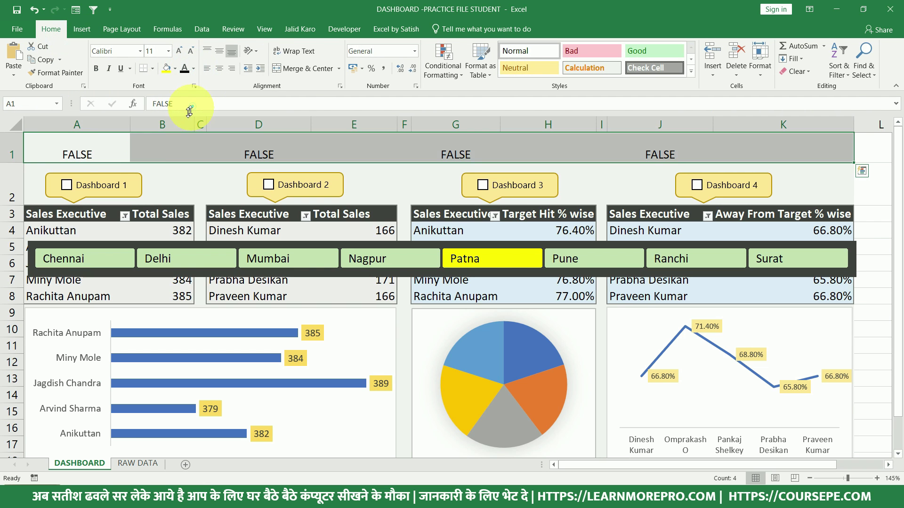
Review the check boxes' linked cells A1, D1, G1 and J1 on the DASHBOARD sheet.
click(78, 153)
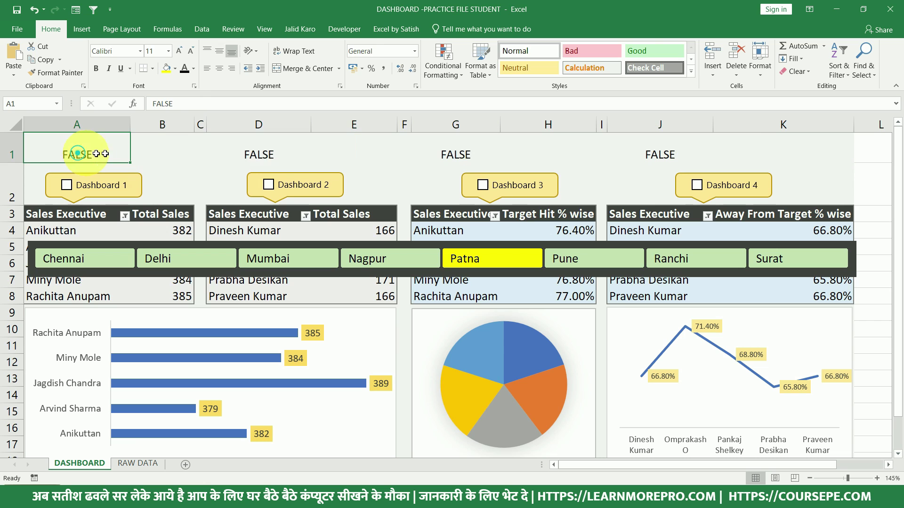
click(251, 147)
click(459, 145)
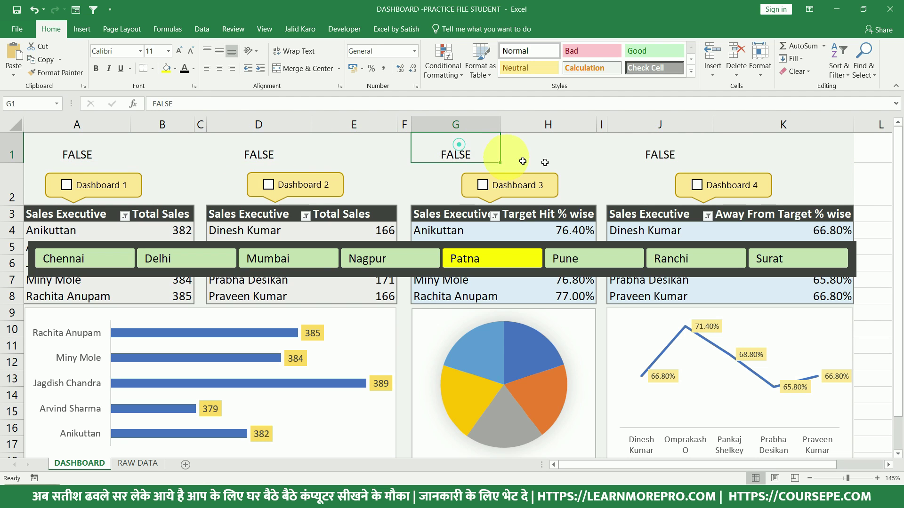
click(657, 147)
click(63, 148)
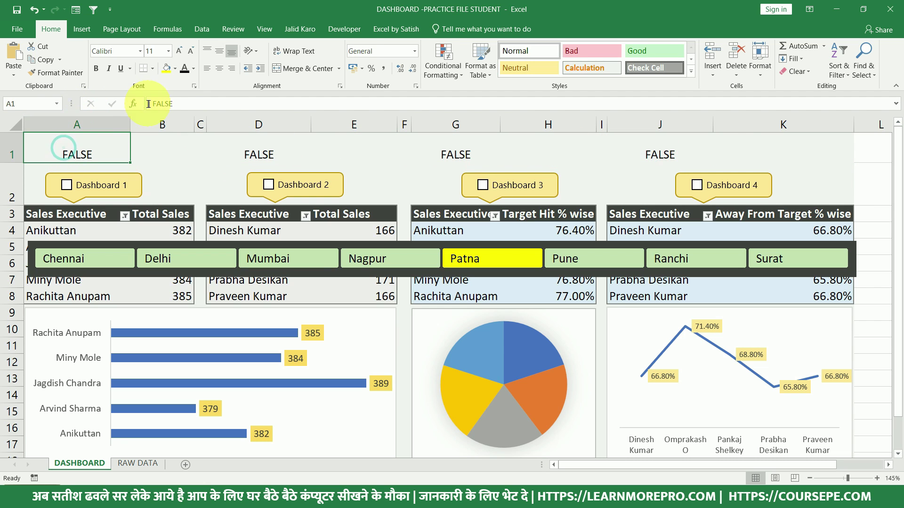
Test the Dashboard 1 to 4 check boxes by ticking and clearing each one while watching its linked cell in row 1.
click(65, 186)
click(65, 186)
click(258, 147)
click(269, 185)
click(271, 186)
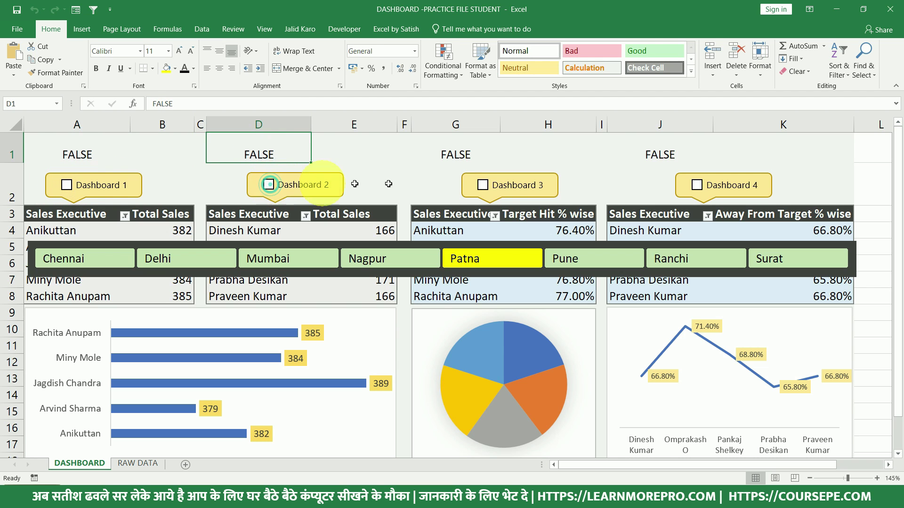
click(488, 187)
click(487, 187)
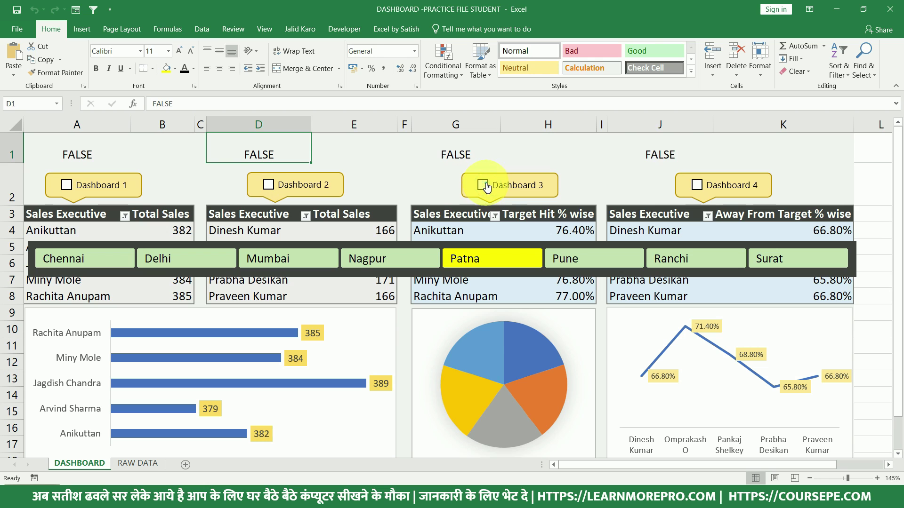
click(706, 184)
click(705, 183)
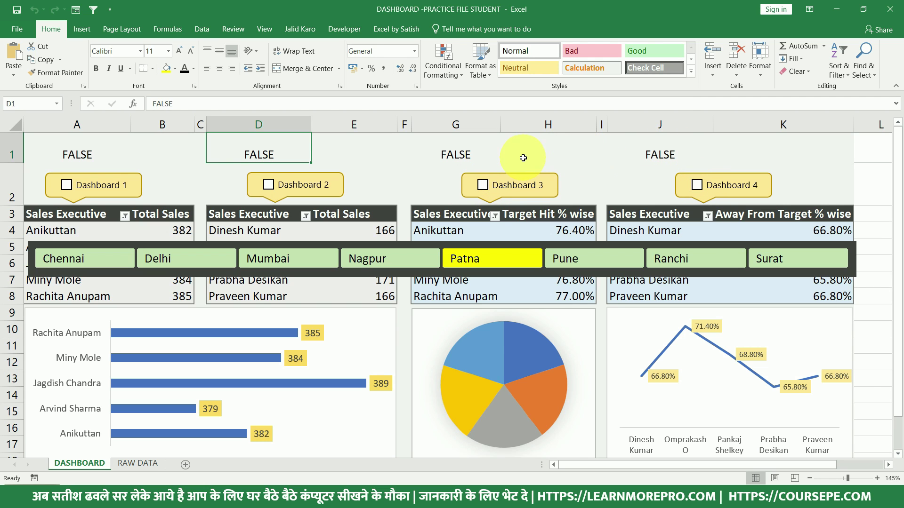
click(464, 152)
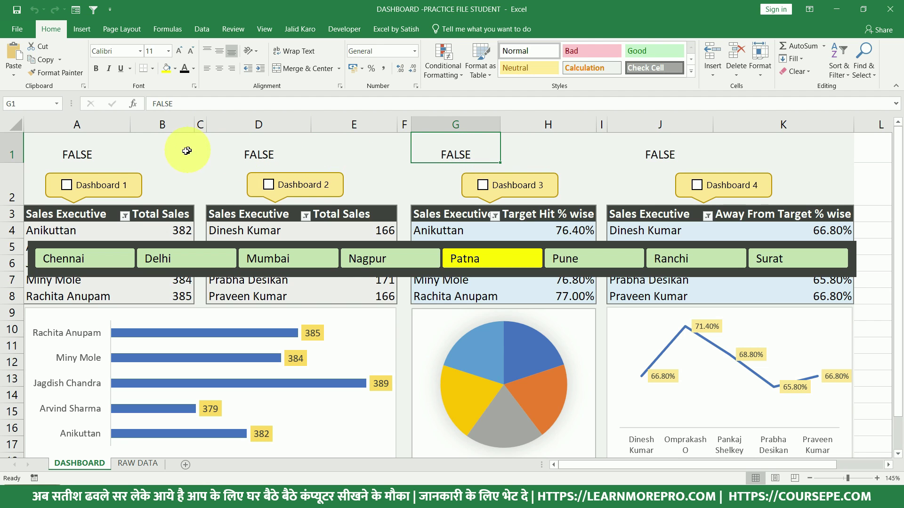
Move the Region slicer up slightly so it sits over rows 4 and 5.
click(87, 225)
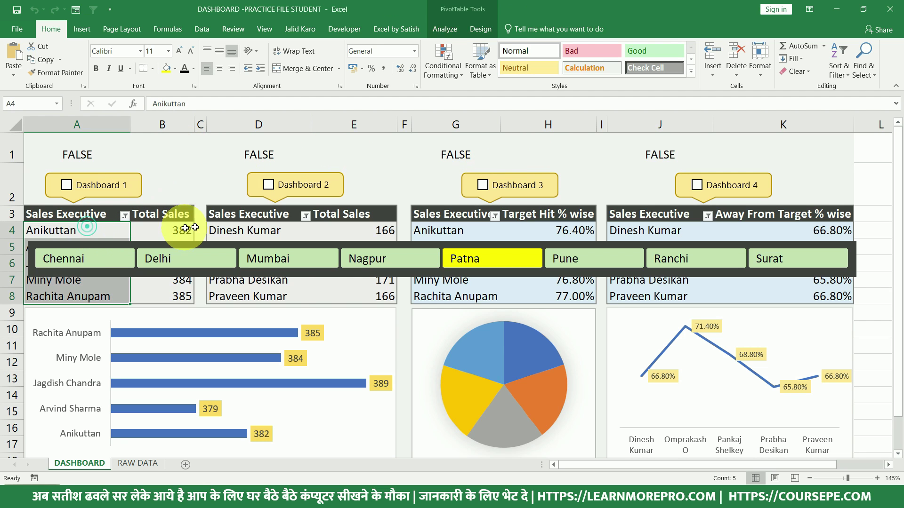
click(219, 222)
drag(214, 243, 223, 225)
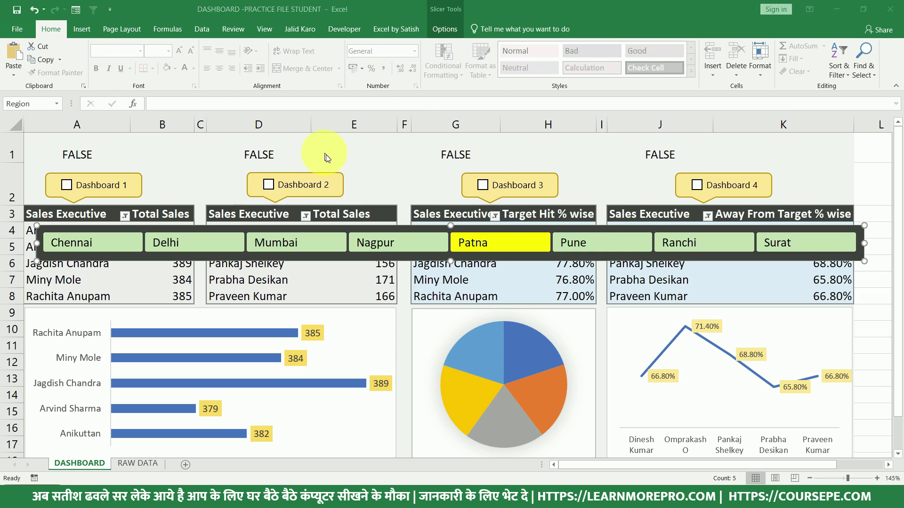
Switch to the VBA editor and start an If line with sheet1.Range beneath Sub SlicerConnection(), adding blank lines around it.
key(alt+F11)
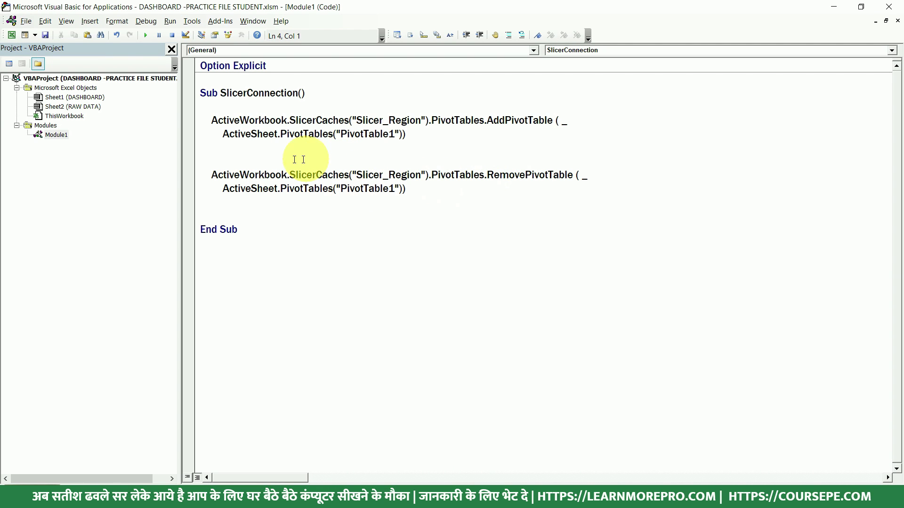
click(320, 93)
key(Return)
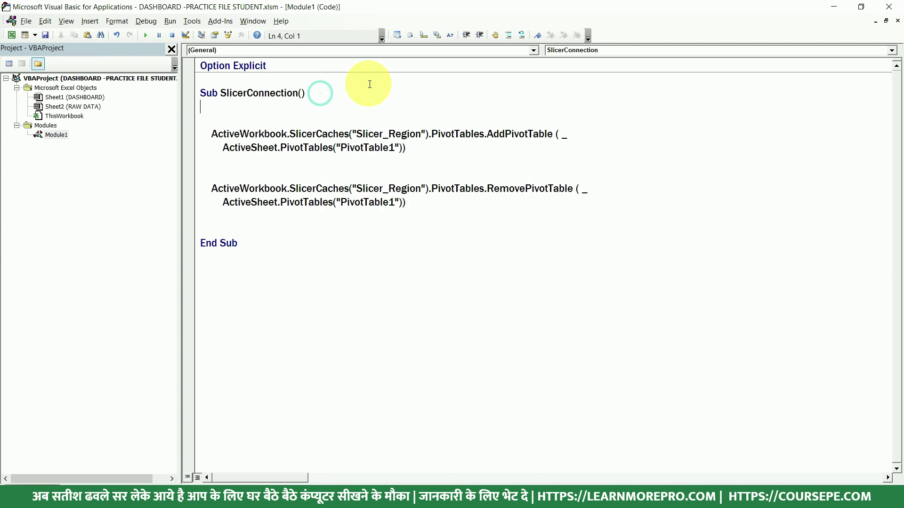
key(Return)
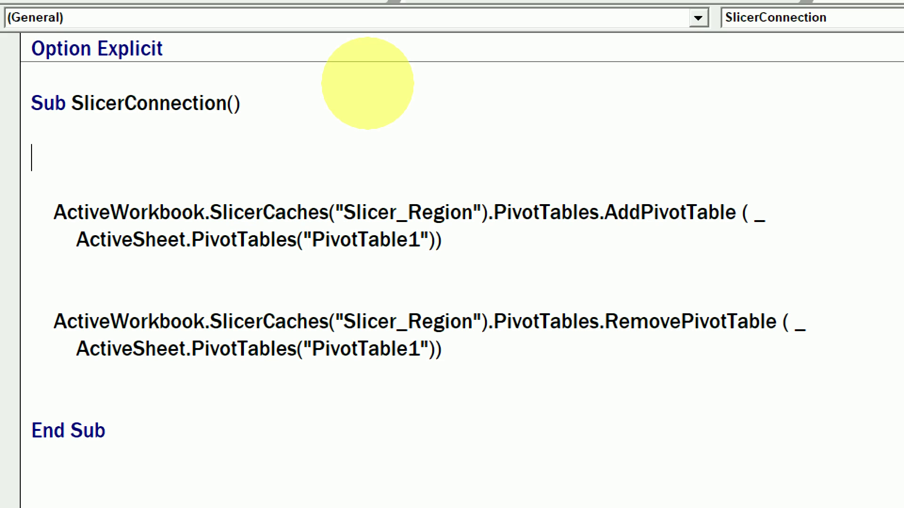
text(if sheet1.Range)
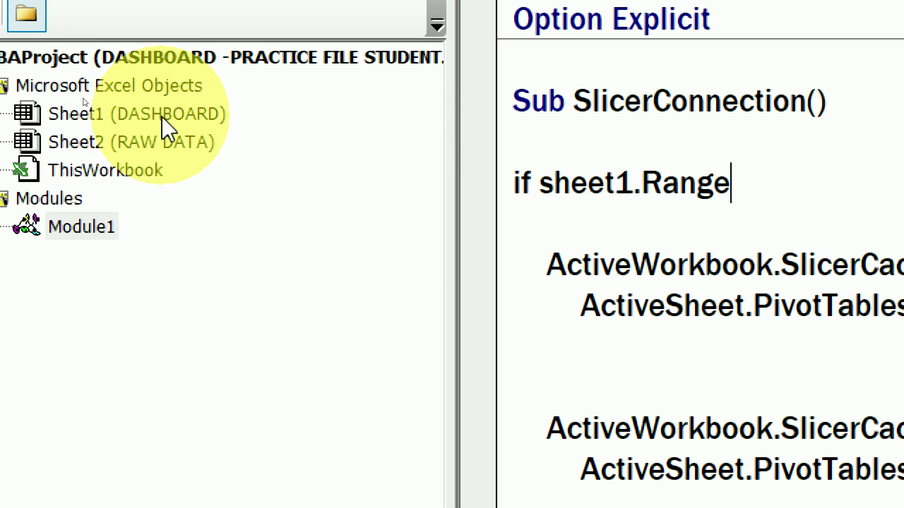
Check the DASHBOARD sheet's code name in the project against its worksheet name, and return to the unfinished If line.
key(alt+F11)
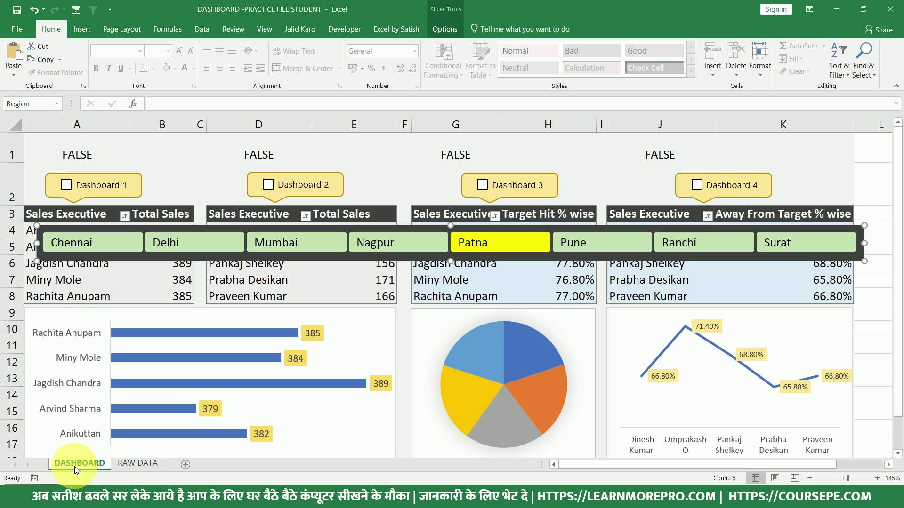
key(alt+F11)
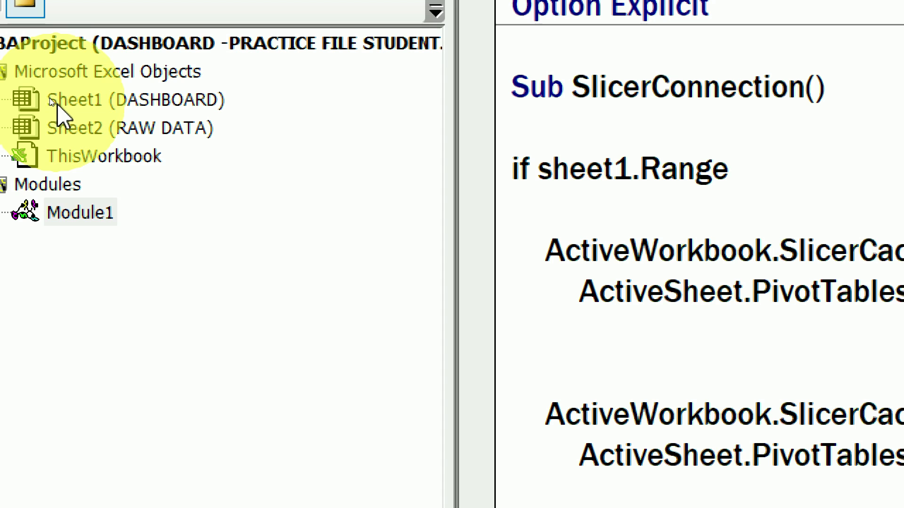
click(84, 106)
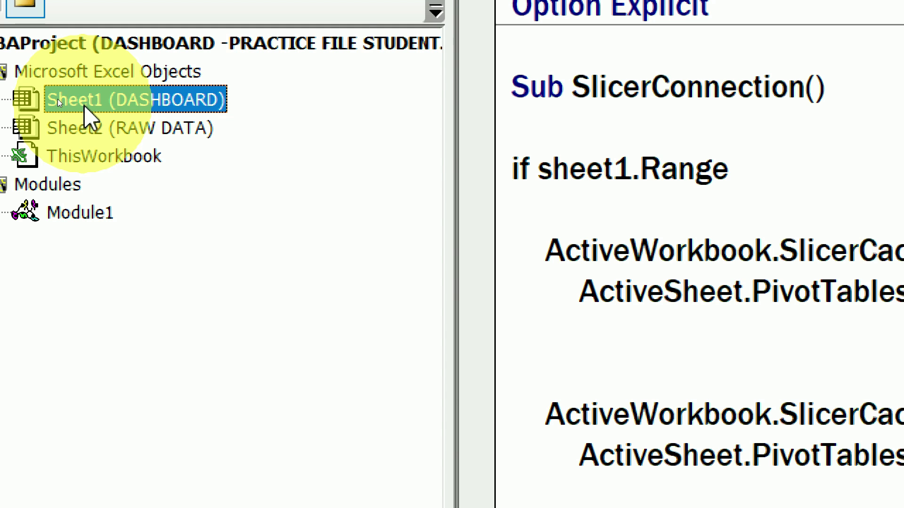
click(806, 143)
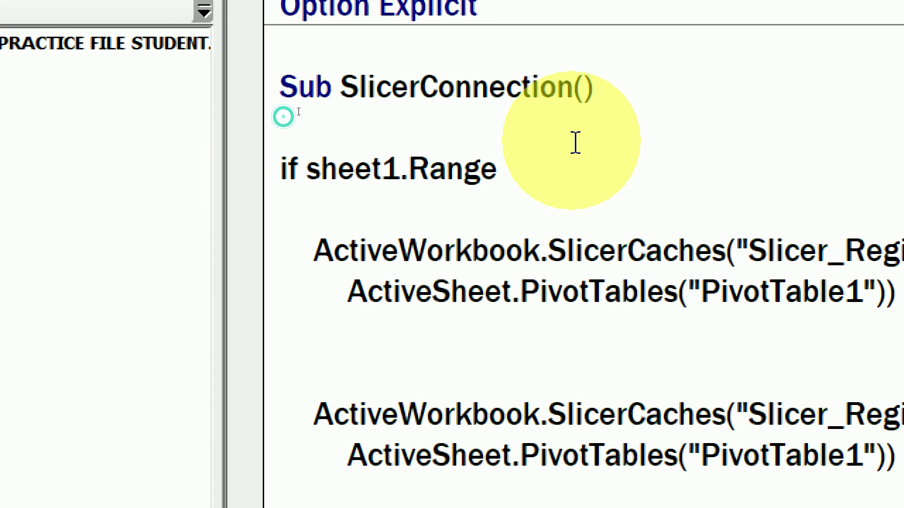
Complete the condition as If Sheet1.Range("A1").Value = True Then and add a blank line below it.
text(()
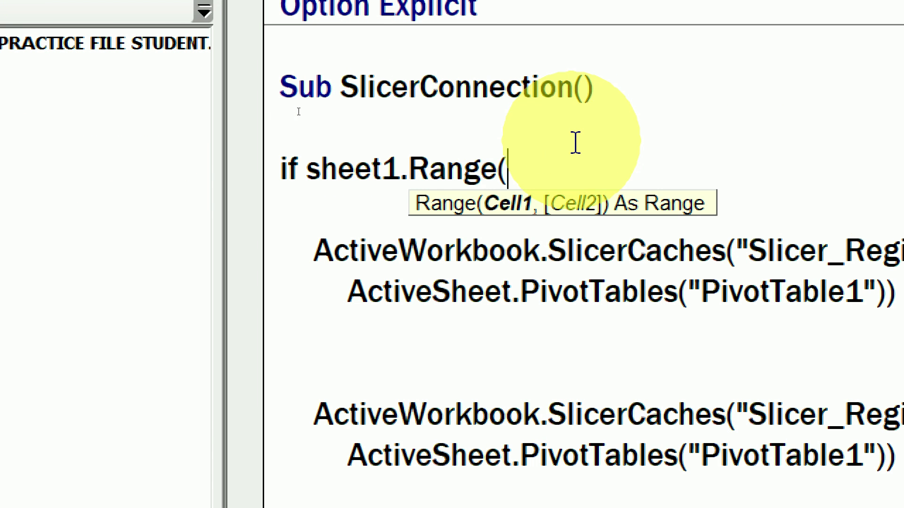
text("A)
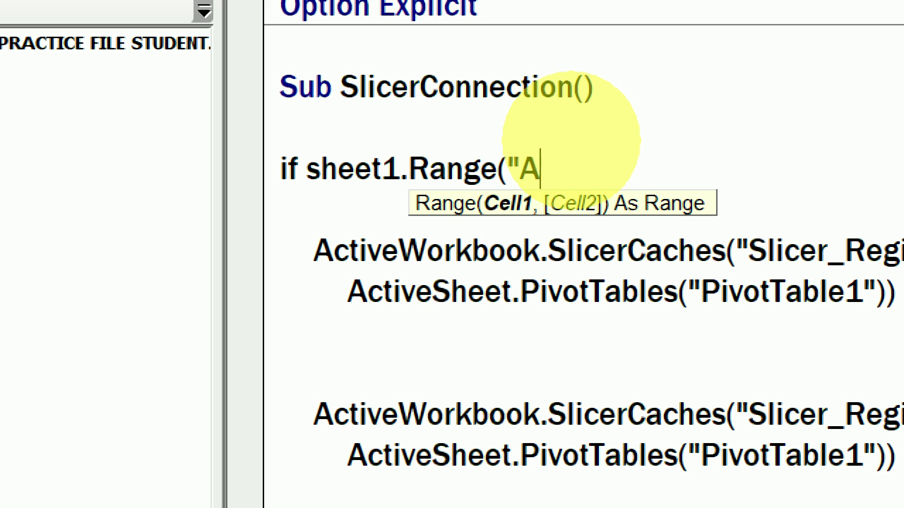
text(1").Value)
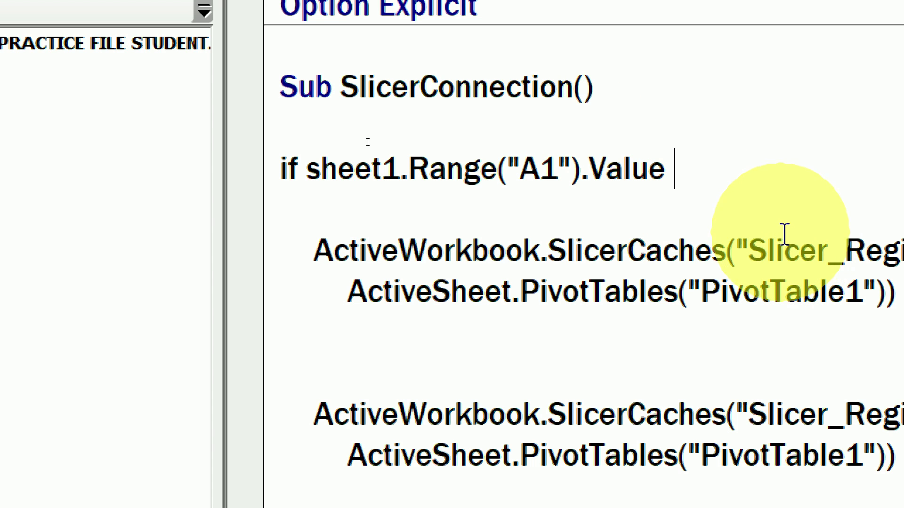
drag(309, 166, 688, 167)
click(312, 165)
click(677, 167)
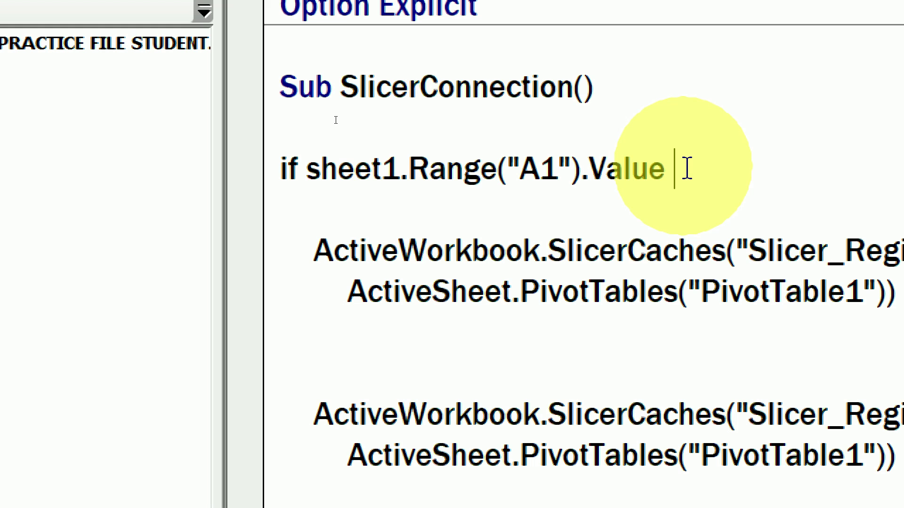
text(= true th)
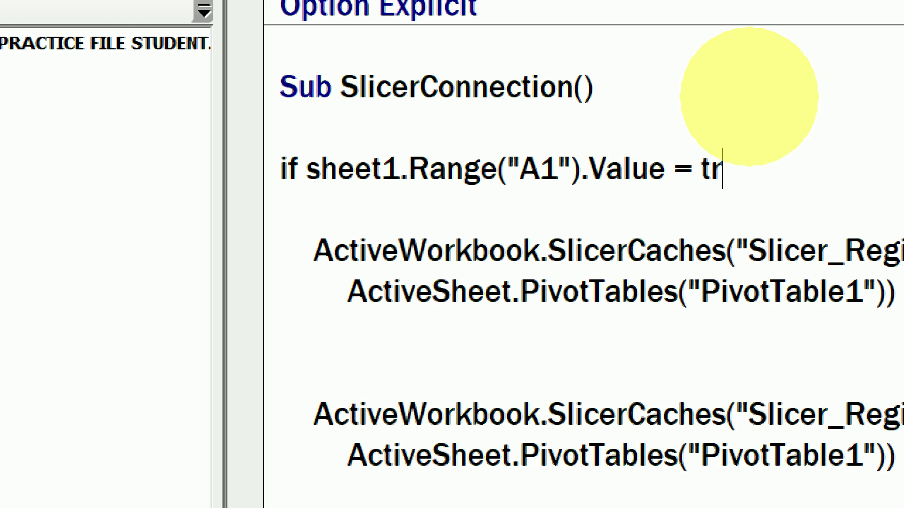
text(en)
key(Return)
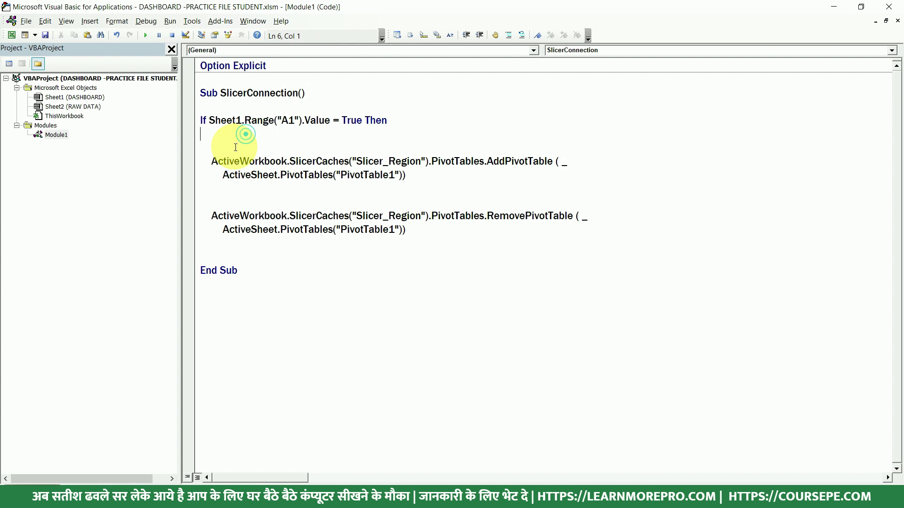
Insert an Else line, aligned with the If, between the AddPivotTable and RemovePivotTable statements.
drag(212, 164, 406, 176)
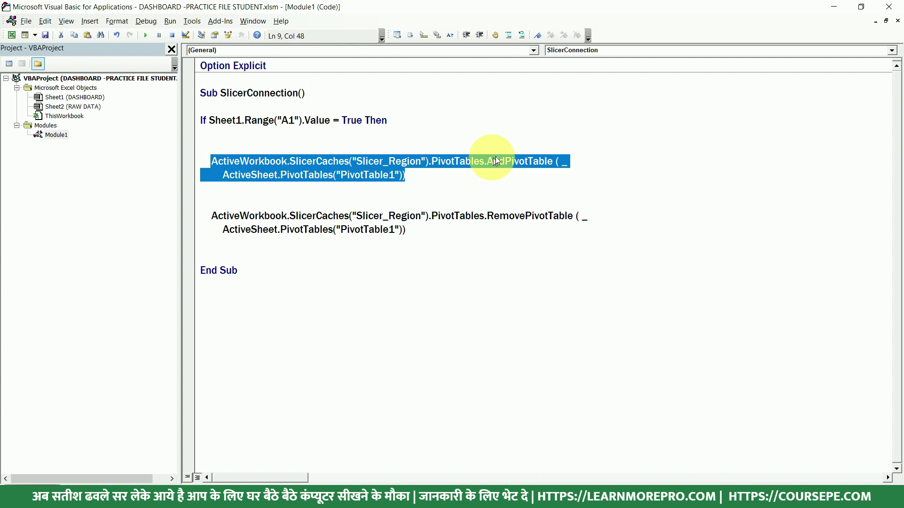
click(459, 177)
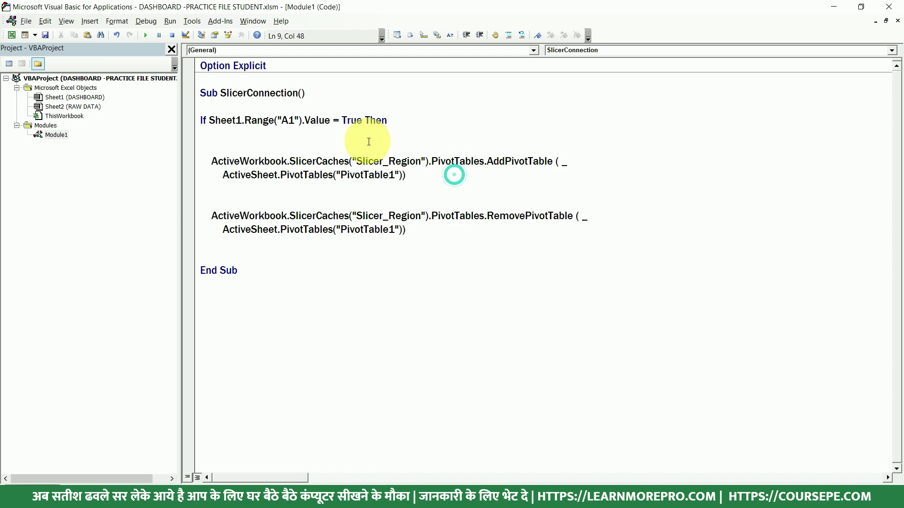
key(Return)
key(Return)
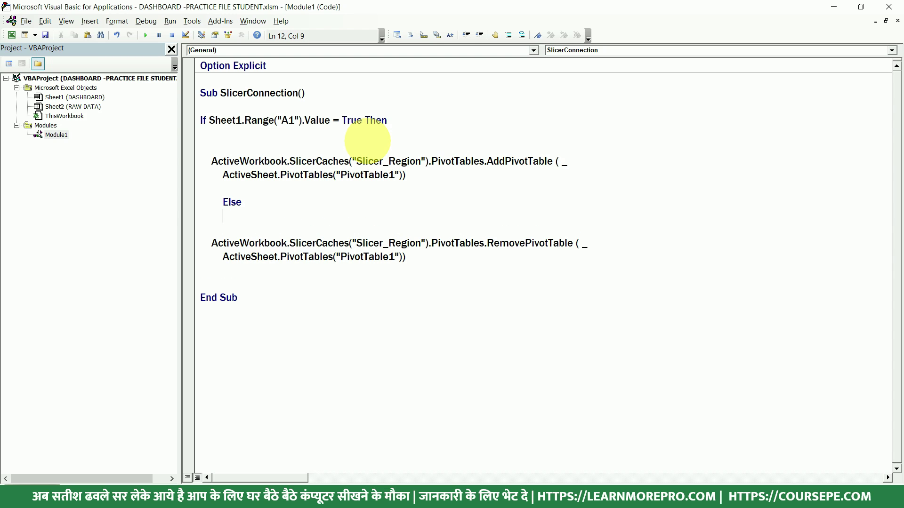
click(224, 201)
key(BackSpace)
key(BackSpace)
key(BackSpace)
key(Return)
key(BackSpace)
key(BackSpace)
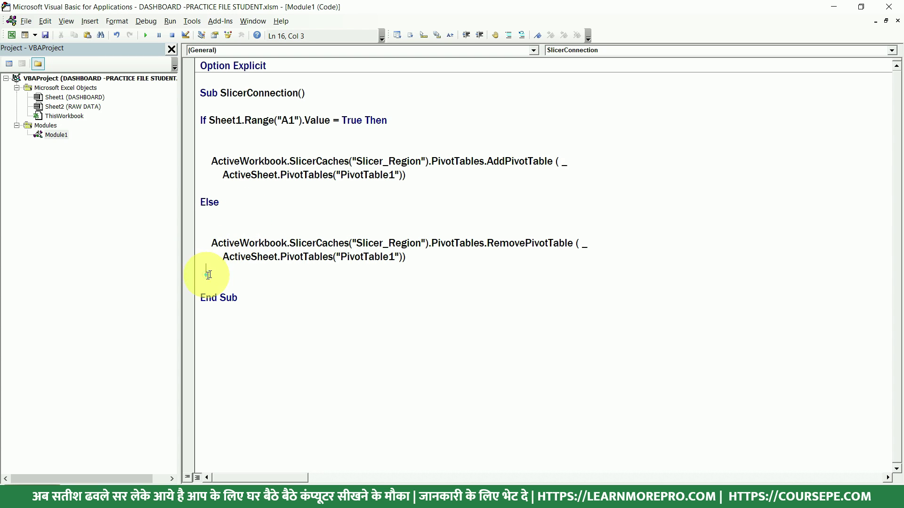
Close the conditional block with End If beneath the RemovePivotTable statement, aligned with the Else.
click(206, 275)
key(Return)
text(end if)
key(Return)
key(BackSpace)
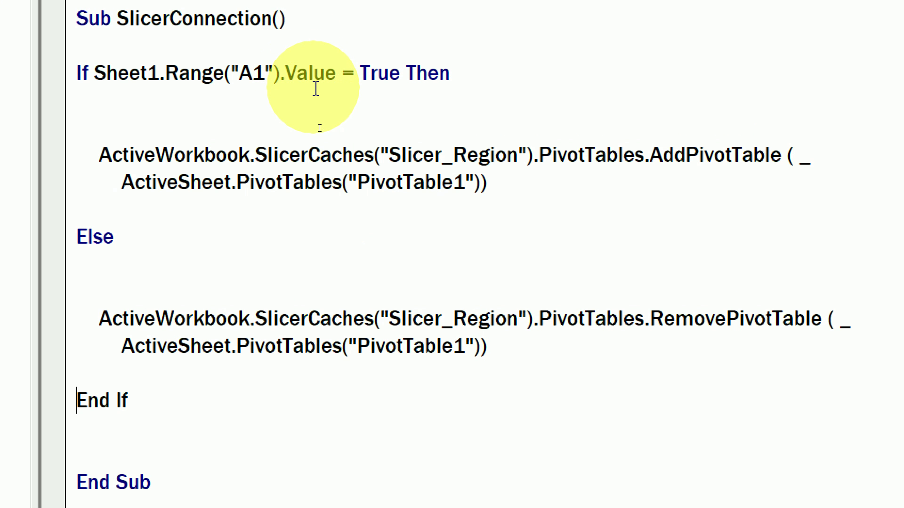
Review the A1 condition against the AddPivotTable branch and the RemovePivotTable branch for PivotTable1.
drag(147, 73, 456, 73)
drag(330, 160, 546, 189)
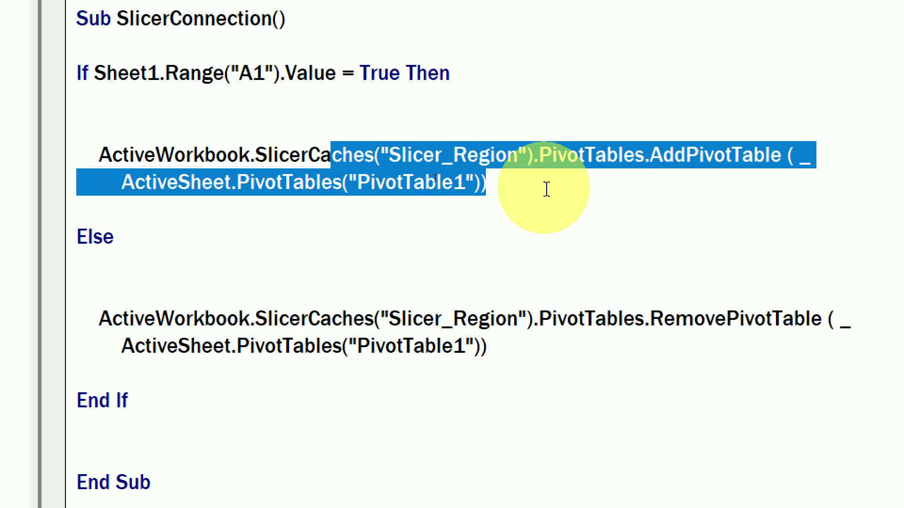
click(498, 157)
drag(465, 183, 348, 183)
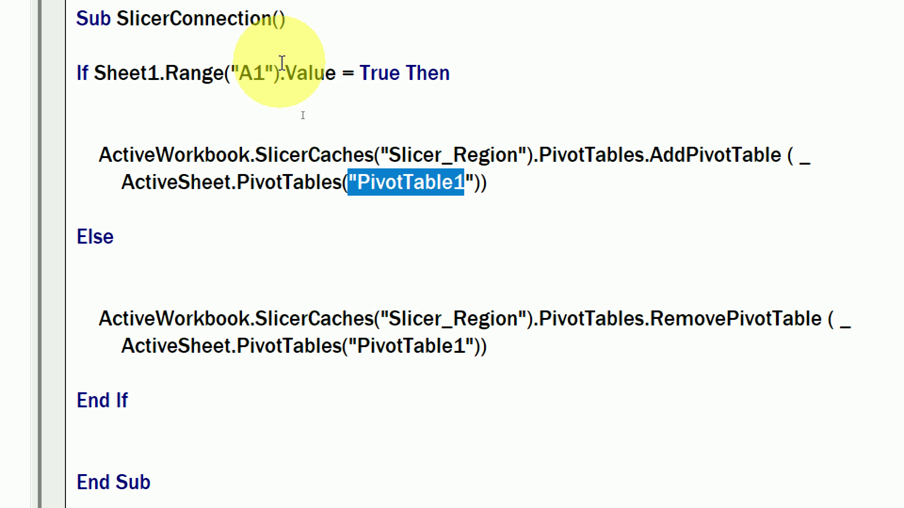
drag(280, 73, 415, 73)
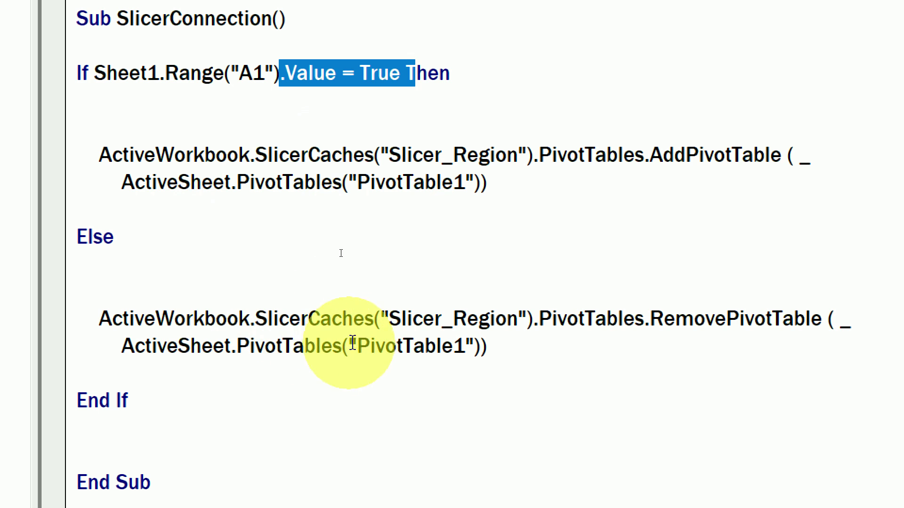
drag(406, 319, 481, 343)
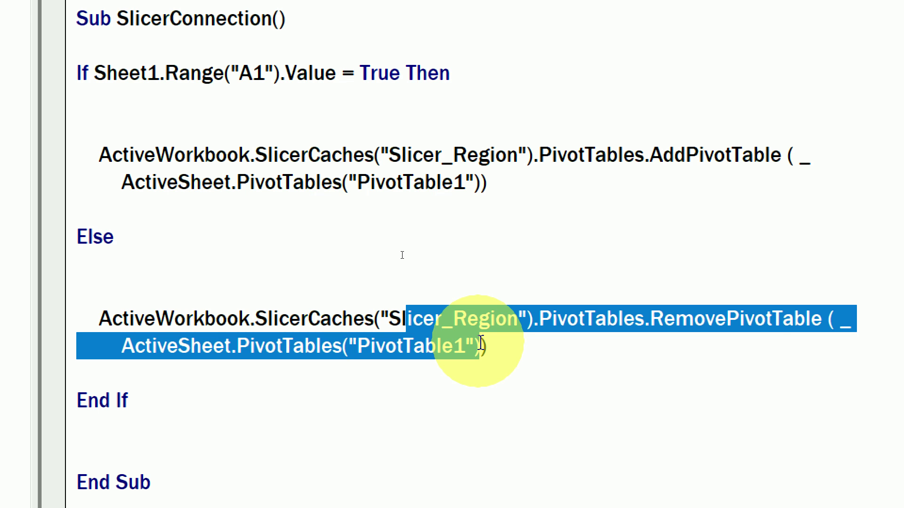
Review the RemovePivotTable branch and add three blank lines below End If in SlicerConnection.
click(474, 345)
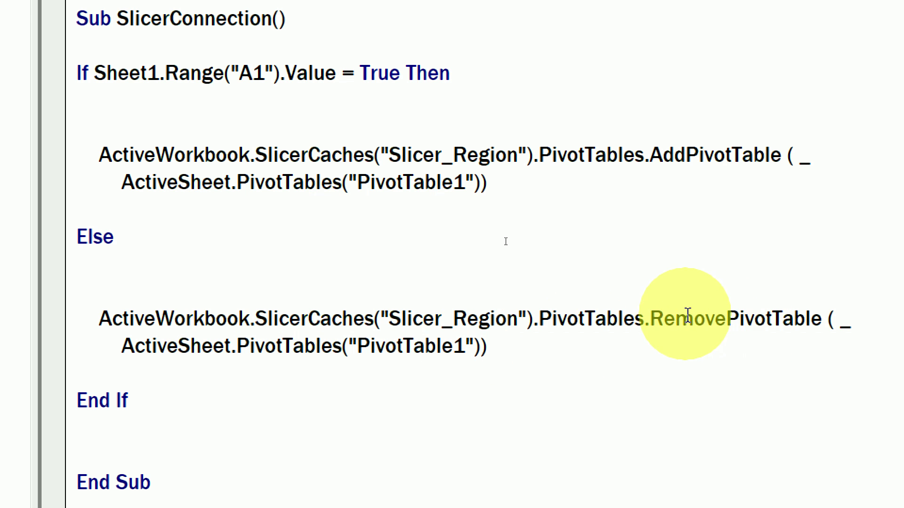
drag(687, 314, 761, 315)
click(269, 401)
key(Return)
key(Return)
key(Return)
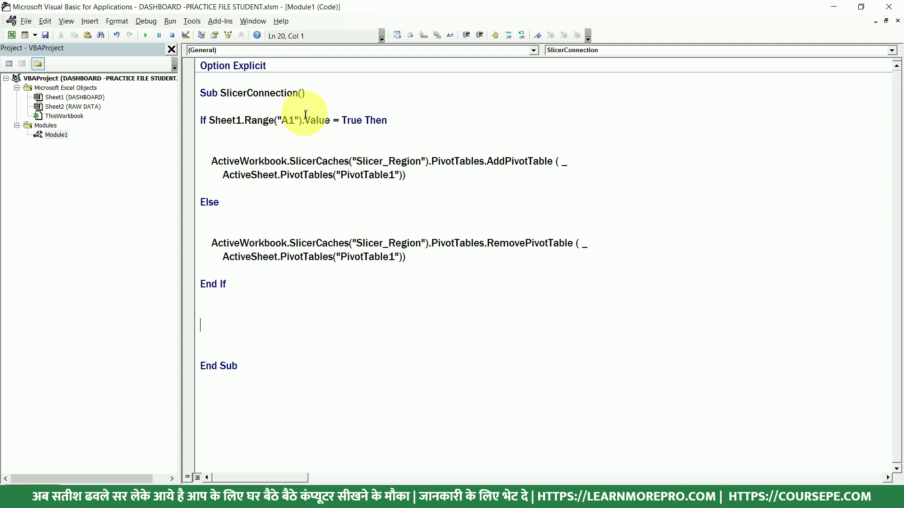
Switch to the DASHBOARD sheet, toggle the Dashboard 1 check box until it is ticked, and move the Region slicer up beside cell A1.
key(alt+F11)
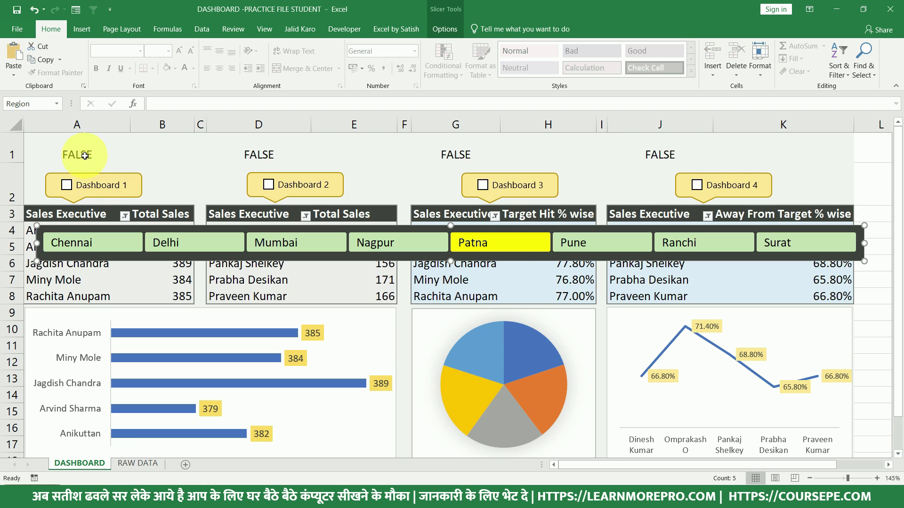
click(85, 186)
click(84, 187)
click(85, 186)
click(85, 186)
click(86, 186)
click(87, 187)
click(89, 187)
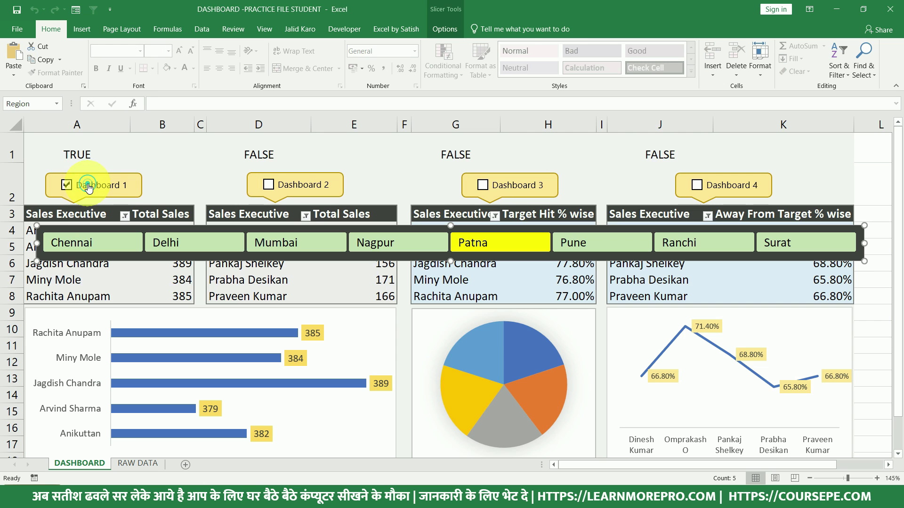
drag(111, 226, 187, 135)
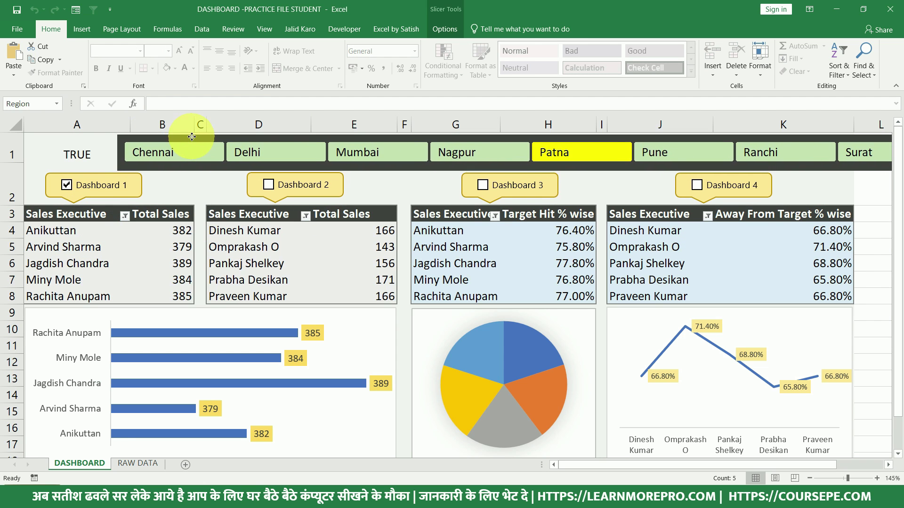
Assign the SlicerConnection macro to the Dashboard 1 check box and deselect the check box.
right_click(107, 187)
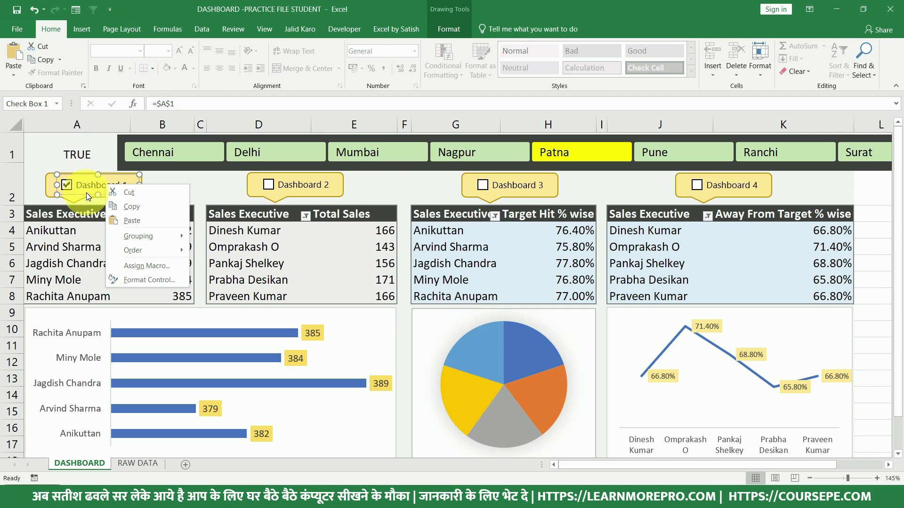
key(Escape)
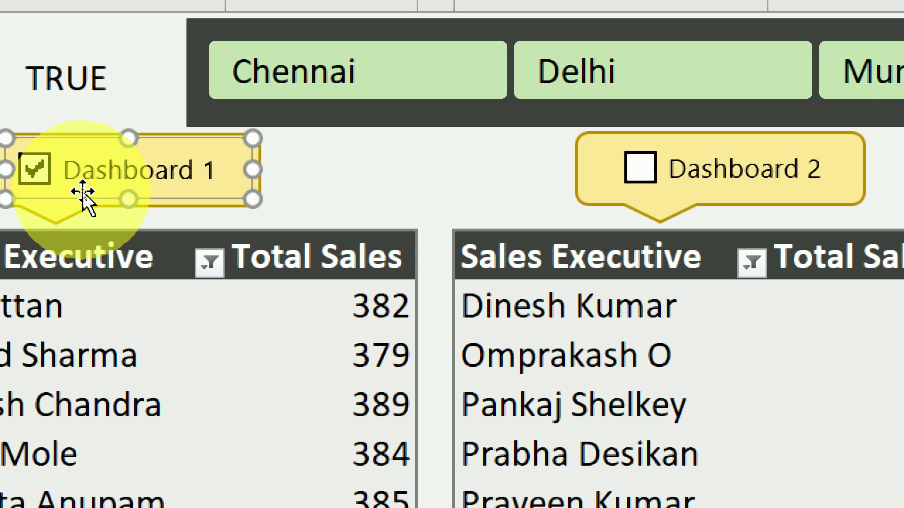
right_click(83, 192)
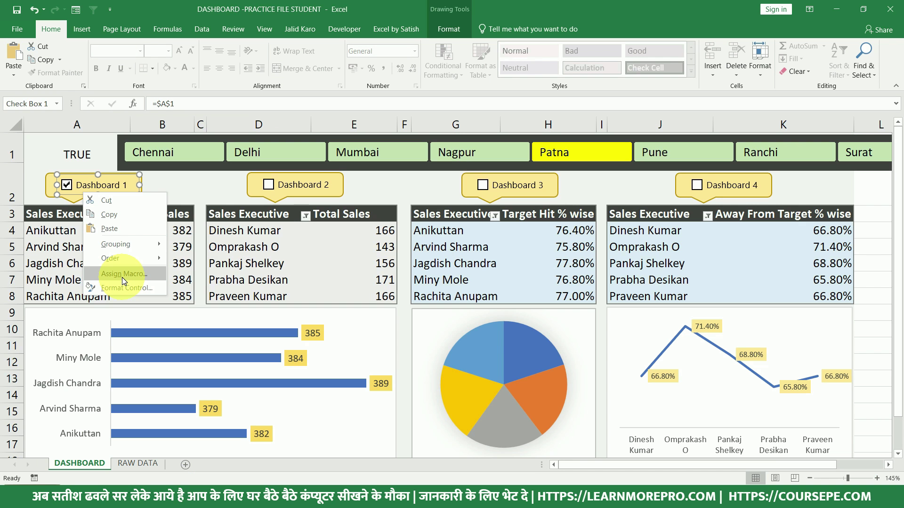
click(123, 273)
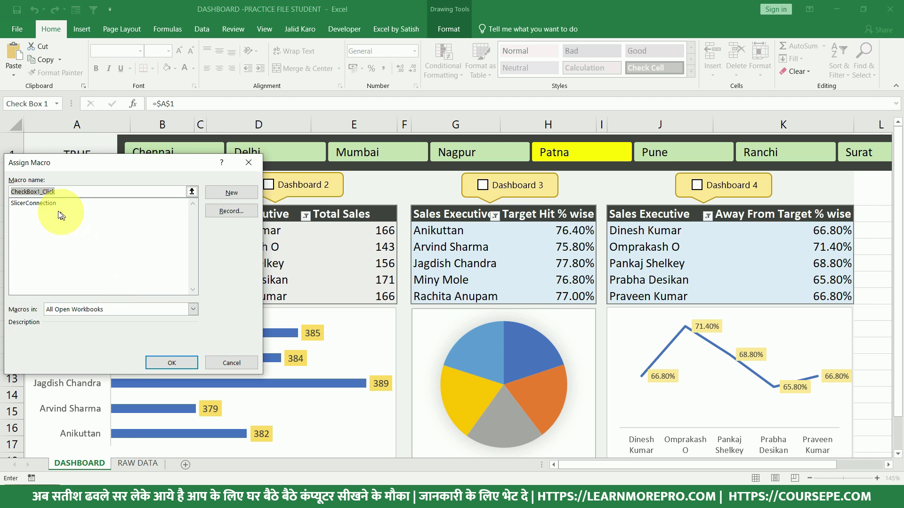
click(37, 203)
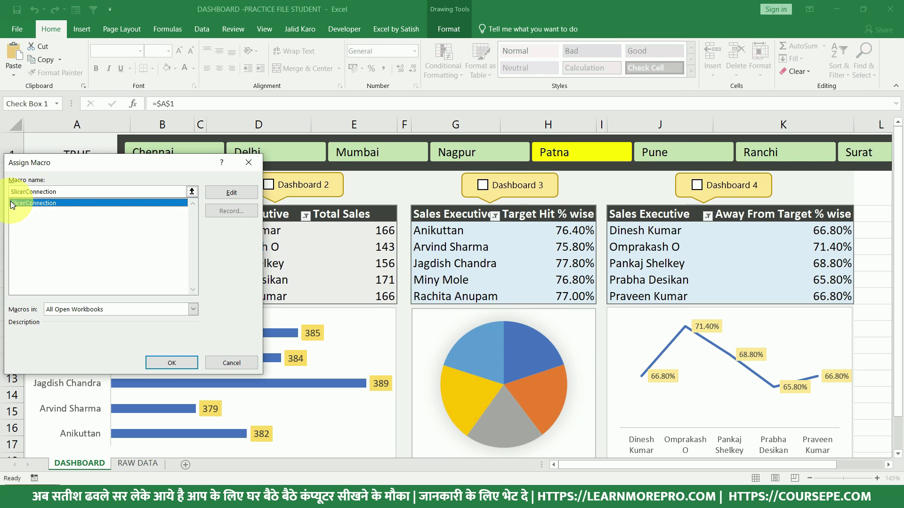
click(171, 363)
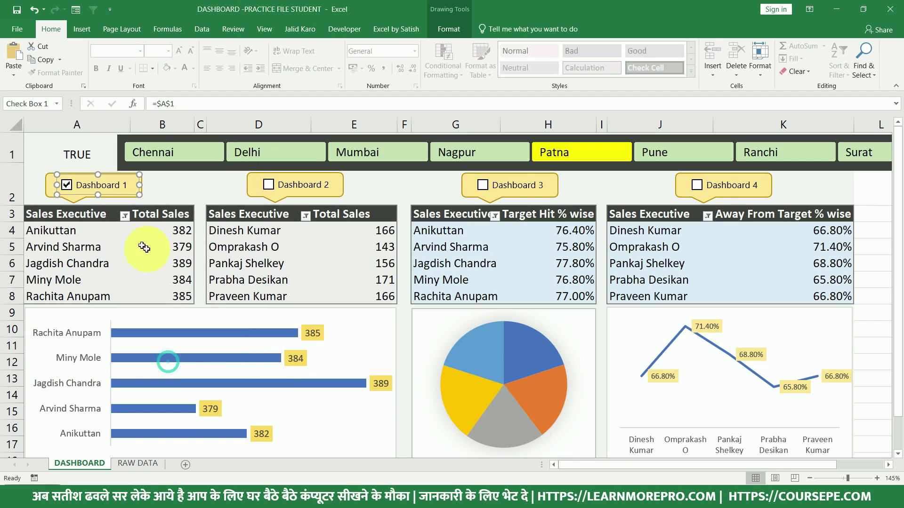
click(116, 230)
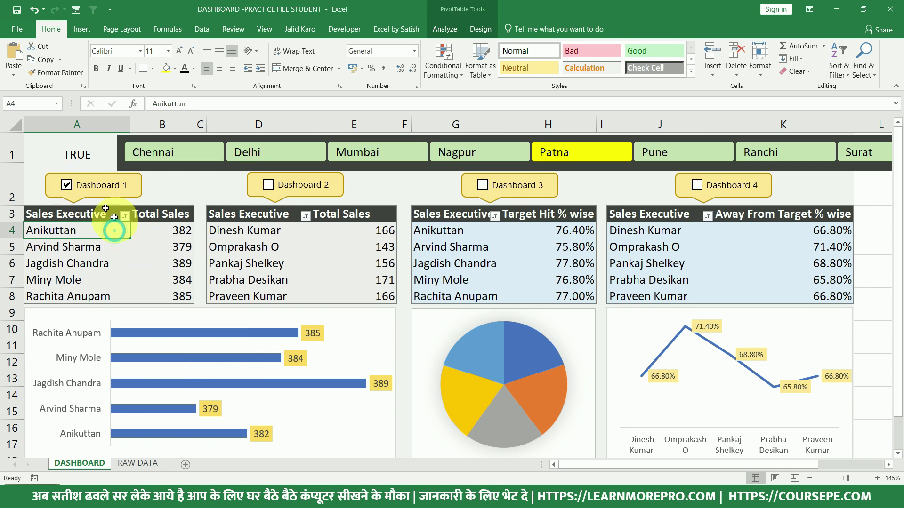
Test the assigned macro by toggling the Dashboard 1 check box off and on twice, leaving it ticked.
click(87, 188)
click(84, 189)
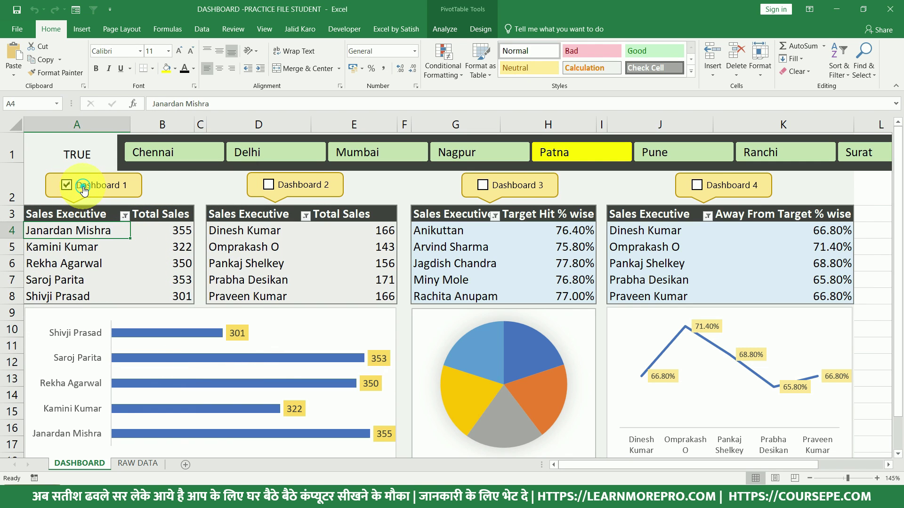
click(84, 189)
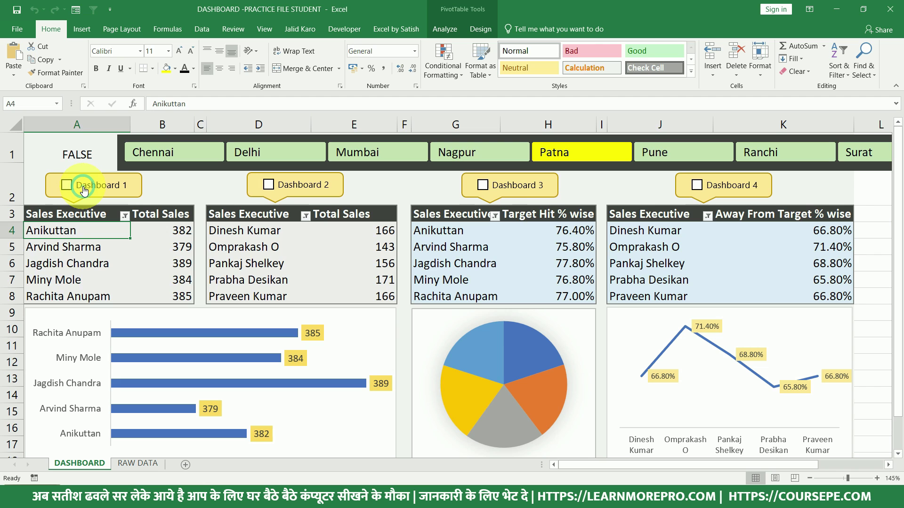
click(84, 189)
Highlight the Dashboard 1 sales values and filter them with the Region slicer by Mumbai, Delhi and finally Chennai.
drag(182, 229, 181, 295)
click(391, 159)
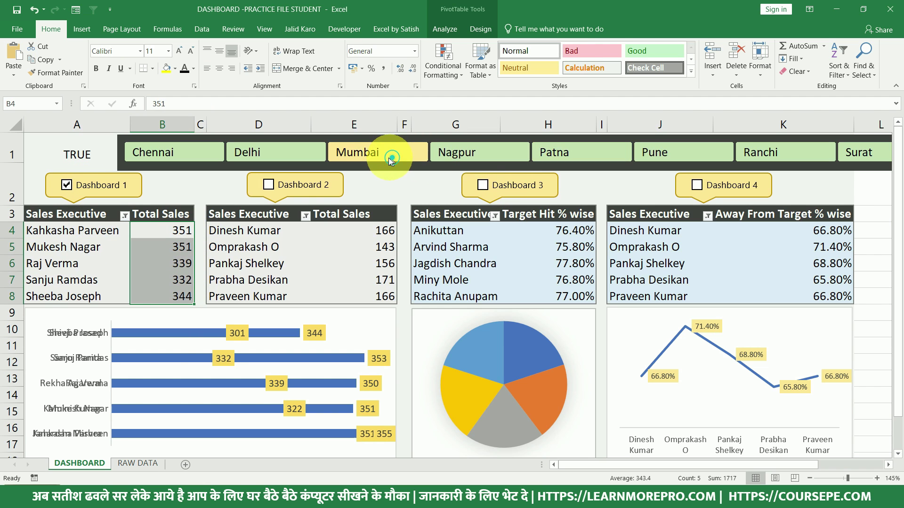
click(290, 154)
click(189, 153)
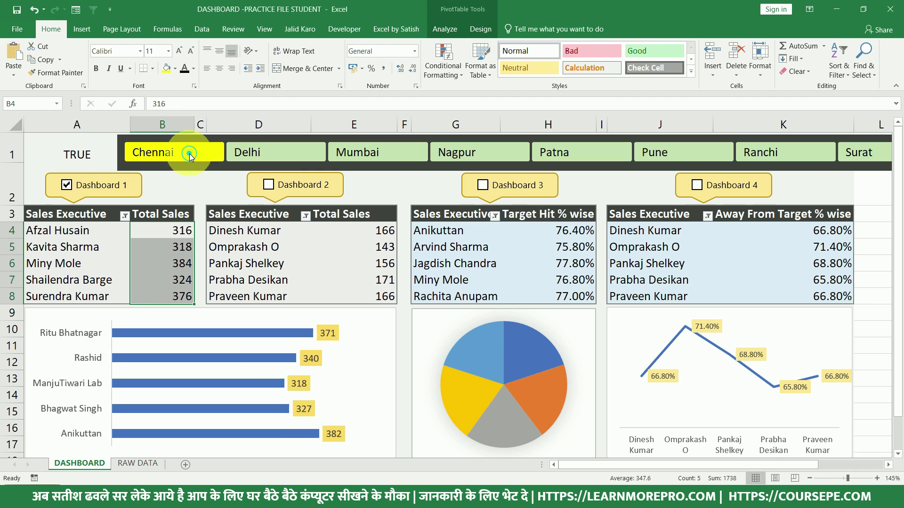
Untick Dashboard 1, inspect PivotTable1 in the Region slicer's report connections, and close them without changes.
click(115, 186)
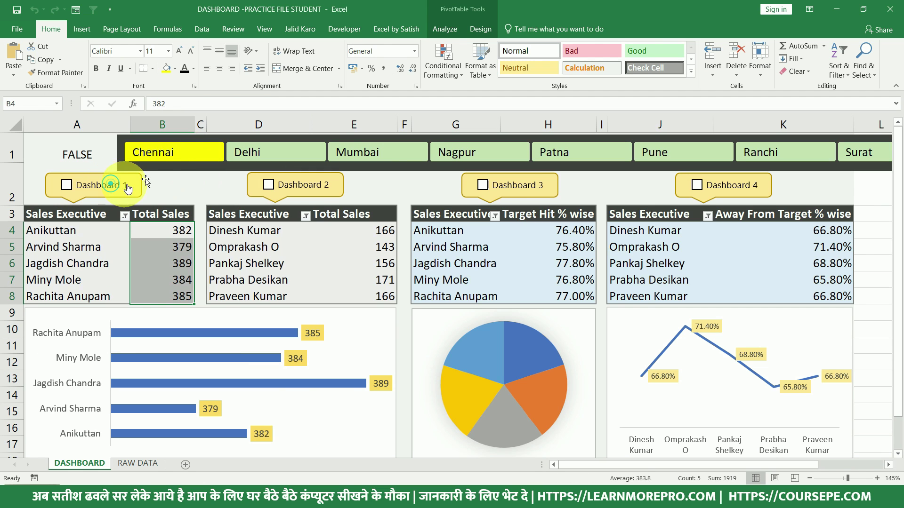
right_click(165, 169)
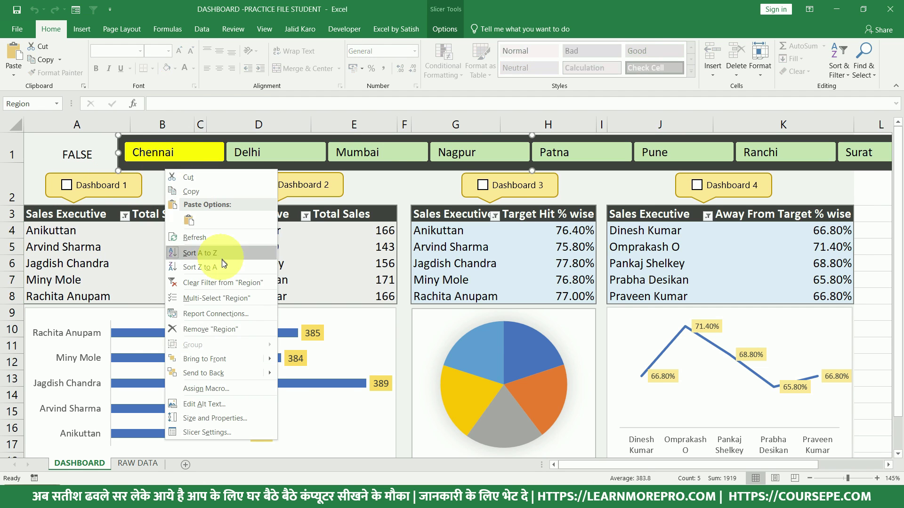
click(211, 314)
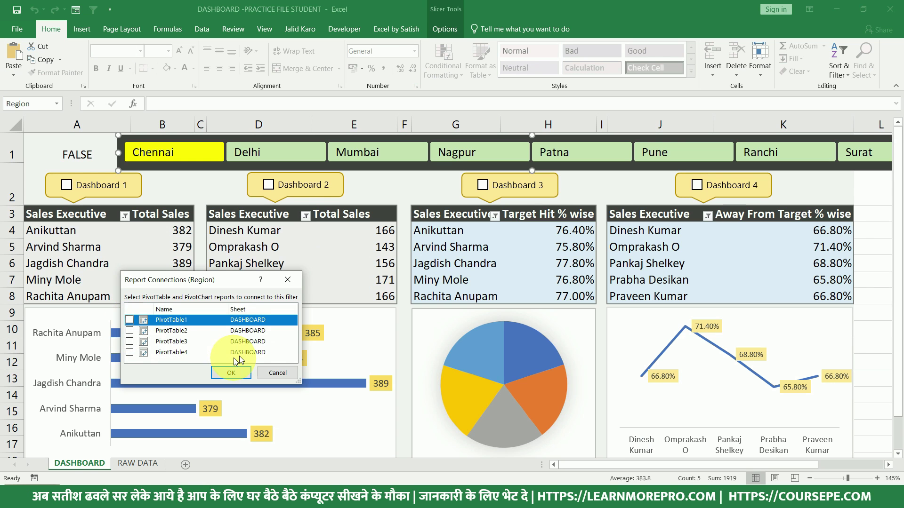
click(276, 368)
Tick Dashboard 1 and check the PivotTable1 entry in the Region slicer's report connections.
click(84, 190)
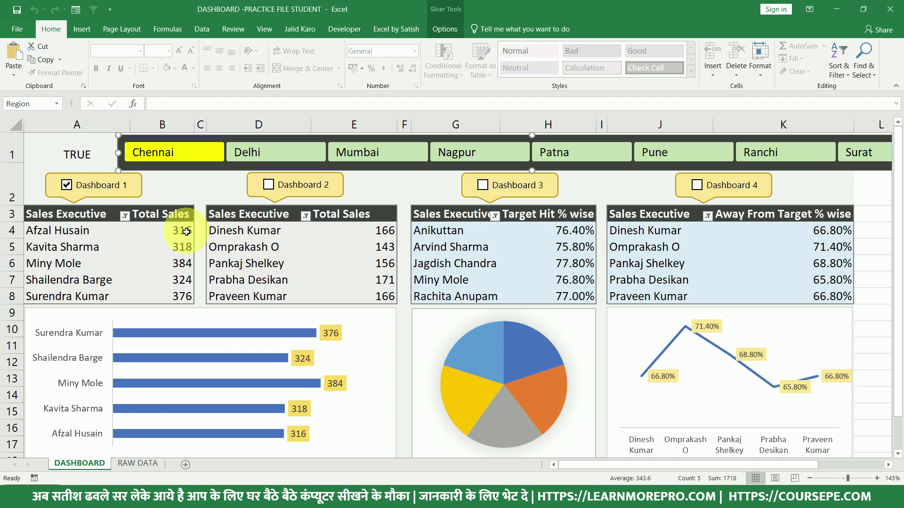
right_click(203, 172)
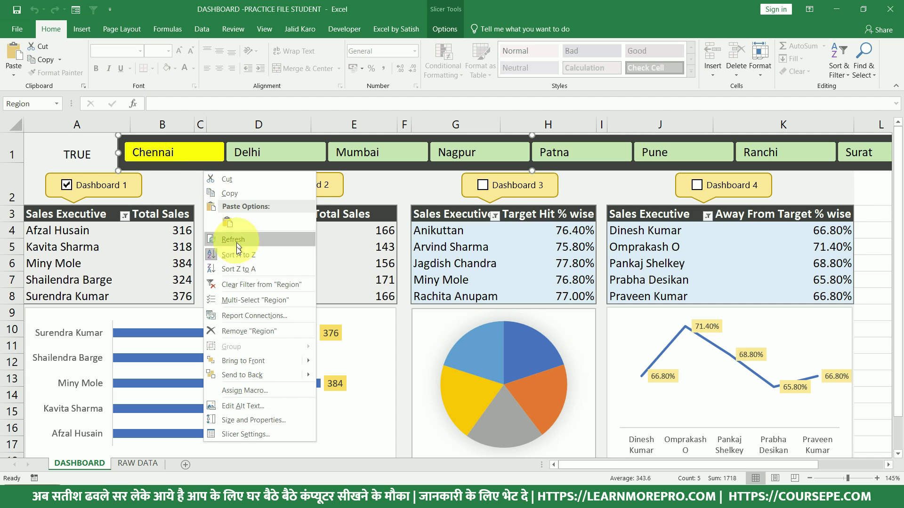
click(245, 315)
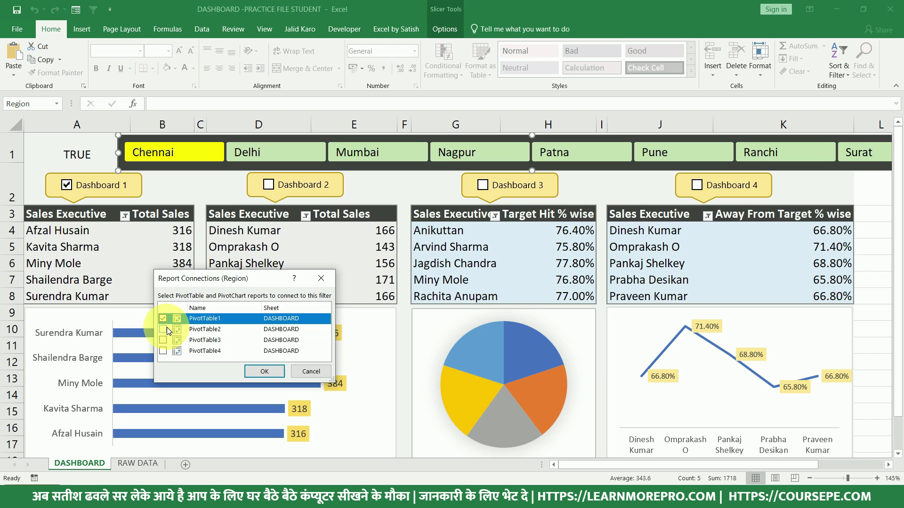
click(271, 370)
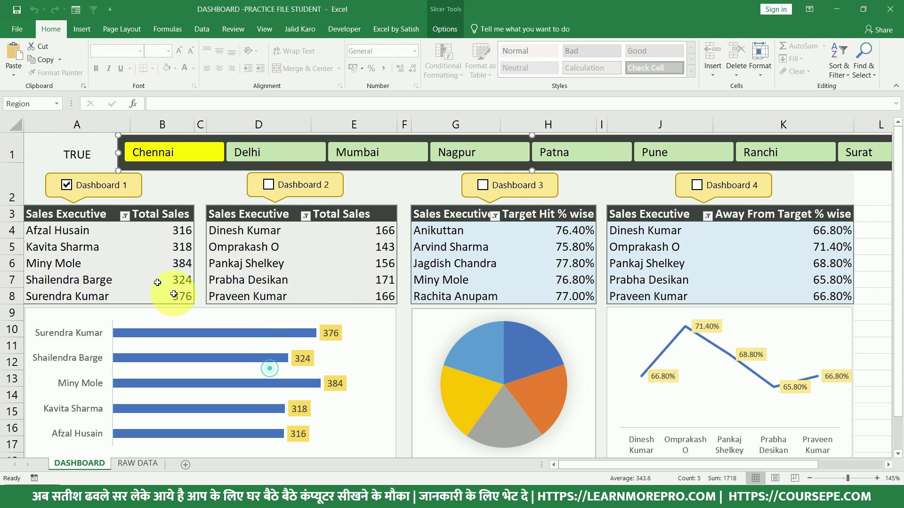
Clear the Dashboard 1 check box again and recheck the Region slicer's connection to PivotTable1.
click(69, 188)
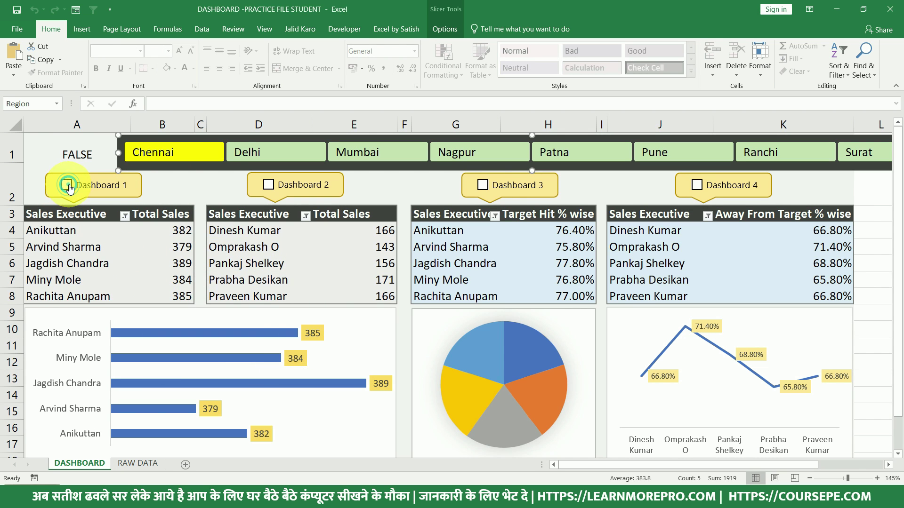
right_click(212, 170)
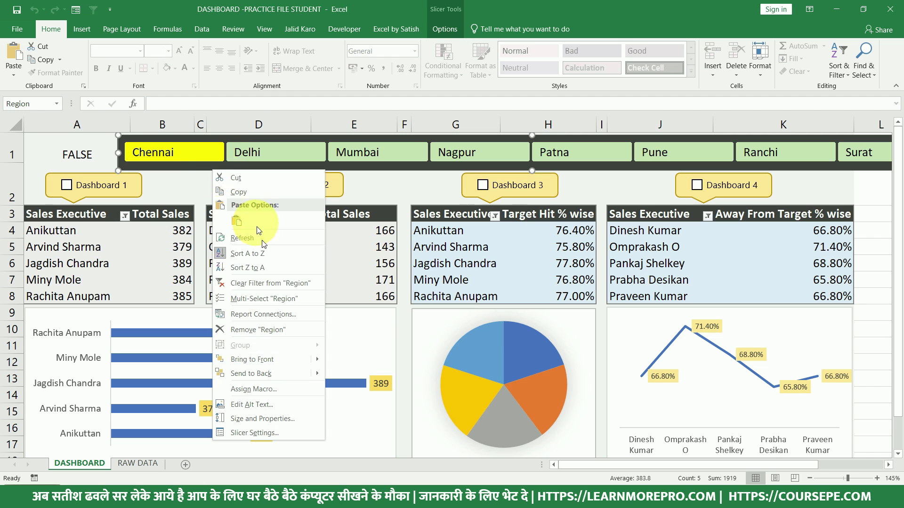
click(257, 312)
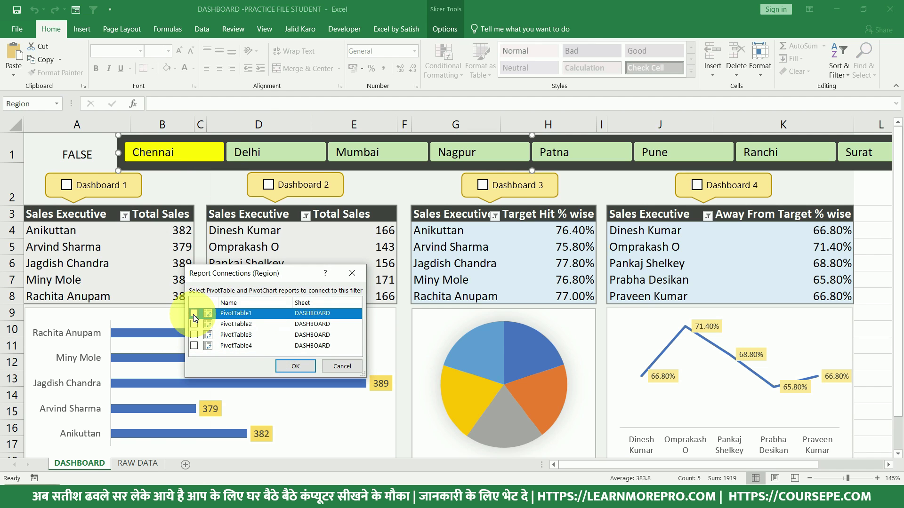
click(296, 367)
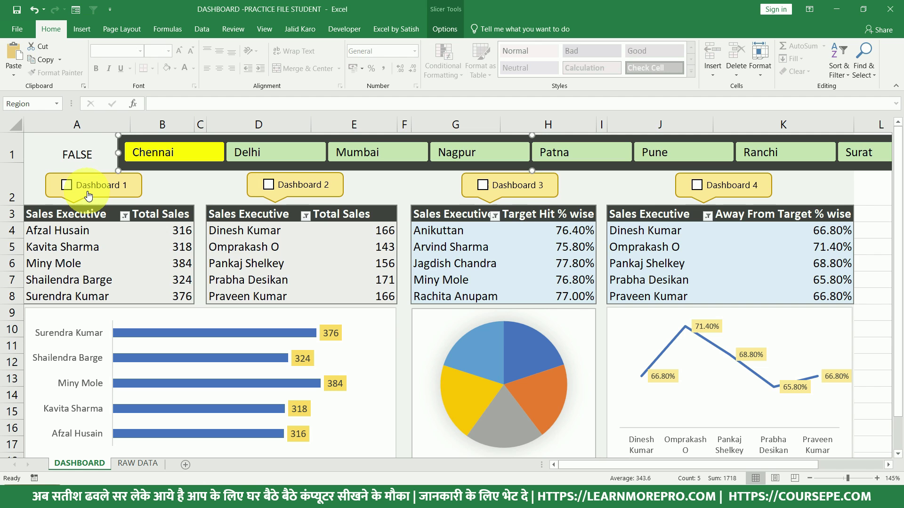
Review the A1 If block in SlicerConnection alongside the remaining pivot tables of Dashboards 2, 3 and 4.
click(173, 240)
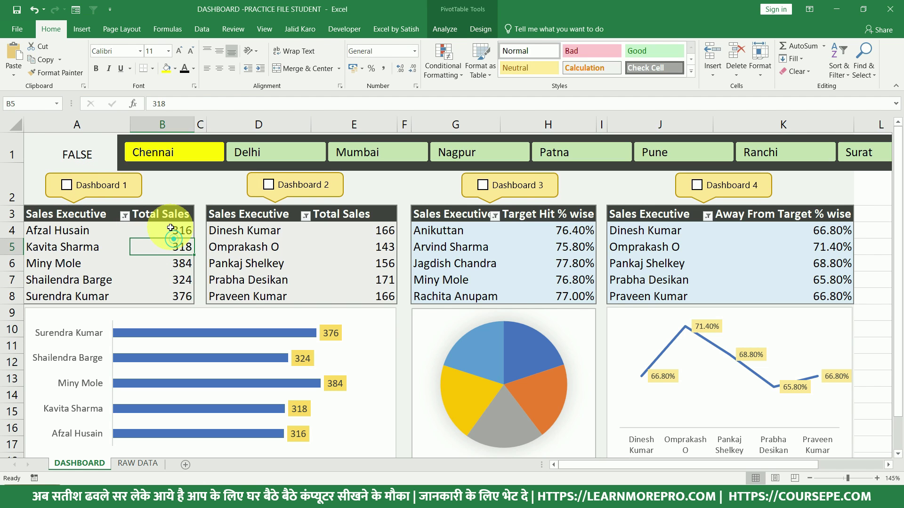
key(alt+F11)
drag(246, 284, 196, 118)
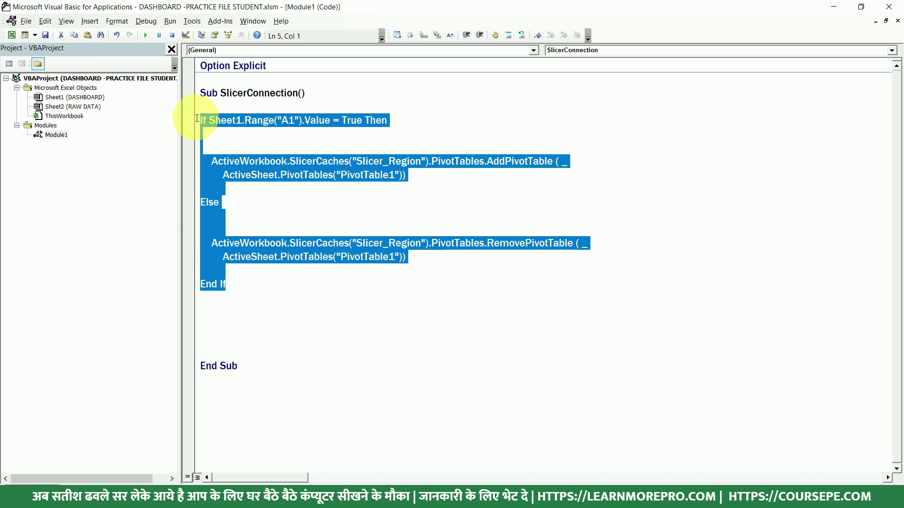
click(217, 138)
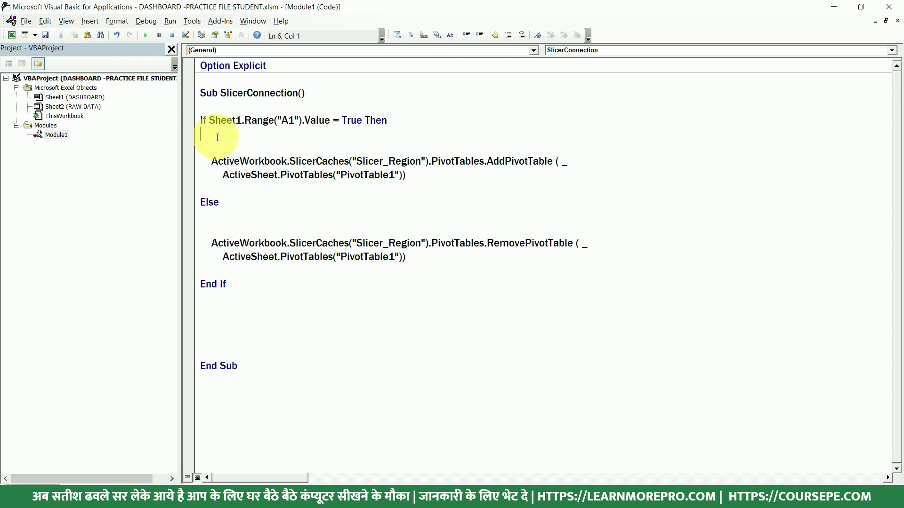
key(alt+F11)
click(329, 246)
click(468, 262)
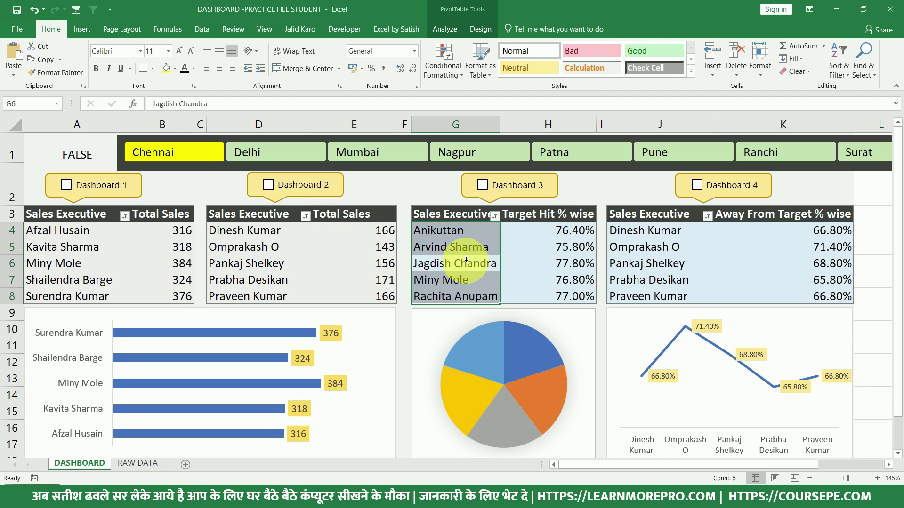
click(688, 254)
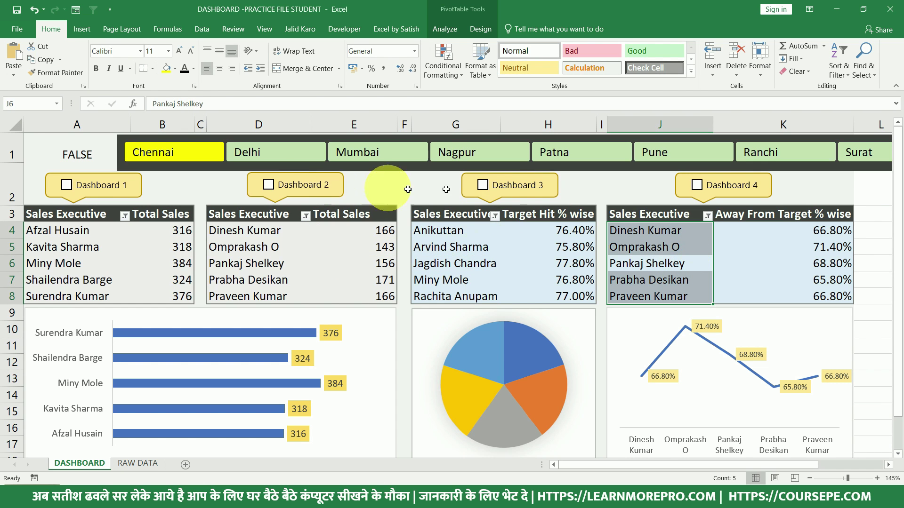
Duplicate the whole A1 If...End If block below the existing End If in SlicerConnection, separated by blank lines.
key(alt+F11)
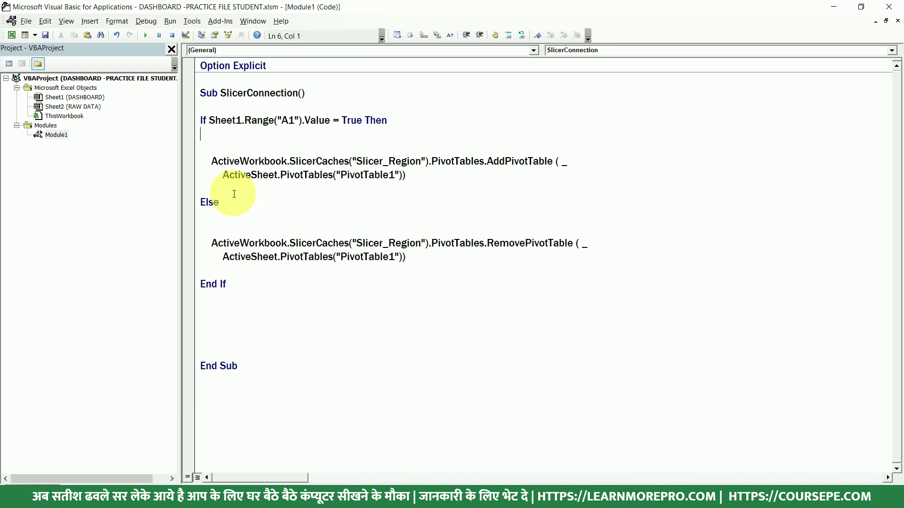
drag(230, 286, 203, 121)
key(ctrl+c)
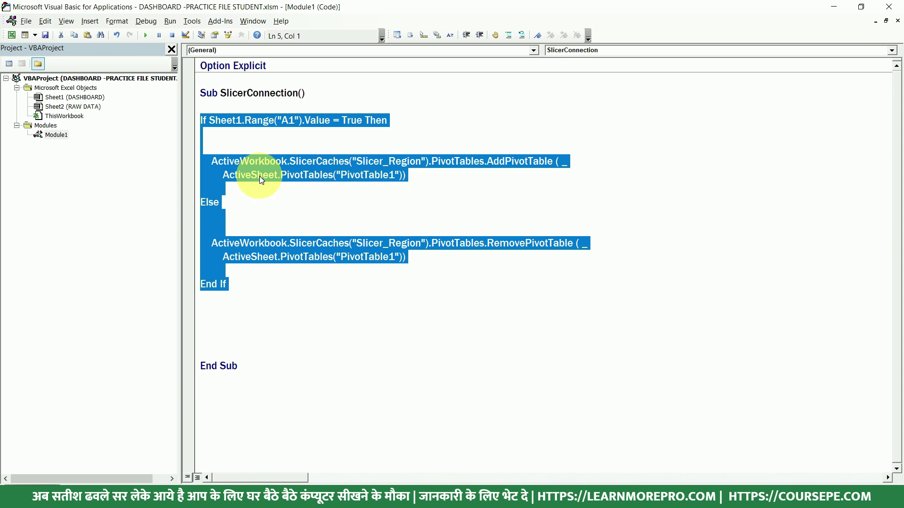
click(242, 287)
key(Return)
key(Return)
key(Return)
key(ctrl+v)
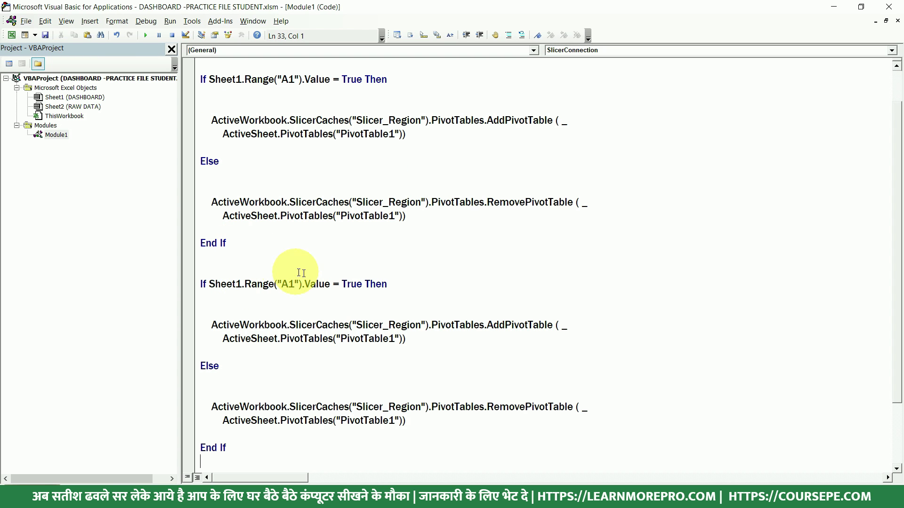
Change the condition cell in the duplicated If block of SlicerConnection to D1.
drag(293, 287, 282, 286)
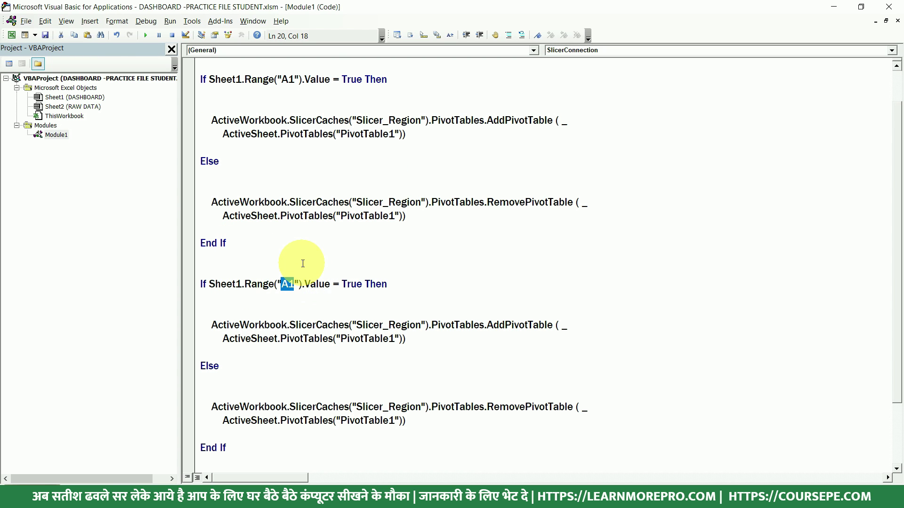
text(D)
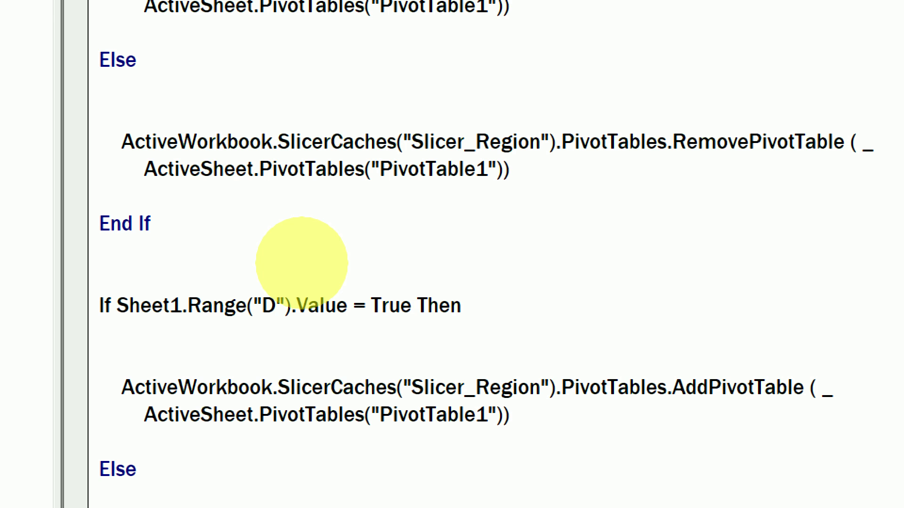
text(1)
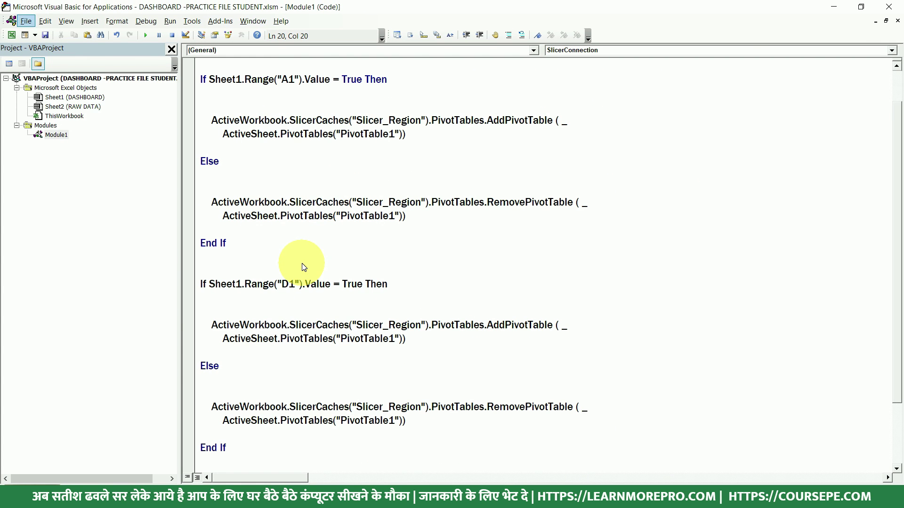
Move the Region slicer down off row 1 of the DASHBOARD sheet and check the Dashboard 2 linked cell D1.
key(alt+F11)
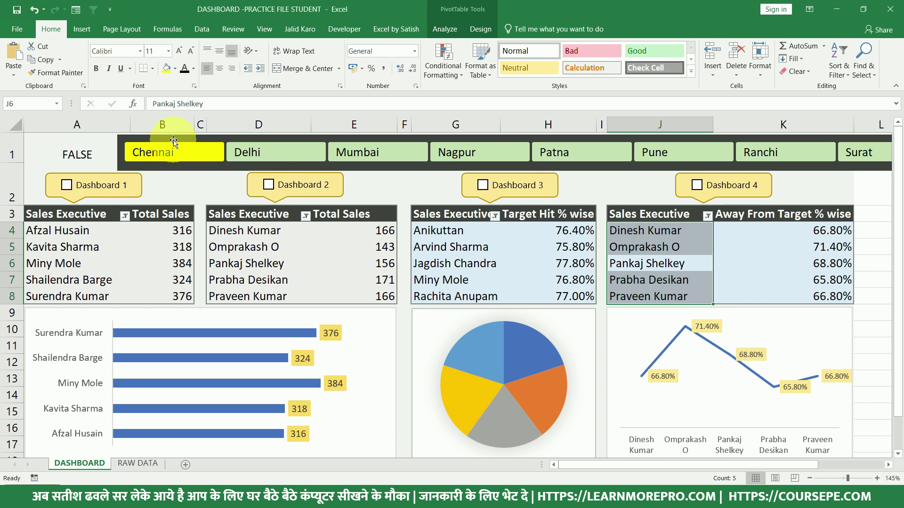
click(174, 142)
click(255, 146)
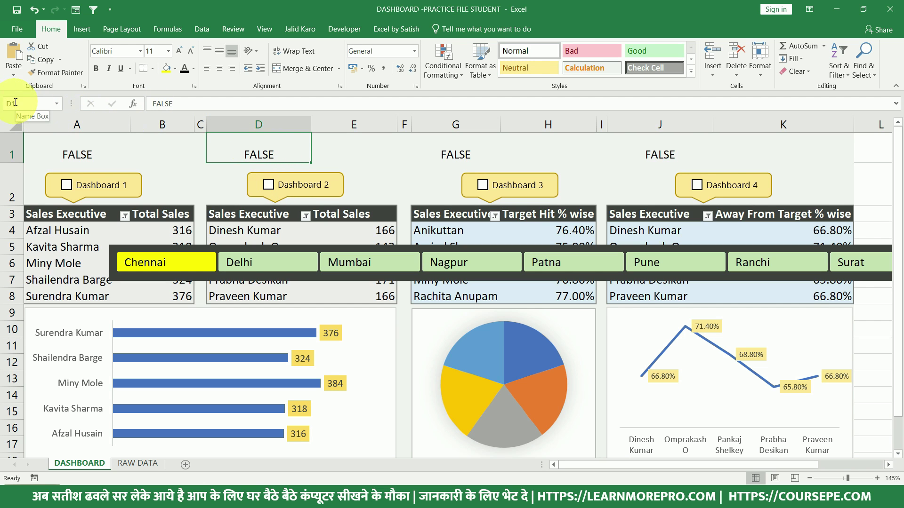
key(alt+Tab)
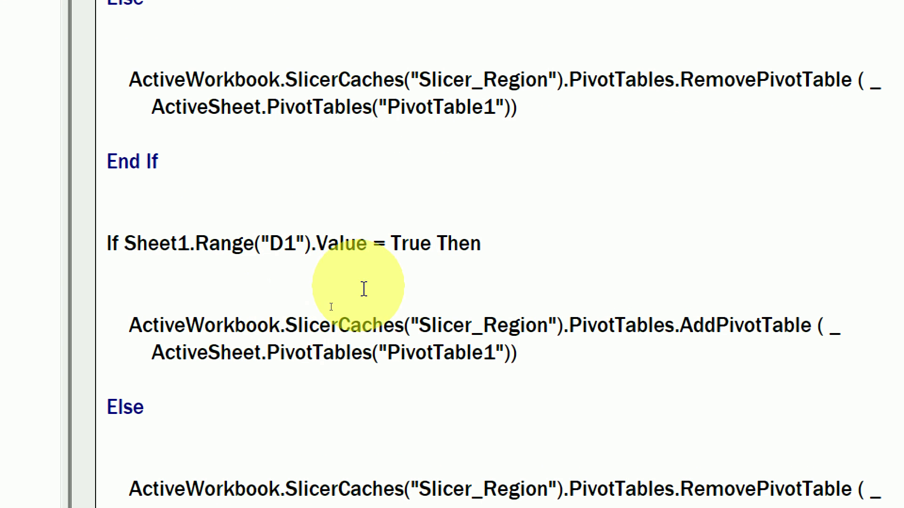
Change the pivot table name to PivotTable2 in both the AddPivotTable and RemovePivotTable statements of the D1 block.
click(496, 353)
key(BackSpace)
text(2)
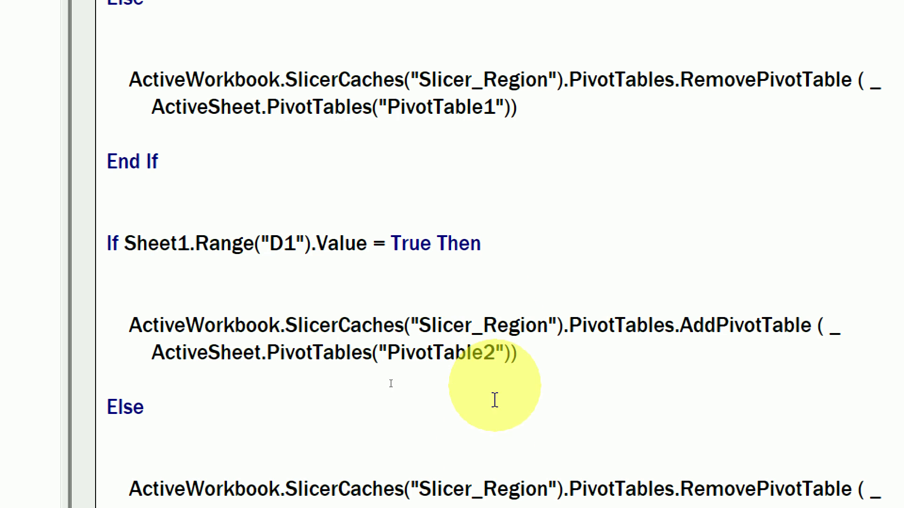
scroll(494, 397, down, 1)
click(490, 468)
key(Delete)
text(2)
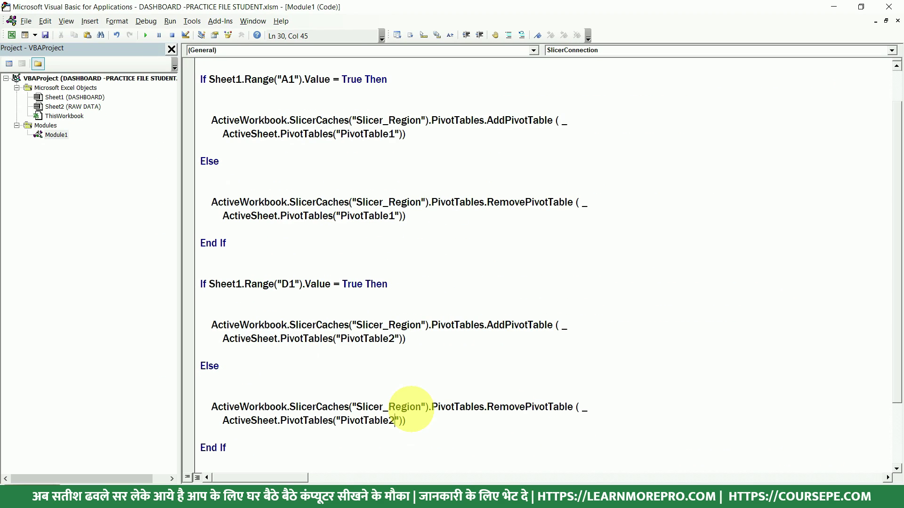
Duplicate the whole D1 If...End If block below its End If, separated by blank lines.
click(235, 444)
drag(236, 443, 180, 283)
key(ctrl+c)
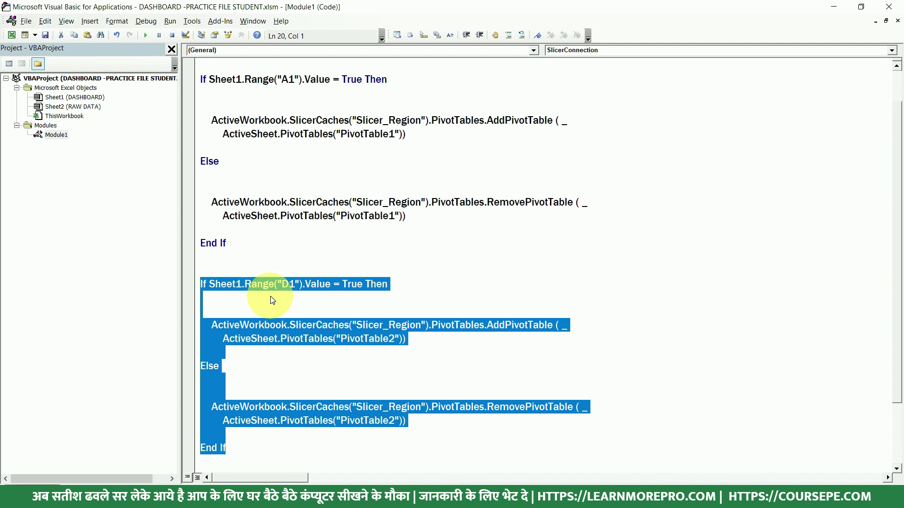
scroll(273, 299, down, 2)
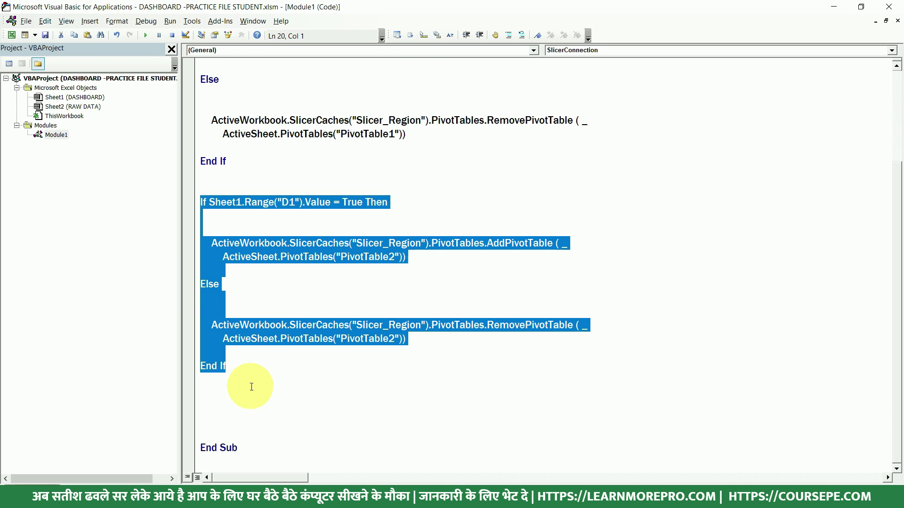
click(250, 362)
key(Return)
key(Return)
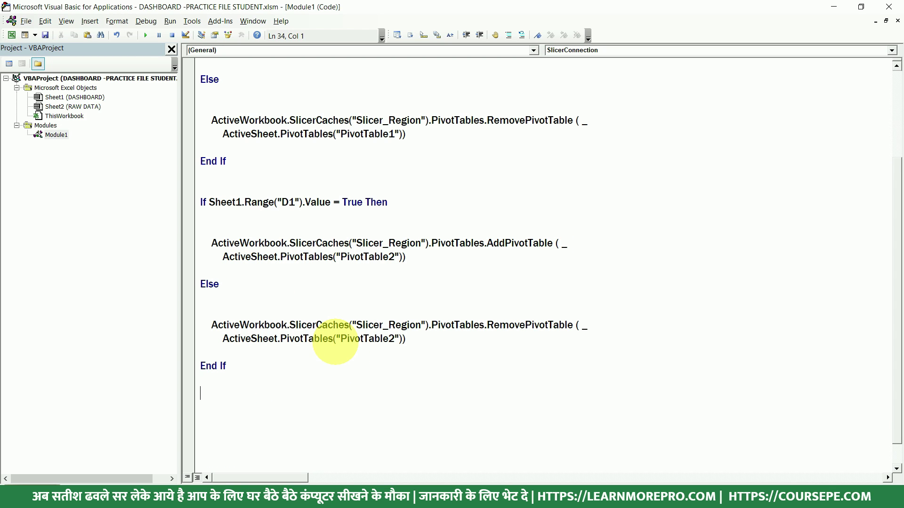
key(ctrl+v)
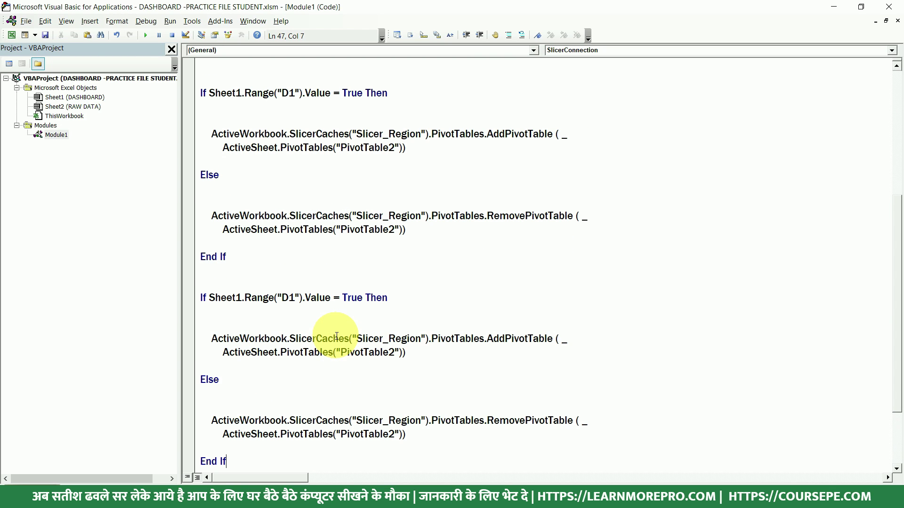
Set the new copy's condition cell to G1 and both of its pivot table references to PivotTable3.
double_click(286, 297)
text(gg)
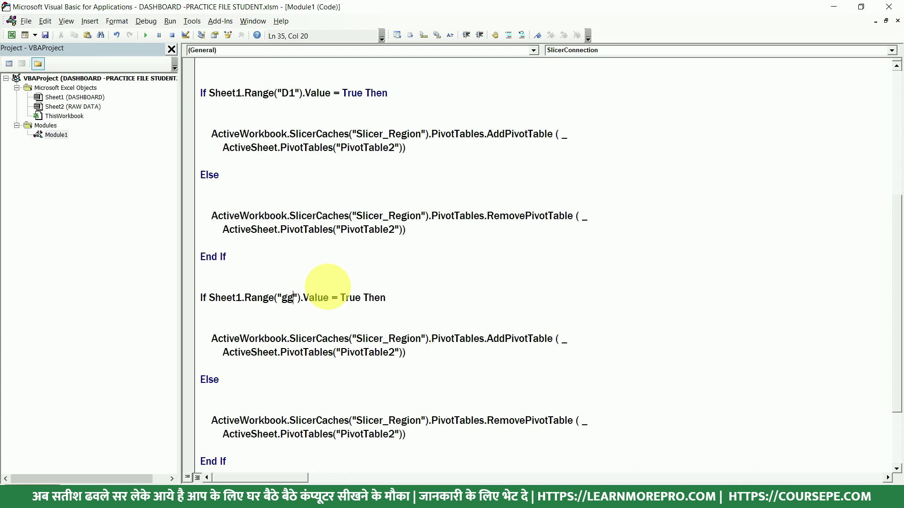
key(BackSpace)
key(BackSpace)
text(G1)
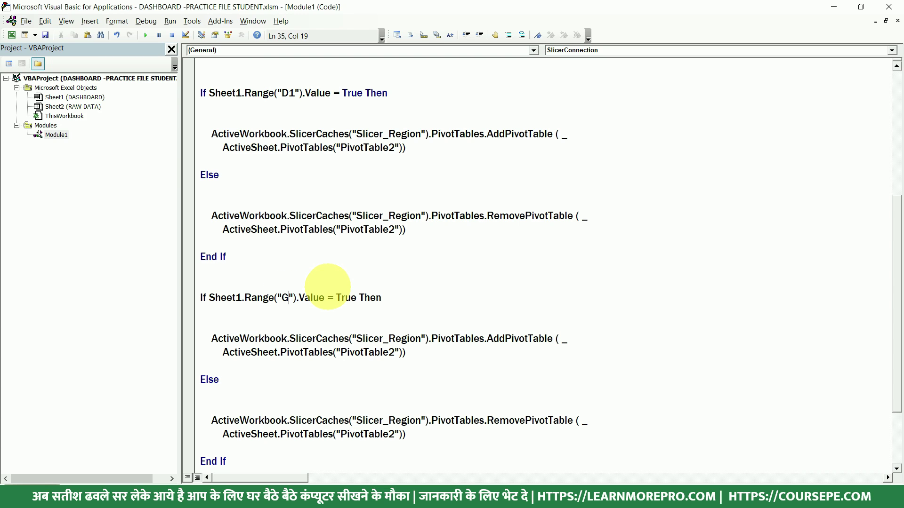
click(390, 352)
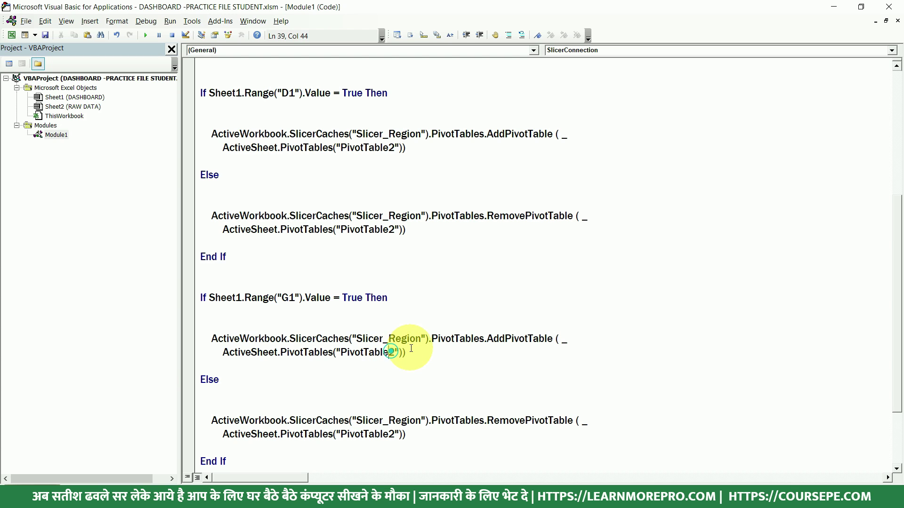
click(389, 434)
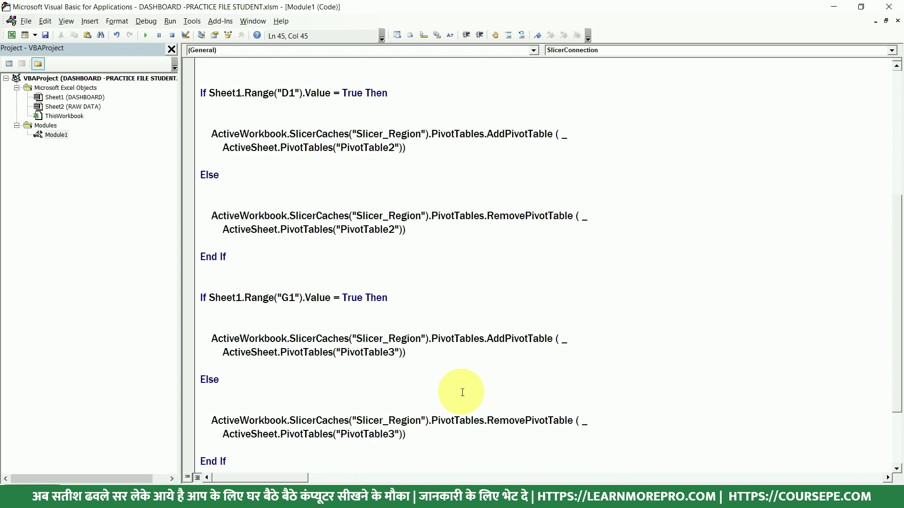
Paste another copy of the D1 block below the G1 block's End If and set its condition cell to J1.
scroll(464, 394, down, 2)
click(291, 375)
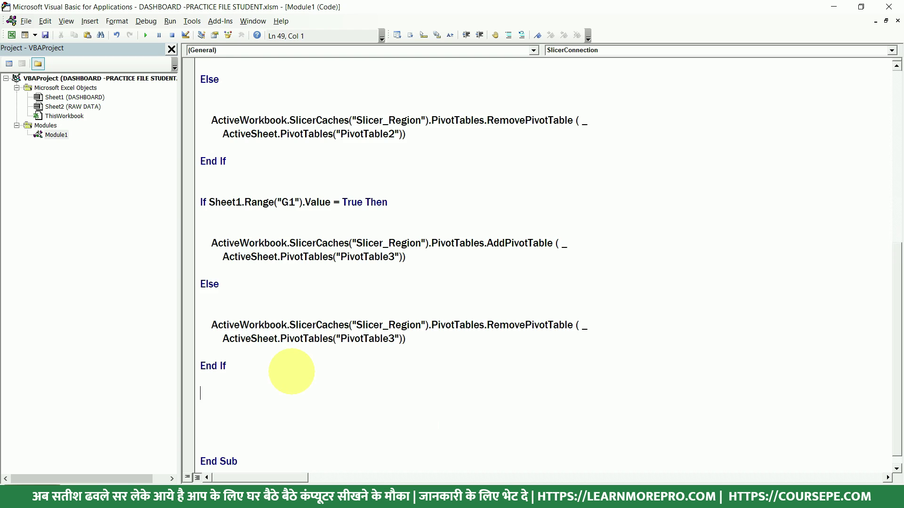
key(ctrl+v)
click(289, 296)
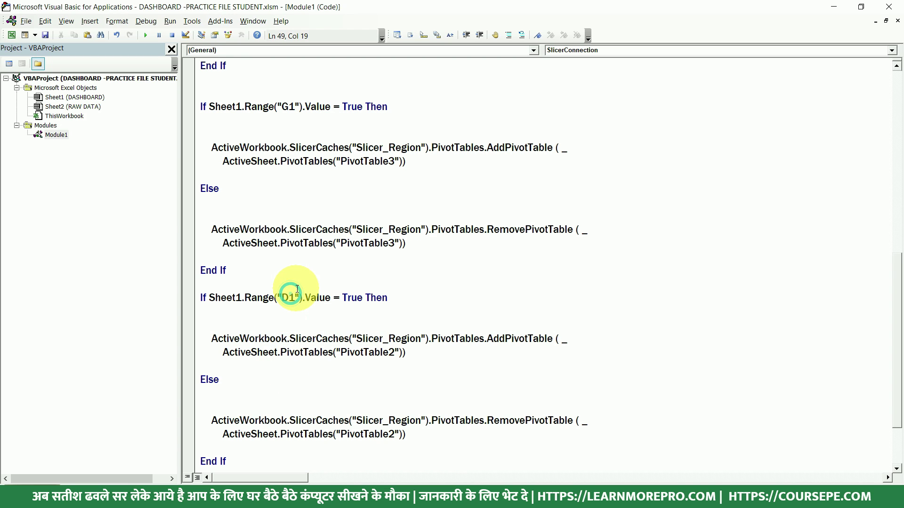
key(BackSpace)
text(J)
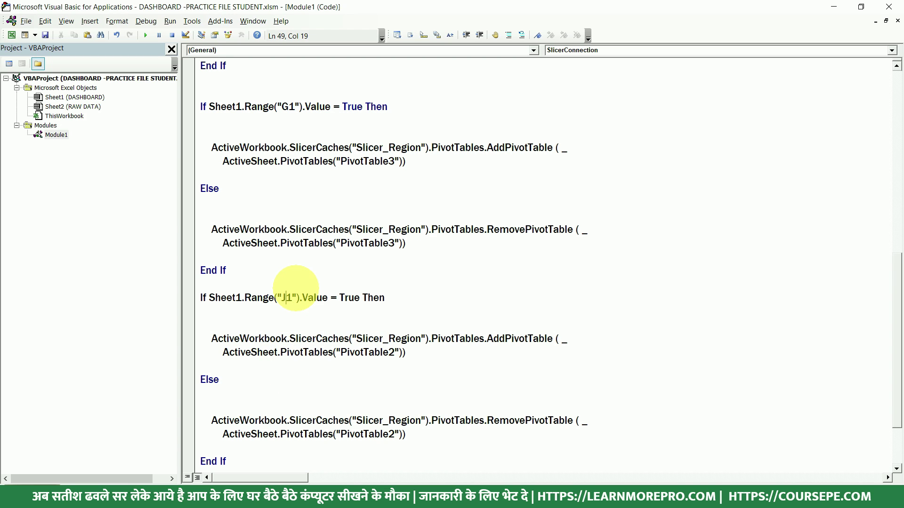
Set the J1 block's RemovePivotTable reference to PivotTable4 and its AddPivotTable reference to PivotTable34.
click(391, 352)
text(3)
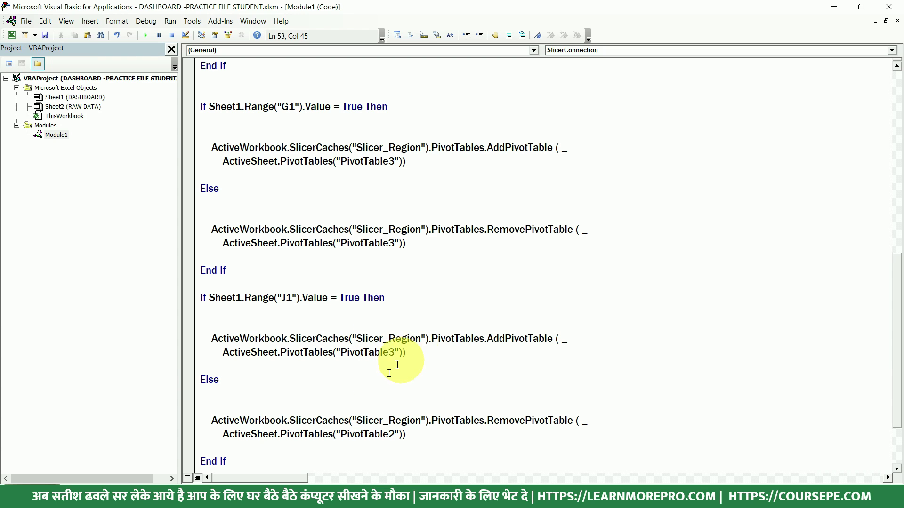
click(394, 434)
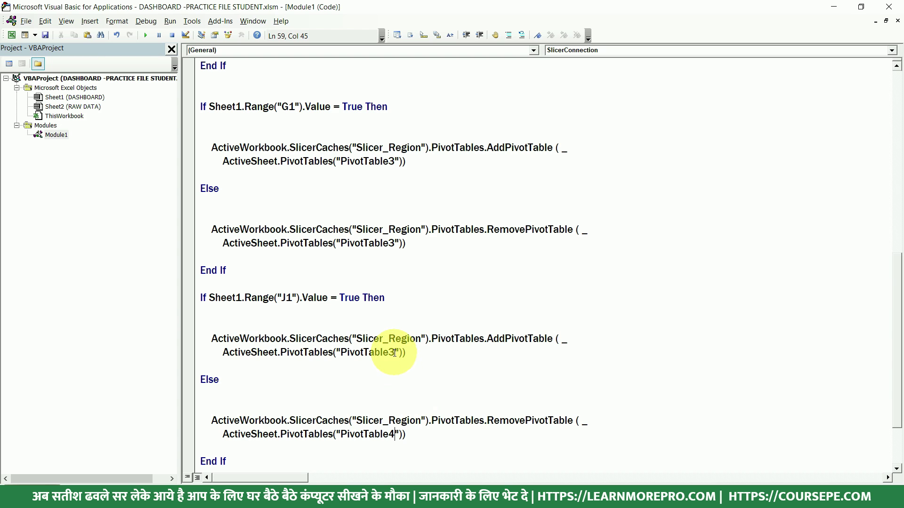
text(3)
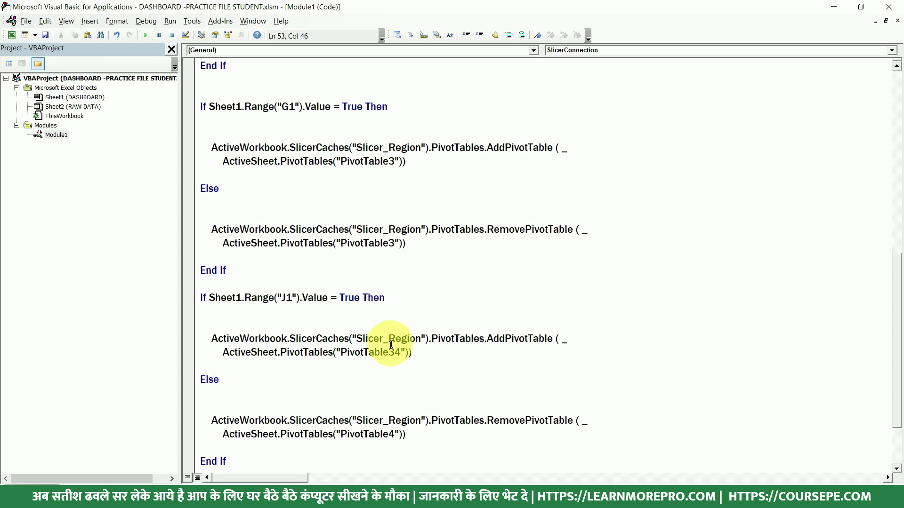
Assign the SlicerConnection macro to the Dashboard 2 check box on the DASHBOARD sheet.
key(alt+F11)
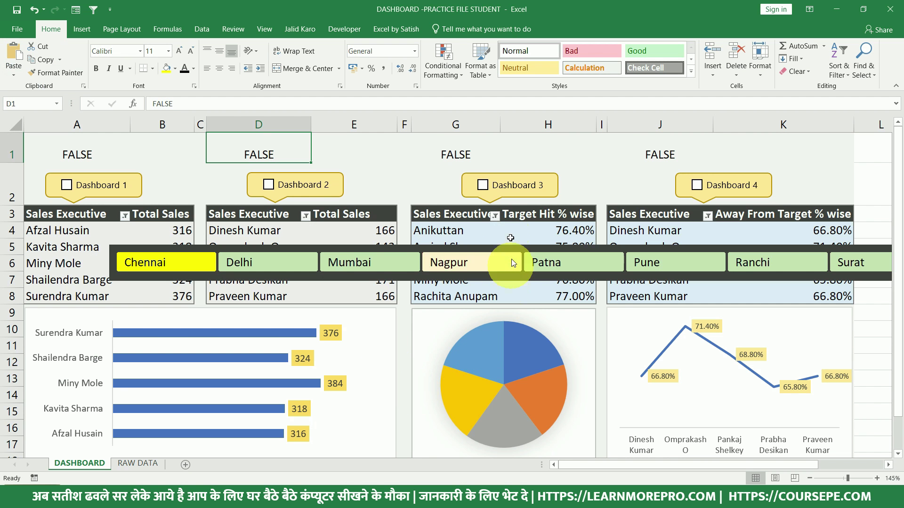
right_click(312, 186)
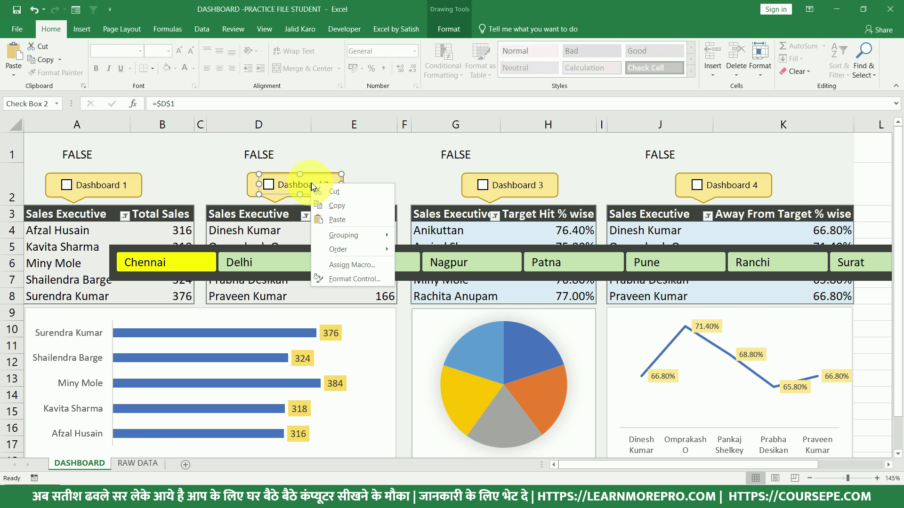
click(347, 265)
click(263, 194)
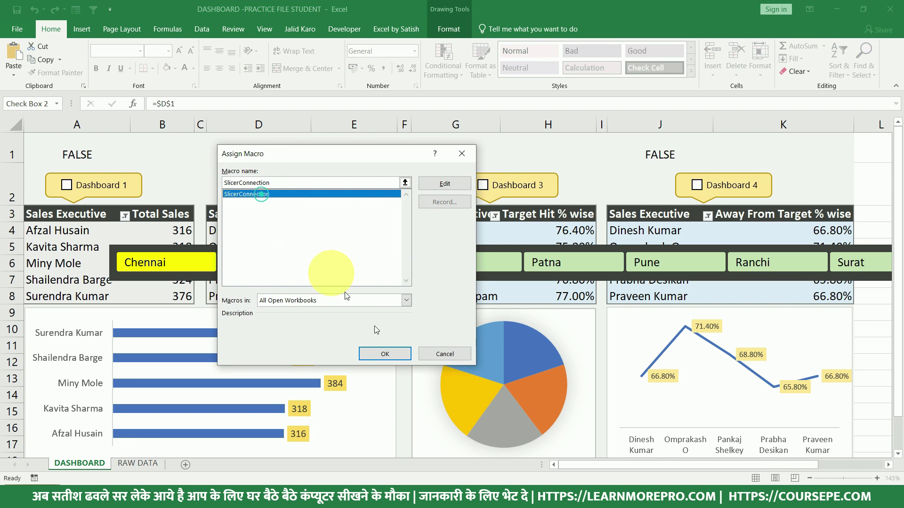
click(384, 354)
Assign the SlicerConnection macro to the Dashboard 3 check box.
right_click(515, 183)
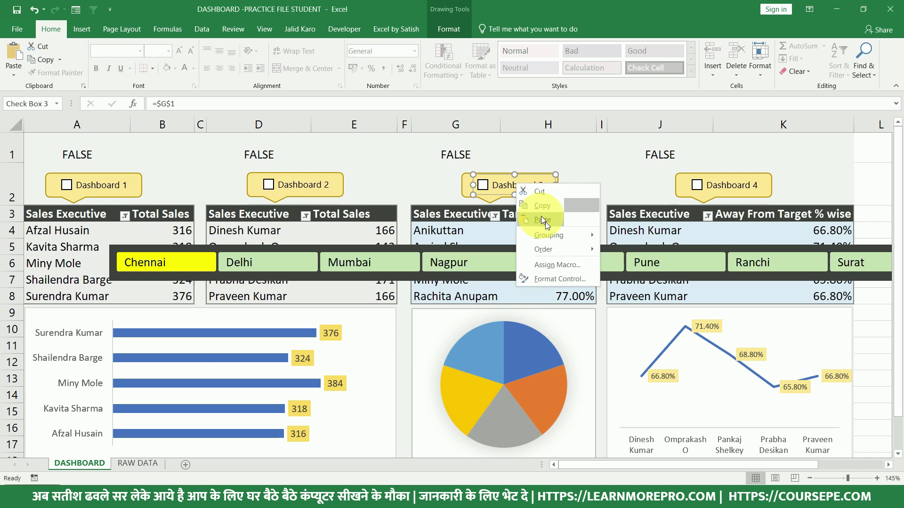
click(552, 261)
click(452, 192)
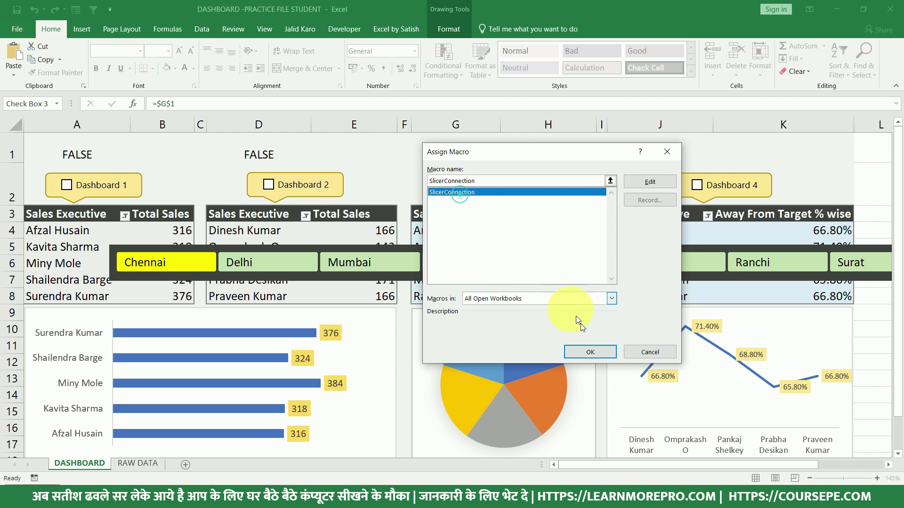
click(591, 352)
Assign the SlicerConnection macro to the Dashboard 4 check box.
right_click(715, 185)
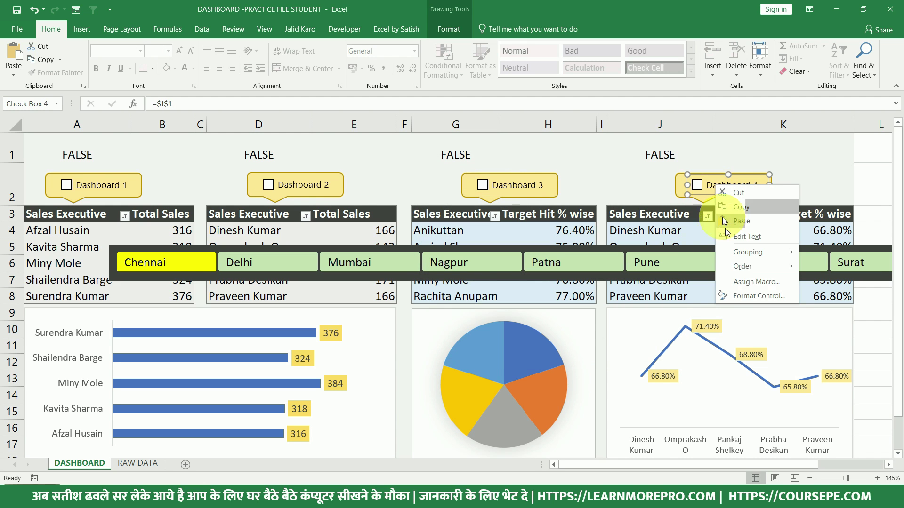
click(747, 282)
click(636, 208)
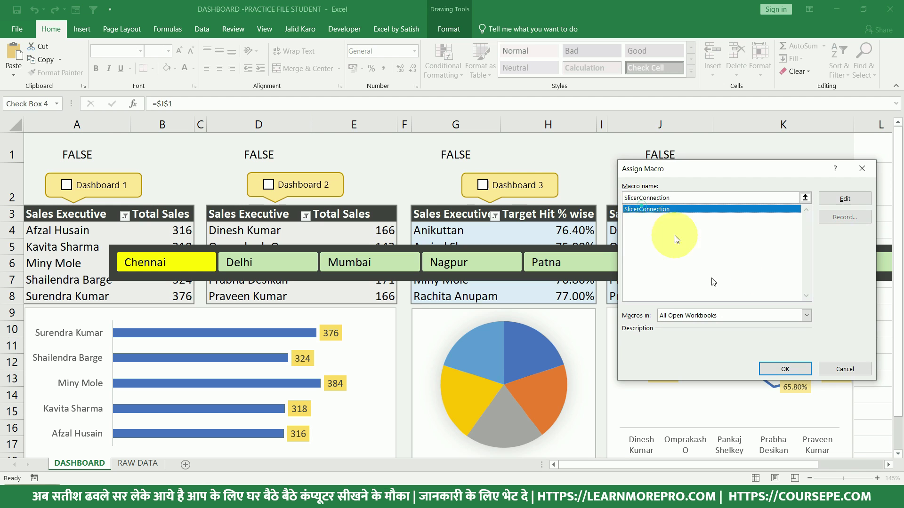
click(777, 363)
Add the comment 'Dashboard1 on a new line directly above the A1 If block in SlicerConnection.
drag(473, 248, 403, 244)
key(alt+F11)
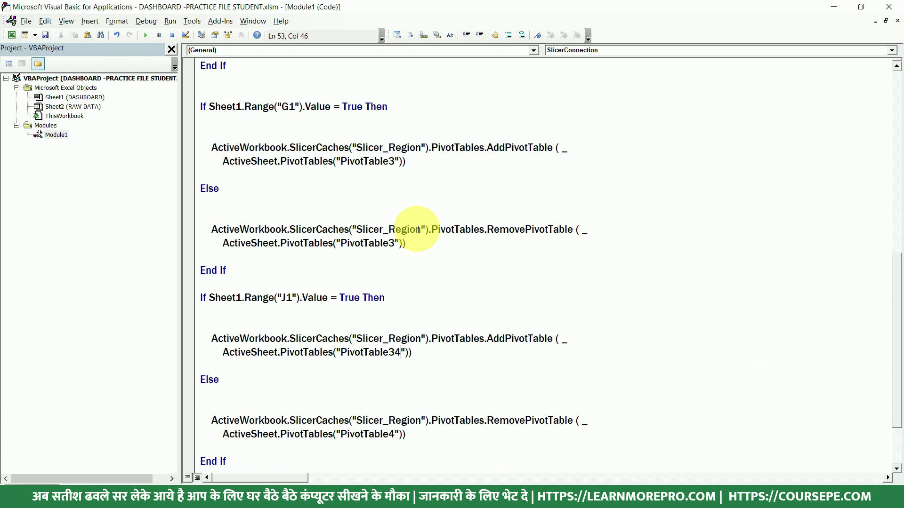
scroll(418, 230, up, 2)
scroll(249, 168, up, 2)
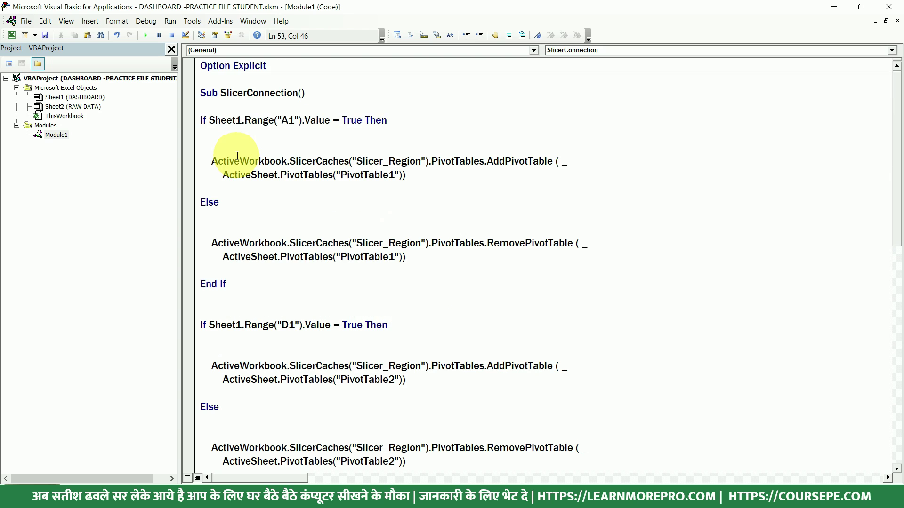
drag(199, 120, 240, 259)
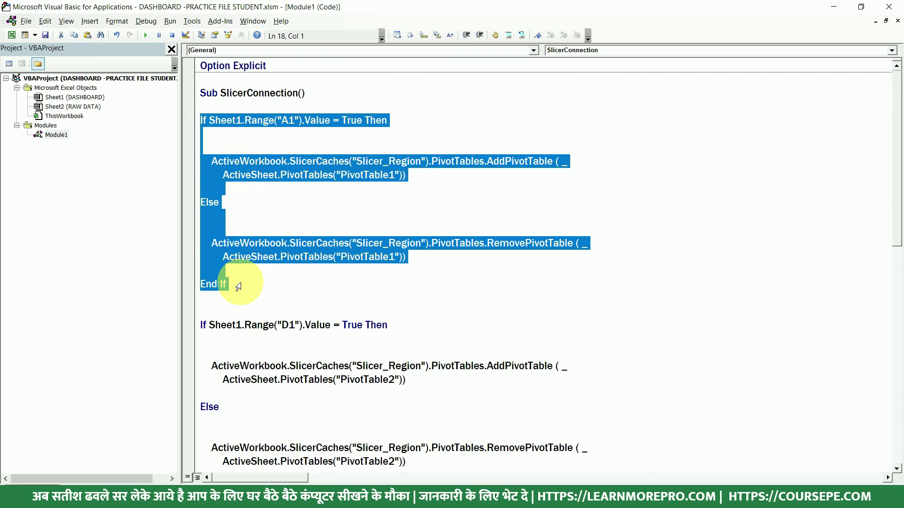
click(215, 107)
key(Return)
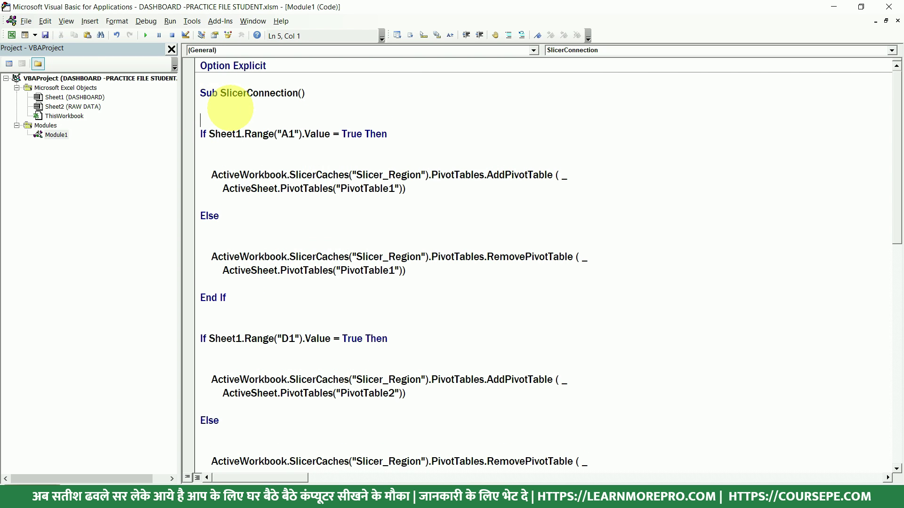
text('dASHBOAR)
key(BackSpace)
key(BackSpace)
key(BackSpace)
key(BackSpace)
key(BackSpace)
key(BackSpace)
key(BackSpace)
text(ashboard1)
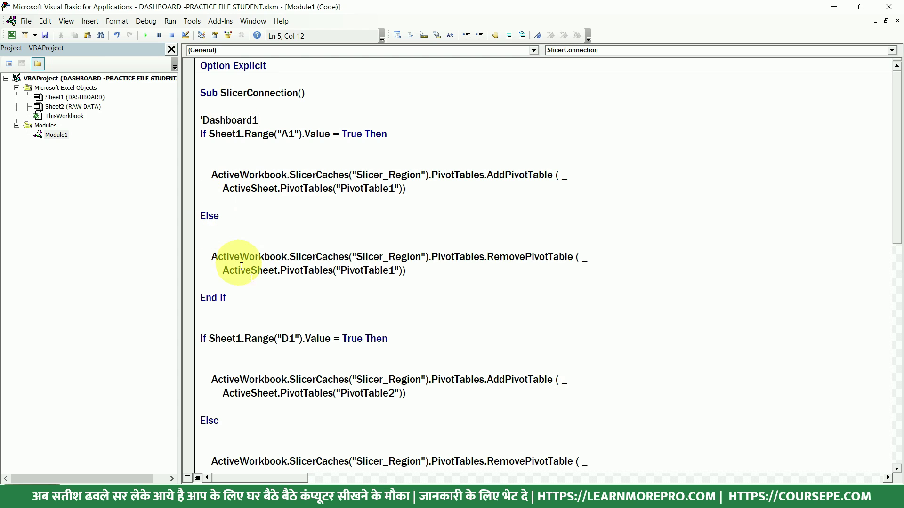
Add the comment 'Dashboard2 above the D1 If block in SlicerConnection, followed by a blank line.
click(266, 318)
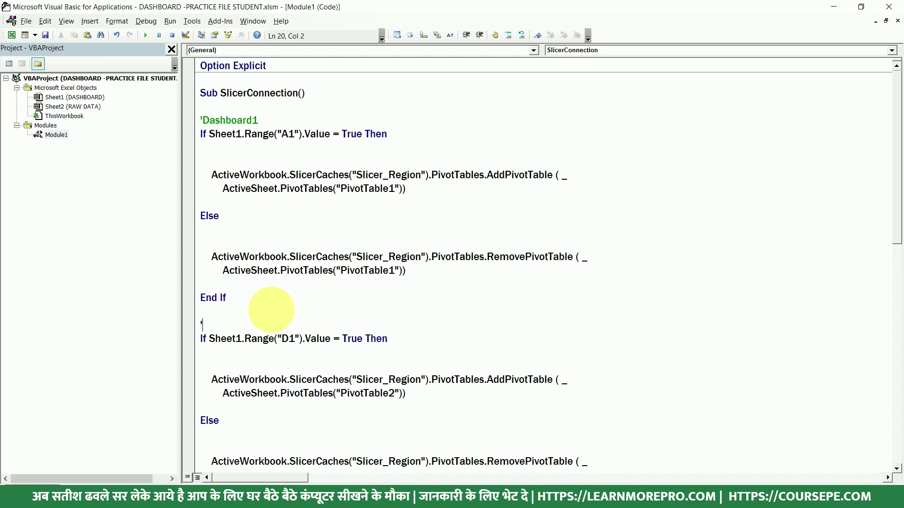
text('Dashboard2)
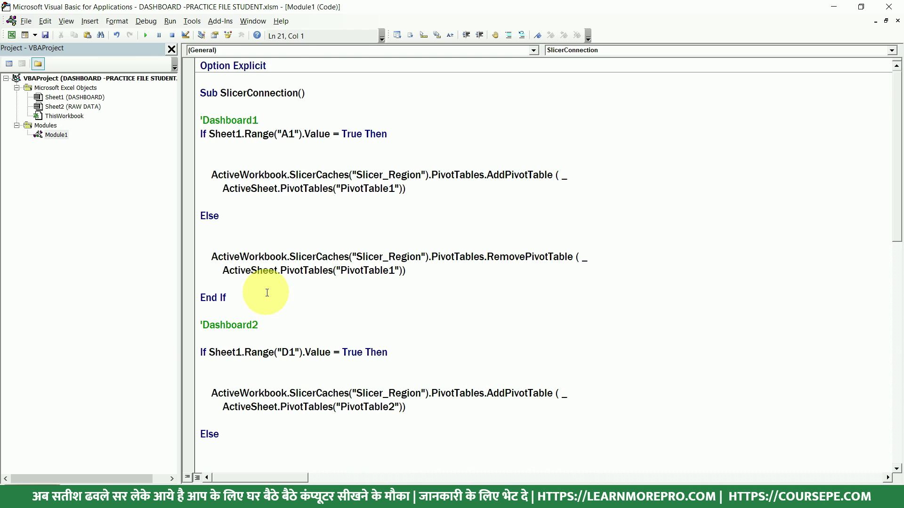
key(Return)
Add the comment 'Dashboard3 above the G1 If block in SlicerConnection.
scroll(263, 303, down, 5)
click(226, 330)
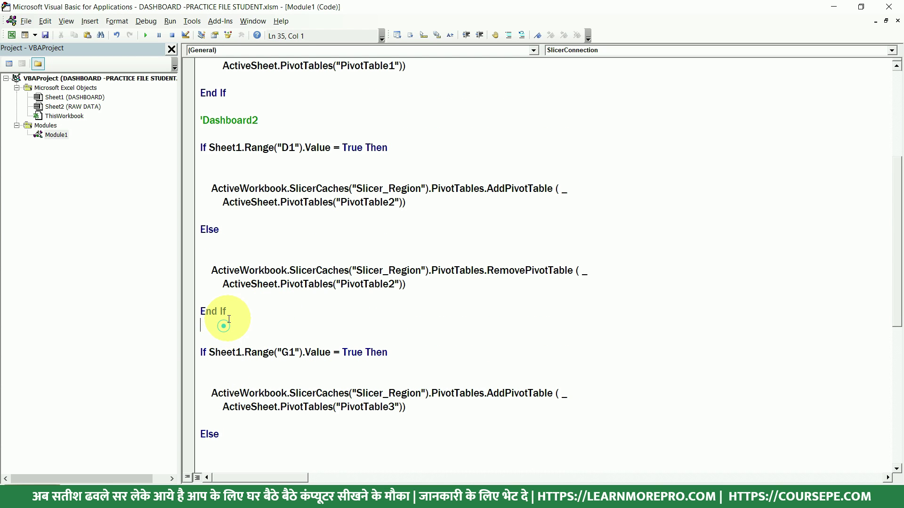
key(Return)
key(Return)
text(Dashboard3)
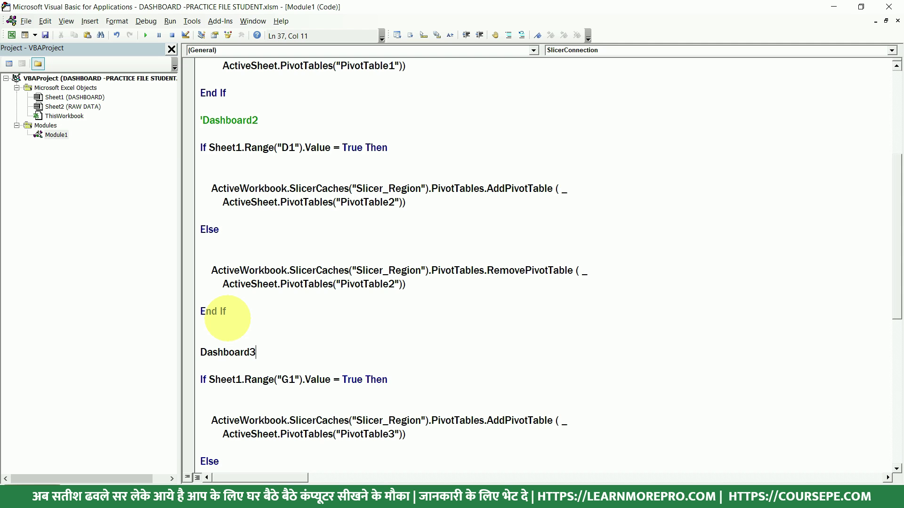
text(')
key(Down)
Add the comment 'Dashboard4 above the J1 If block in SlicerConnection.
scroll(235, 329, down, 4)
scroll(244, 339, down, 2)
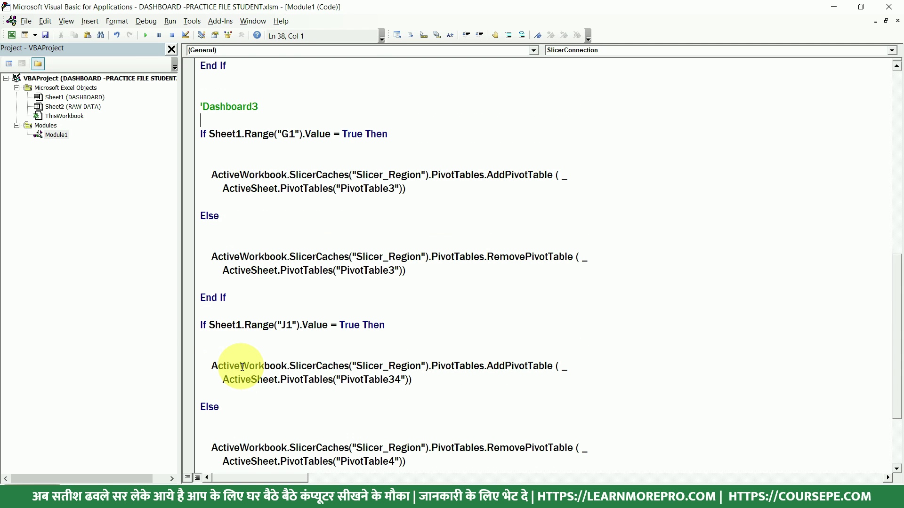
click(245, 308)
key(Return)
key(Return)
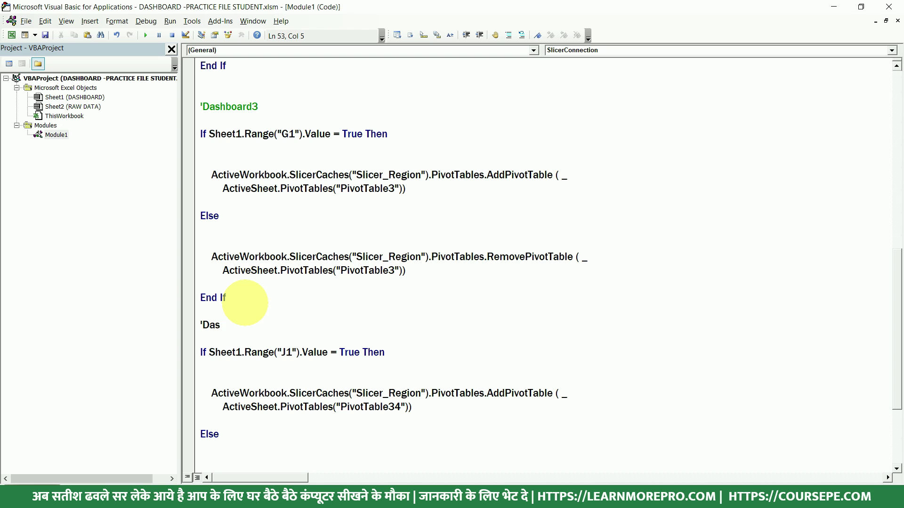
text('Dashboard4)
key(Down)
Review the SlicerConnection code from the 'Dashboard1 to the 'Dashboard4 block, examining the A1 condition and its AddPivotTable statement.
scroll(245, 292, up, 11)
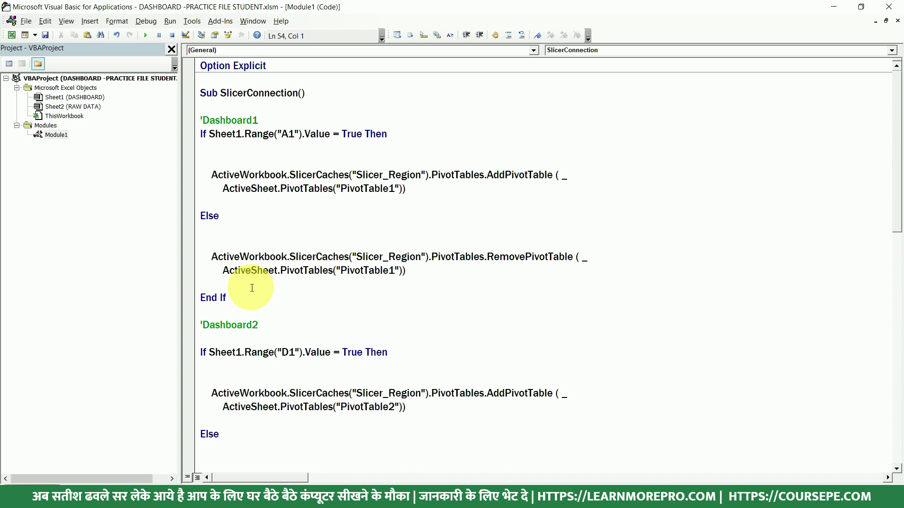
scroll(254, 283, down, 10)
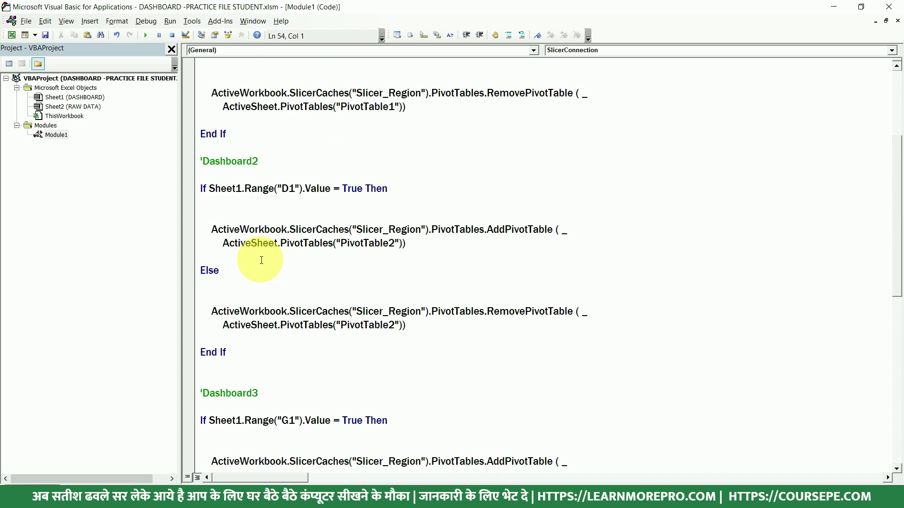
scroll(261, 268, down, 3)
scroll(404, 238, up, 8)
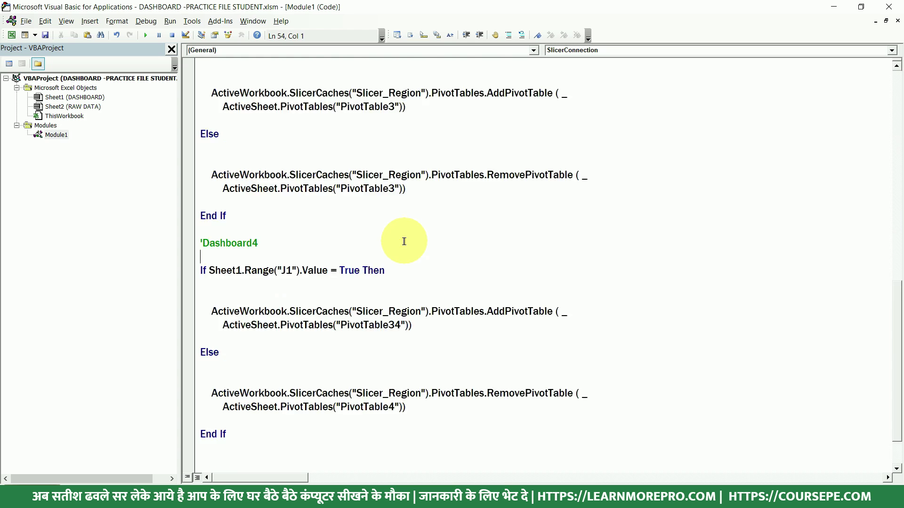
scroll(398, 243, up, 3)
drag(387, 134, 228, 134)
drag(418, 198, 192, 172)
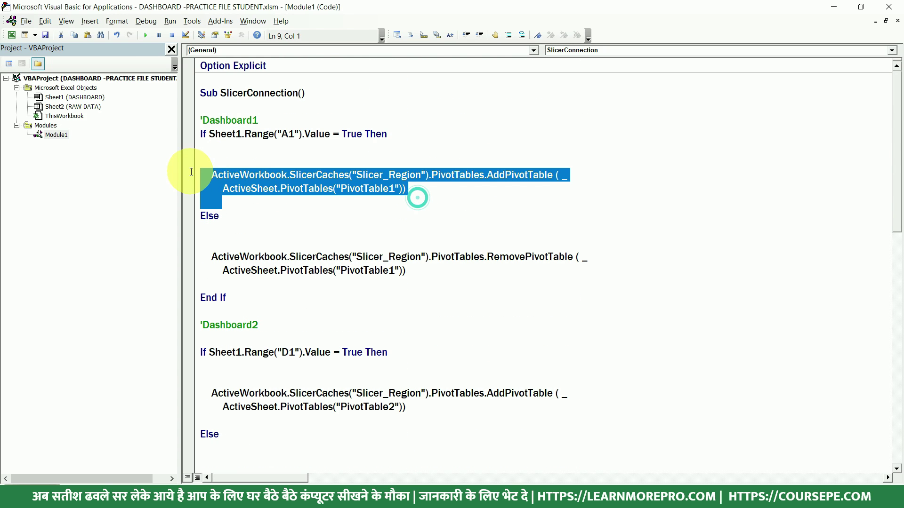
click(277, 216)
click(230, 162)
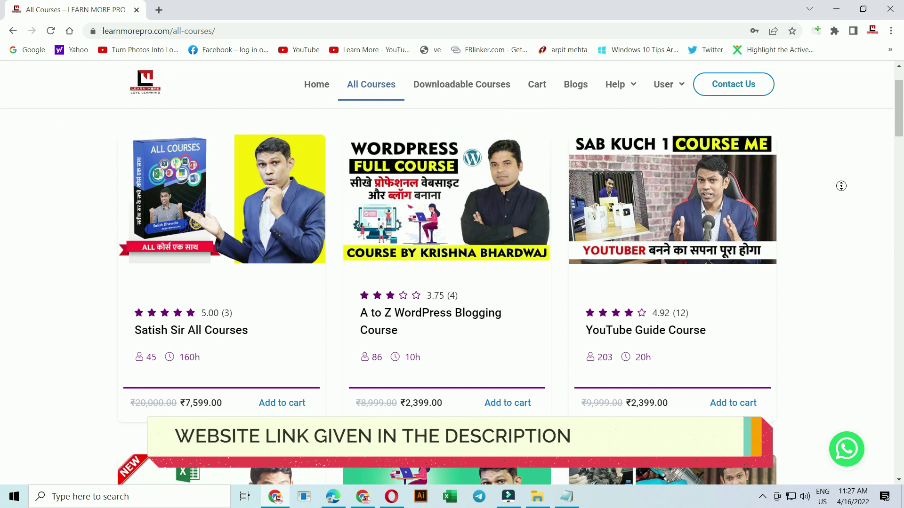
scroll(841, 211, down, 3)
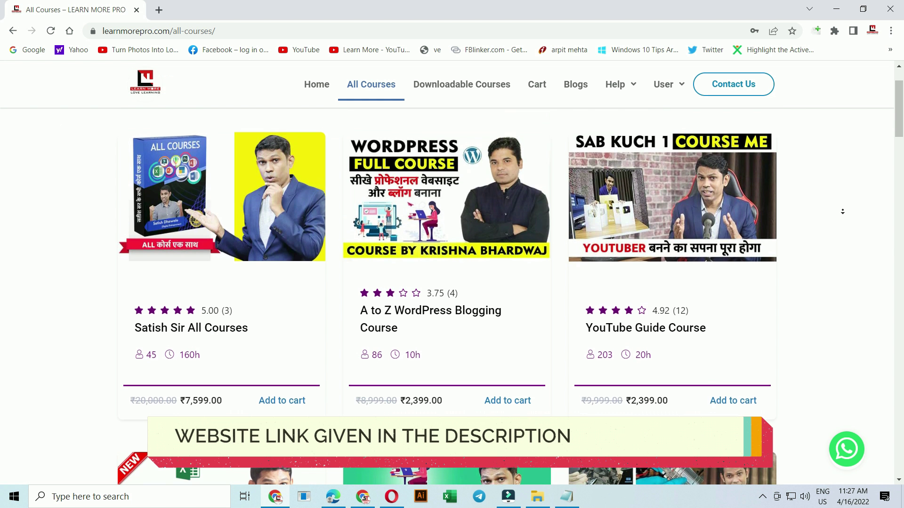
scroll(842, 215, down, 3)
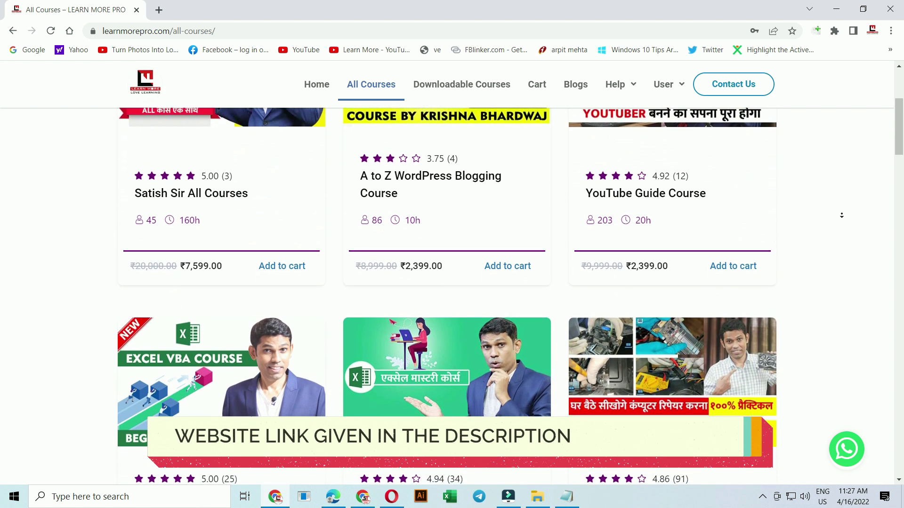
scroll(841, 215, down, 2)
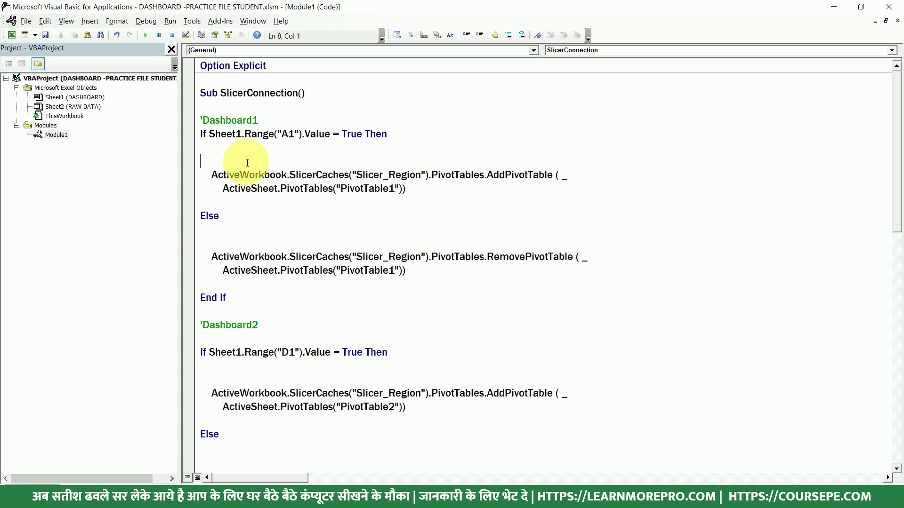
Switch back to Excel and move the Region slicer over row 1 of the DASHBOARD sheet, covering the linked cells.
key(alt+F11)
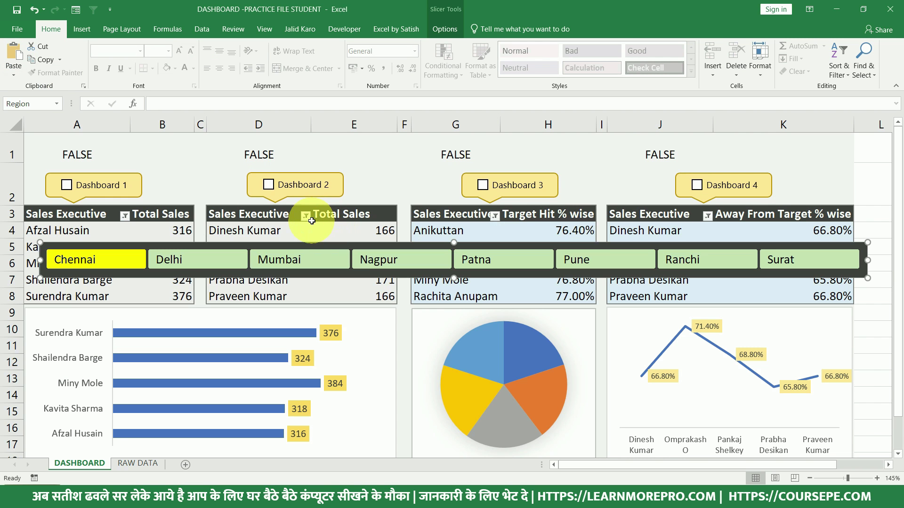
drag(292, 237, 262, 136)
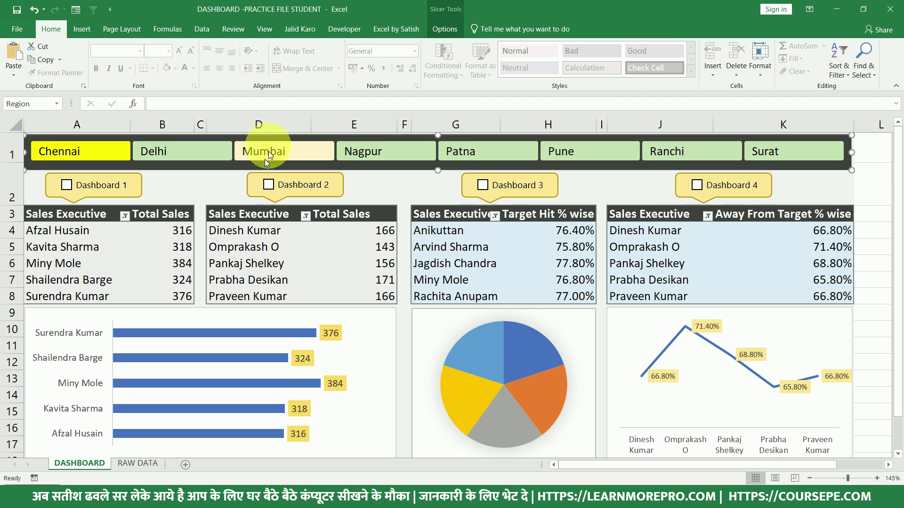
click(209, 191)
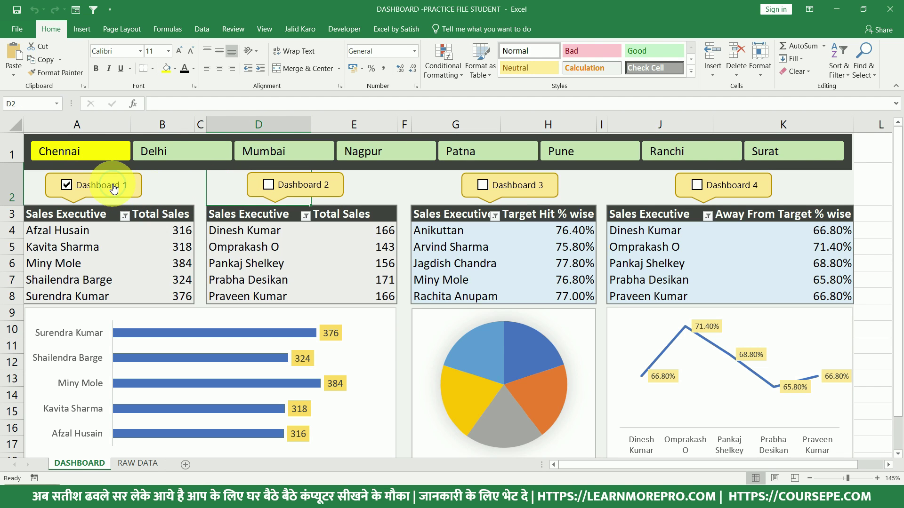
Test the Dashboard 1 connection by filtering the Region slicer by Delhi and Mumbai, and clear its check box.
click(173, 155)
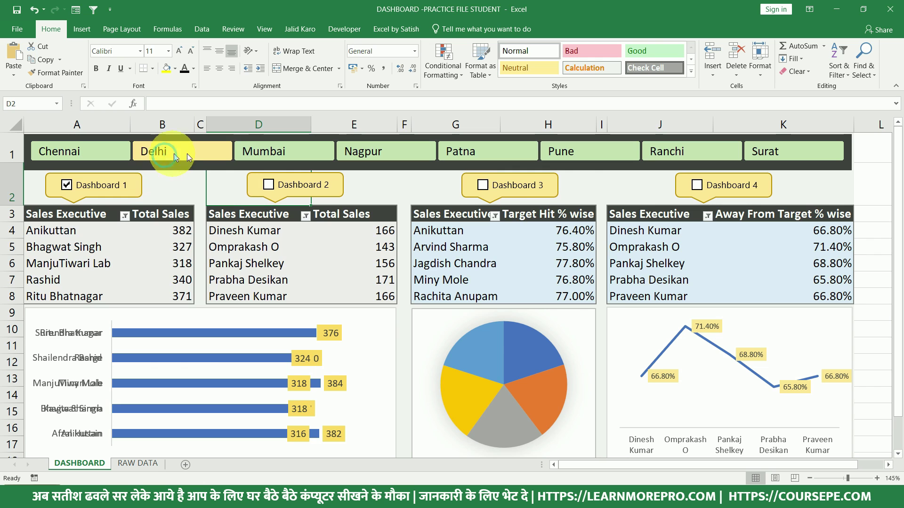
click(263, 149)
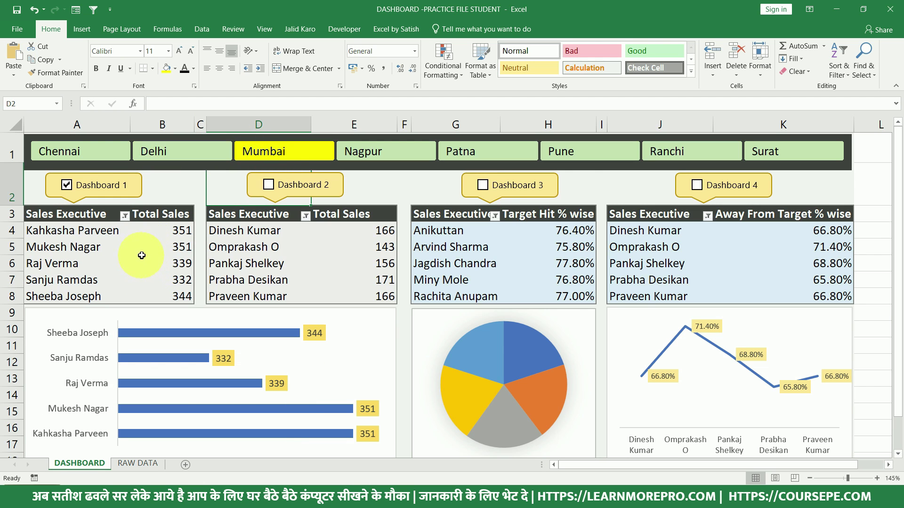
click(69, 184)
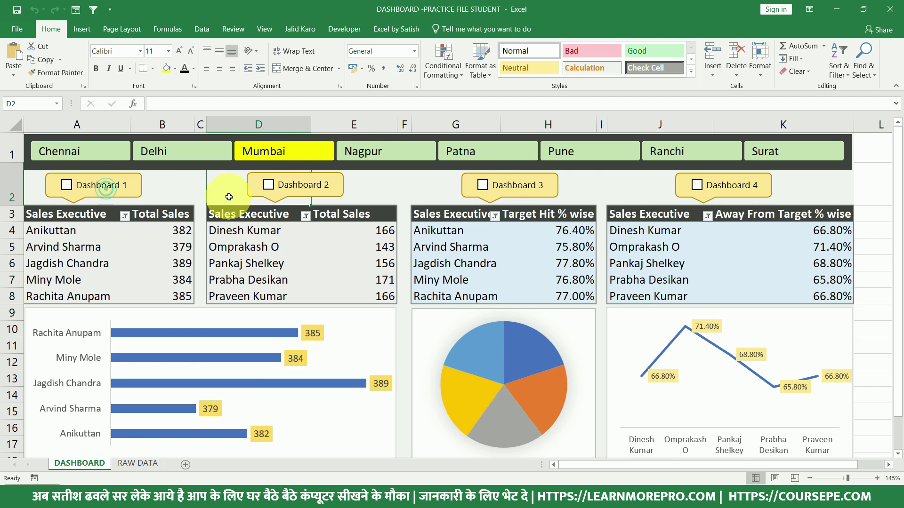
Tick Dashboard 2, test its connection with the regions Nagpur, Patna and Pune, and clear the check box.
click(278, 186)
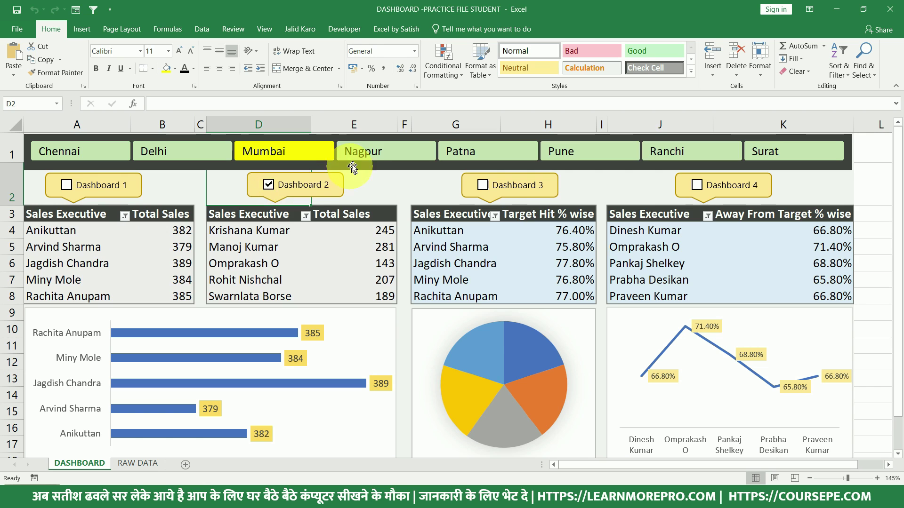
click(363, 158)
click(448, 152)
click(554, 150)
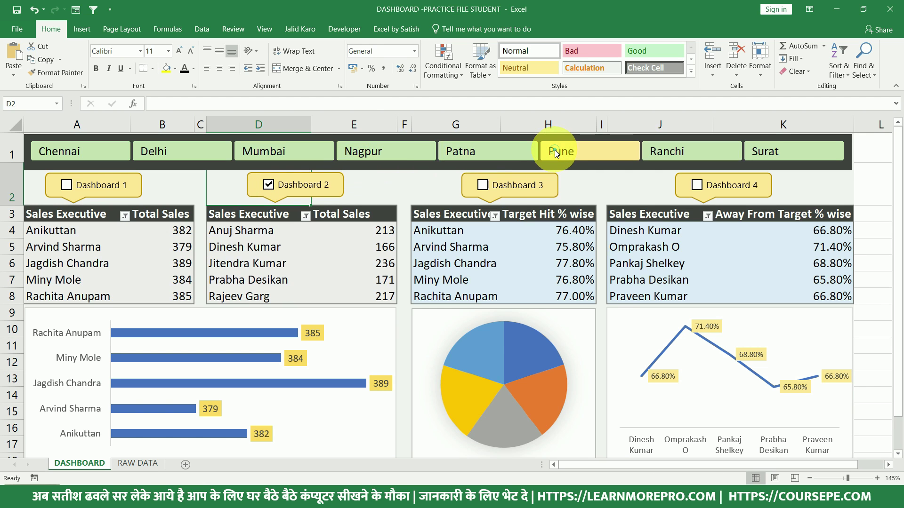
click(299, 187)
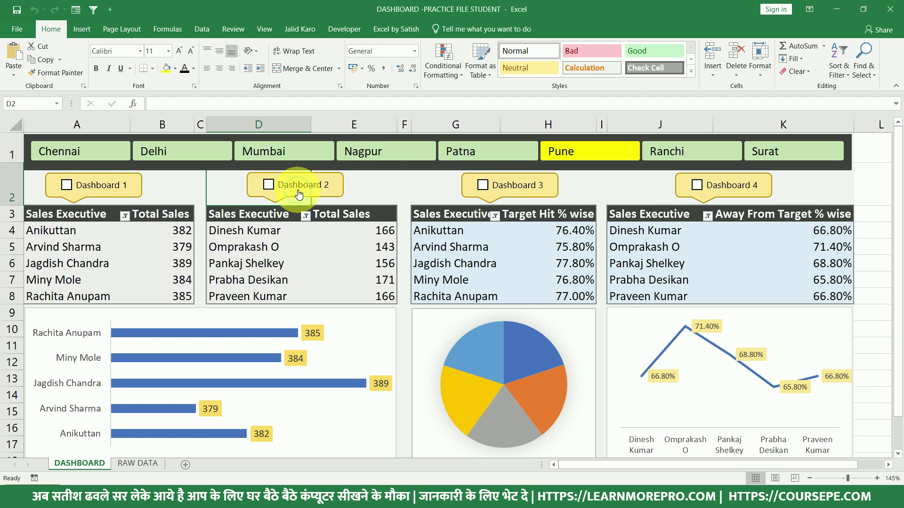
Tick Dashboard 3, test its connection with the regions Mumbai, Nagpur and Patna, and clear the check box.
click(485, 186)
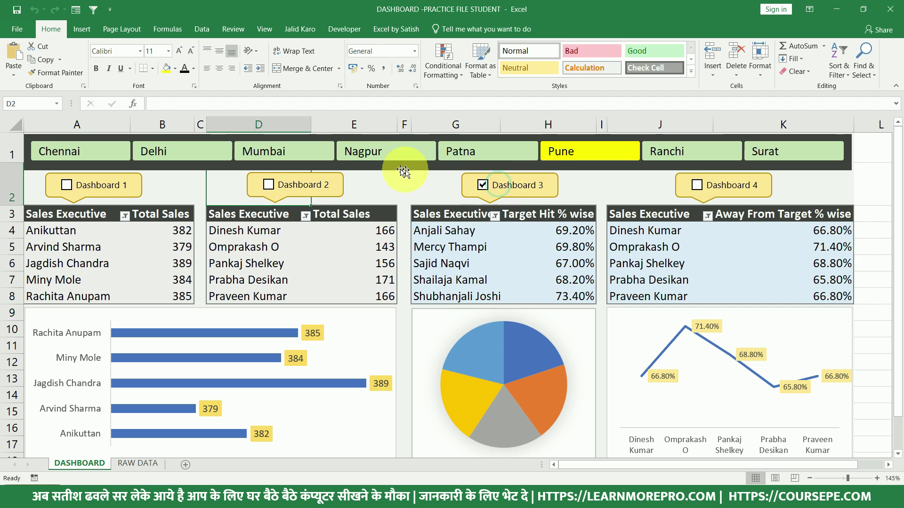
click(403, 170)
click(314, 152)
click(368, 152)
click(464, 149)
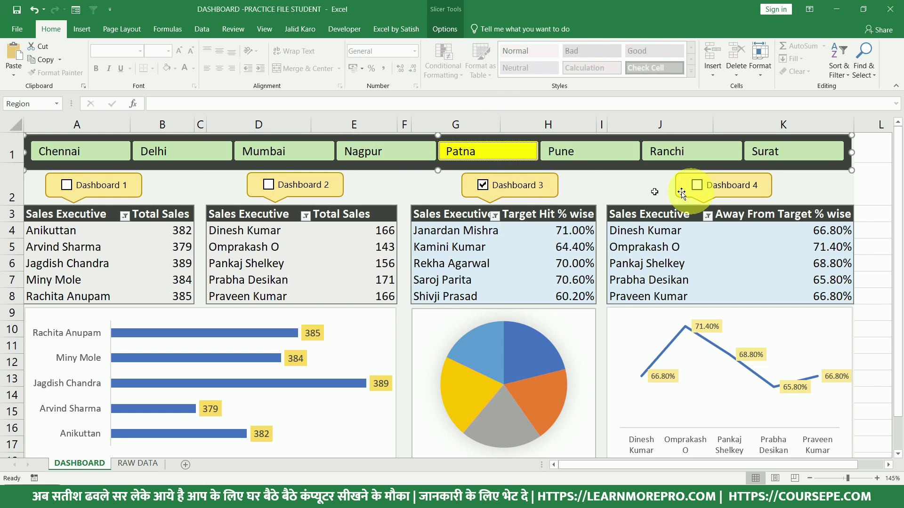
click(484, 186)
Tick Dashboard 4, debug the macro, and correct the pivot table name in the J1 AddPivotTable statement to PivotTable4.
click(697, 186)
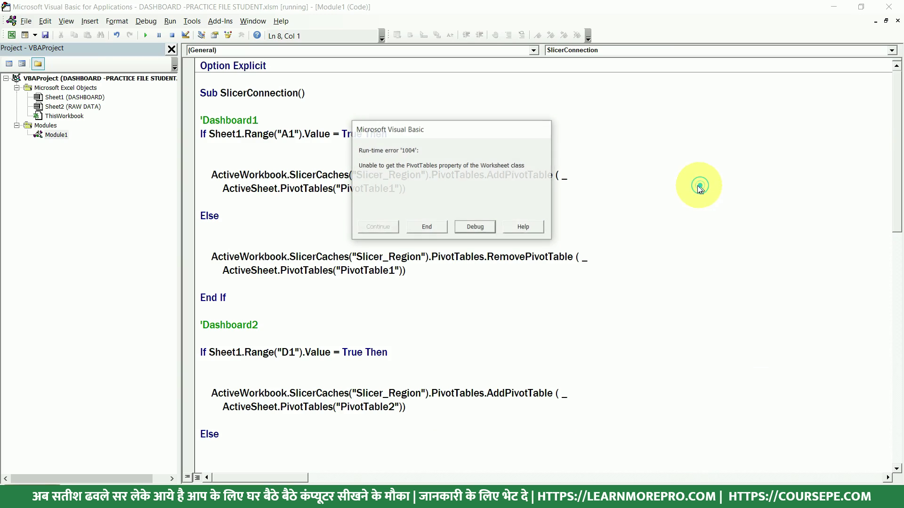
click(476, 227)
drag(401, 284, 395, 284)
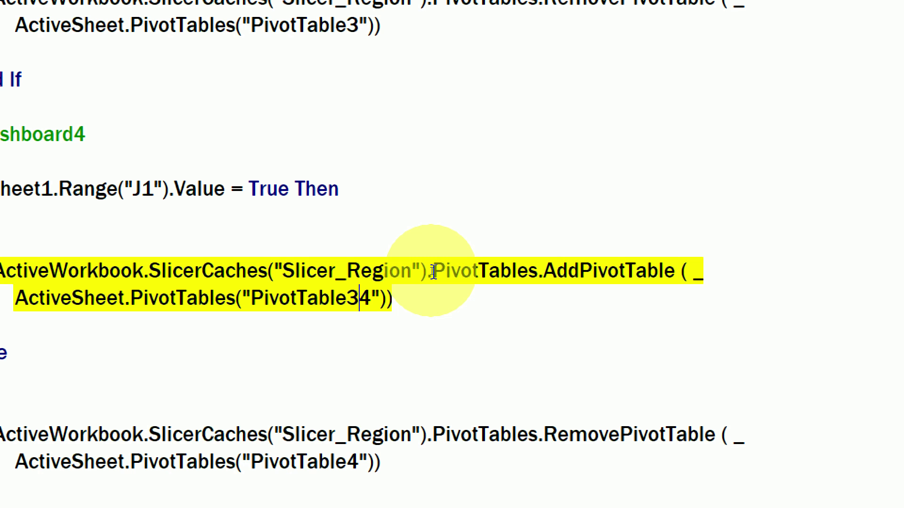
key(BackSpace)
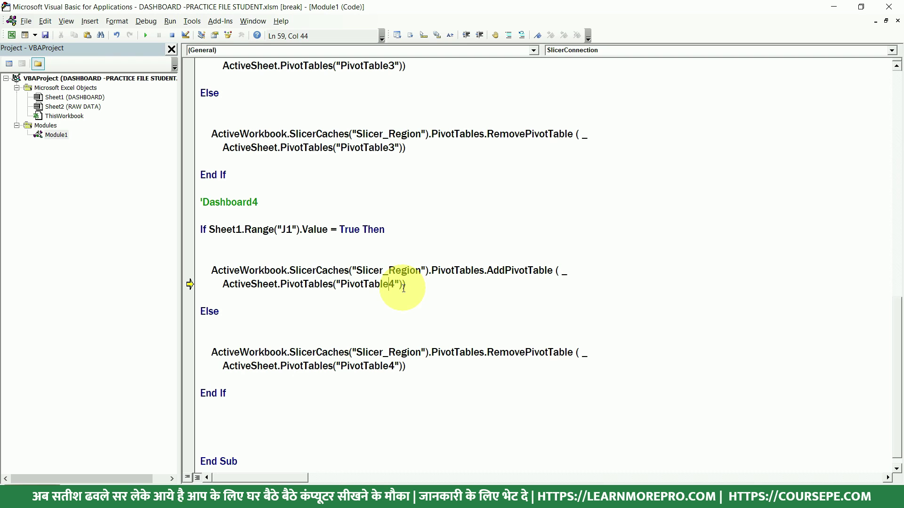
Reset the halted SlicerConnection macro and return to the DASHBOARD sheet in Excel.
key(alt+F11)
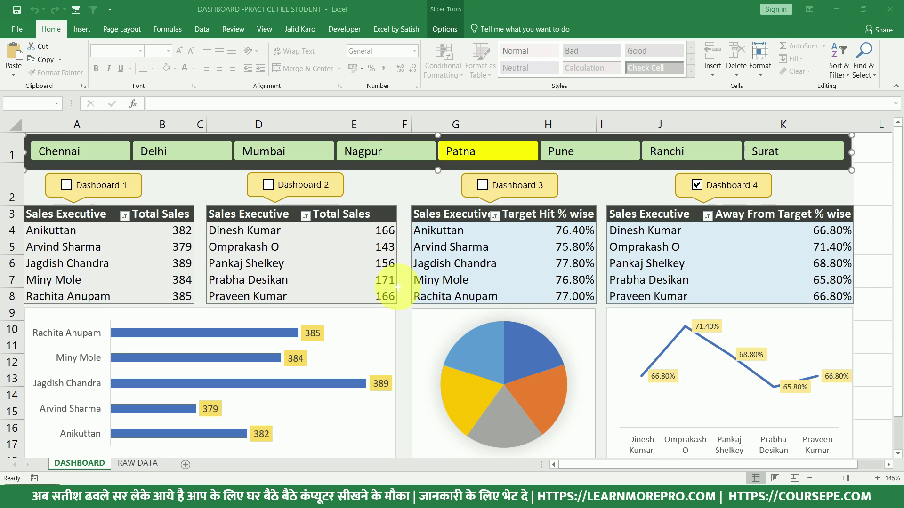
key(alt+F11)
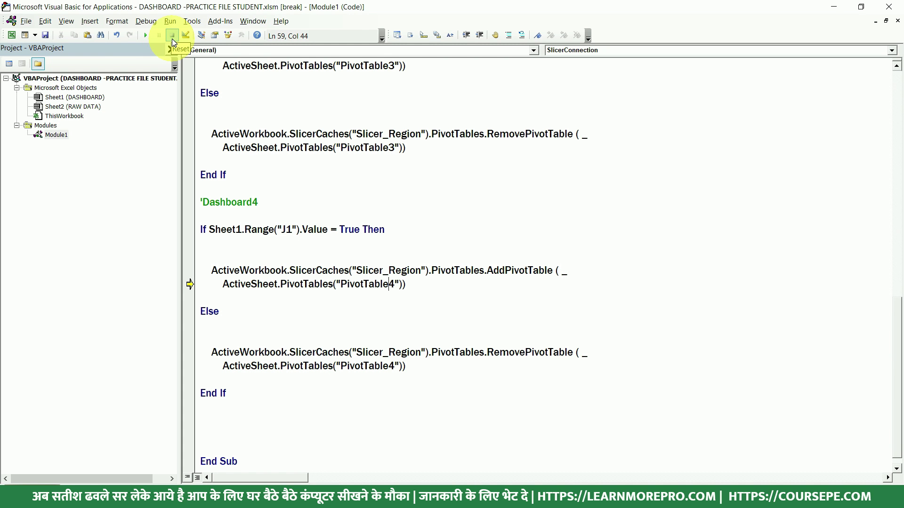
click(172, 39)
key(alt+F11)
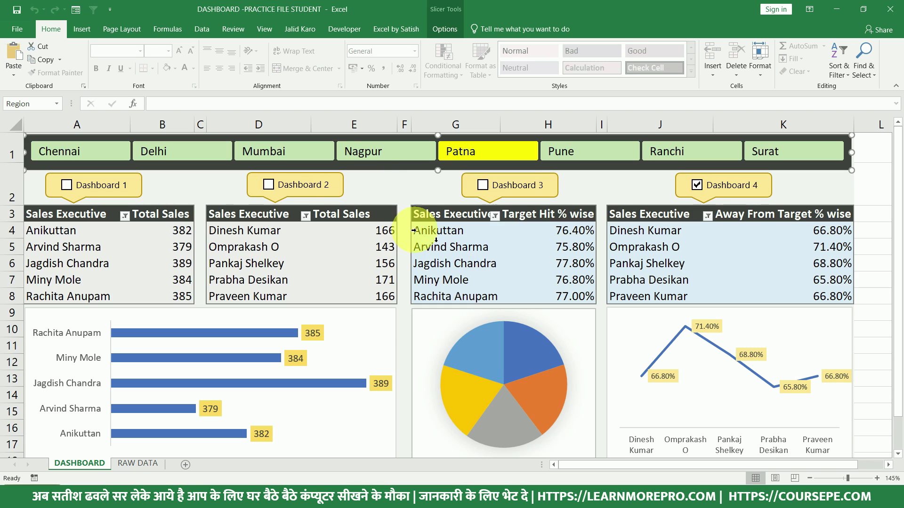
Toggle the Dashboard 3 and Dashboard 4 check boxes to test the corrected macro, leaving only Dashboard 4 ticked.
click(515, 189)
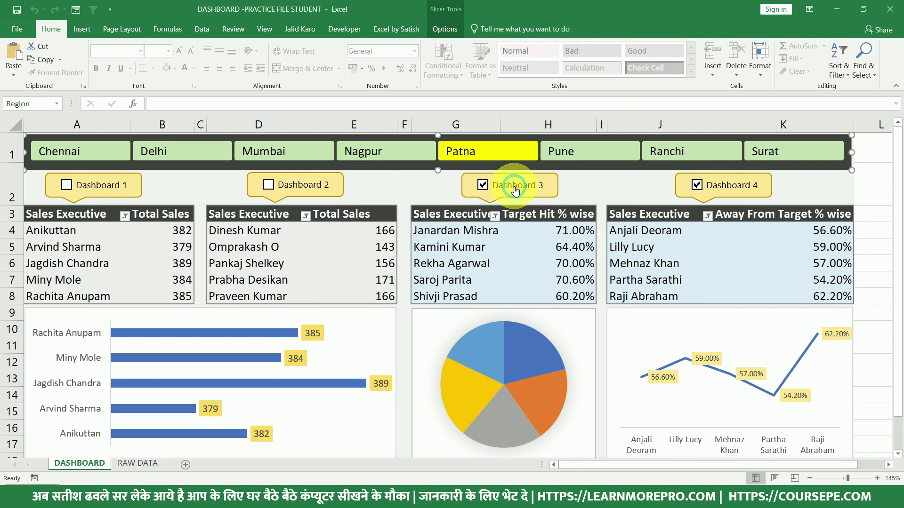
click(515, 190)
click(515, 188)
click(515, 189)
click(698, 187)
click(697, 188)
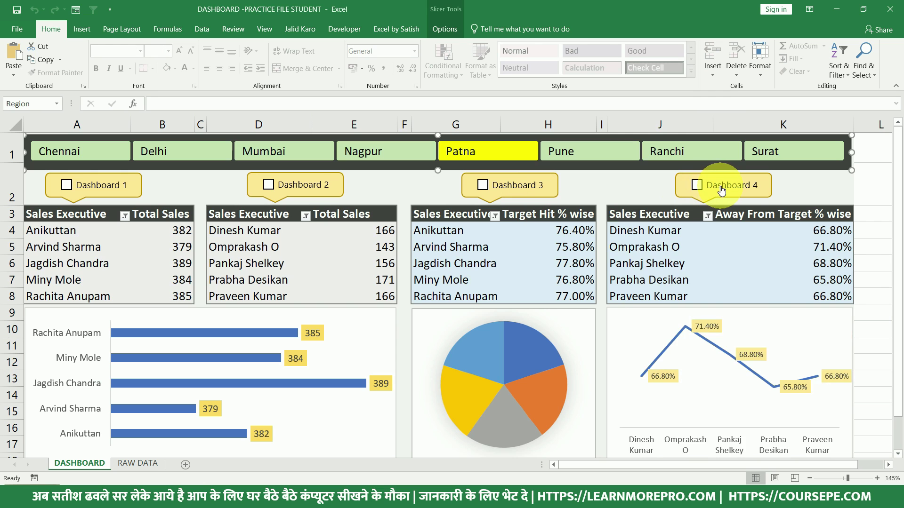
Test the Dashboard 4 connection by filtering the Region slicer by Ranchi, Pune, Patna and Nagpur in turn.
click(684, 156)
click(564, 155)
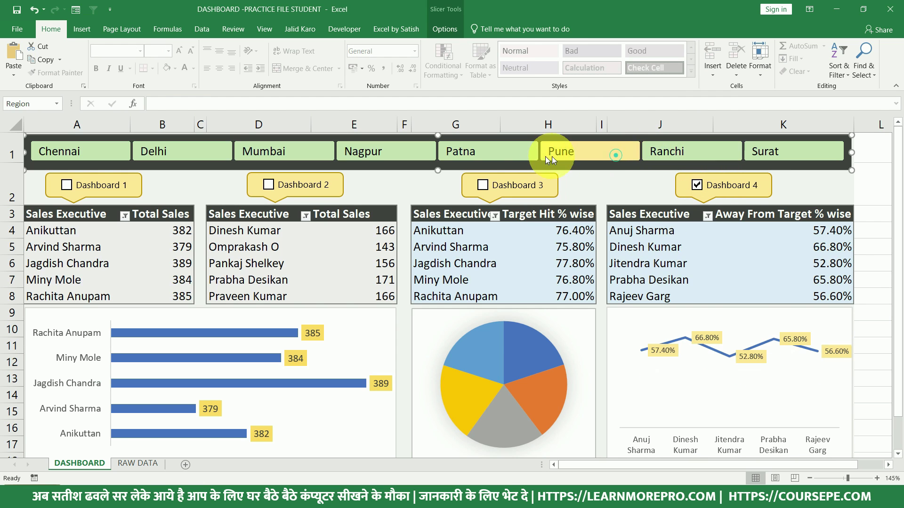
click(470, 154)
click(422, 156)
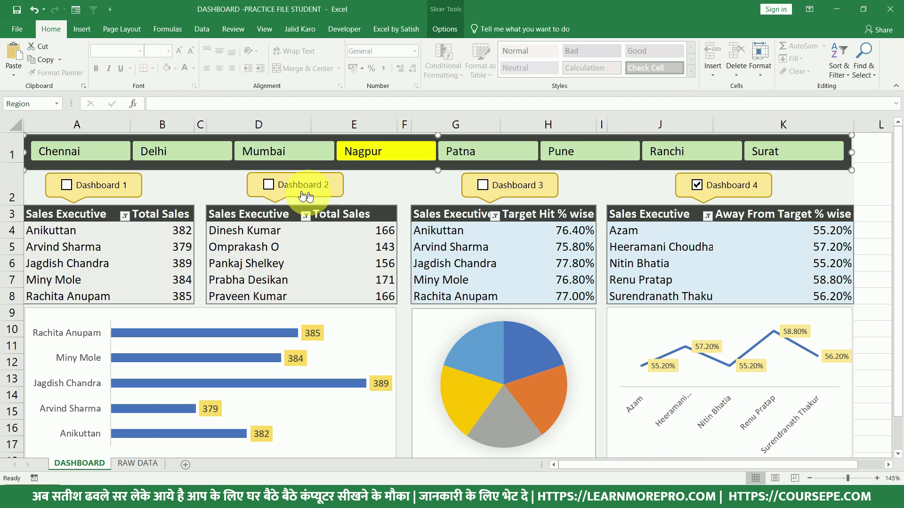
Tick Dashboard 2 and test its connection by filtering the Region slicer by Patna, Pune and Ranchi in turn.
click(289, 185)
click(463, 157)
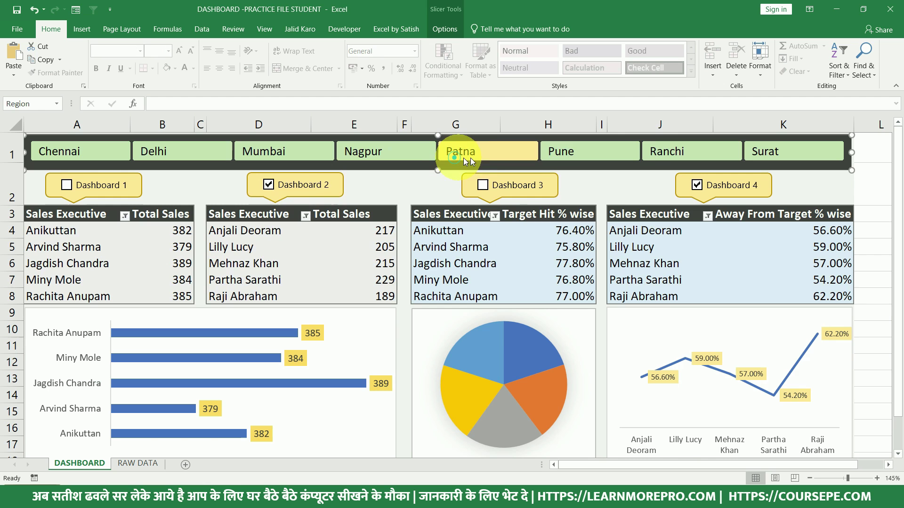
click(563, 152)
click(656, 151)
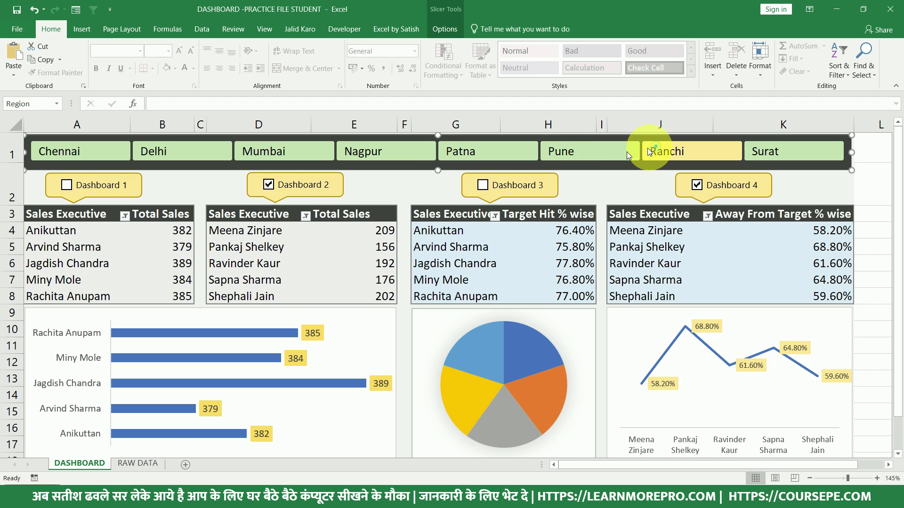
Tick Dashboard 1, untick Dashboard 2, and filter the Region slicer by Mumbai, Delhi, Nagpur, Patna, Pune, Ranchi and Surat in turn.
click(105, 189)
click(270, 185)
click(259, 150)
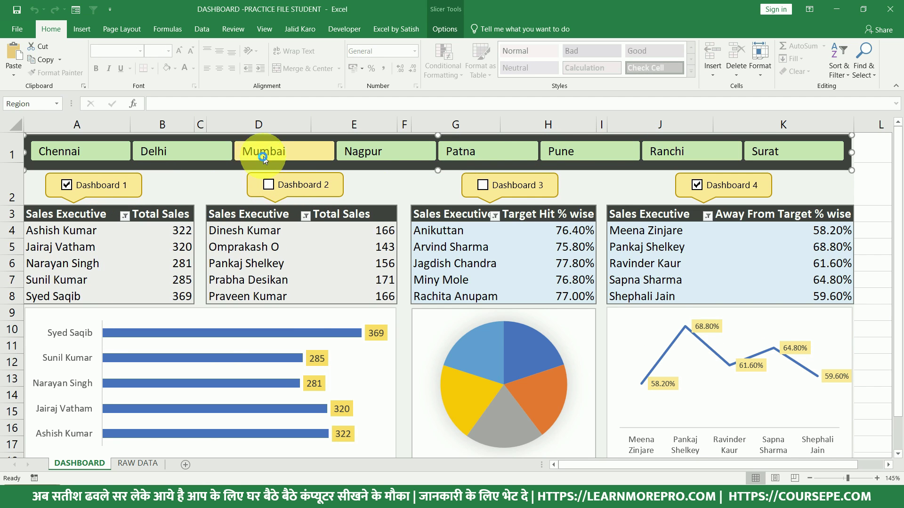
click(186, 153)
click(357, 157)
click(481, 151)
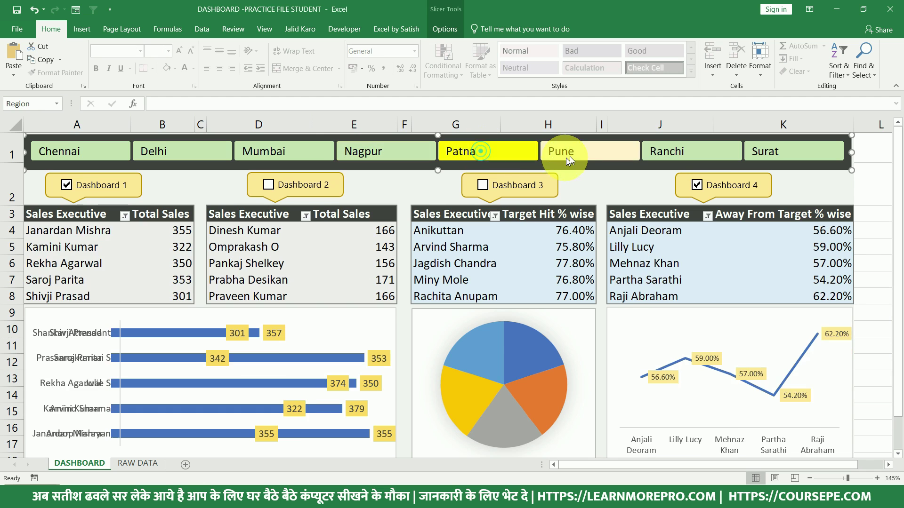
click(569, 156)
click(722, 154)
click(779, 154)
Continue testing Dashboards 1 and 4 by filtering the Region slicer by Pune, Patna, Nagpur, Mumbai, Delhi and Chennai in turn.
click(606, 155)
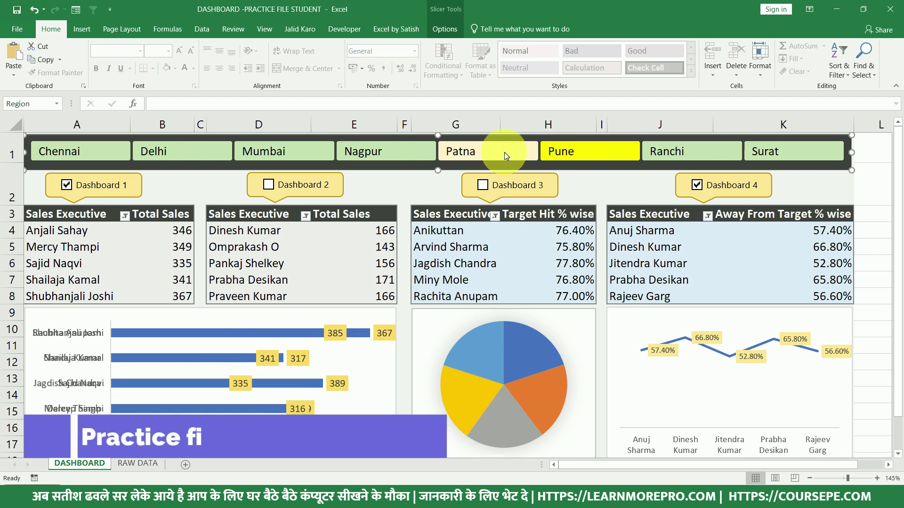
click(504, 151)
click(396, 159)
click(267, 157)
click(199, 157)
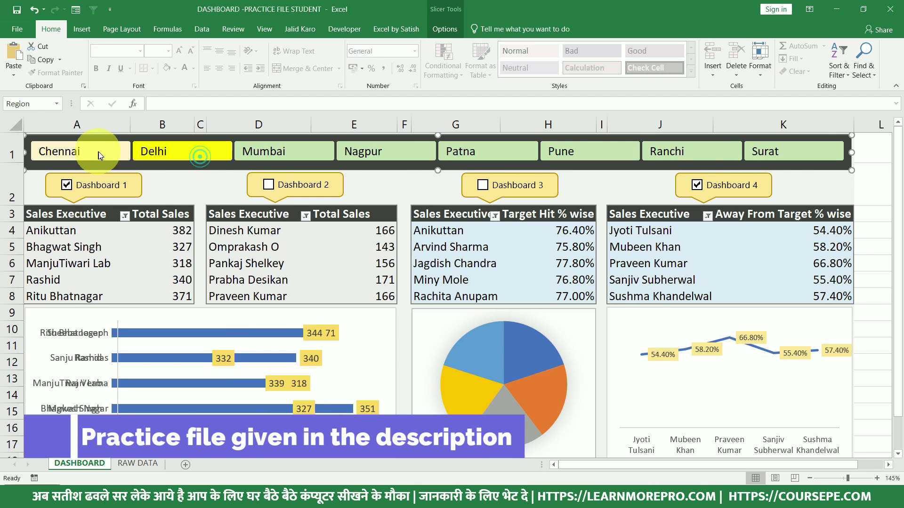
click(97, 150)
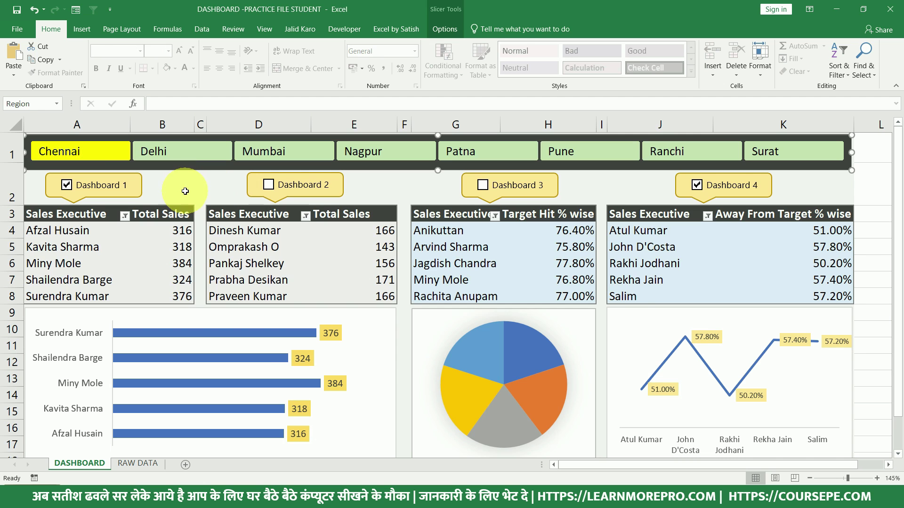
Review the AddPivotTable and RemovePivotTable statements for PivotTable2 in the Dashboard2 block of the SlicerConnection macro in the Visual Basic editor.
click(201, 174)
key(alt+F11)
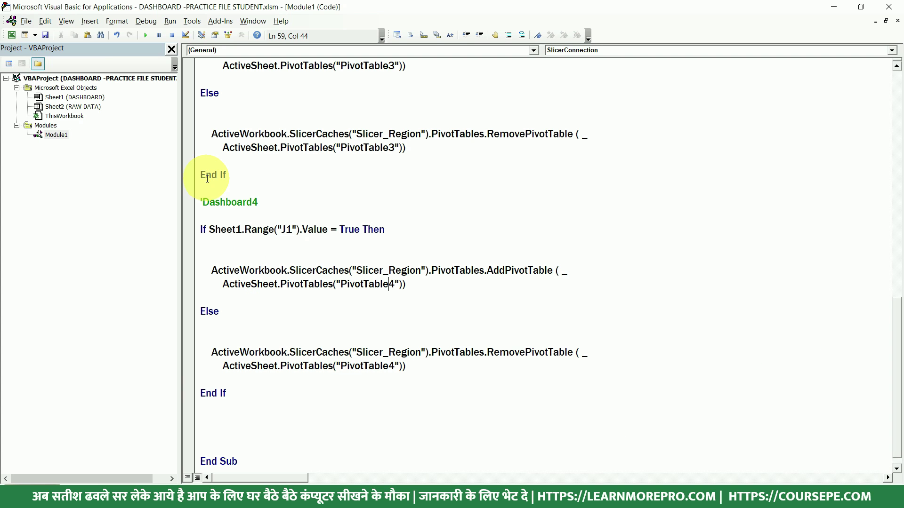
scroll(207, 178, up, 8)
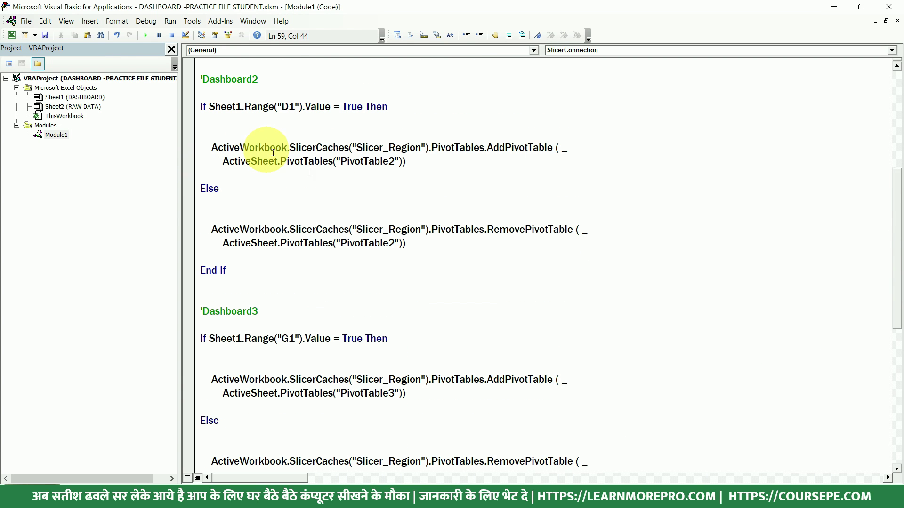
drag(405, 244, 211, 230)
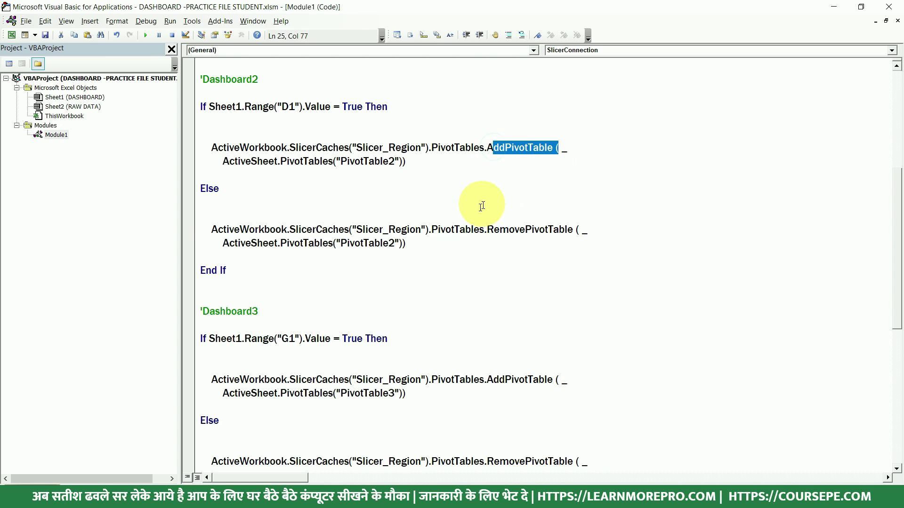
drag(499, 229, 572, 230)
drag(406, 244, 212, 229)
click(276, 166)
drag(411, 162, 213, 147)
Return to Excel and disconnect PivotTable1 and PivotTable4 in the Region slicer's Report Connections.
key(alt+Tab)
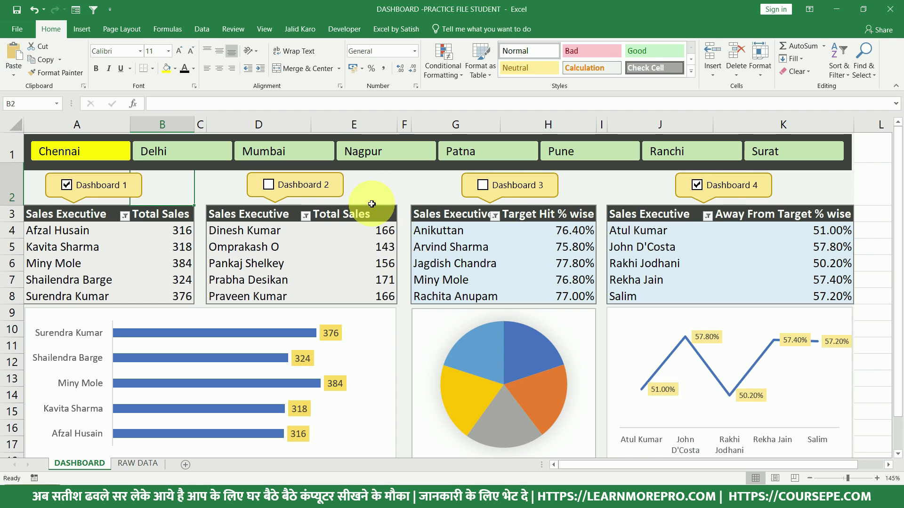
right_click(357, 166)
click(394, 311)
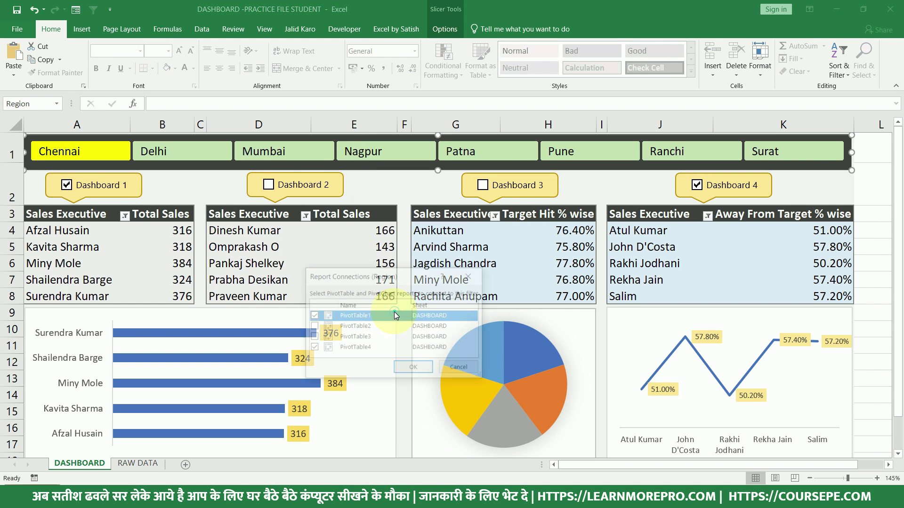
click(313, 316)
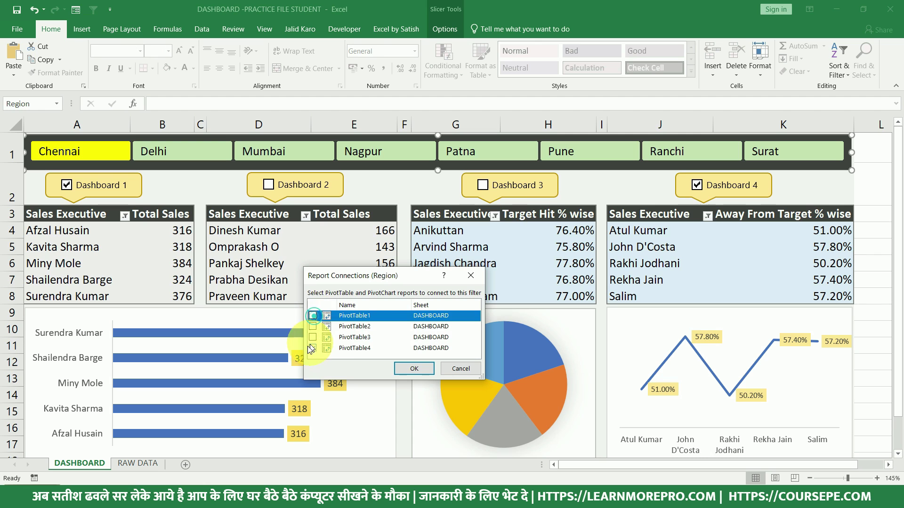
click(313, 348)
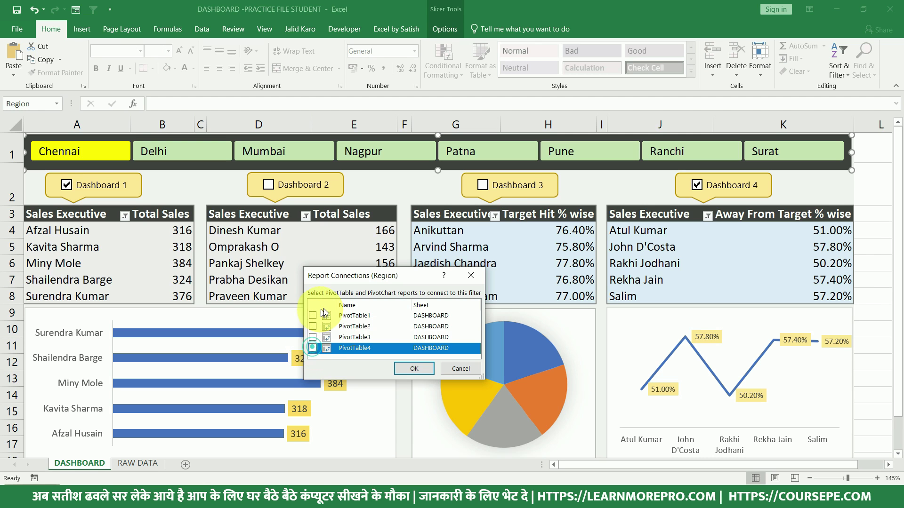
click(411, 369)
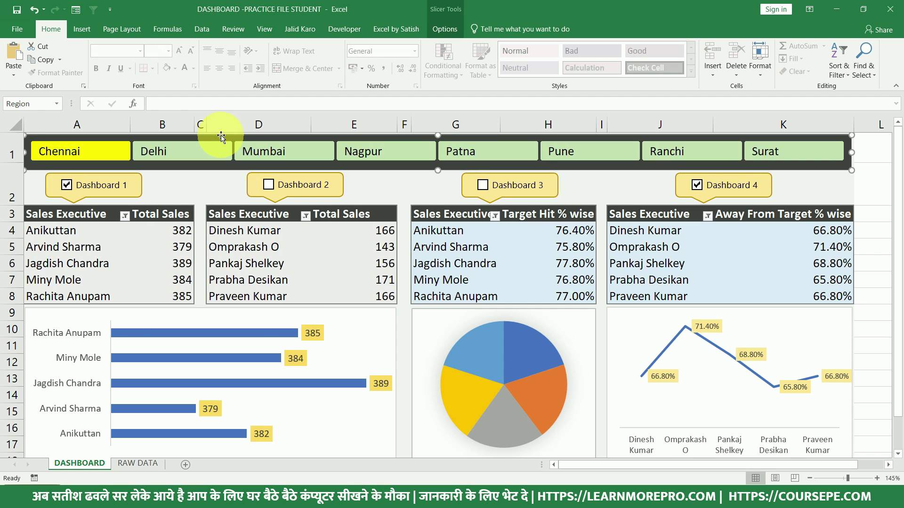
Toggle the dashboard check boxes to rerun the macro, leaving Dashboards 1, 2, 3 and 4 all ticked.
key(alt+F11)
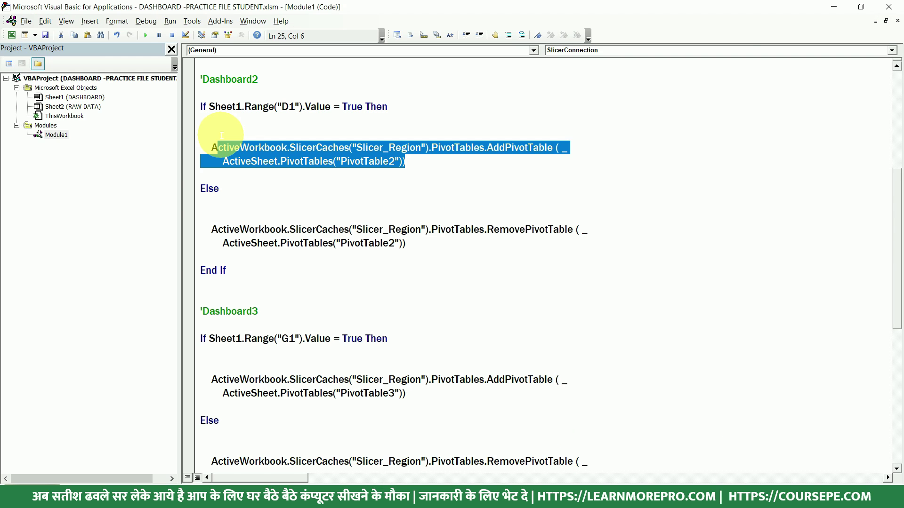
key(alt+F11)
click(87, 185)
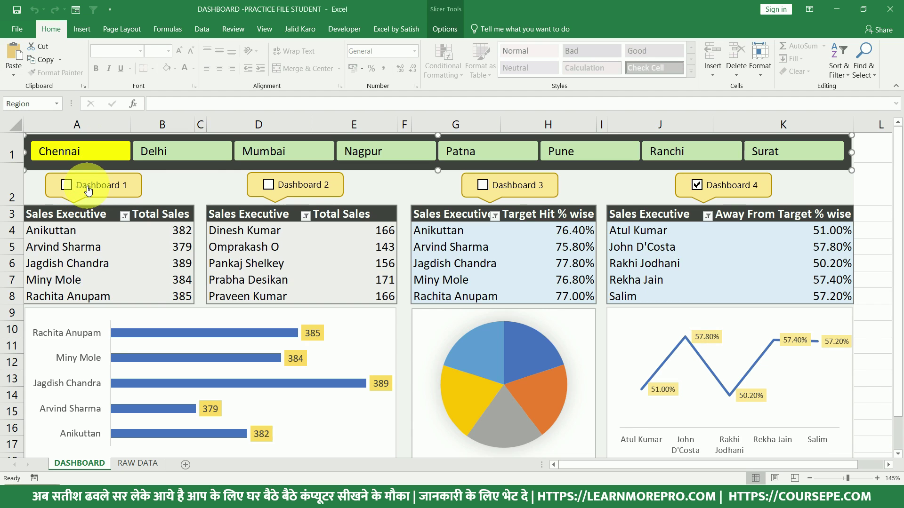
click(268, 184)
click(483, 185)
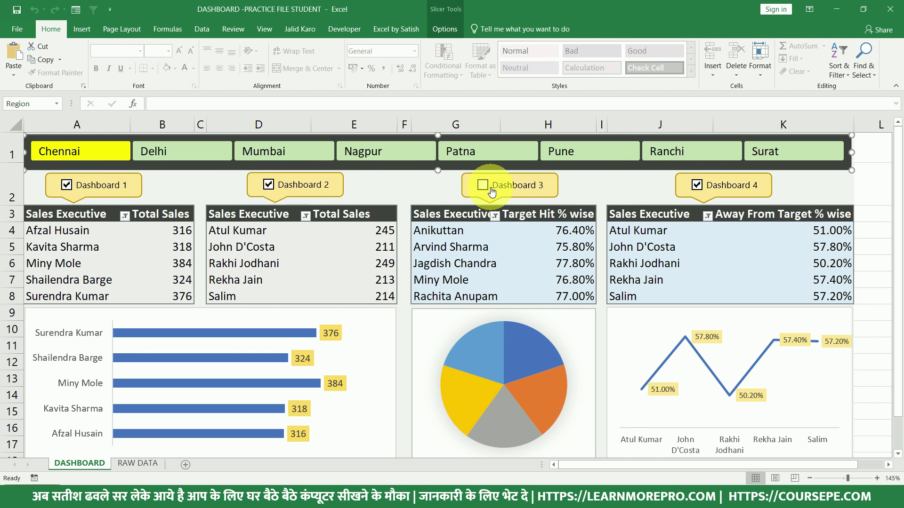
Test all four connected pivot tables by filtering the Region slicer by Patna, Nagpur and Delhi in turn.
click(490, 152)
click(369, 154)
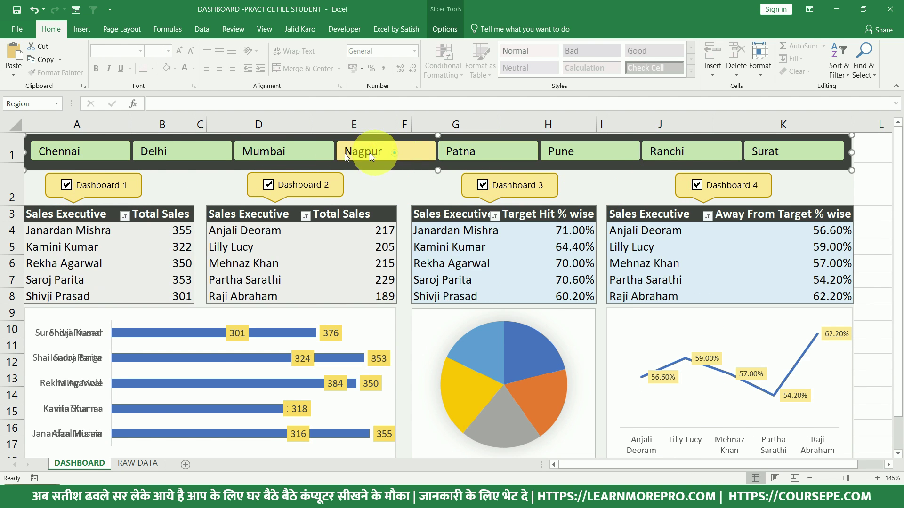
click(211, 156)
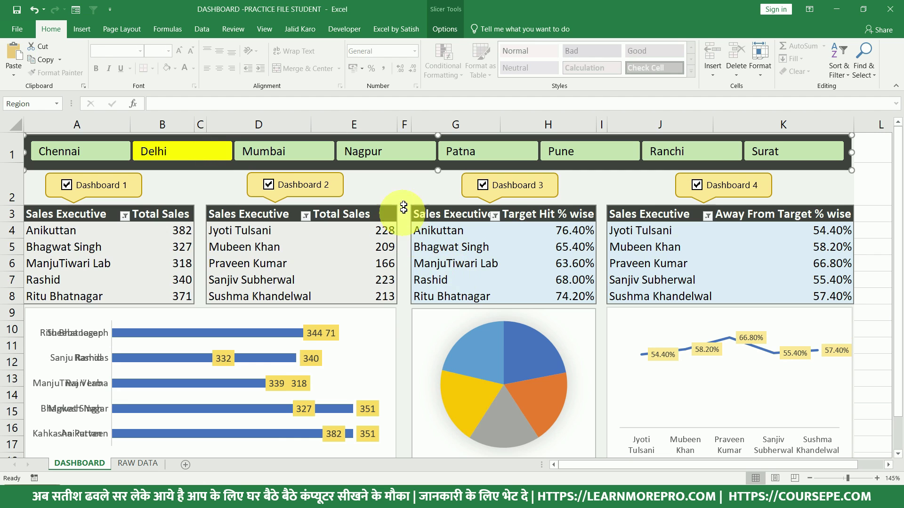
click(400, 194)
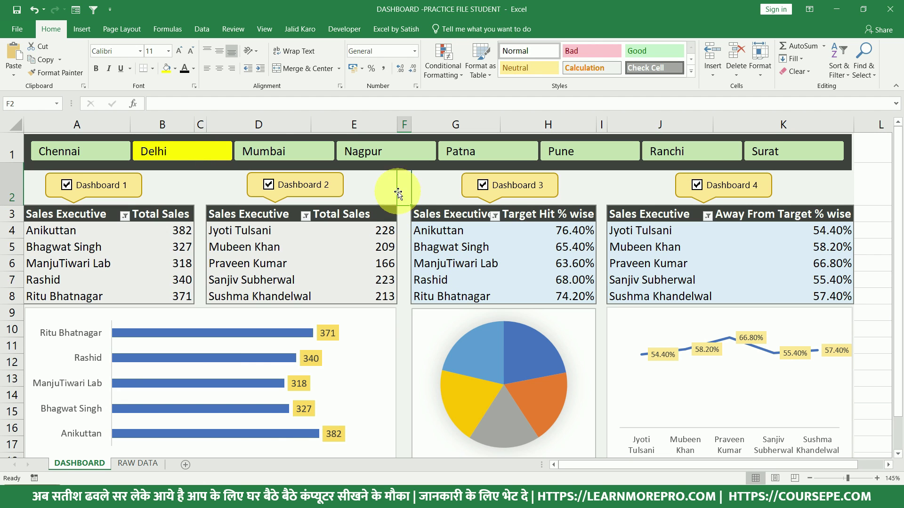
click(332, 261)
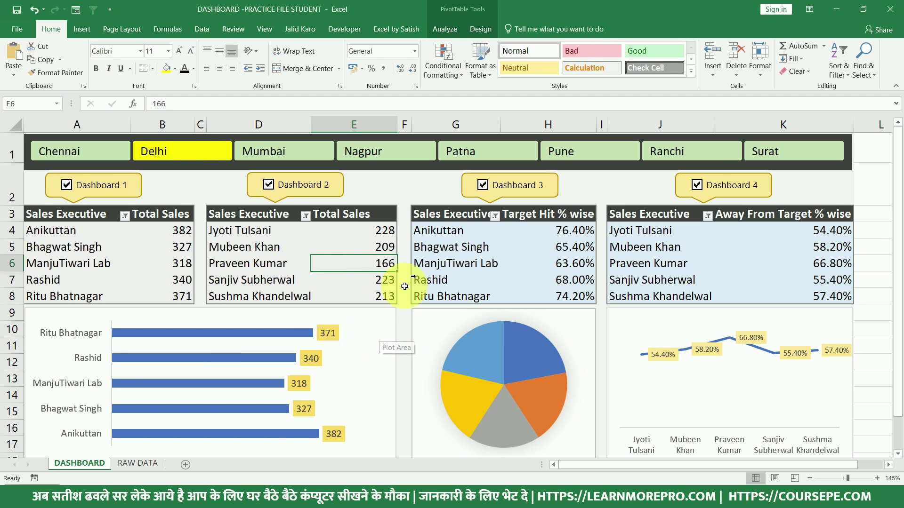
click(466, 214)
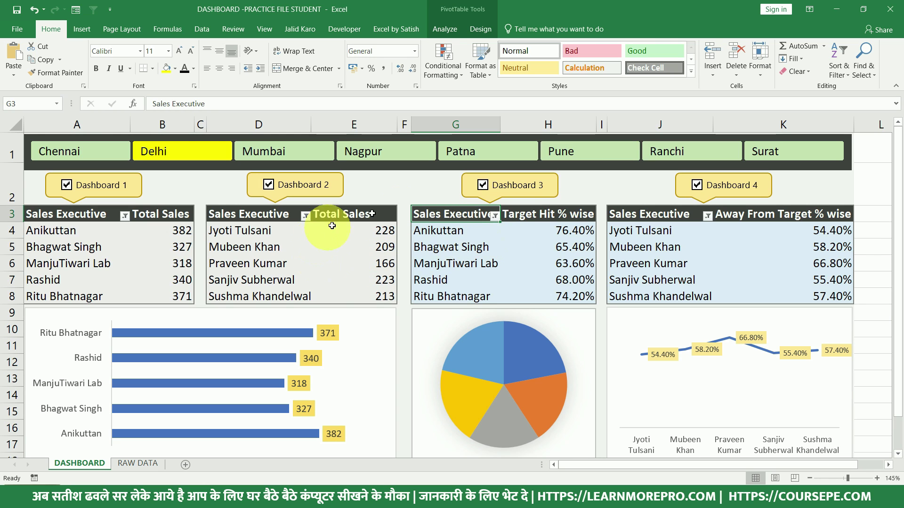
click(311, 268)
click(379, 228)
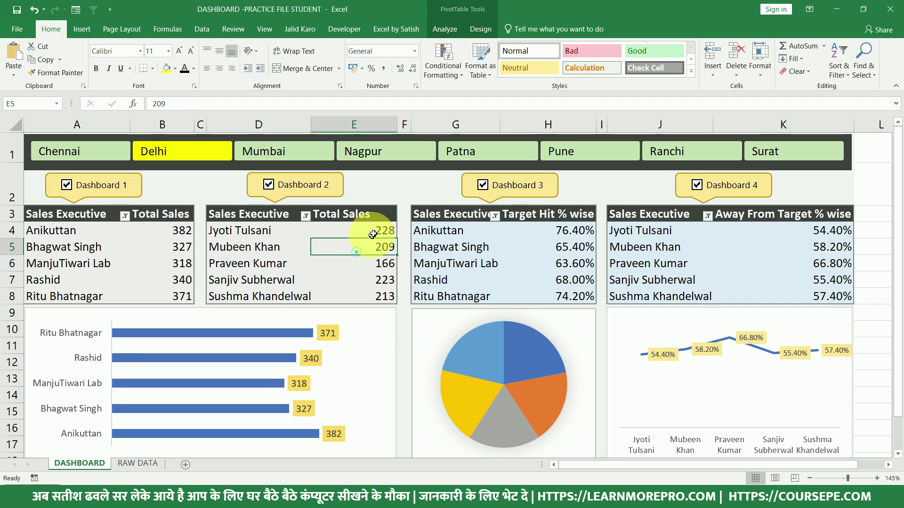
click(377, 216)
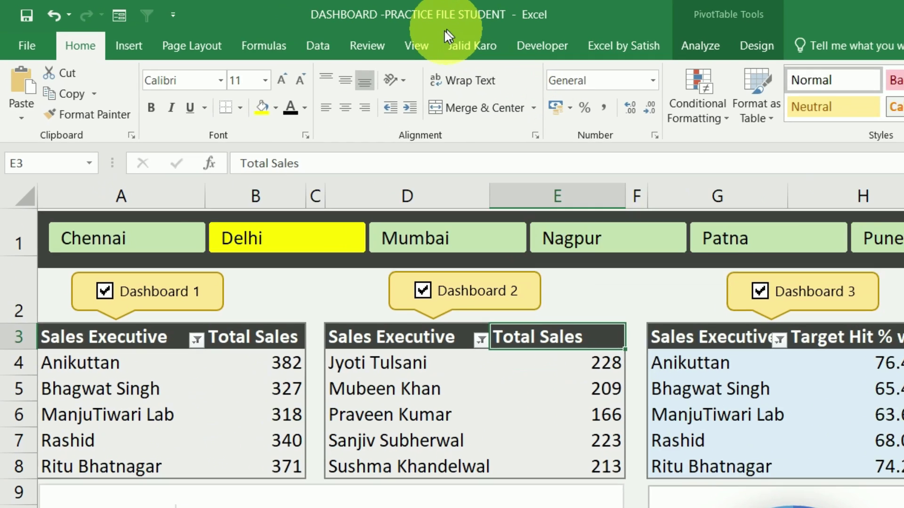
Hide the formula bar, the row and column headings, and the gridlines on the DASHBOARD sheet.
click(264, 29)
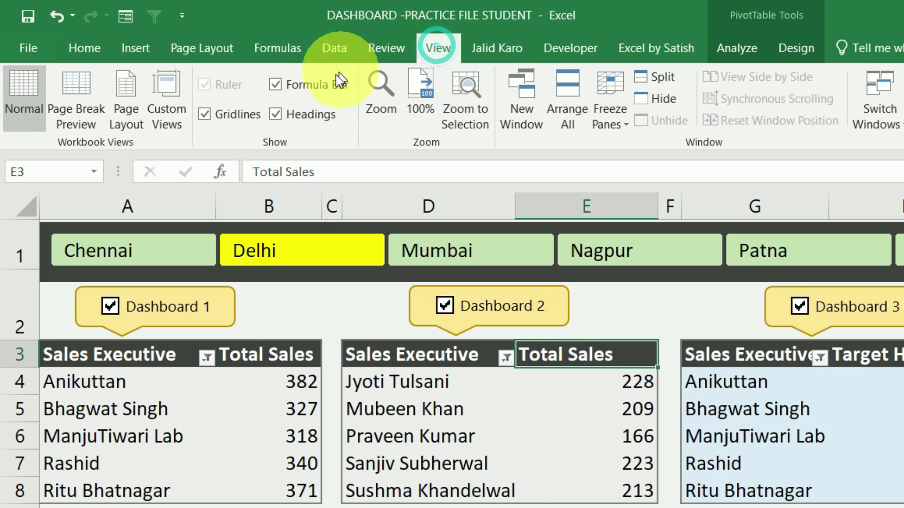
click(307, 85)
click(276, 114)
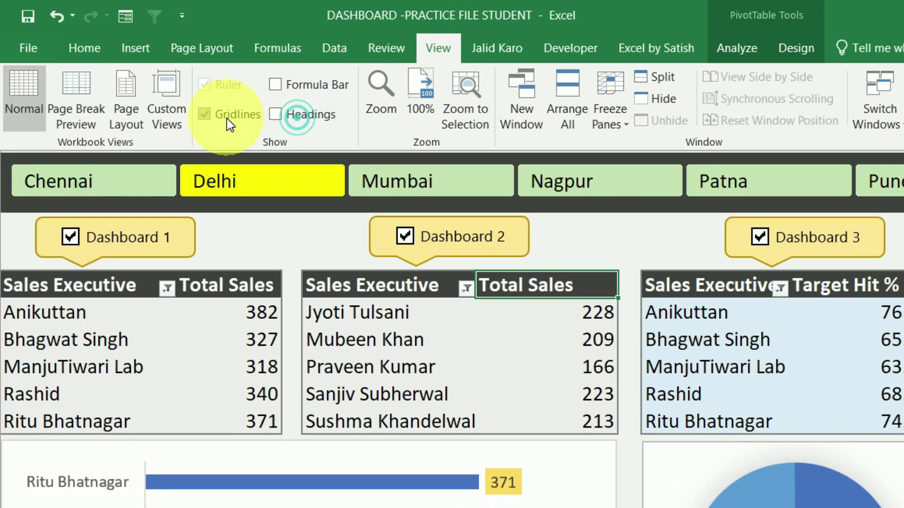
click(227, 117)
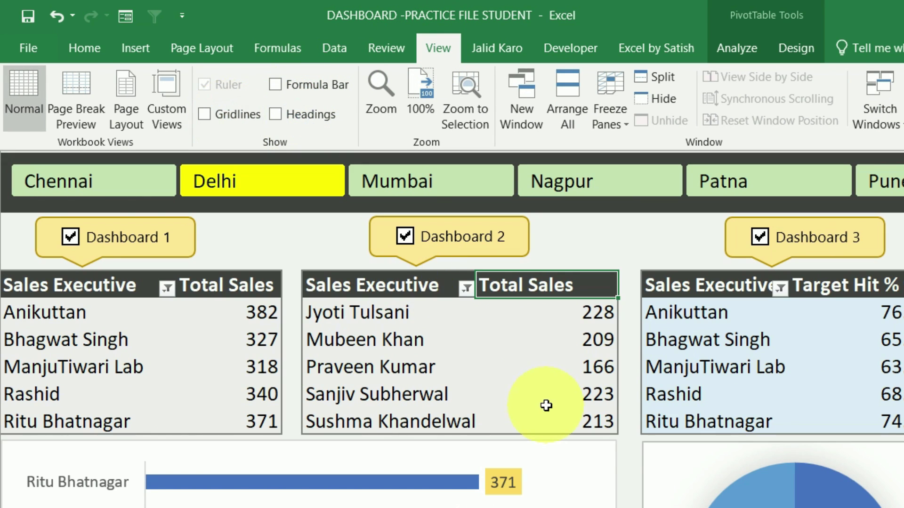
Preview the DASHBOARD sheet in full-screen view and restore the normal window.
mouse_move(546, 406)
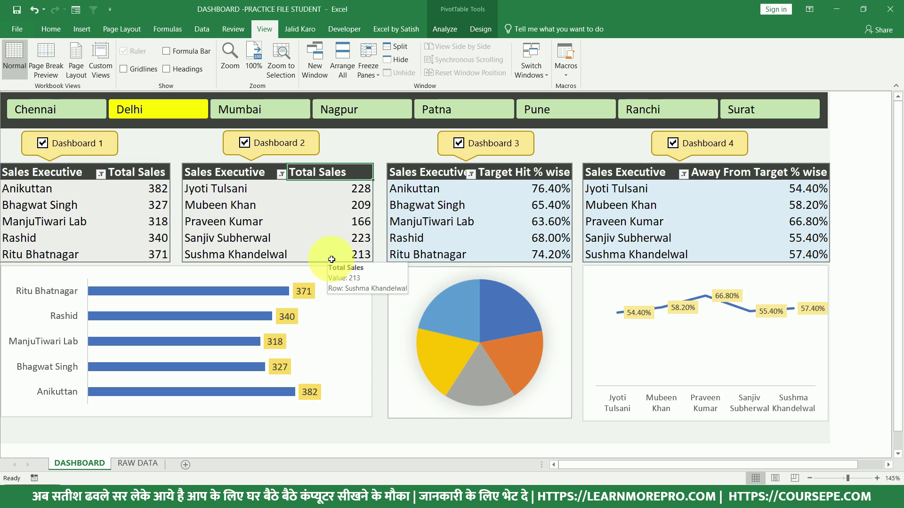
key(alt+v)
key(u)
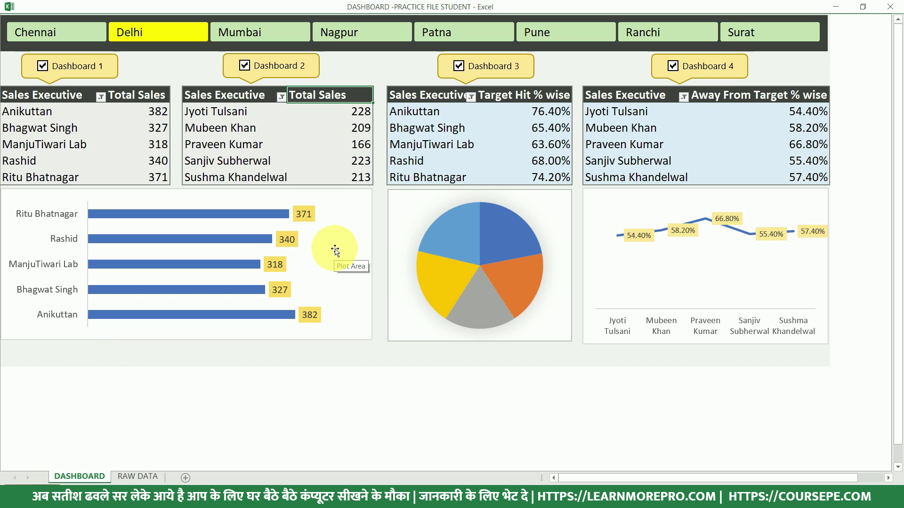
drag(74, 387, 411, 432)
click(525, 401)
click(519, 379)
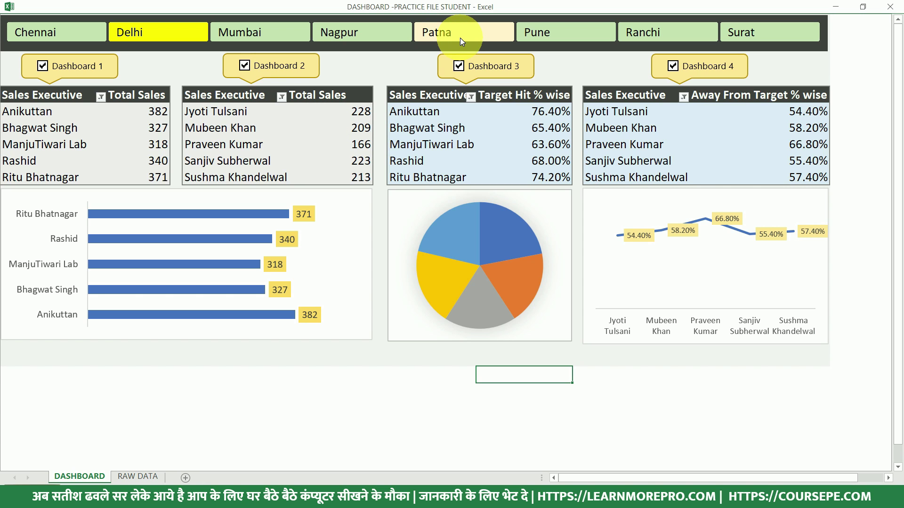
click(424, 121)
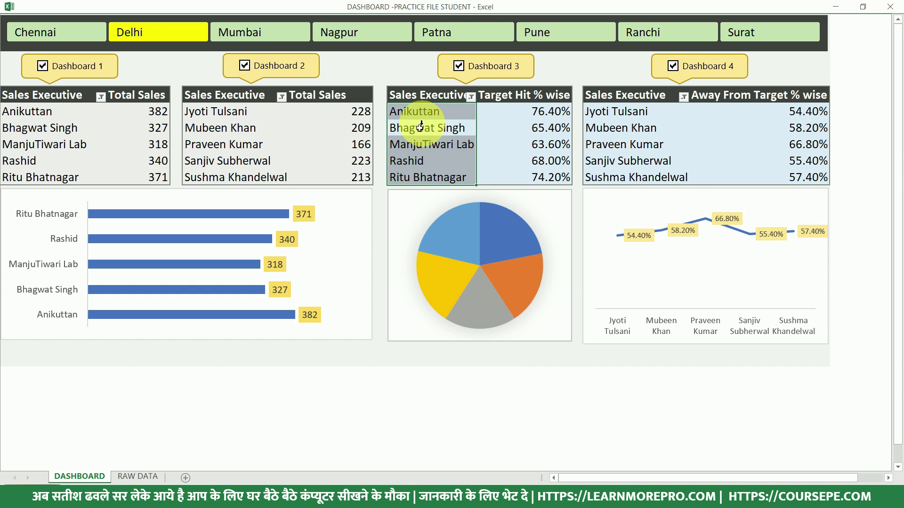
click(417, 141)
key(ctrl+shift+F1)
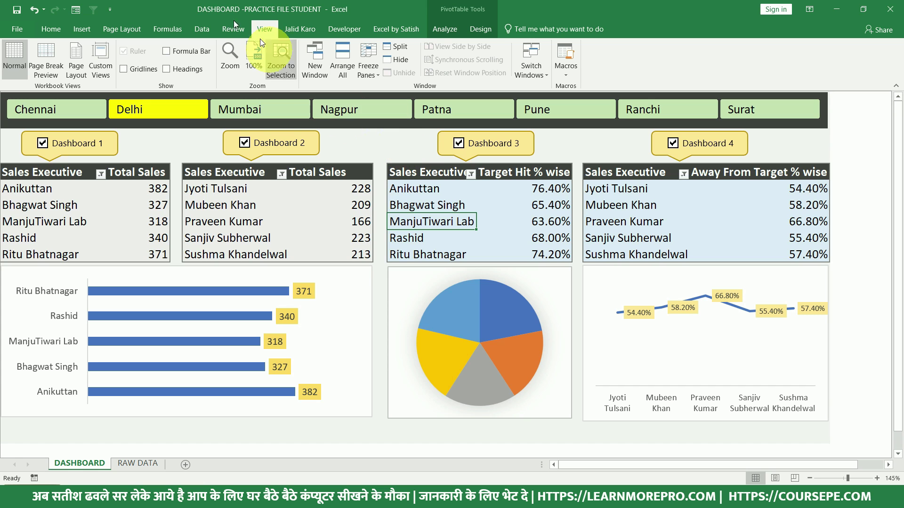
Save the workbook in Documents as an Excel Macro-Enabled Workbook named "DASHBOARD -PRACTICE FILE STUDENT NEW", without replacing the existing file.
key(F12)
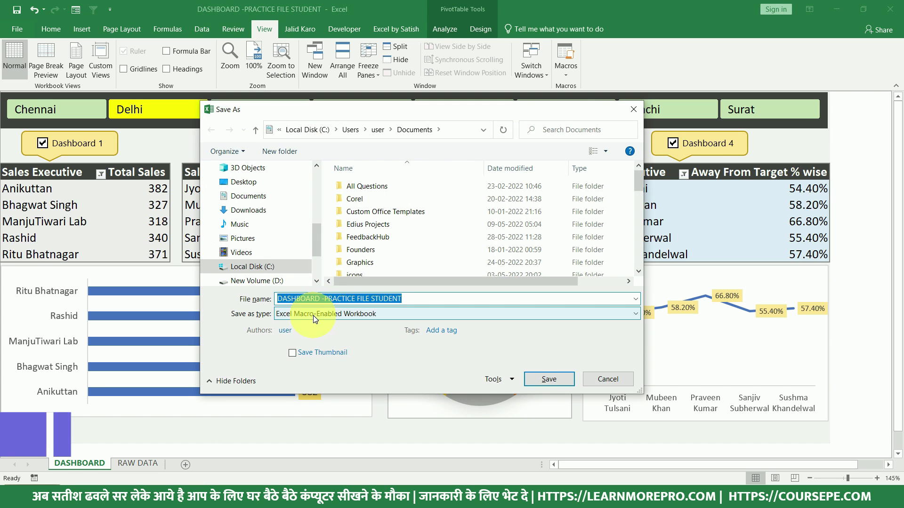
click(337, 317)
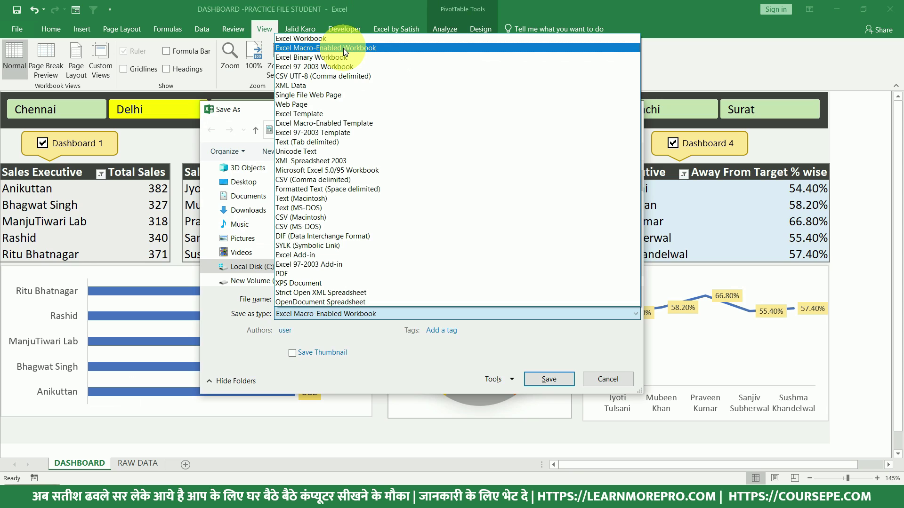
click(343, 48)
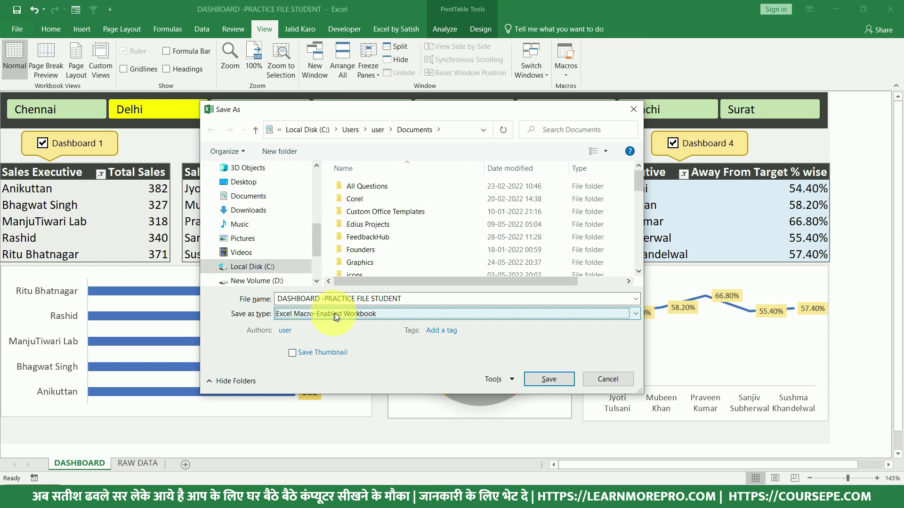
drag(403, 297, 278, 298)
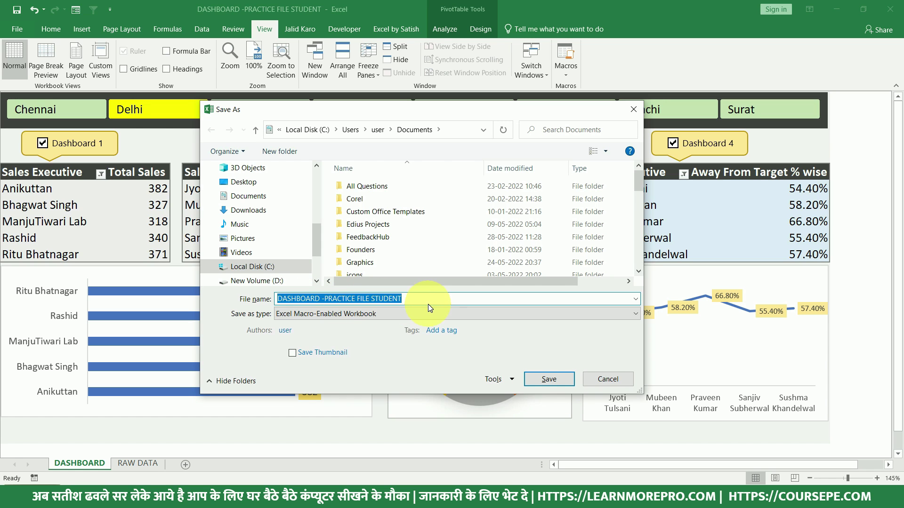
click(555, 377)
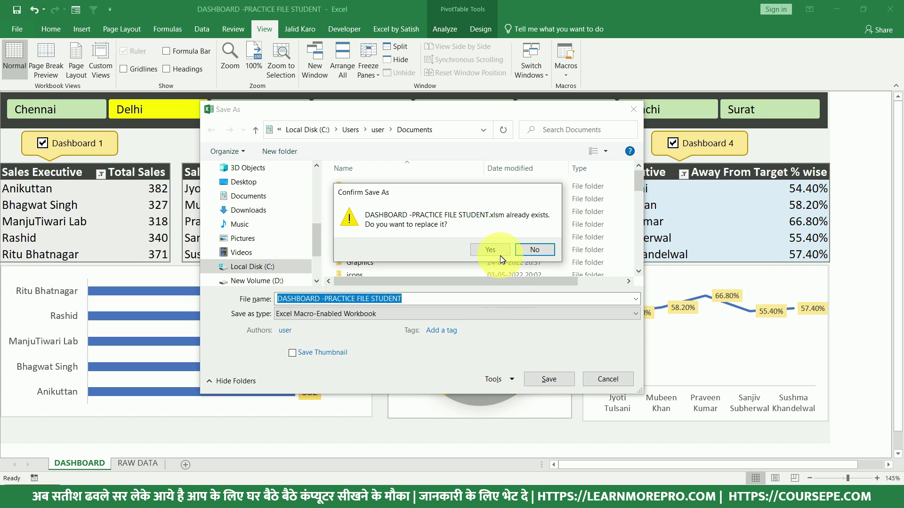
click(534, 249)
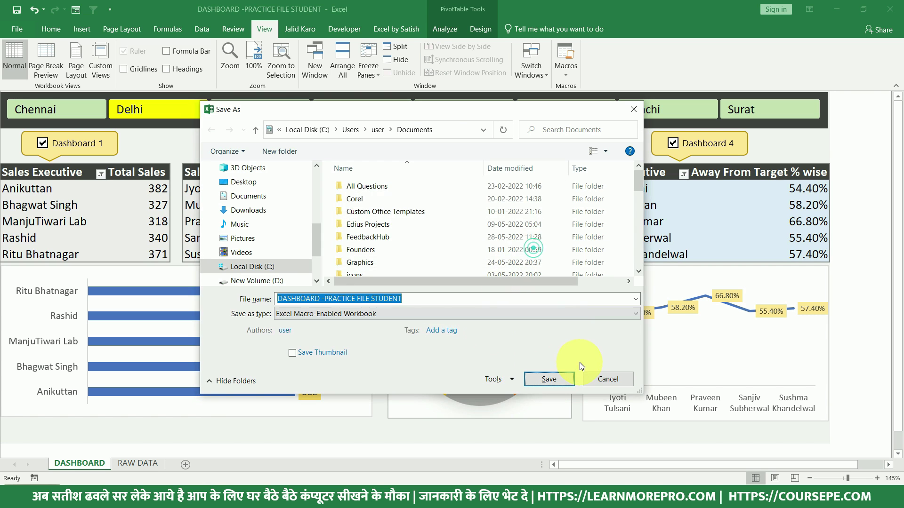
click(420, 298)
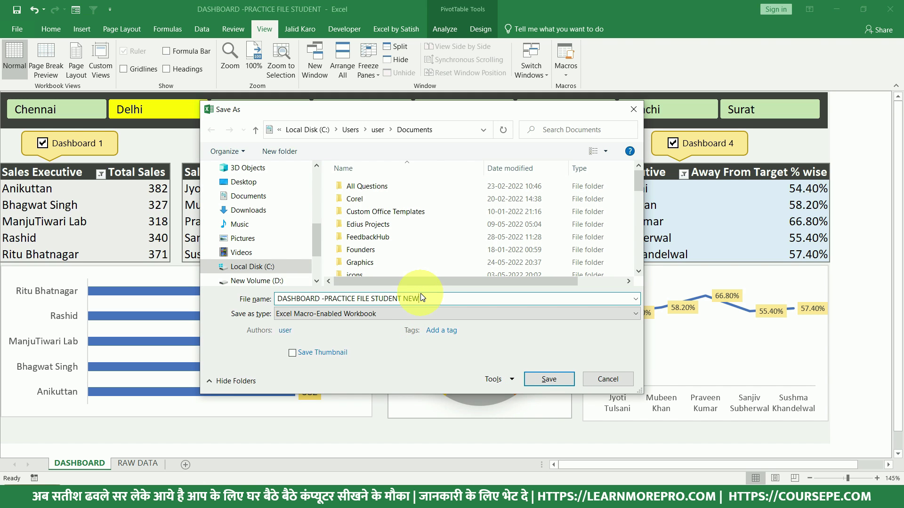
text(NEW)
click(549, 379)
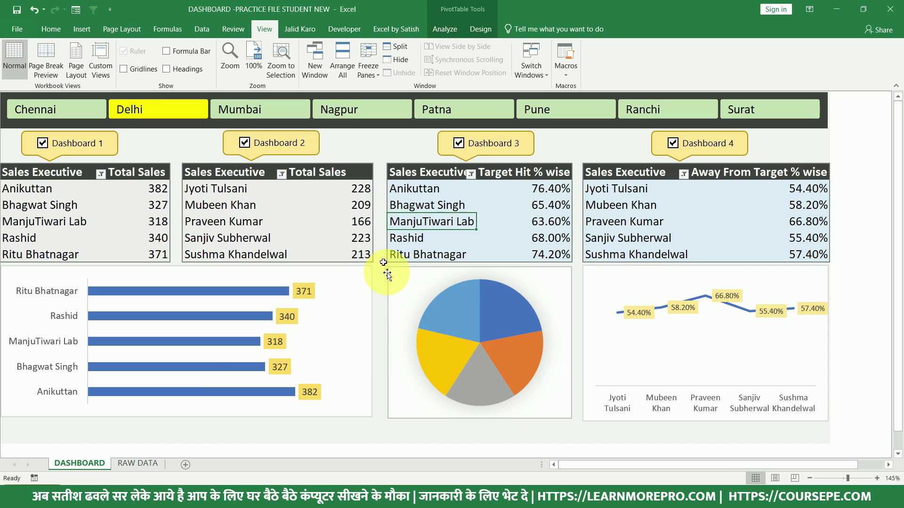
Check the saved workbook's project and Module1 slicer connection code in the Visual Basic editor, and return to the DASHBOARD sheet.
click(325, 225)
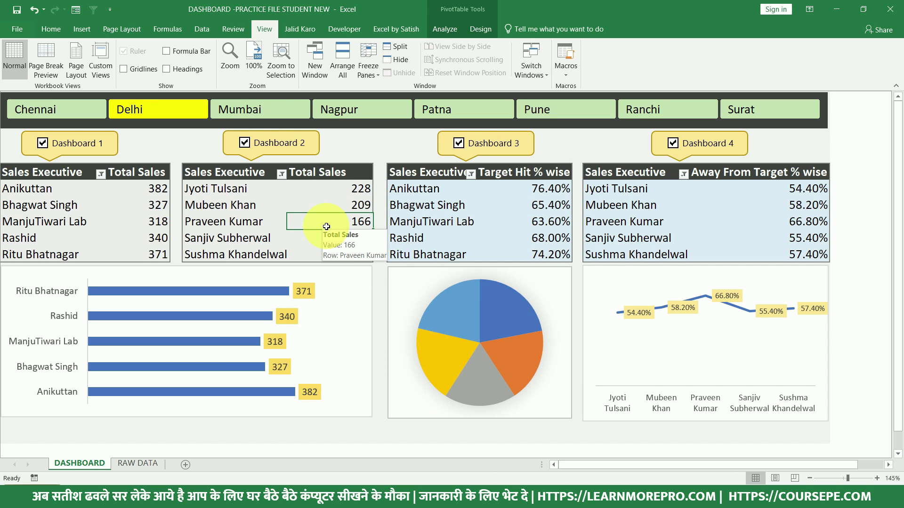
key(alt)
key(alt+F11)
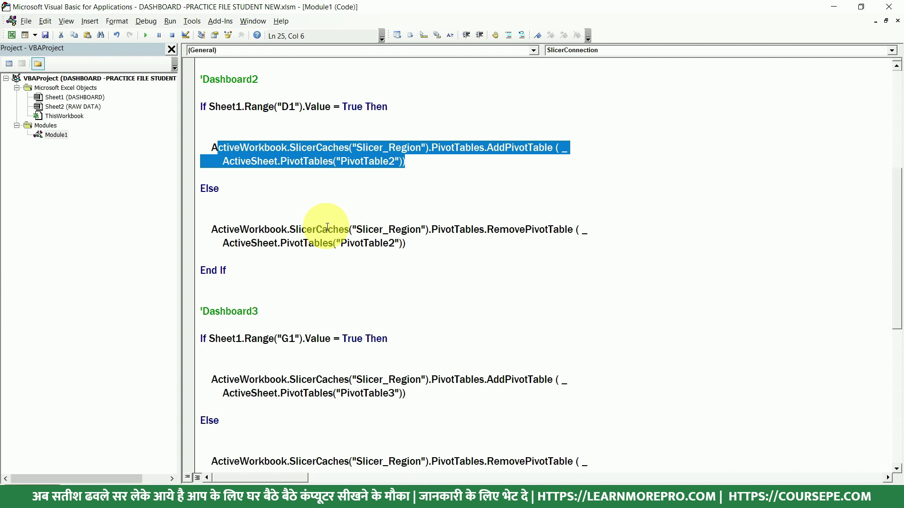
click(72, 79)
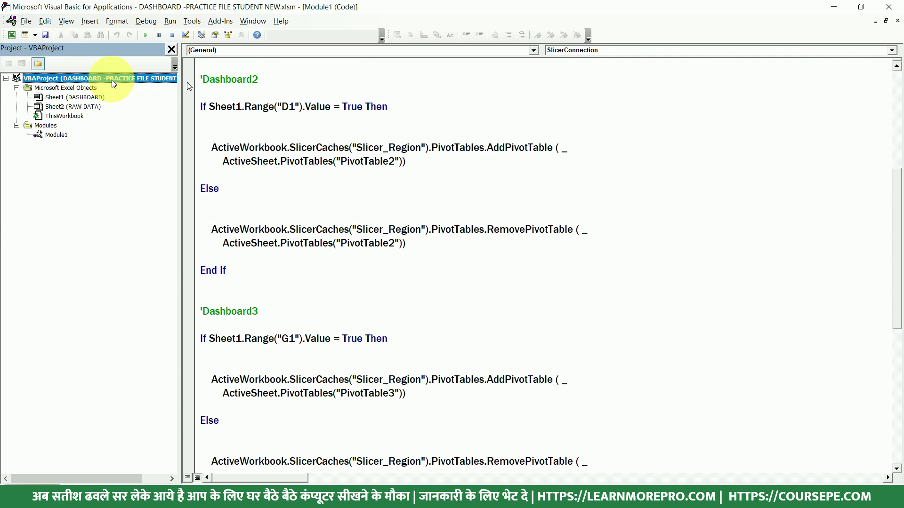
key(alt+F11)
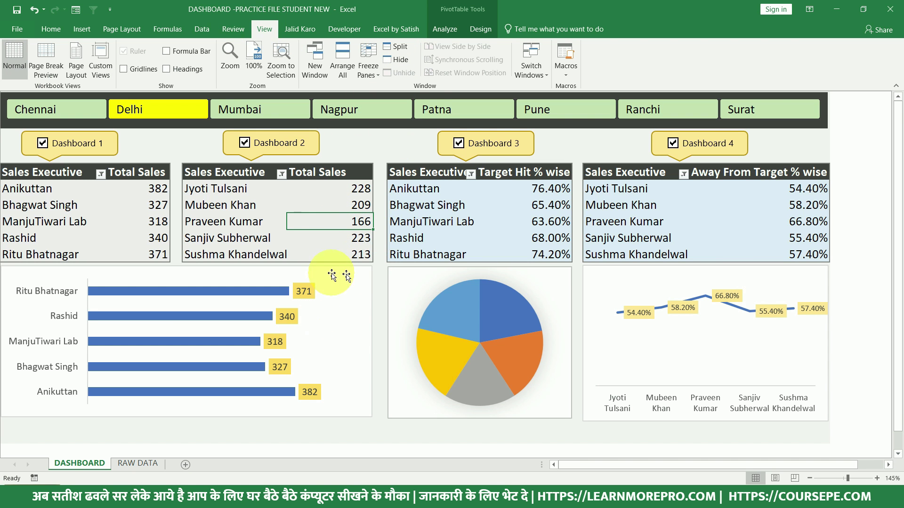
drag(436, 171, 550, 255)
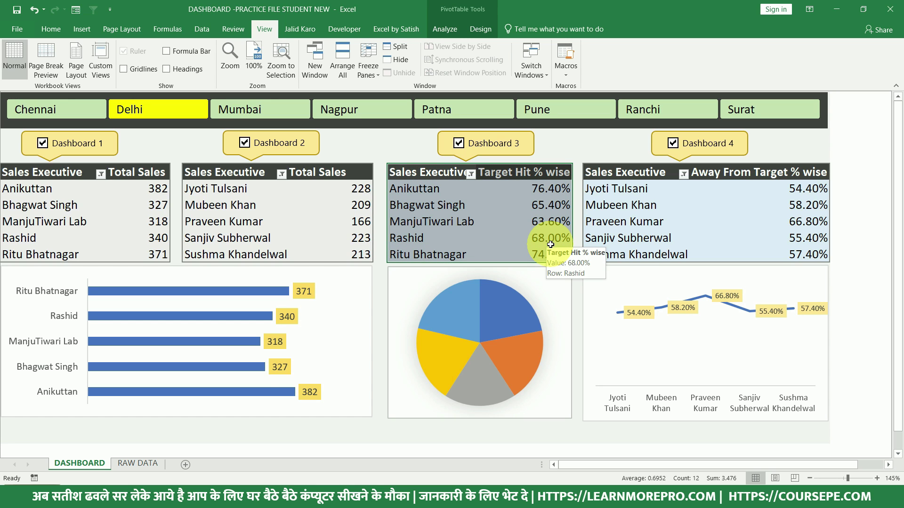
click(484, 234)
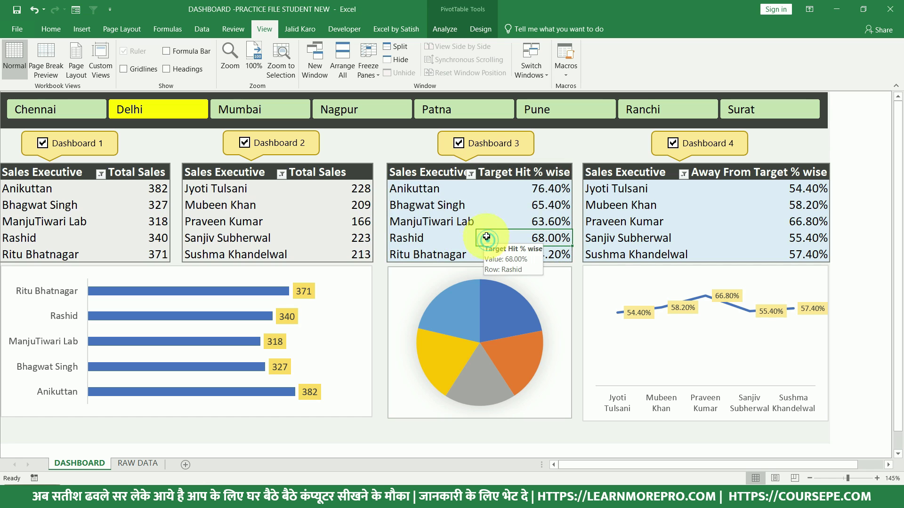